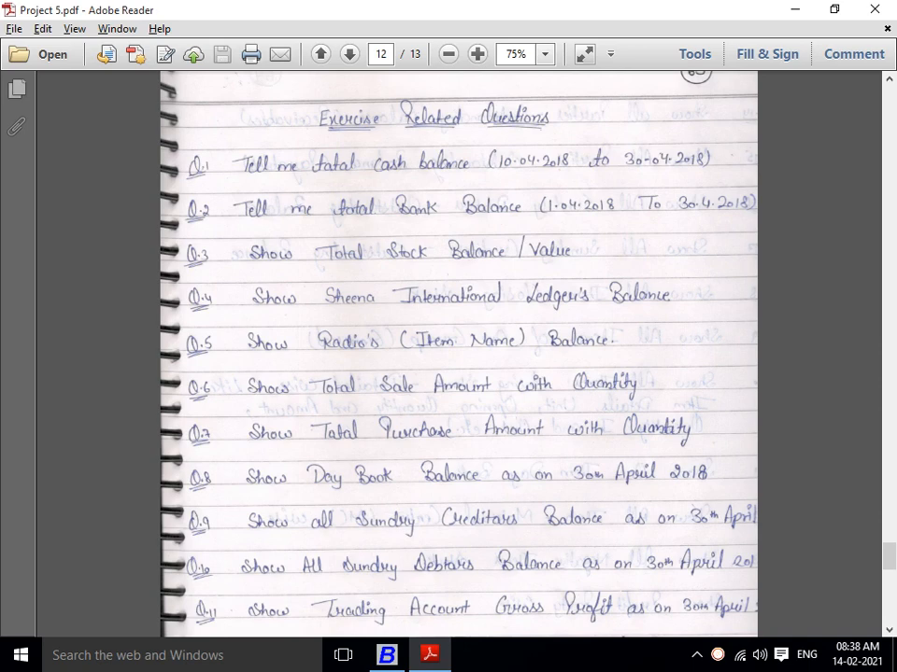
In Busy, display the Cash account ledger for 10-04-2020 to 30-04-2020, then close the report.
{"action": "scroll", "coordinate": [457, 354], "scroll_direction": "up", "scroll_amount": 1}
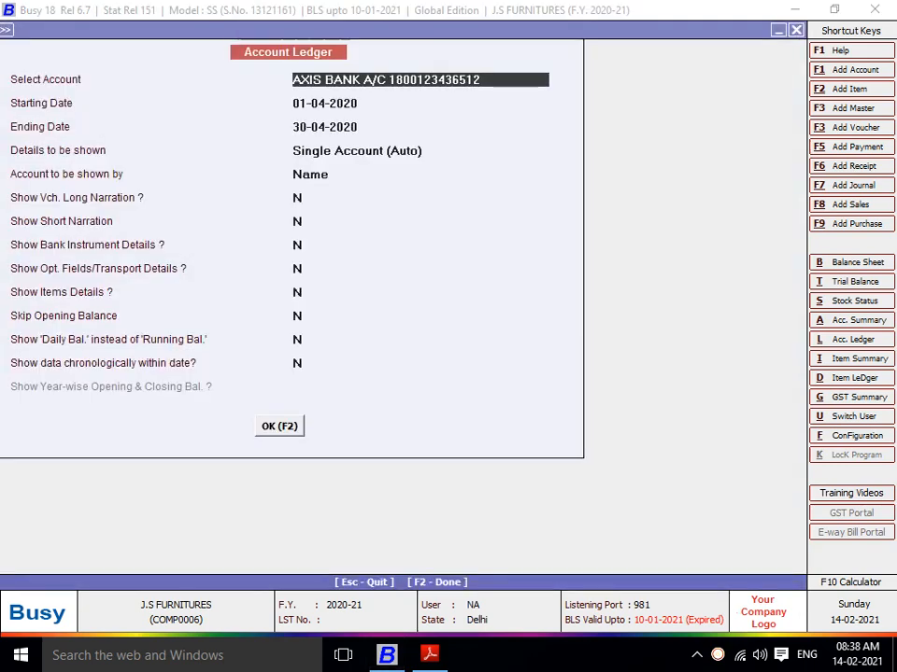
{"action": "type", "text": "CASH"}
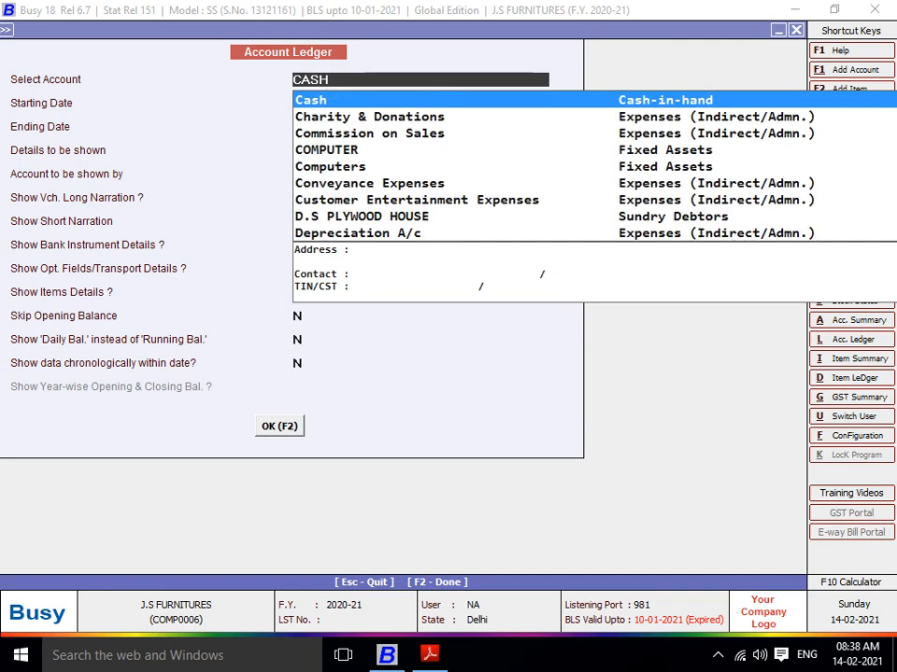
{"action": "key", "text": "Return"}
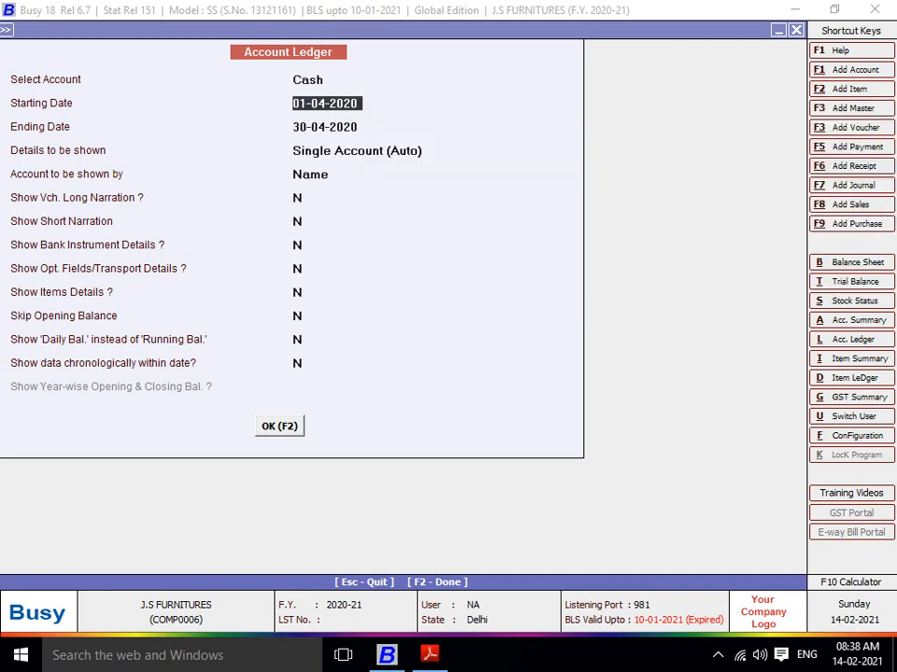
{"action": "type", "text": "10"}
{"action": "key", "text": "Return"}
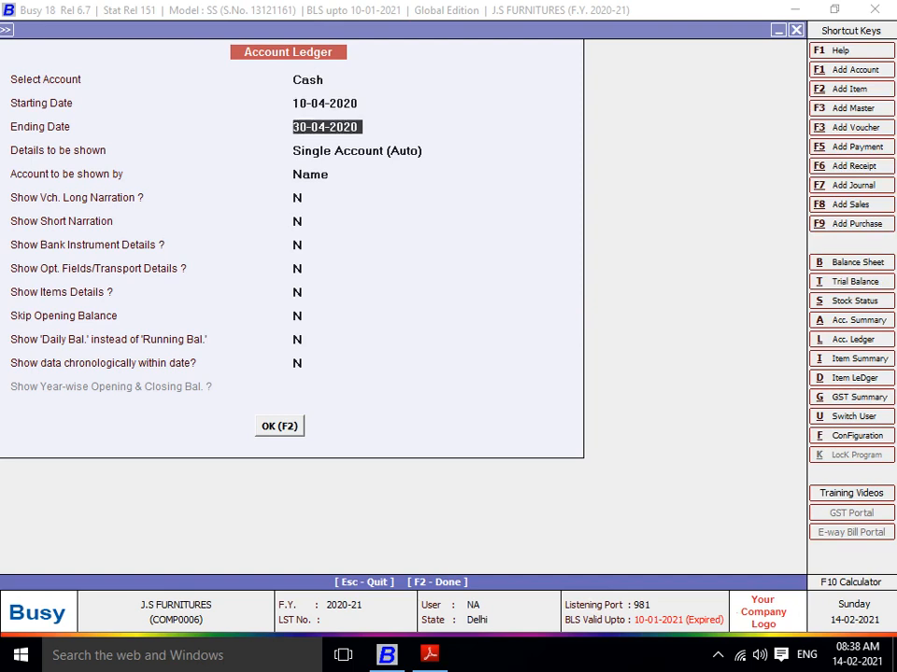
{"action": "key", "text": "F2"}
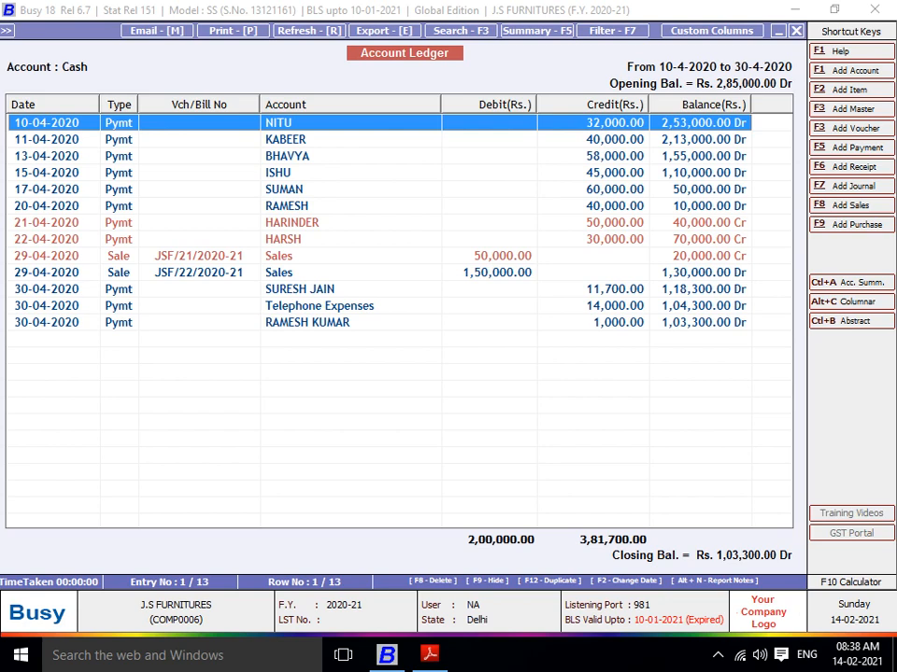
{"action": "key", "text": "Escape"}
{"action": "key", "text": "Escape"}
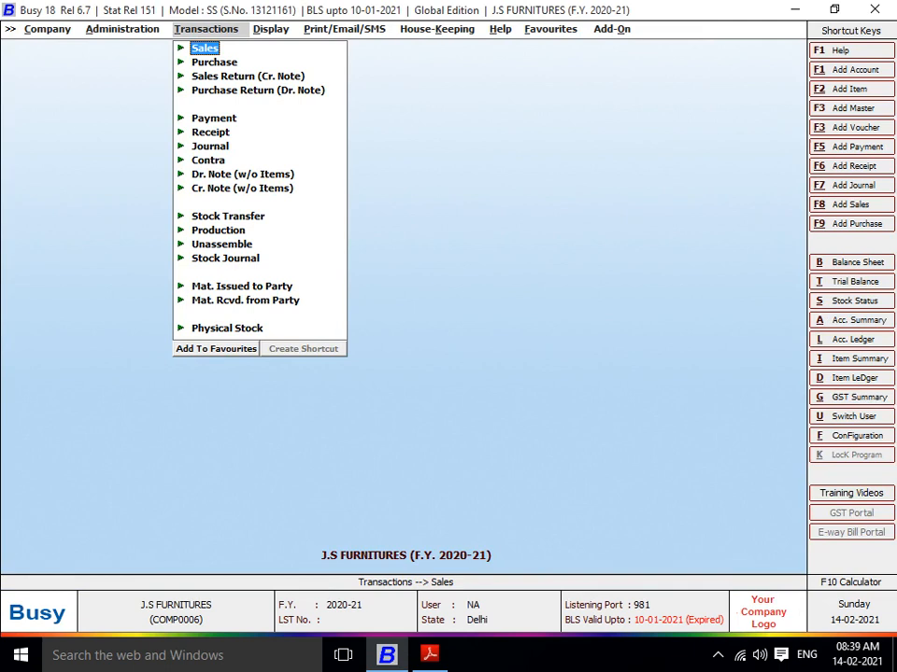
Start a new journal voucher in the Main series dated 01-04-2020.
{"action": "key", "text": "Down"}
{"action": "key", "text": "Down"}
{"action": "key", "text": "Down"}
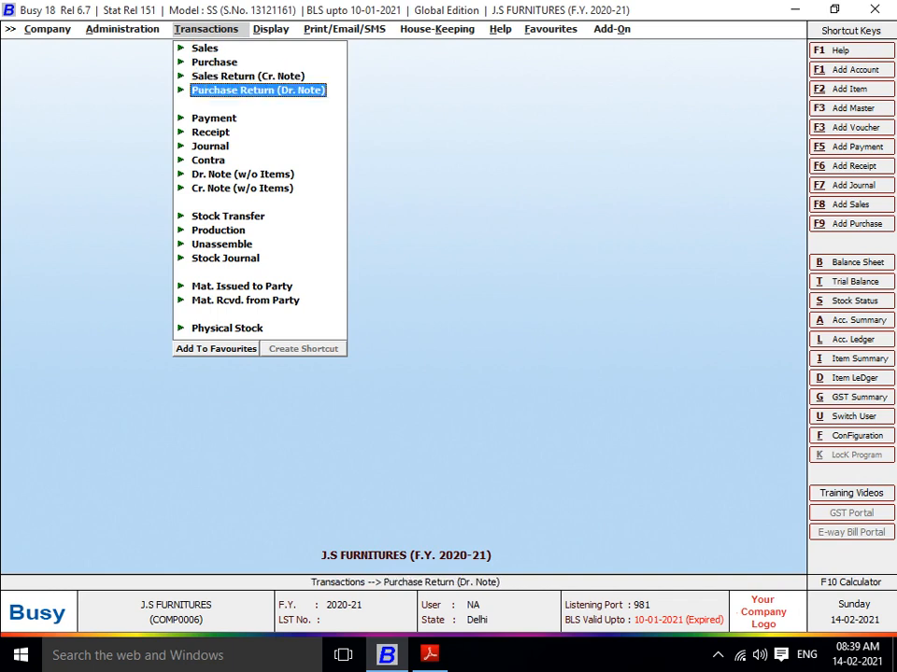
{"action": "key", "text": "Down"}
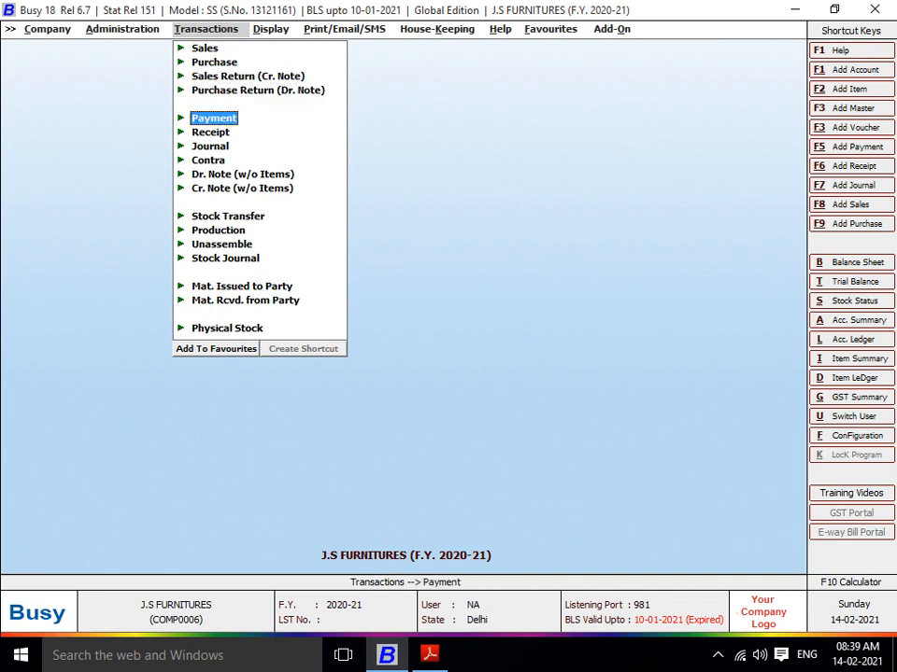
{"action": "key", "text": "Down"}
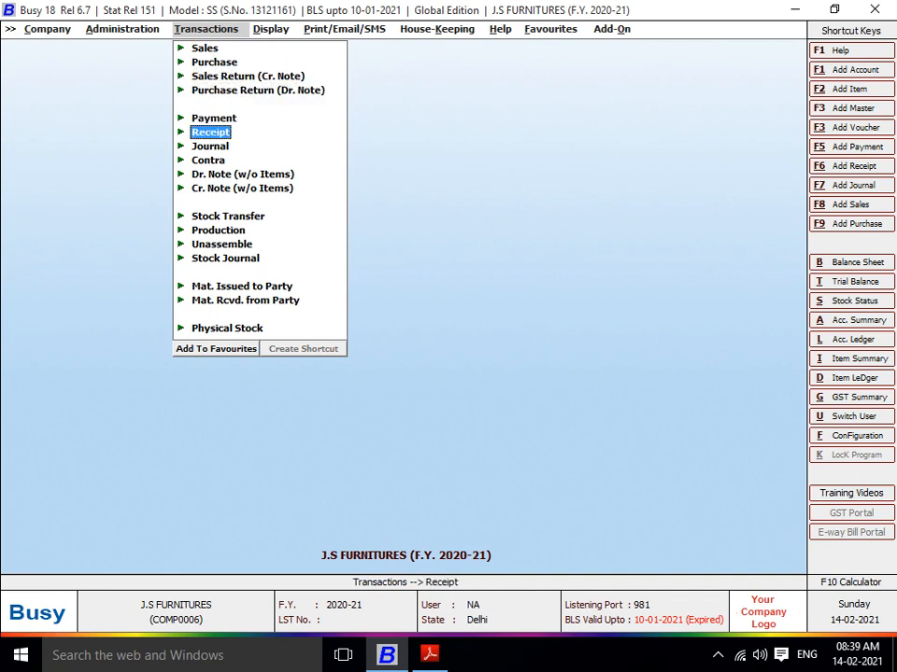
{"action": "key", "text": "Down"}
{"action": "key", "text": "Return"}
{"action": "key", "text": "Return"}
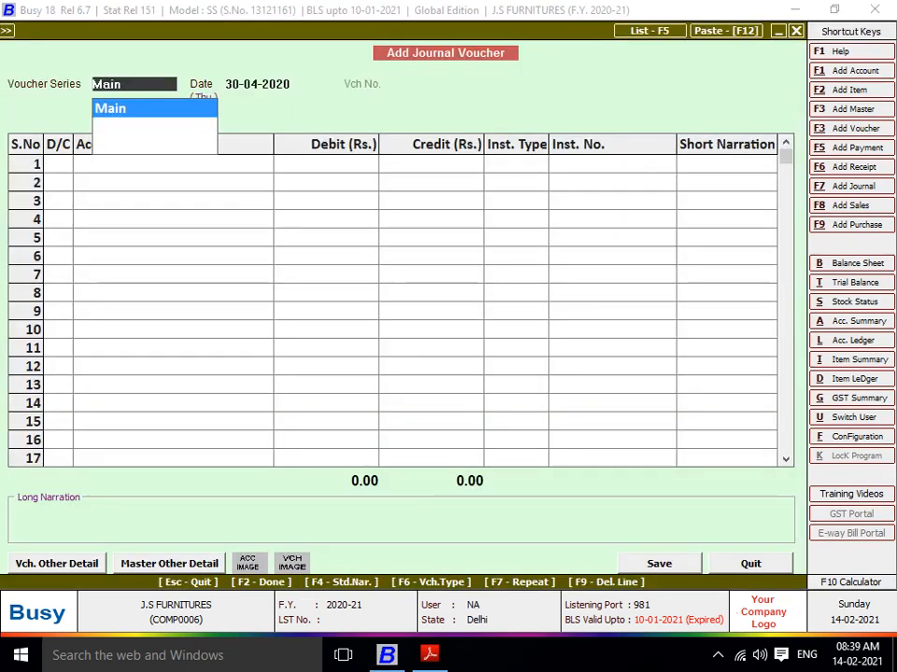
{"action": "key", "text": "Return"}
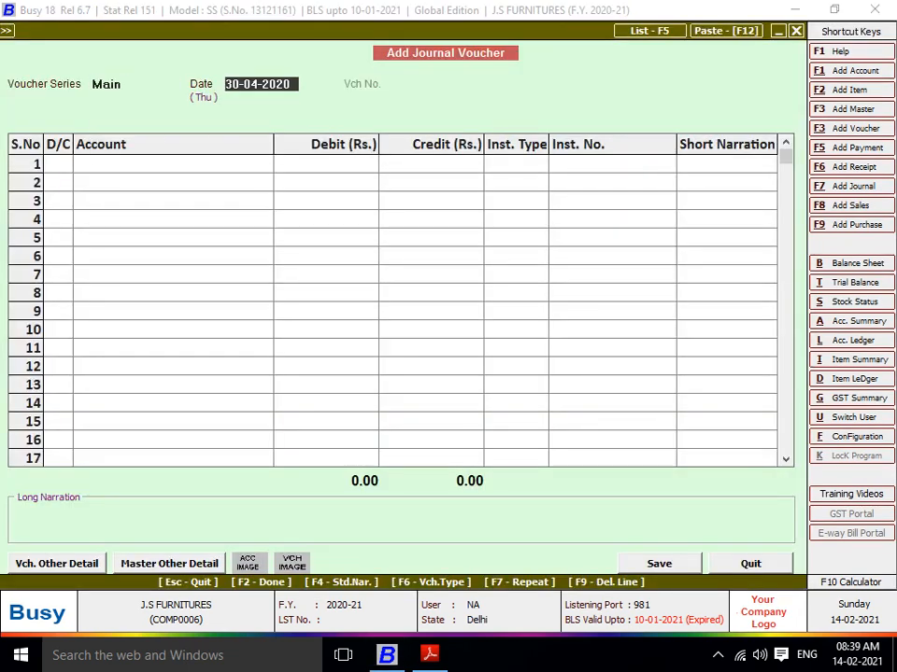
{"action": "type", "text": "1-4"}
{"action": "key", "text": "Return"}
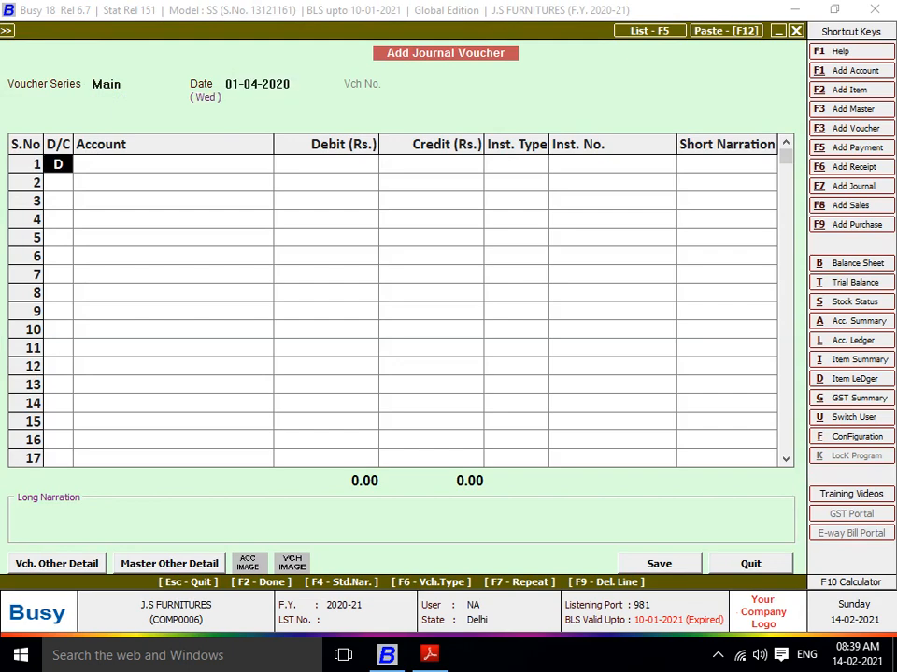
Debit the Cash account with Rs. 5,00,000 on the first line of the journal voucher.
{"action": "key", "text": "Return"}
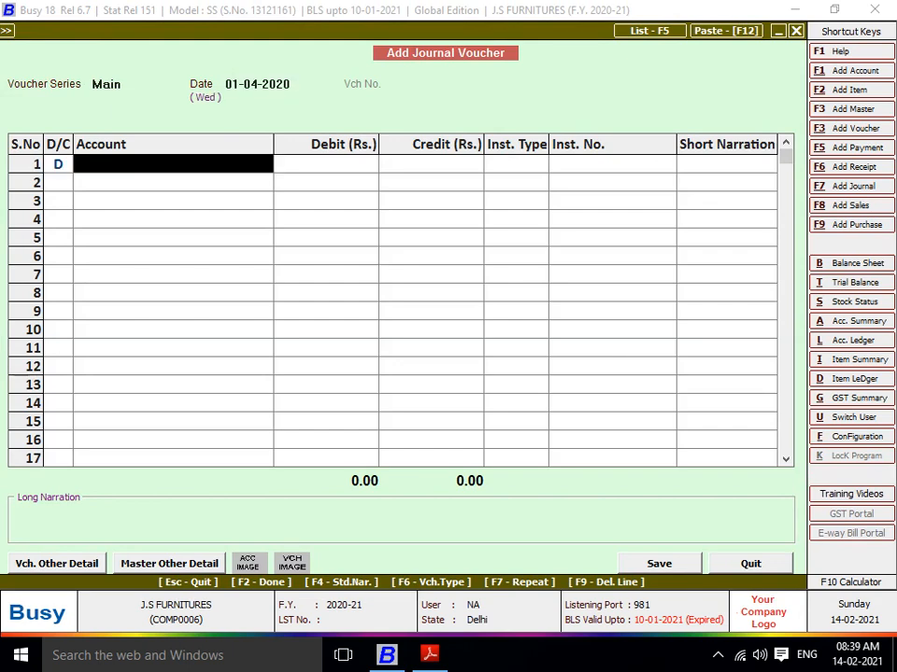
{"action": "type", "text": "cAS"}
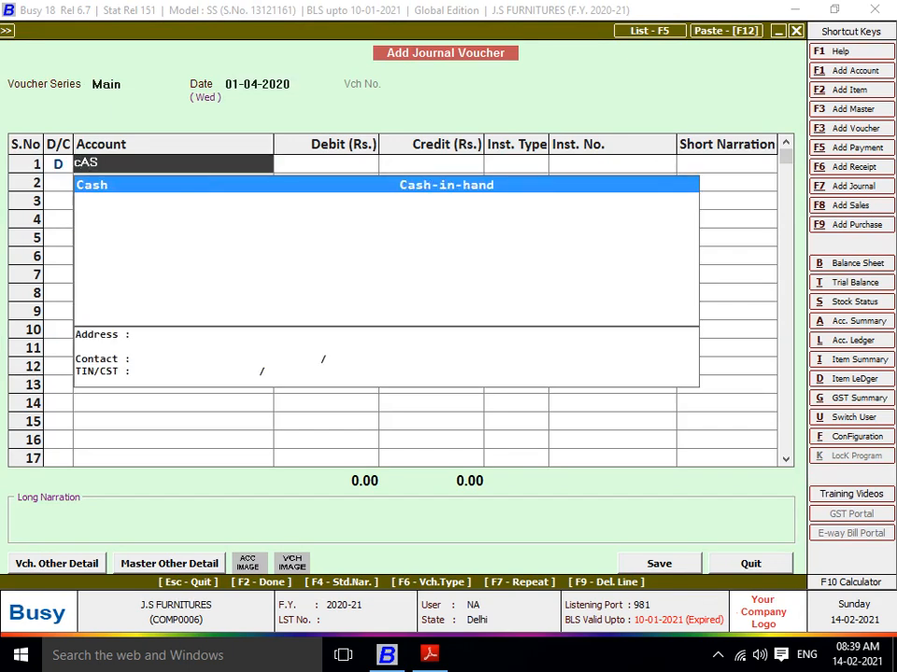
{"action": "key", "text": "Return"}
{"action": "type", "text": "50,00,00"}
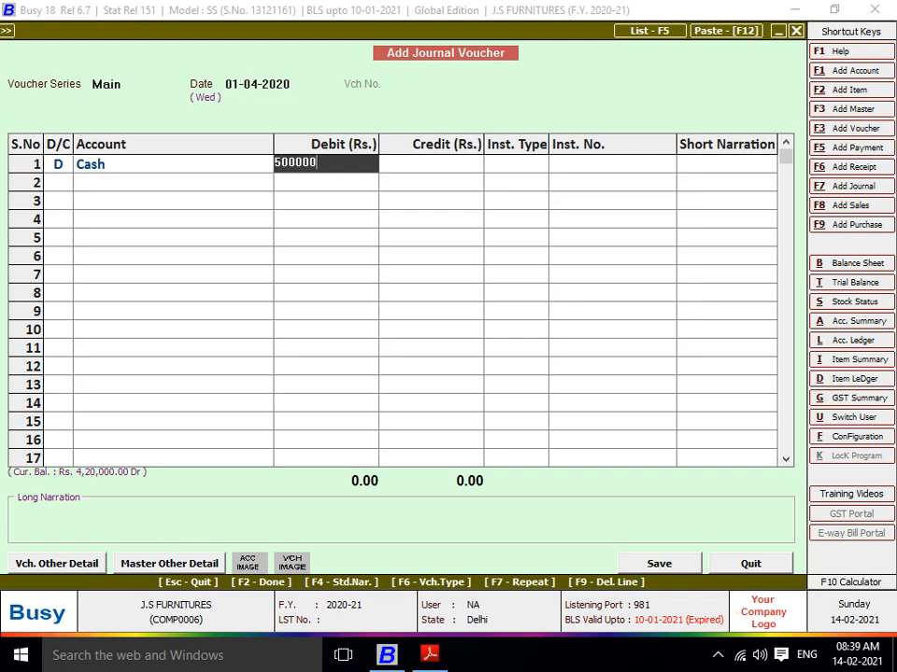
{"action": "type", "text": "0"}
{"action": "key", "text": "Return"}
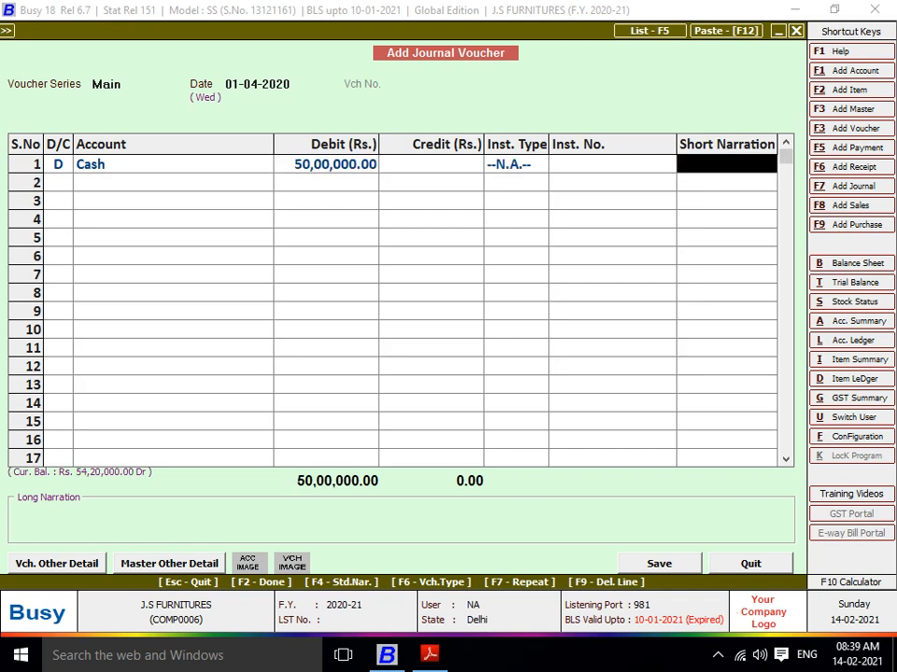
{"action": "key", "text": "shift+Tab"}
{"action": "type", "text": "5,00,00"}
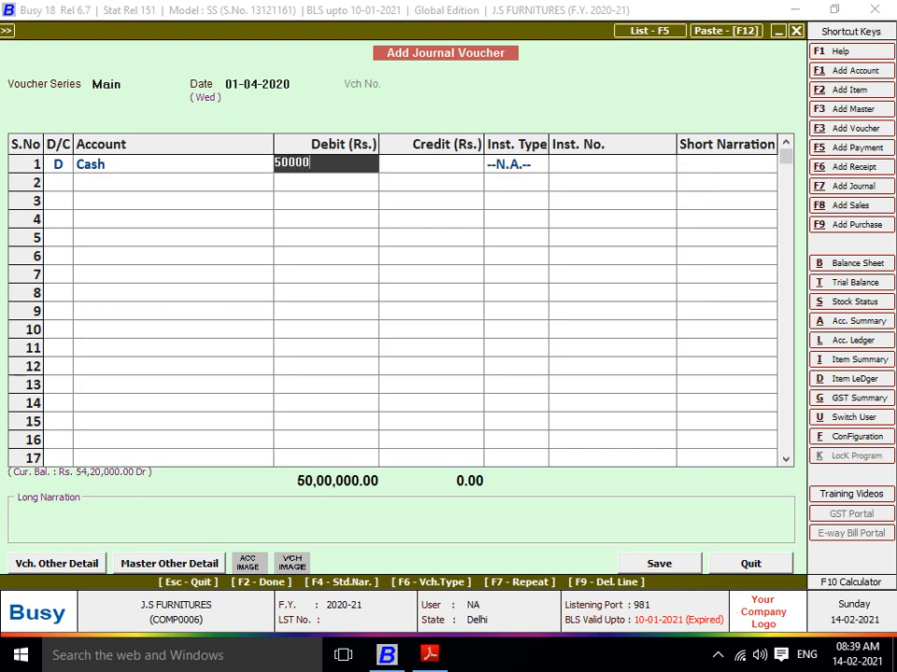
{"action": "type", "text": "0"}
{"action": "key", "text": "Return"}
{"action": "key", "text": "Return"}
{"action": "key", "text": "Return"}
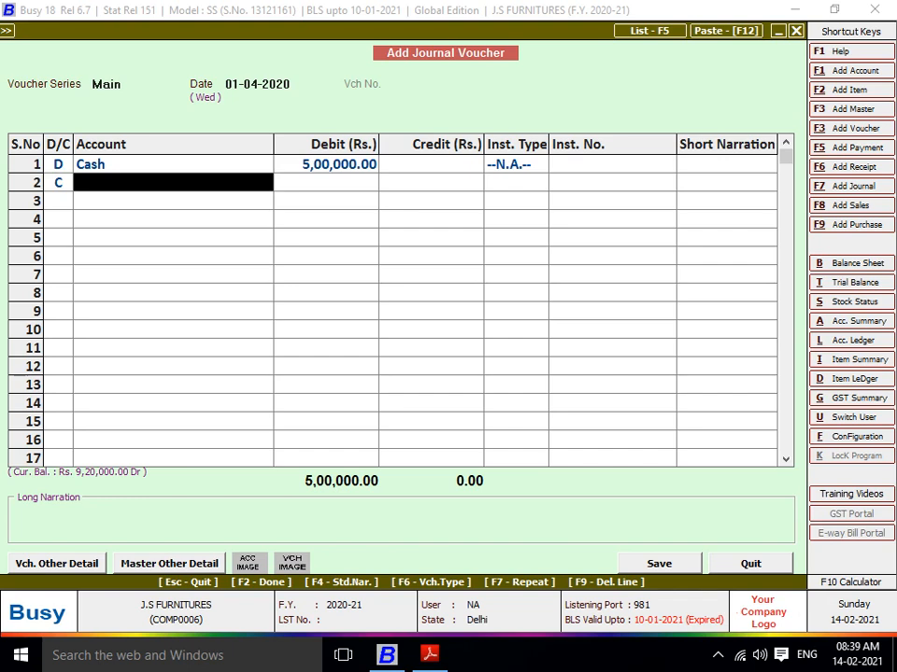
Create a new account master named JS FURNITURES from the voucher's credit line.
{"action": "key", "text": "alt+F1"}
{"action": "type", "text": "JS"}
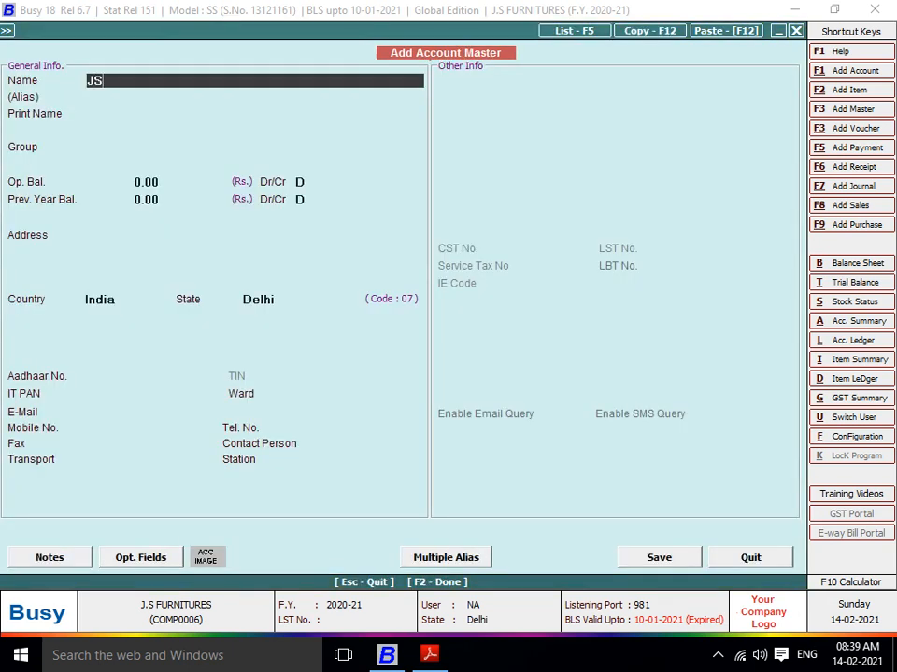
{"action": "type", "text": " FURNITURE"}
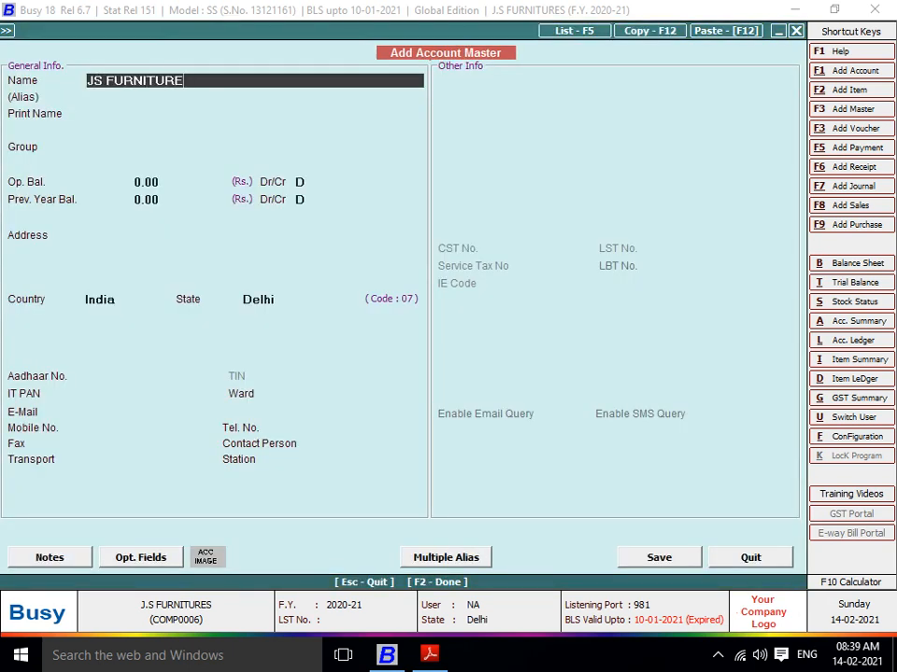
{"action": "type", "text": "S"}
{"action": "key", "text": "Return"}
{"action": "key", "text": "Return"}
{"action": "key", "text": "Return"}
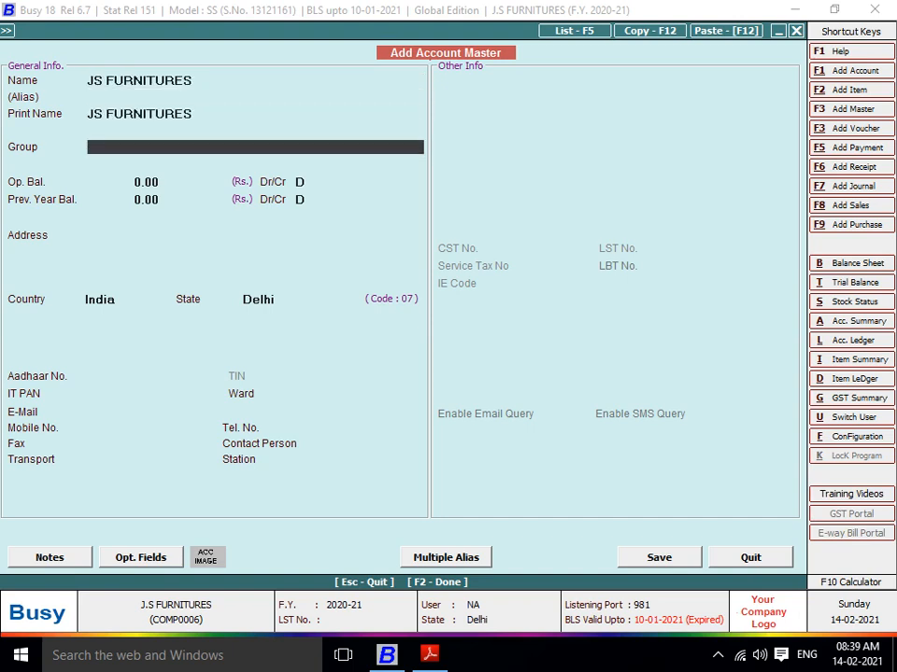
Assign the JS FURNITURES account to the Capital Account group and save the master.
{"action": "type", "text": "CA"}
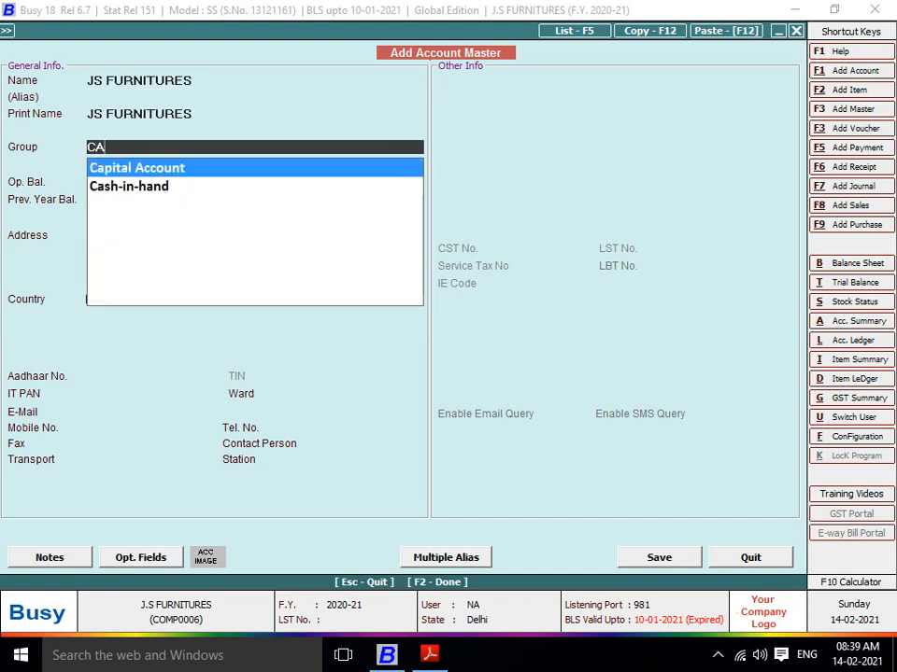
{"action": "key", "text": "Return"}
{"action": "key", "text": "Return"}
{"action": "key", "text": "Return"}
{"action": "key", "text": "Return"}
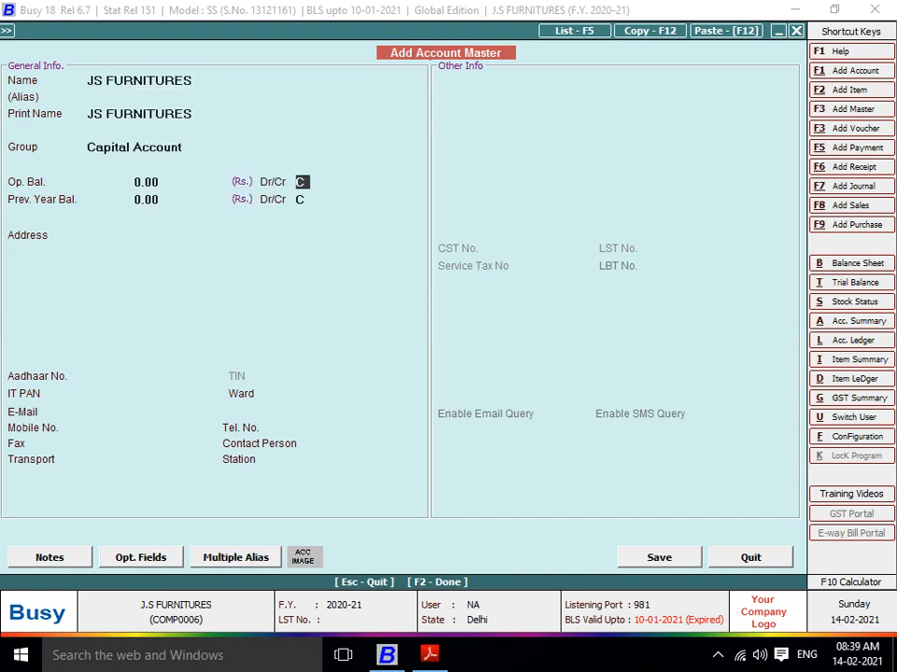
{"action": "key", "text": "F2"}
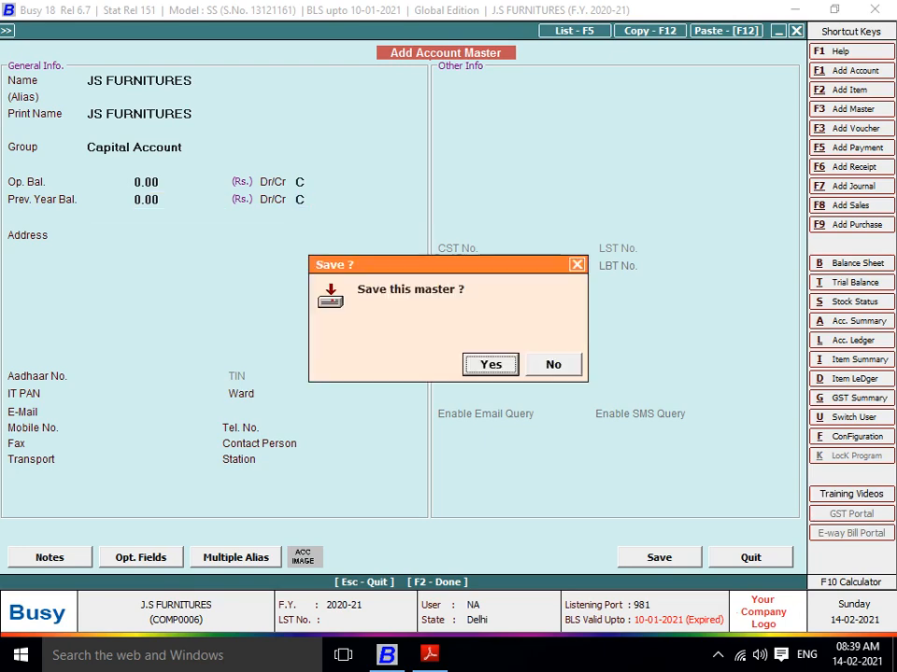
{"action": "key", "text": "Return"}
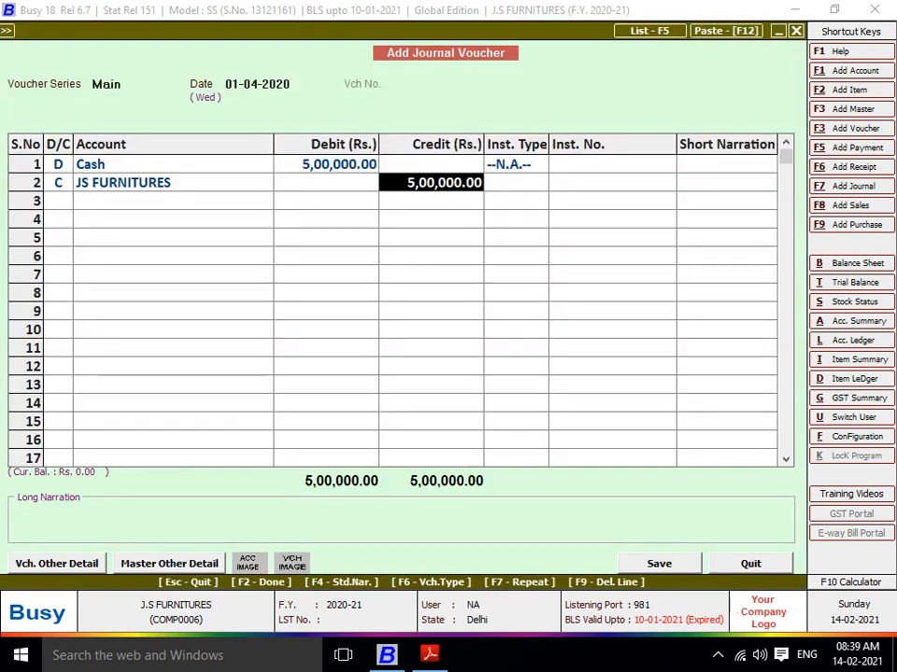
Save the journal voucher crediting JS FURNITURES with Rs. 5,00,000, accepting the cash limit warning, and leave voucher entry.
{"action": "key", "text": "F2"}
{"action": "key", "text": "F2"}
{"action": "key", "text": "Return"}
{"action": "key", "text": "F2"}
{"action": "key", "text": "Left"}
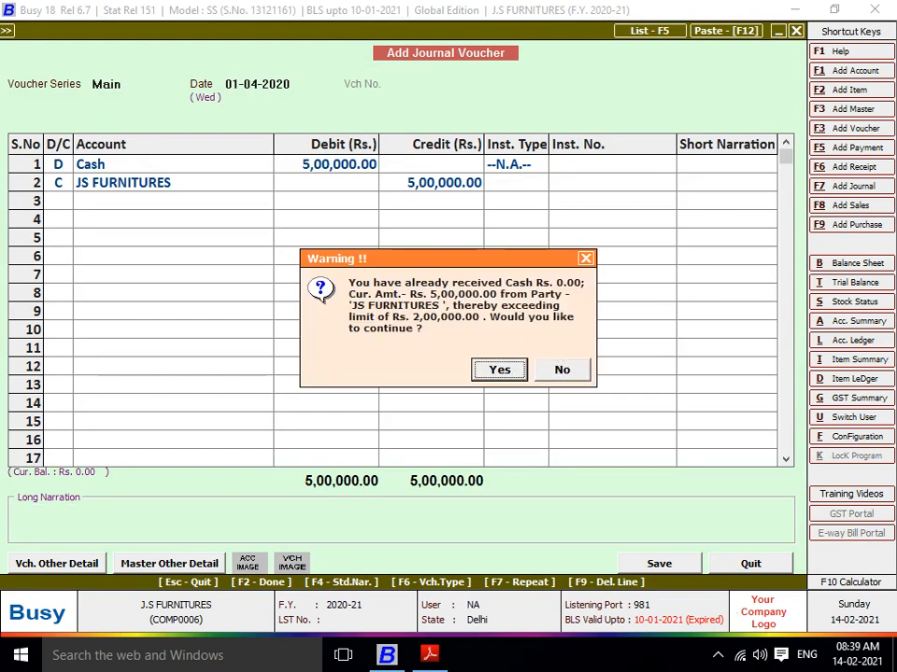
{"action": "key", "text": "Return"}
{"action": "key", "text": "Return"}
{"action": "key", "text": "Escape"}
{"action": "key", "text": "Escape"}
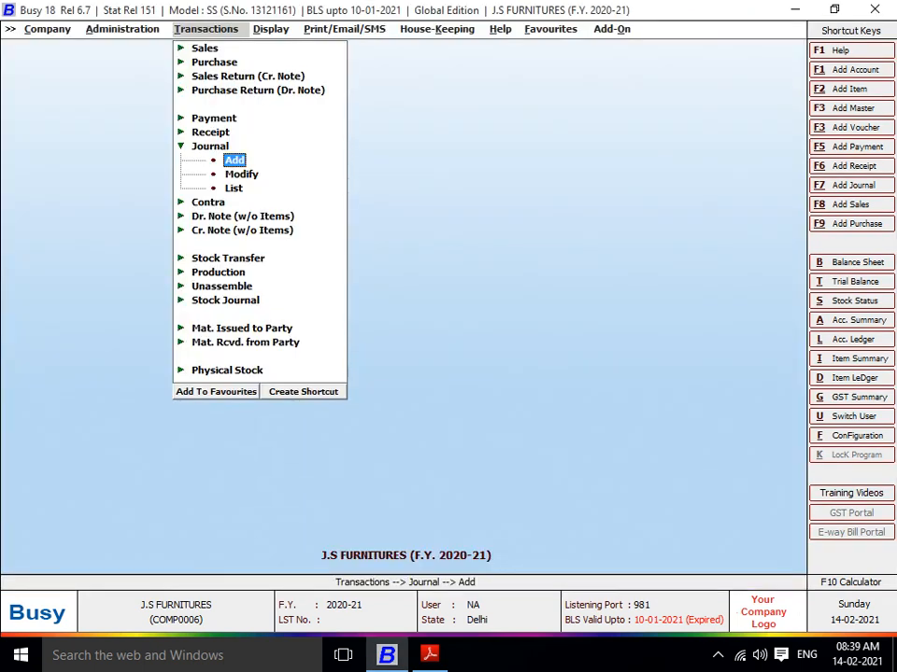
{"action": "key", "text": "Escape"}
Display the Cash account ledger for 01-04-2020 to 30-04-2020.
{"action": "type", "text": "l"}
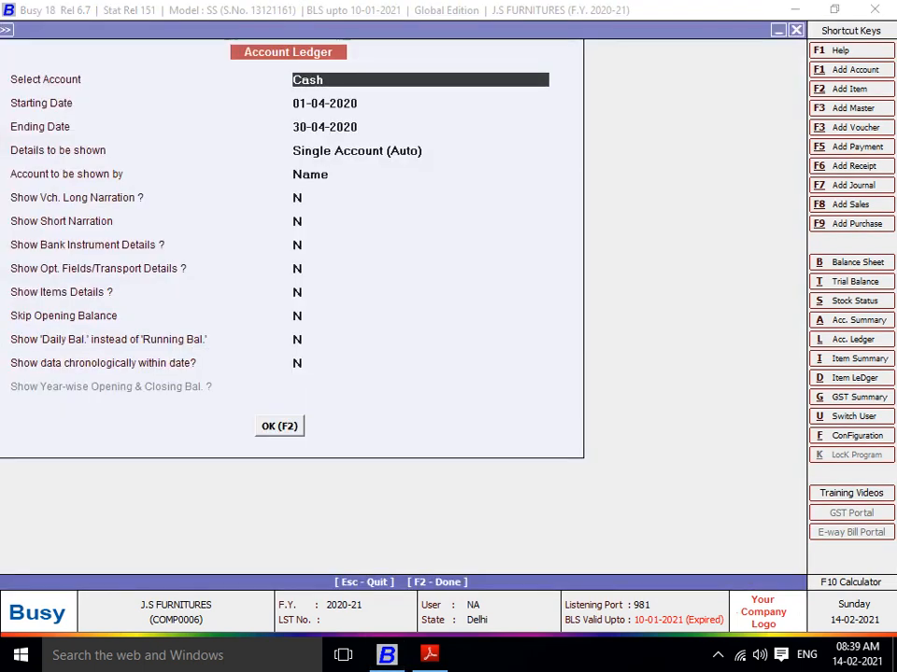
{"action": "type", "text": "CAS"}
{"action": "key", "text": "Return"}
{"action": "key", "text": "F2"}
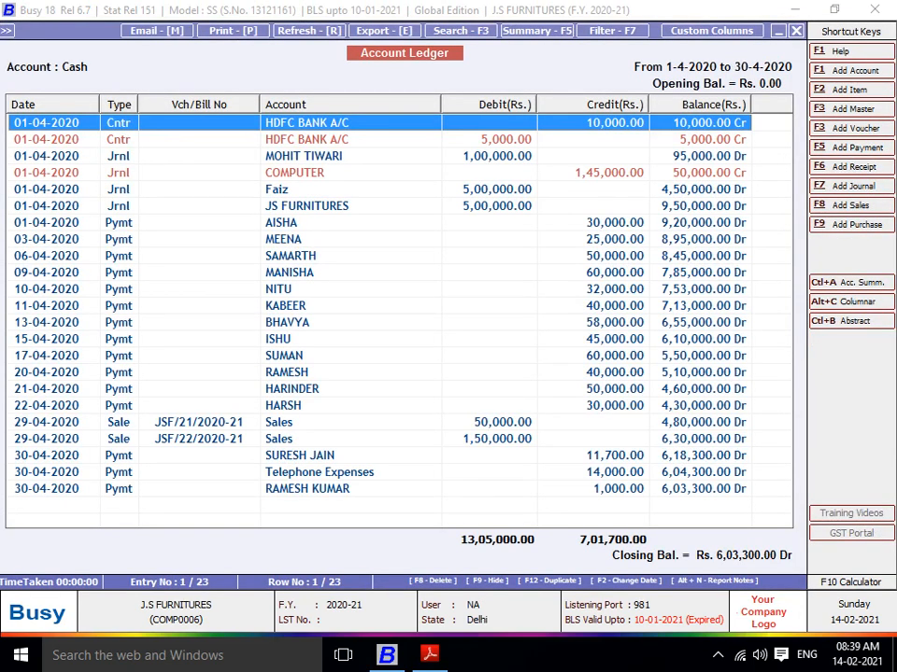
Change the cash ledger report's starting date to 10-04-2020, keeping 30-04-2020 as the ending date.
{"action": "key", "text": "F2"}
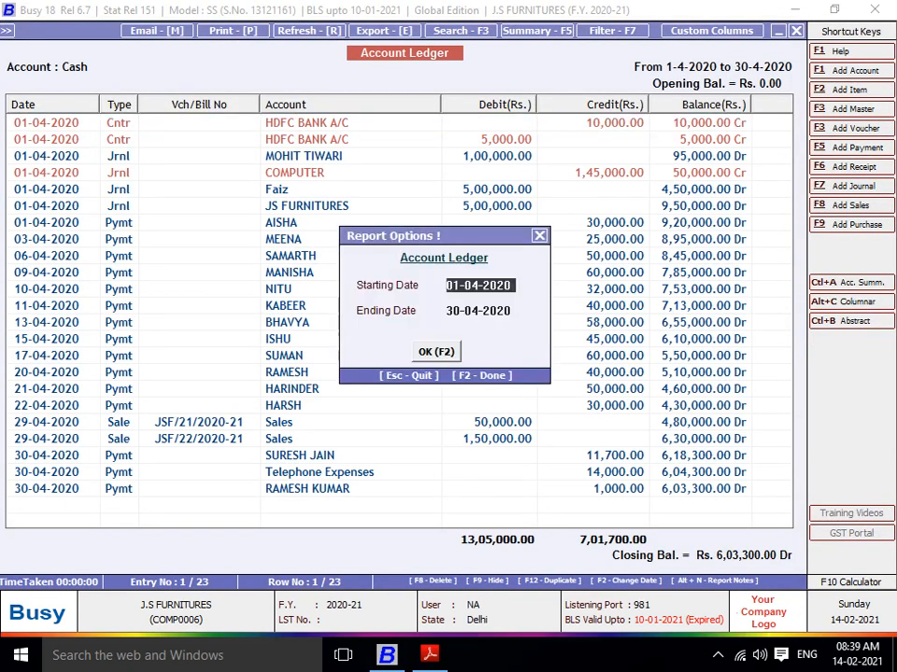
{"action": "key", "text": "BackSpace"}
{"action": "type", "text": "10.4"}
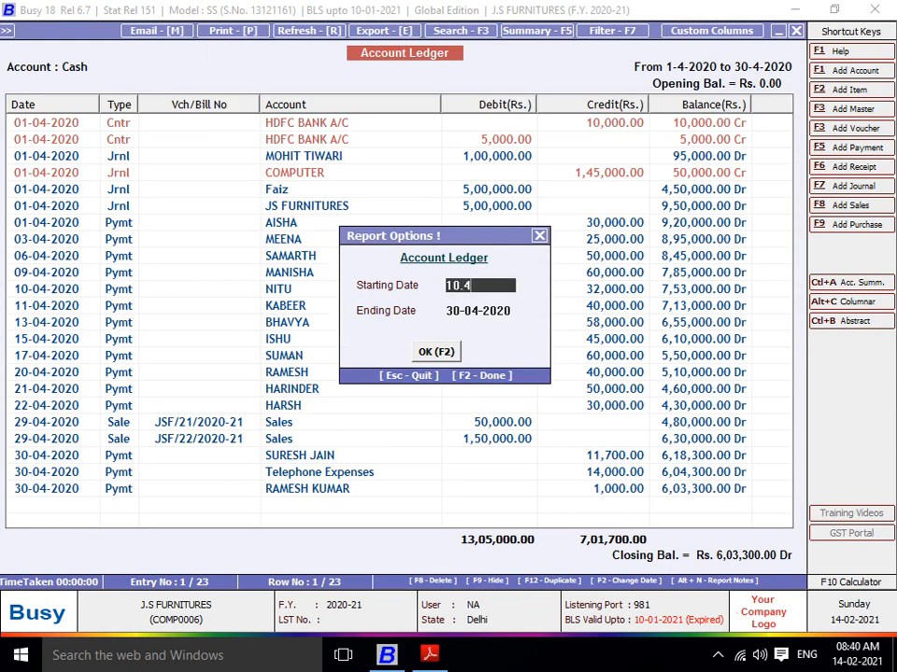
{"action": "key", "text": "Return"}
{"action": "key", "text": "Return"}
{"action": "key", "text": "Return"}
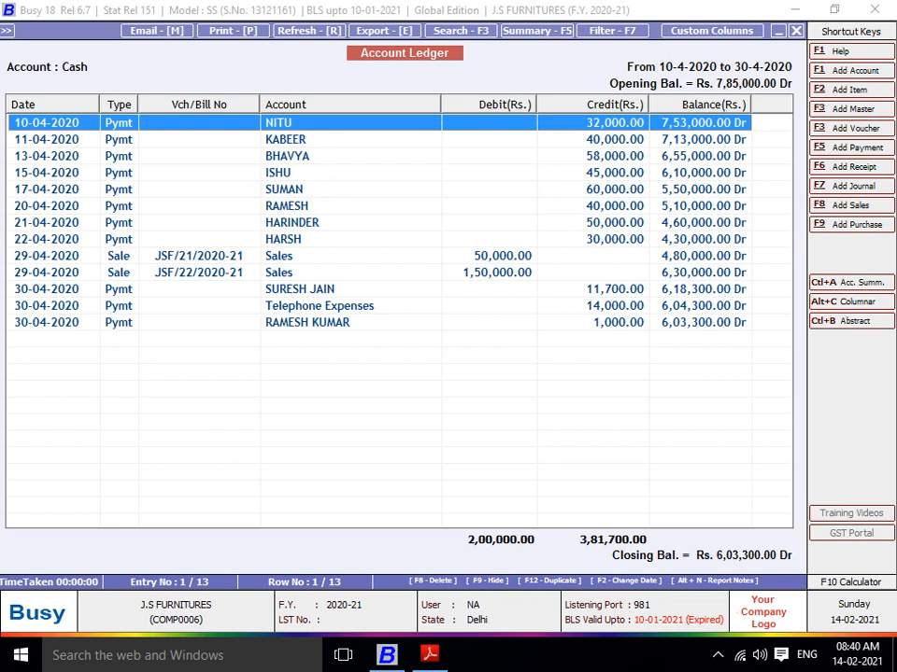
Start exporting the Cash ledger report with PDF as the data format and open the folder selection for the output file.
{"action": "key", "text": "e"}
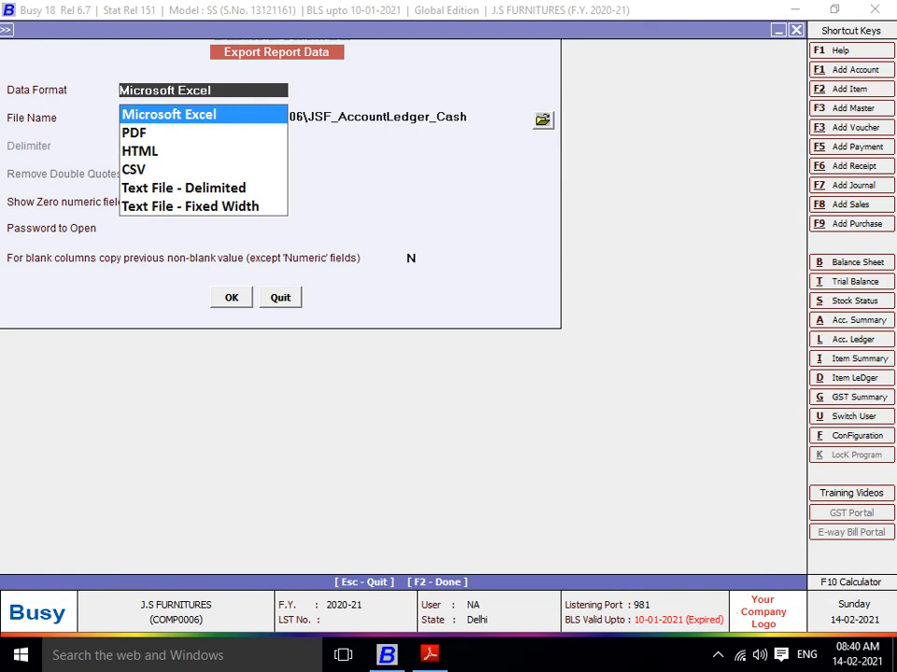
{"action": "key", "text": "Down"}
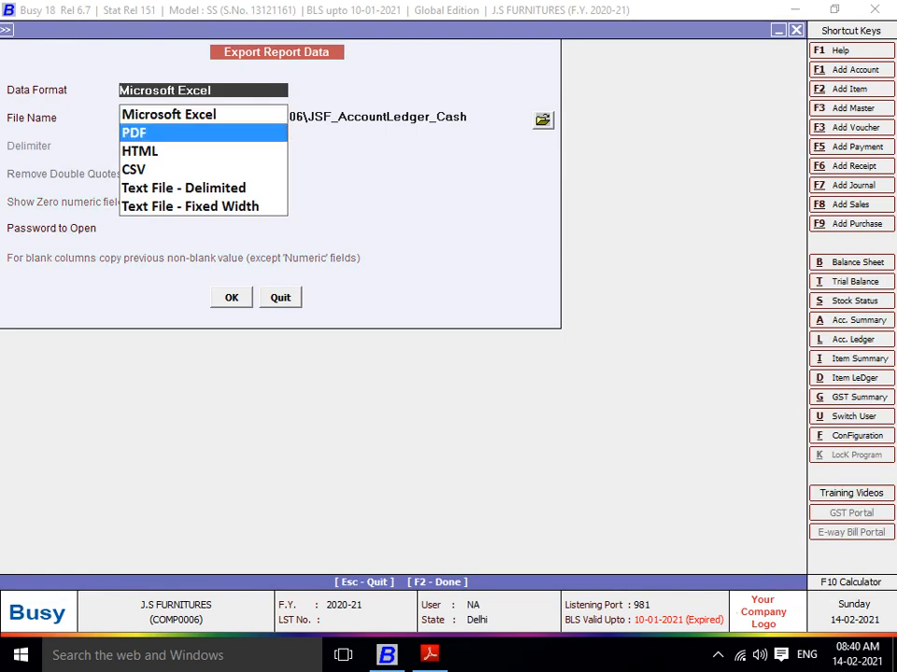
{"action": "key", "text": "Down"}
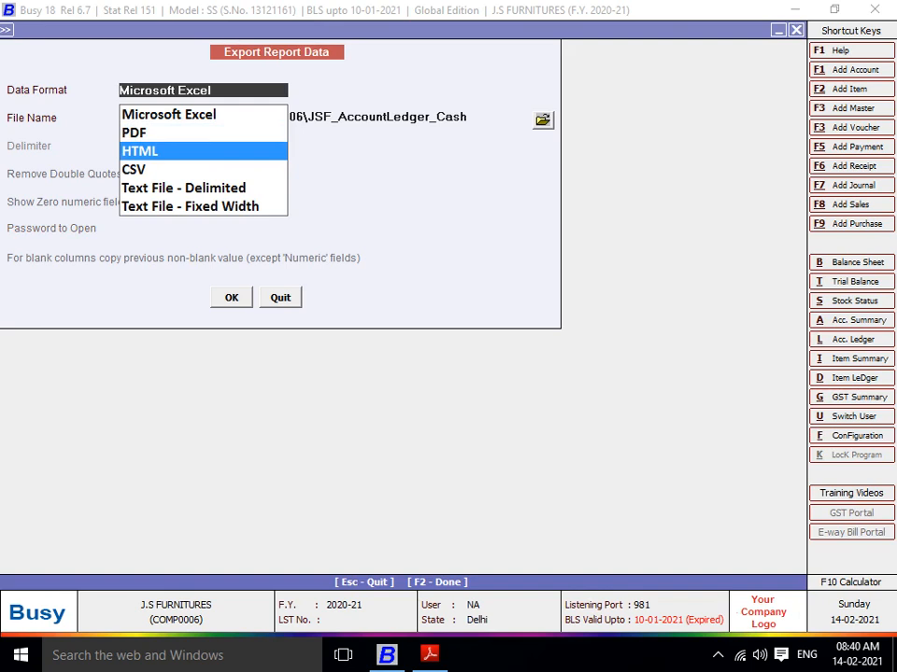
{"action": "key", "text": "Up"}
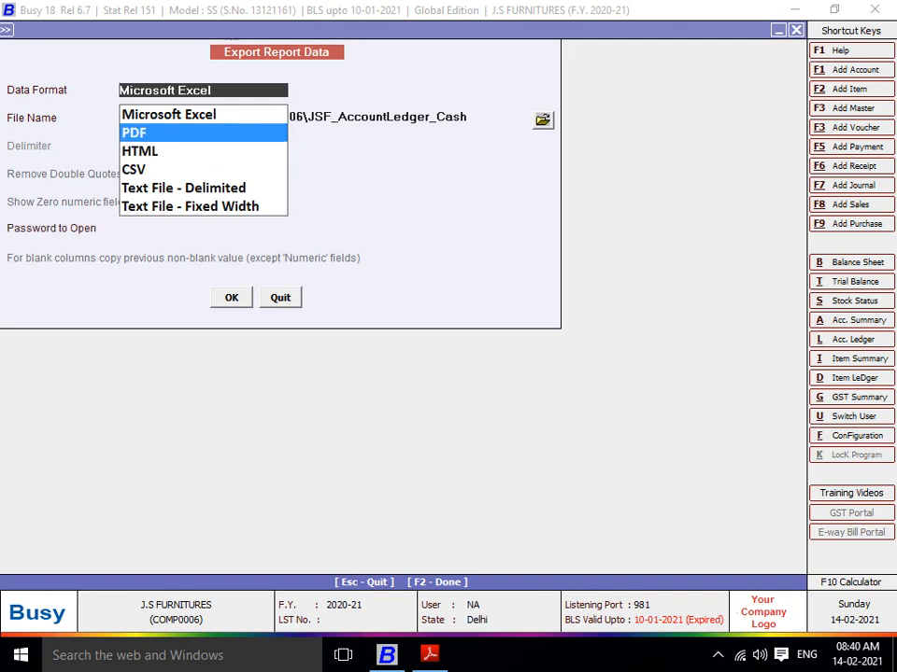
{"action": "key", "text": "Return"}
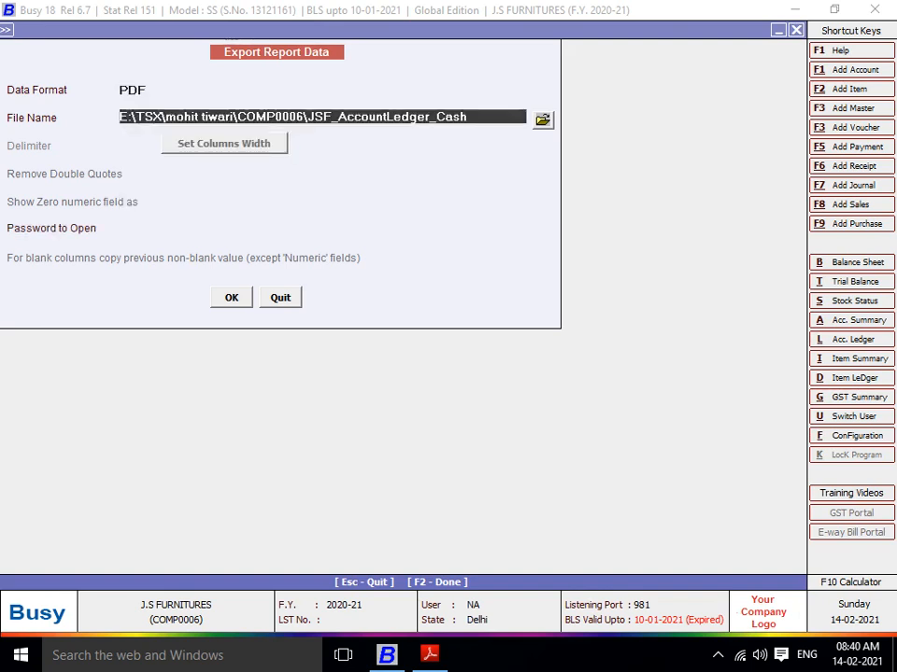
{"action": "key", "text": "Return"}
{"action": "key", "text": "Return"}
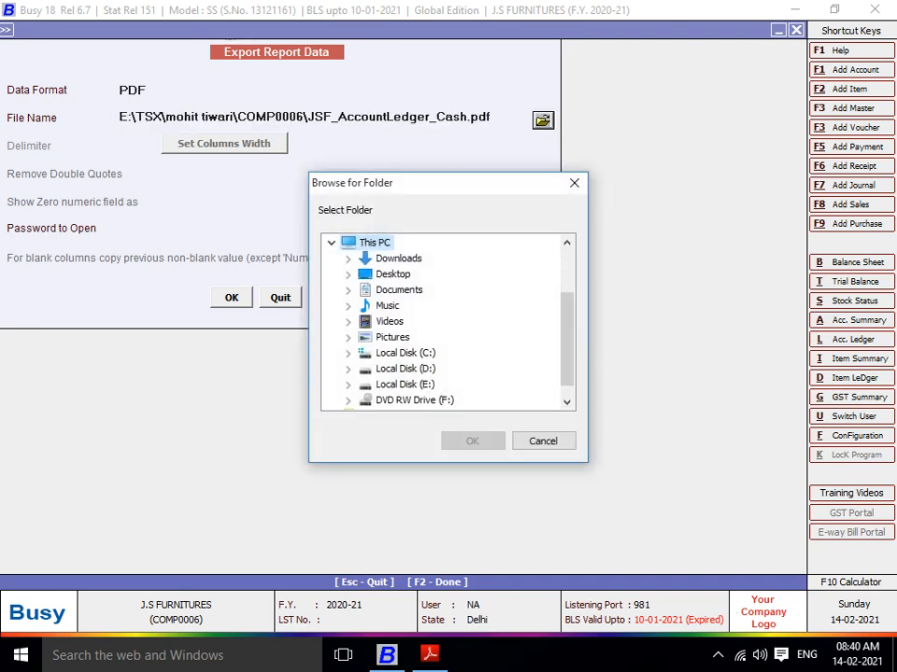
Choose subfolder 5 of the QN ANSWER folder on drive E as the destination and export the Cash ledger.
{"action": "left_click", "coordinate": [348, 385]}
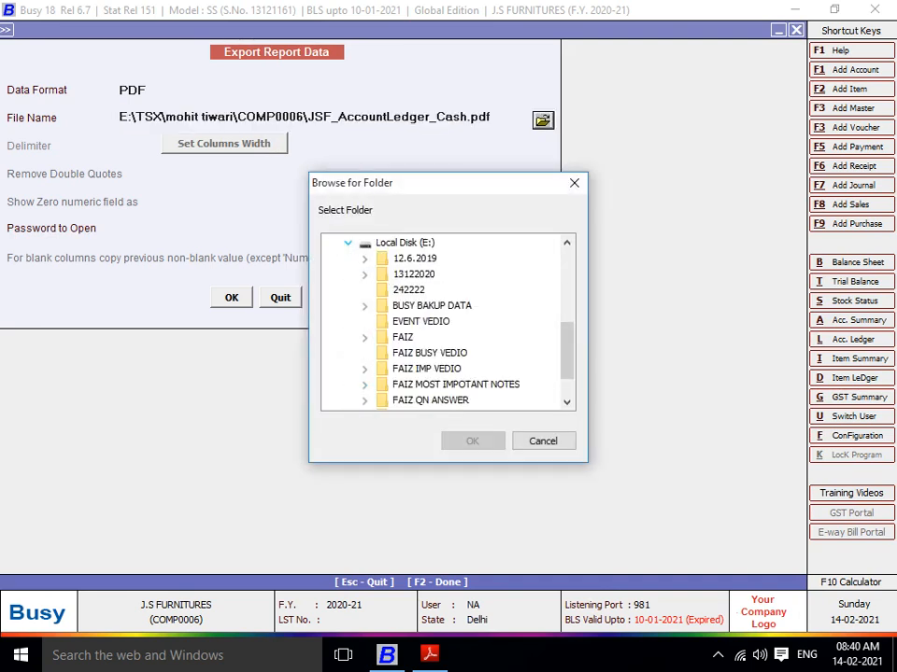
{"action": "scroll", "coordinate": [441, 322], "scroll_direction": "down", "scroll_amount": 1}
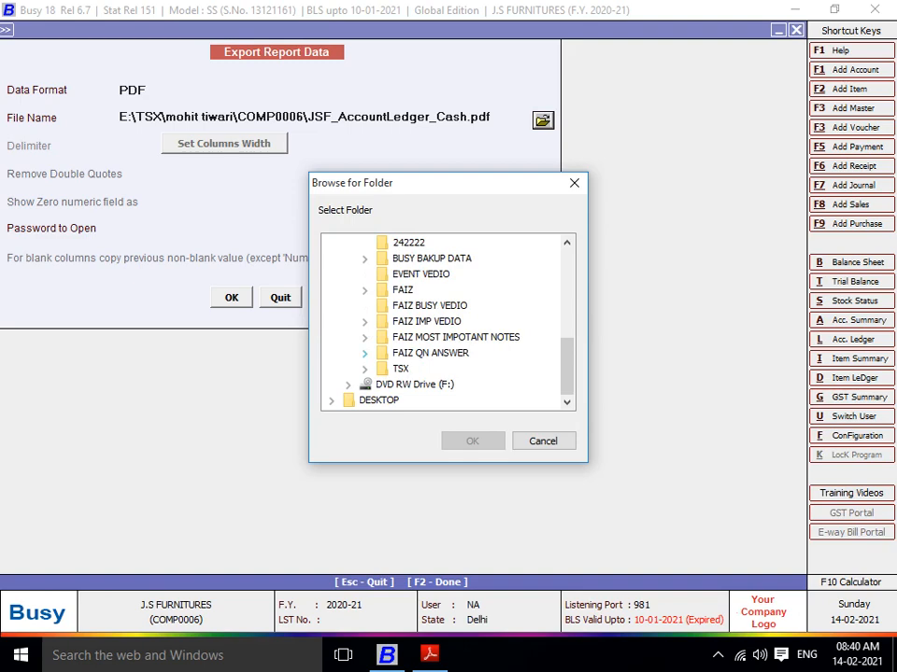
{"action": "left_click", "coordinate": [364, 353]}
{"action": "left_click", "coordinate": [411, 369]}
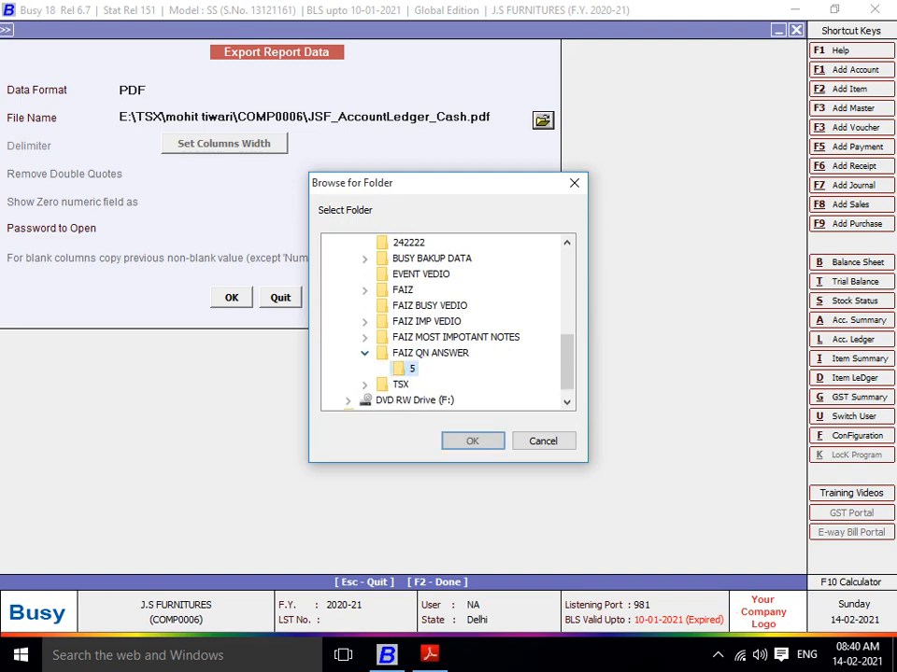
{"action": "key", "text": "Return"}
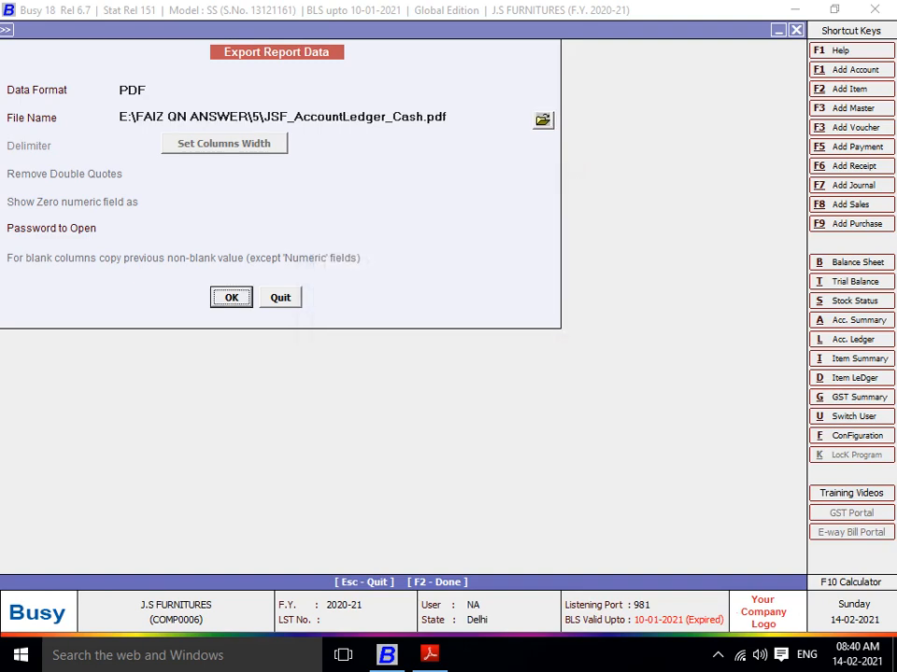
{"action": "key", "text": "Return"}
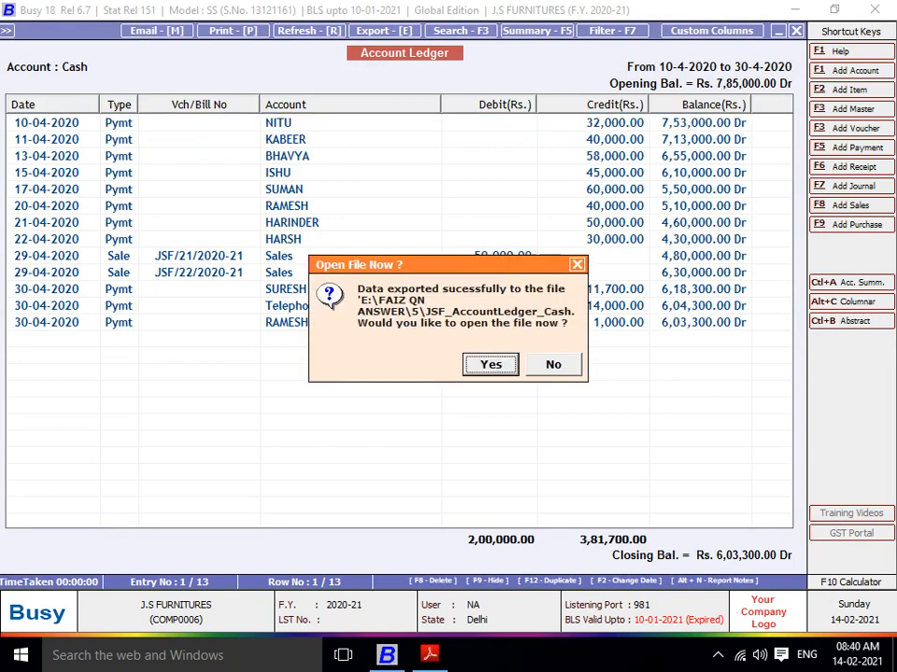
Open the exported Cash ledger PDF, examine its entries and closing balance, and close it.
{"action": "key", "text": "Return"}
{"action": "scroll", "coordinate": [448, 355], "scroll_direction": "down", "scroll_amount": 2}
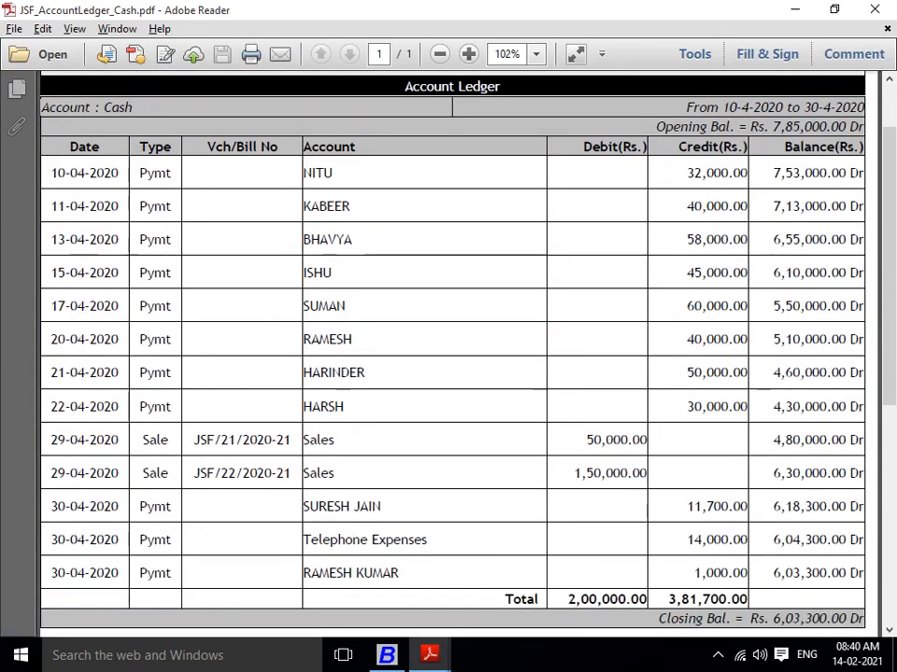
{"action": "scroll", "coordinate": [452, 354], "scroll_direction": "down", "scroll_amount": 5}
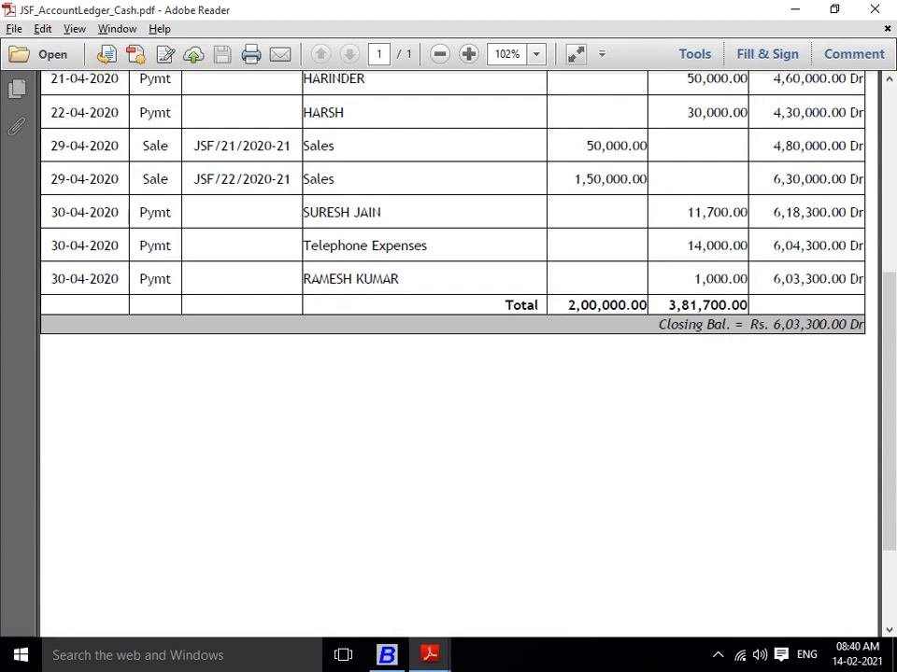
{"action": "scroll", "coordinate": [453, 355], "scroll_direction": "up", "scroll_amount": 3}
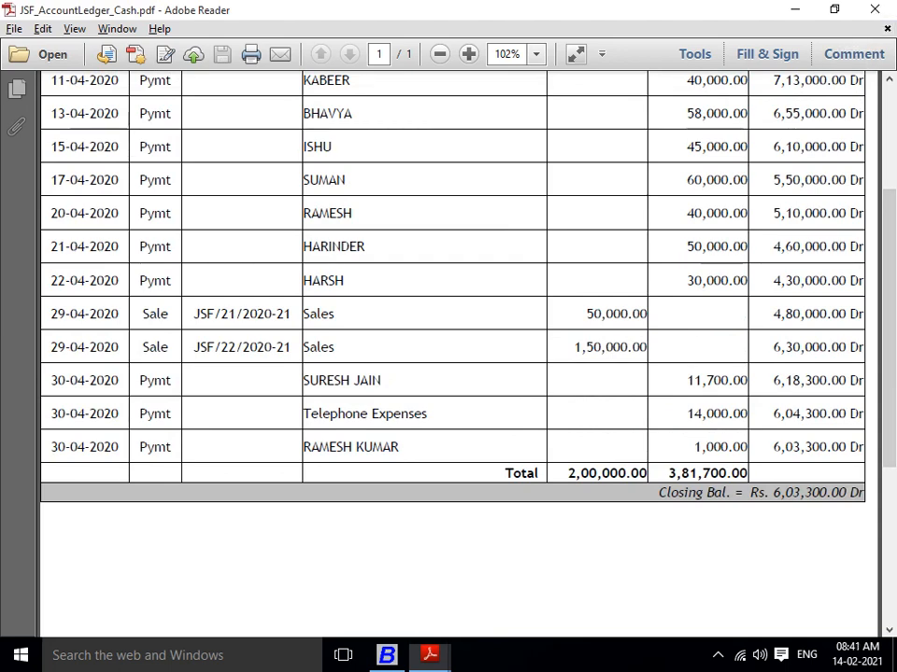
{"action": "left_click", "coordinate": [874, 10]}
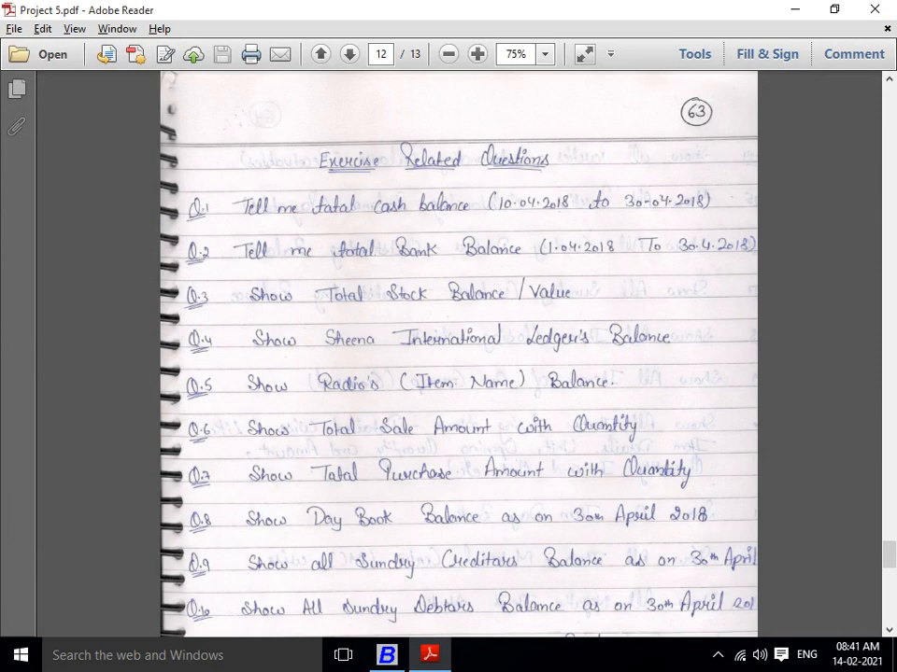
Switch to Busy and preview the Cash ledger printout in the From Busy format, closing the preview when checked.
{"action": "key", "text": "alt+Tab"}
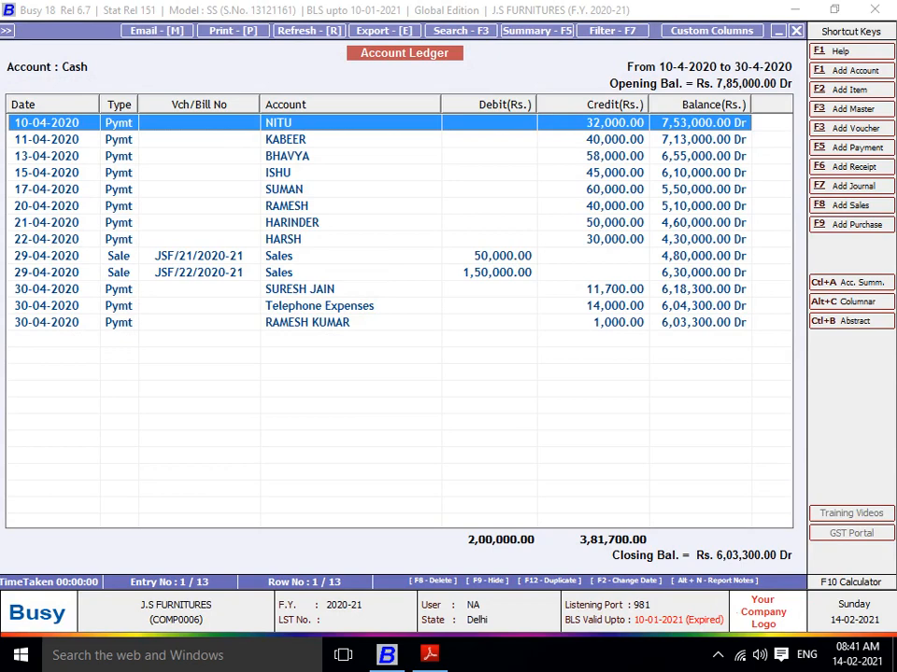
{"action": "key", "text": "p"}
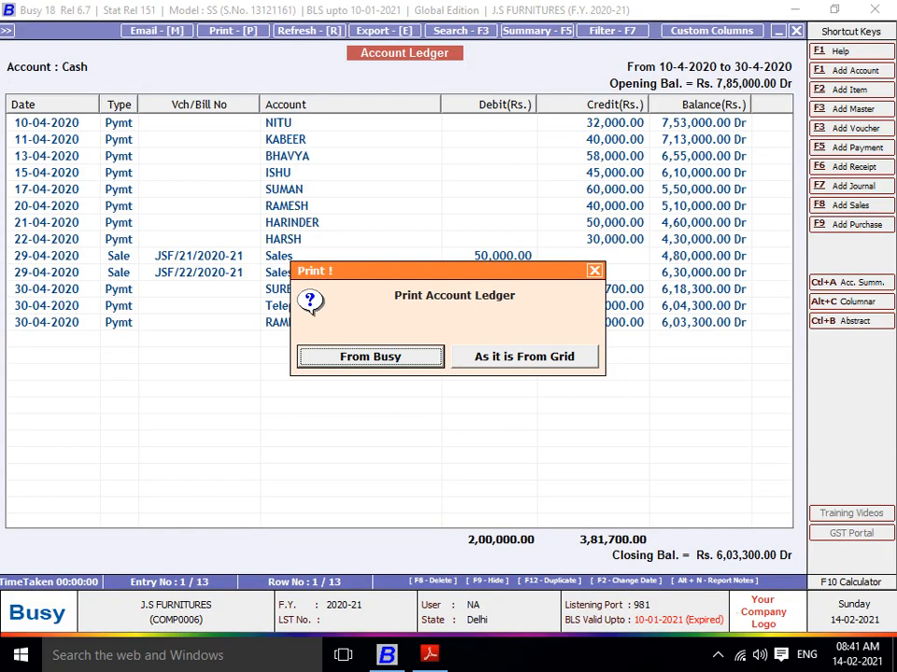
{"action": "key", "text": "Right"}
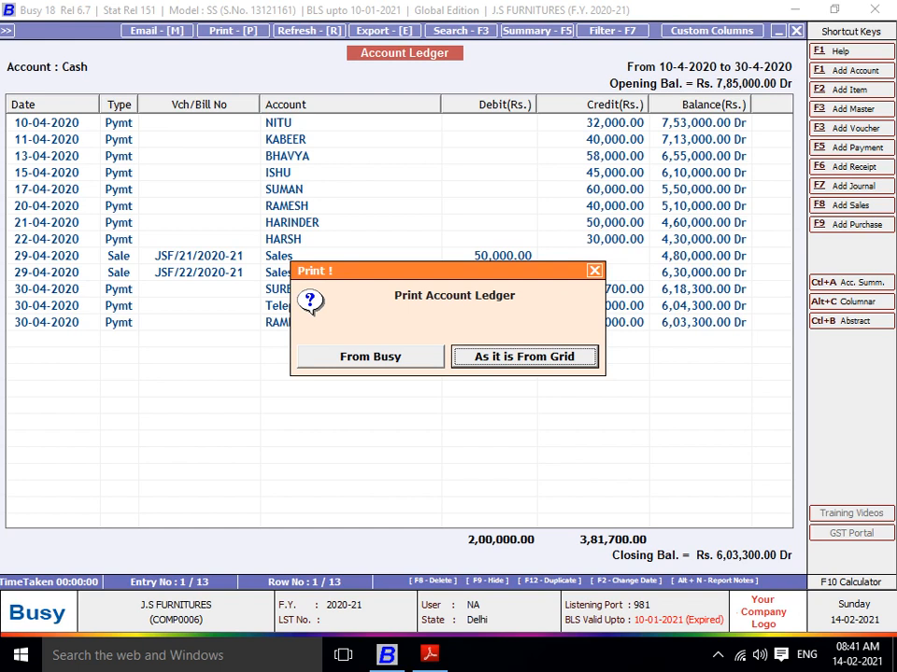
{"action": "key", "text": "Left"}
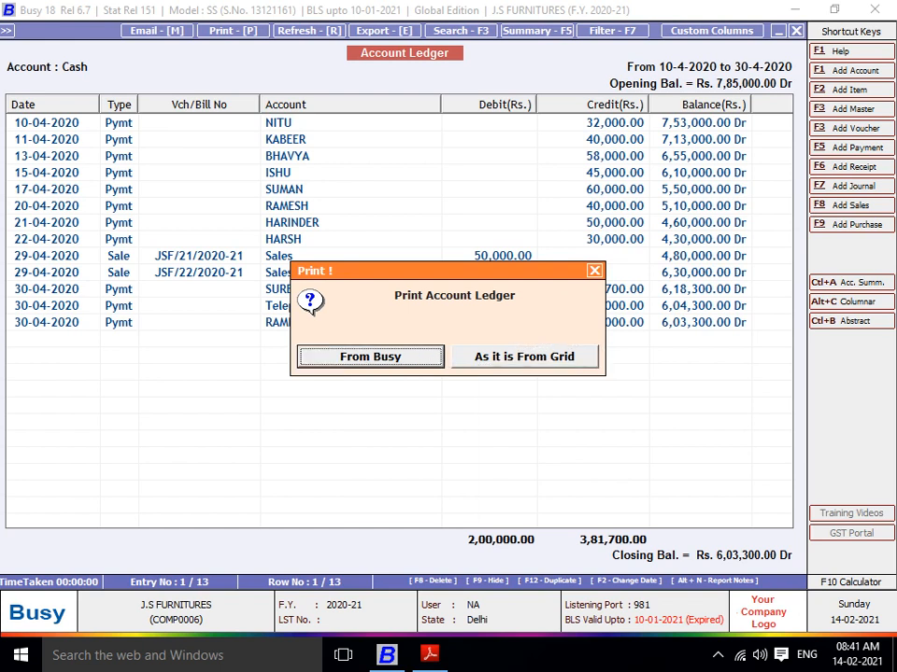
{"action": "key", "text": "Return"}
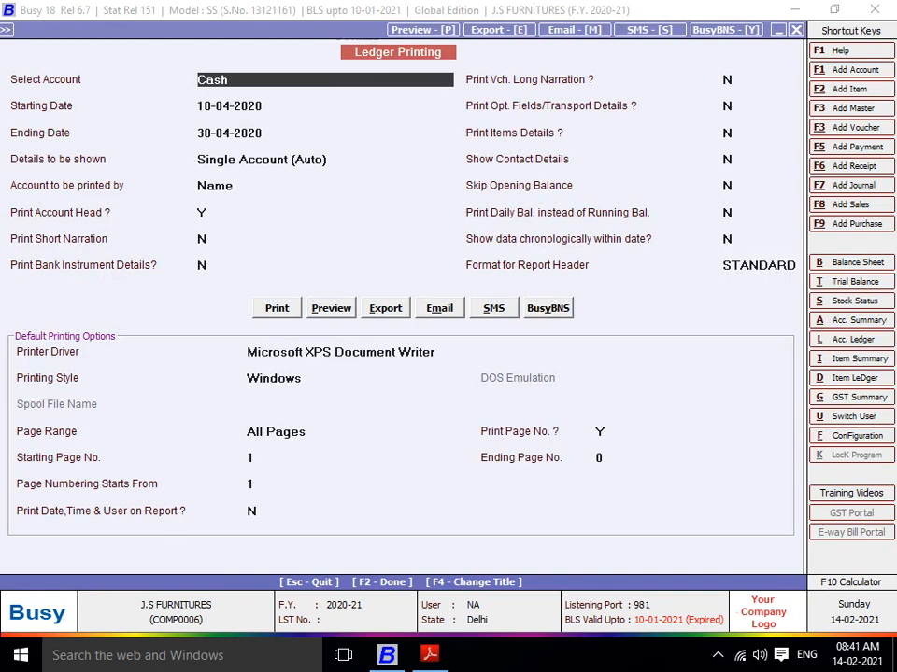
{"action": "key", "text": "alt+p"}
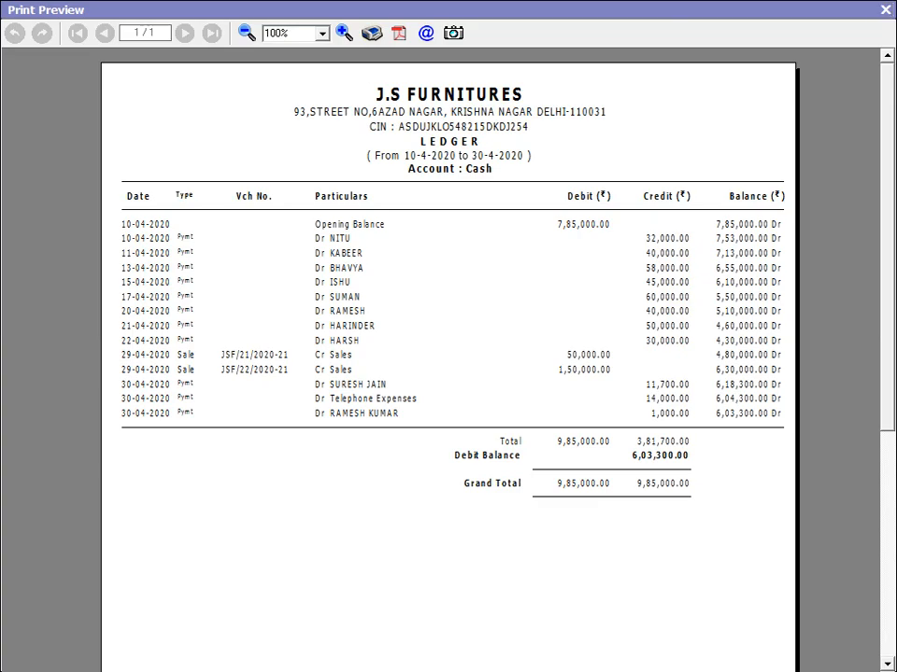
{"action": "key", "text": "Escape"}
{"action": "key", "text": "Escape"}
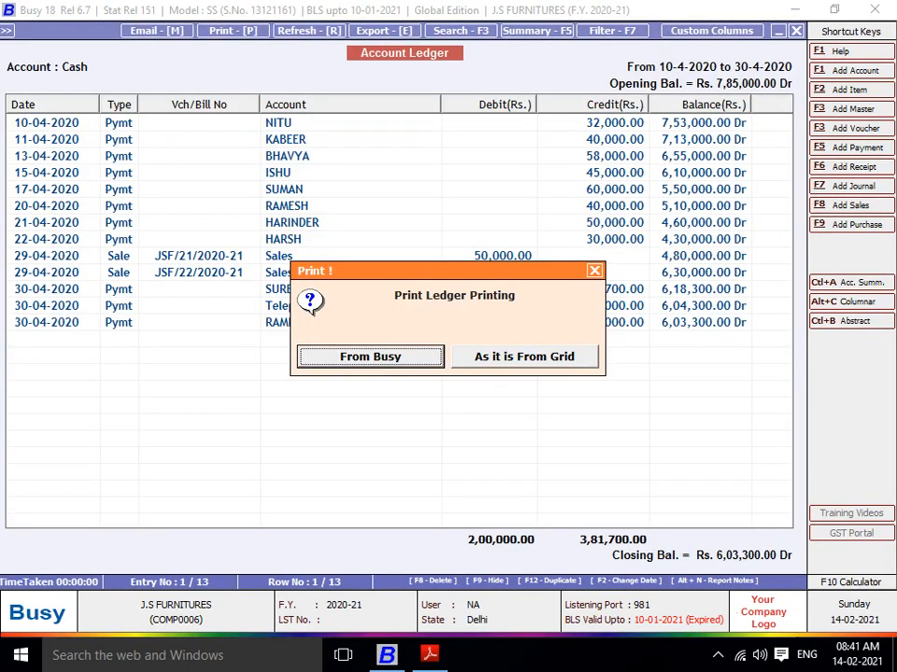
Preview the Cash ledger printout as it is from the grid with the STANDARD header, and return to the grid print options.
{"action": "key", "text": "Right"}
{"action": "key", "text": "Return"}
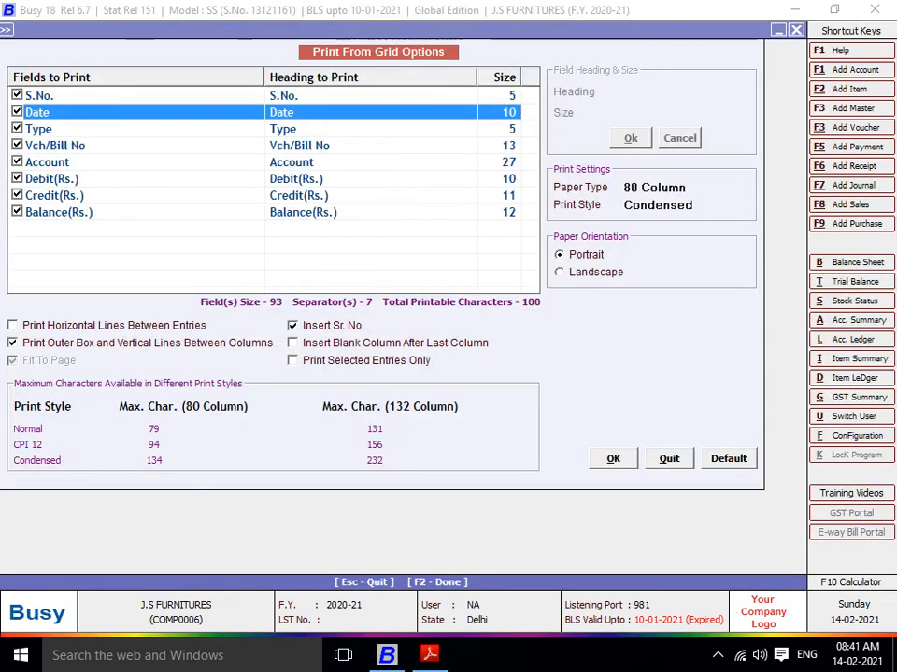
{"action": "key", "text": "F2"}
{"action": "key", "text": "Return"}
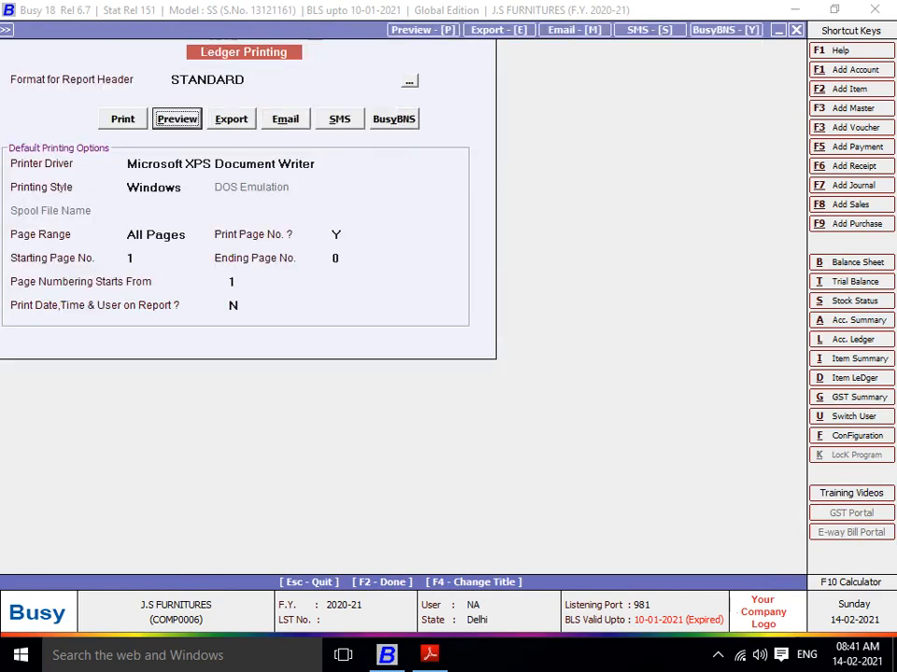
{"action": "key", "text": "Return"}
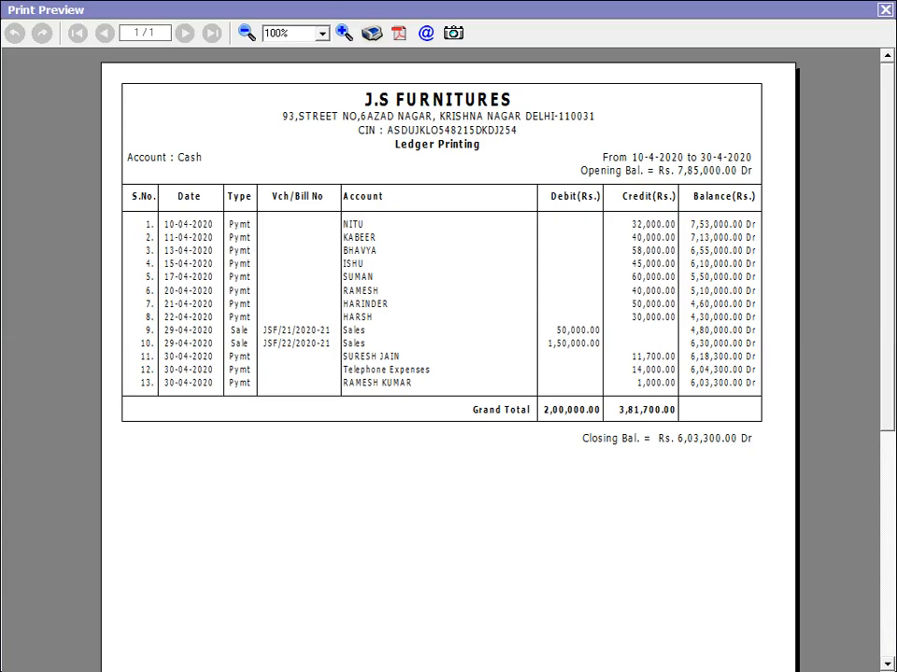
{"action": "key", "text": "Escape"}
{"action": "key", "text": "Escape"}
{"action": "key", "text": "Escape"}
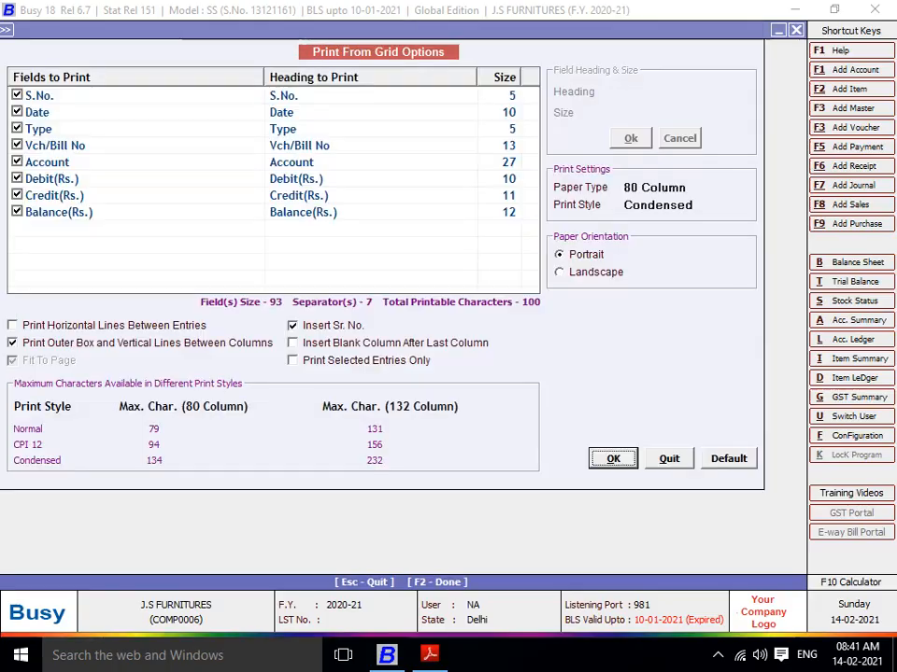
Enable horizontal lines between entries for the grid printout, preview the Cash ledger, and return to the ledger report.
{"action": "left_click", "coordinate": [13, 326]}
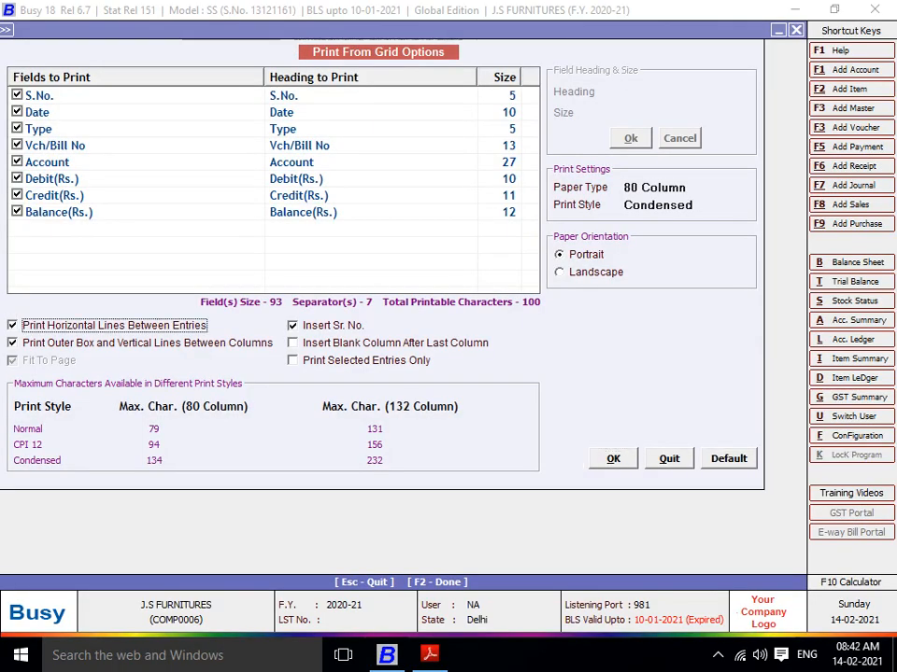
{"action": "key", "text": "Return"}
{"action": "key", "text": "Return"}
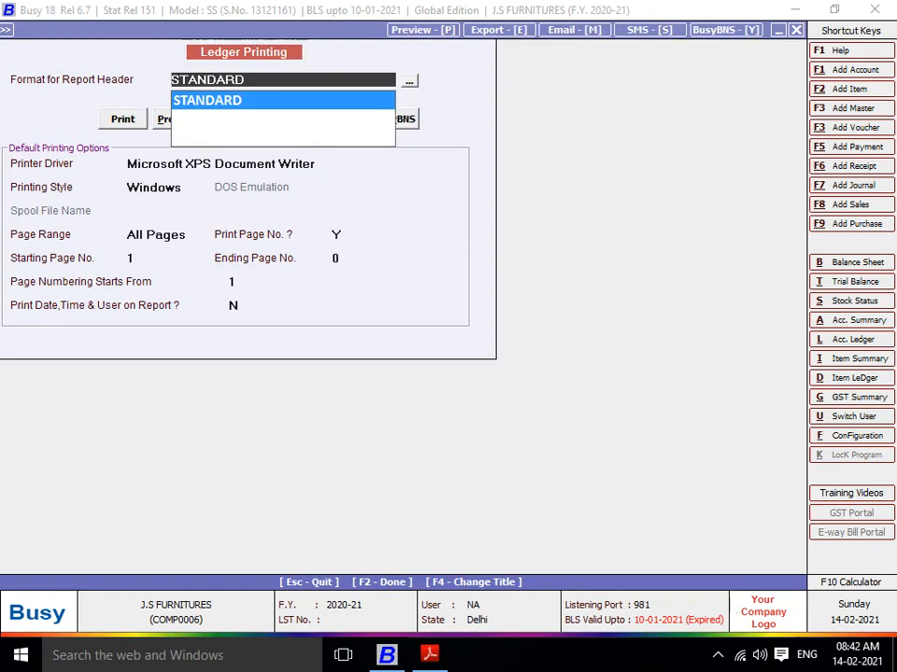
{"action": "key", "text": "Return"}
{"action": "key", "text": "Return"}
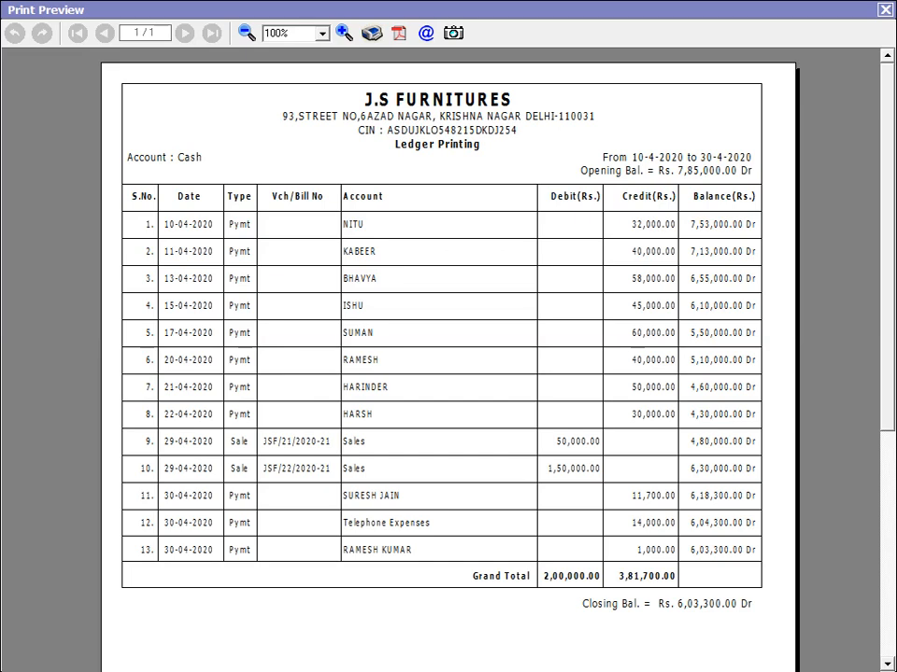
{"action": "key", "text": "Escape"}
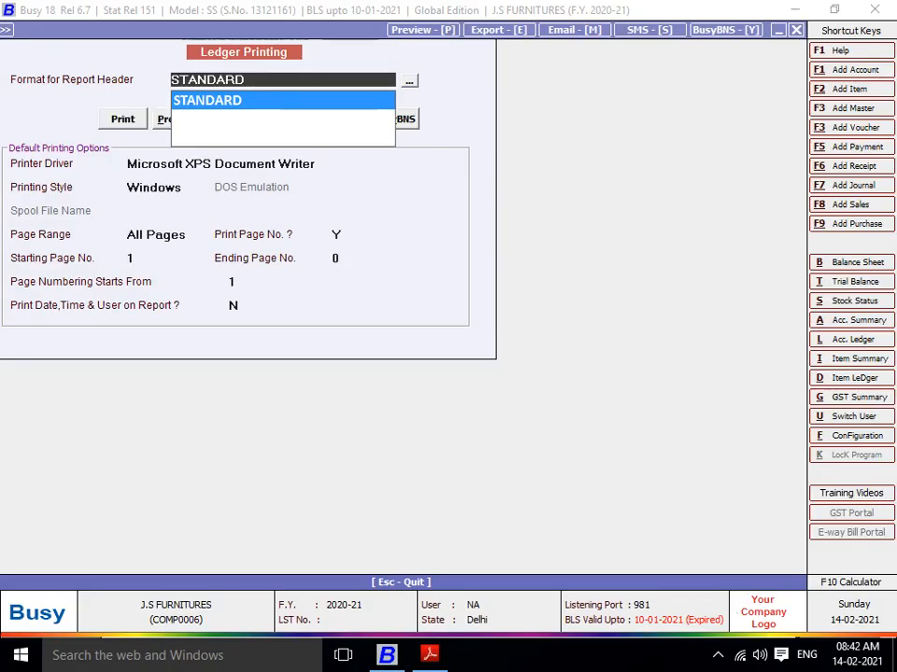
{"action": "key", "text": "Escape"}
{"action": "key", "text": "Escape"}
{"action": "key", "text": "Escape"}
{"action": "key", "text": "Escape"}
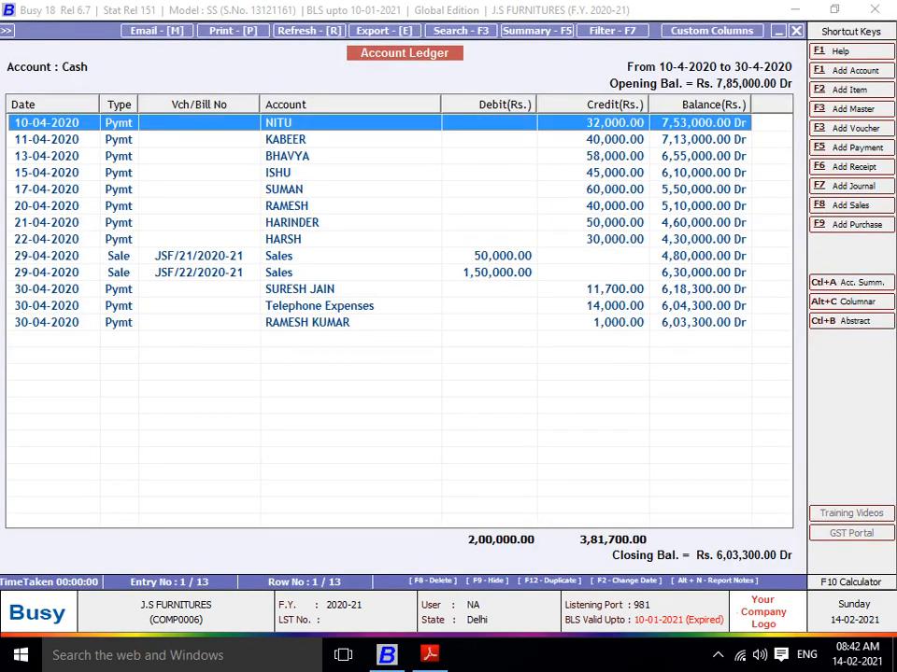
Leave the Cash ledger and select the AXIS BANK account for a new Account Ledger report.
{"action": "key", "text": "Escape"}
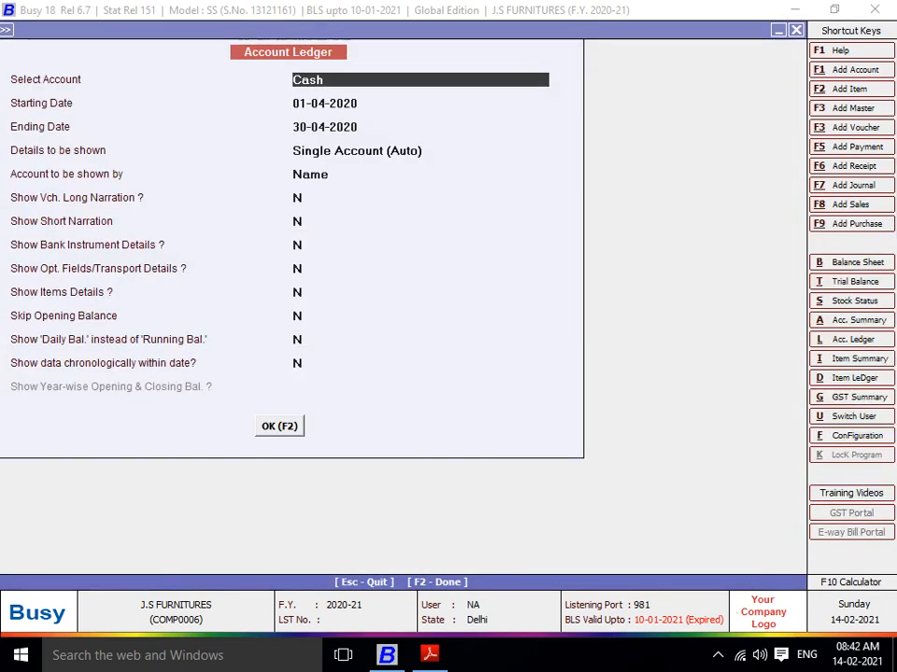
{"action": "key", "text": "Escape"}
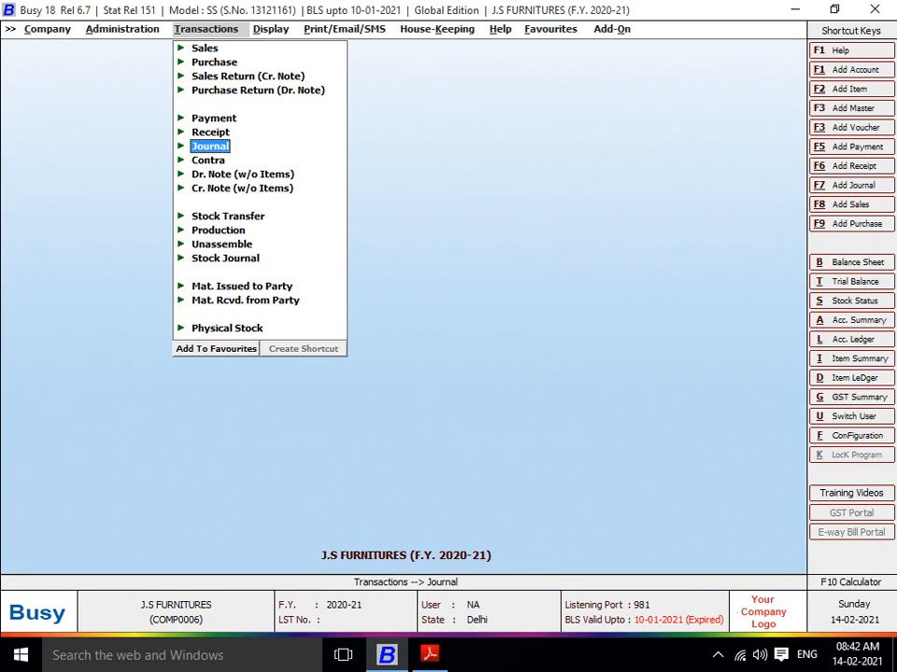
{"action": "key", "text": "alt+l"}
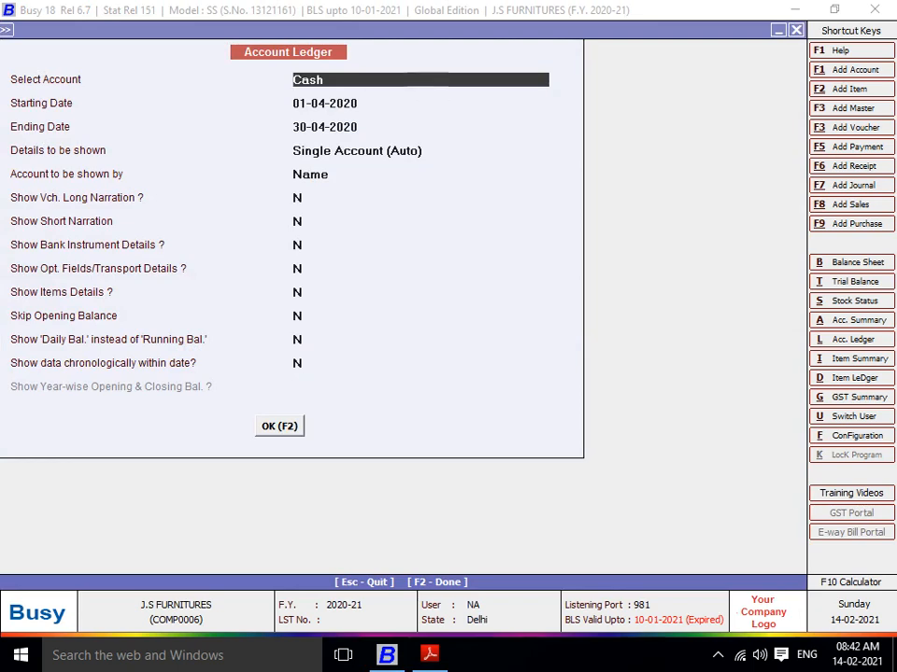
{"action": "type", "text": "C"}
{"action": "key", "text": "BackSpace"}
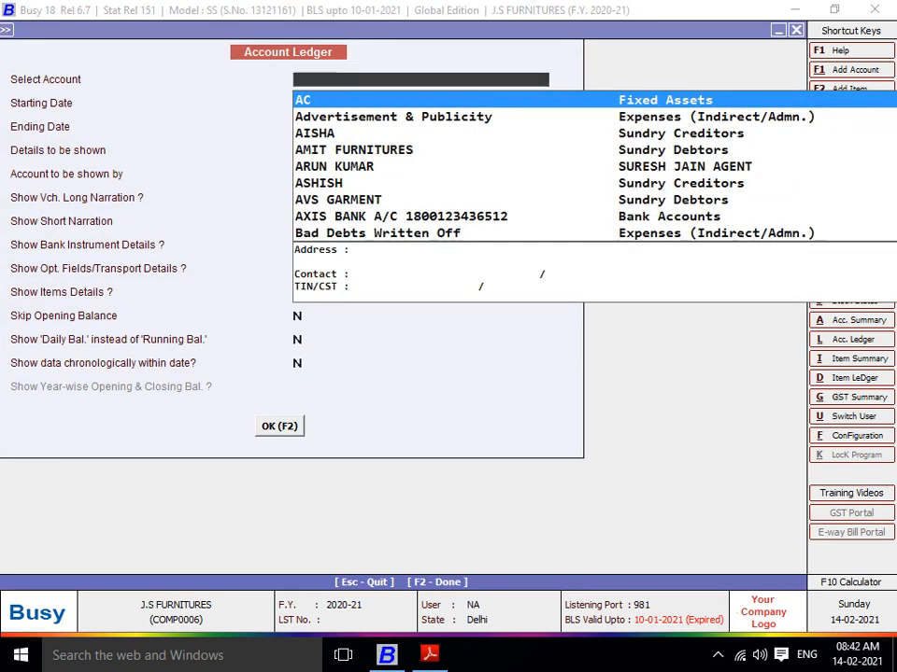
{"action": "type", "text": "A"}
{"action": "key", "text": "Down"}
{"action": "key", "text": "Down"}
{"action": "key", "text": "Down"}
{"action": "key", "text": "Down"}
{"action": "key", "text": "Down"}
{"action": "key", "text": "Down"}
{"action": "key", "text": "Down"}
{"action": "key", "text": "Down"}
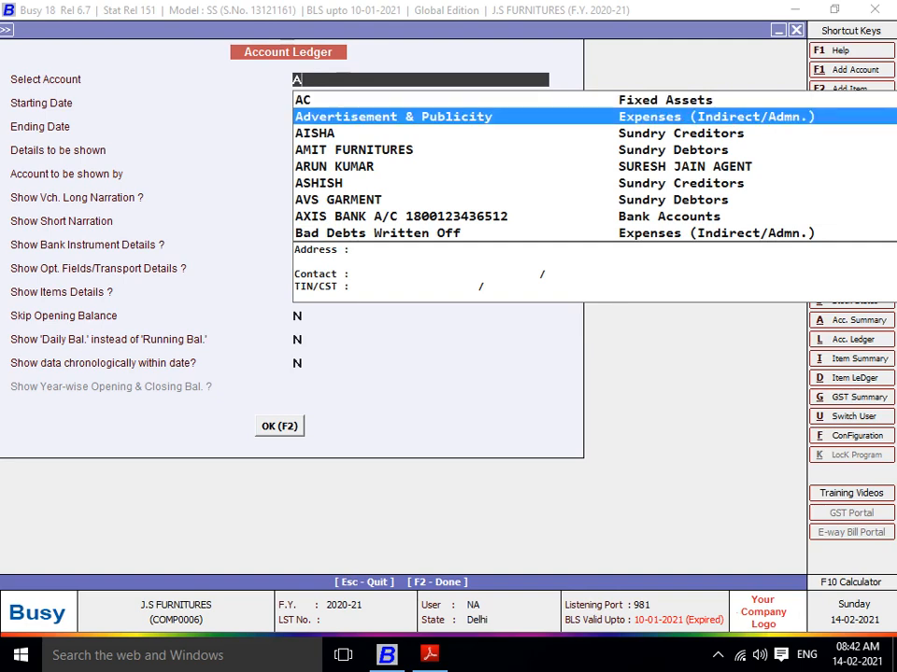
{"action": "key", "text": "Up"}
{"action": "key", "text": "Return"}
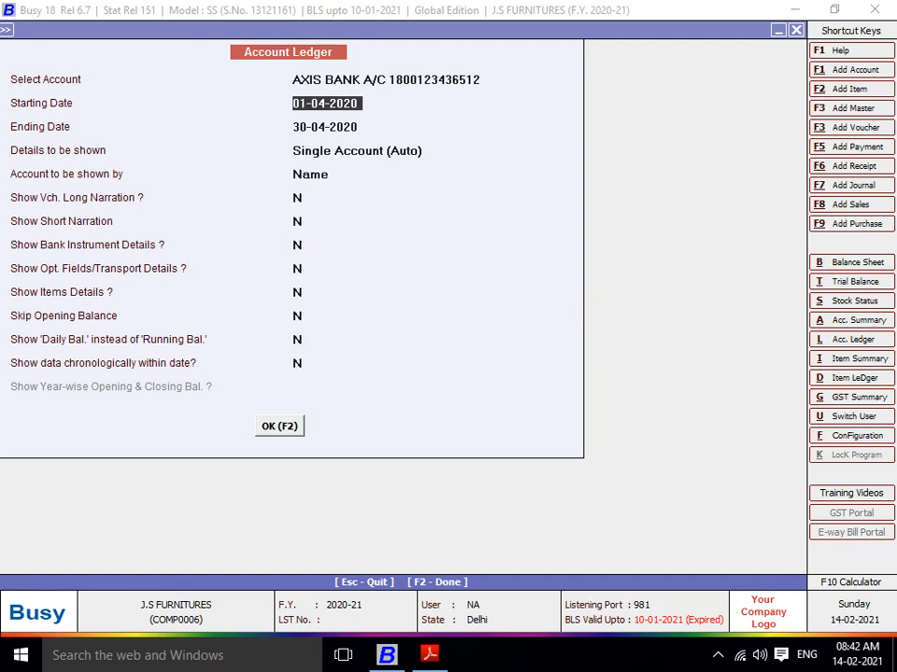
Display the bank ledger for 01-04-2020 to 30-04-2020 with Single Account (Auto) details, accounts by name and all optional details off.
{"action": "key", "text": "Return"}
{"action": "key", "text": "Return"}
{"action": "key", "text": "Return"}
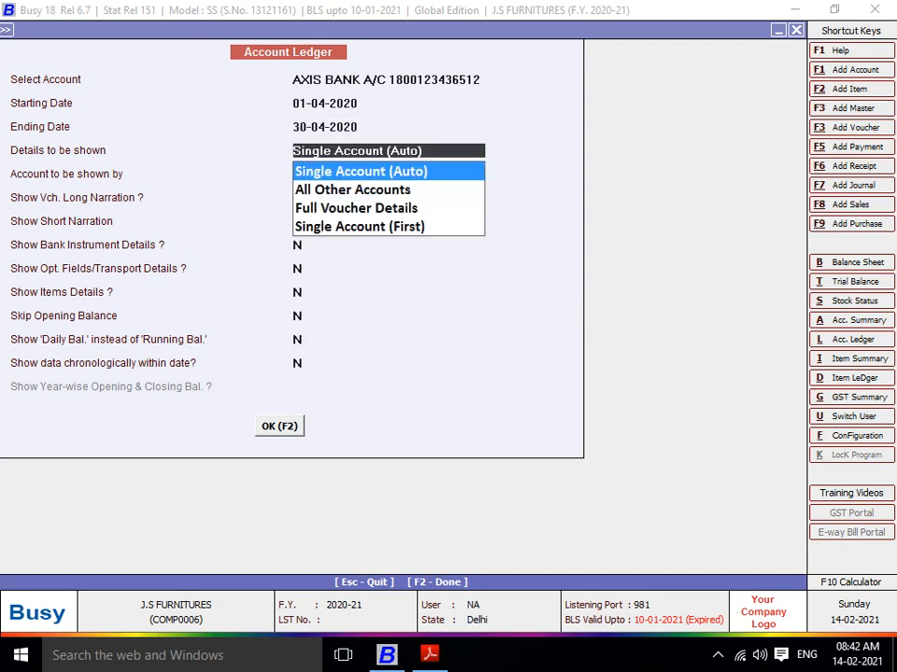
{"action": "key", "text": "Return"}
{"action": "key", "text": "Return"}
{"action": "key", "text": "Return"}
{"action": "key", "text": "Return"}
{"action": "key", "text": "Return"}
{"action": "key", "text": "Return"}
{"action": "key", "text": "Return"}
{"action": "key", "text": "Return"}
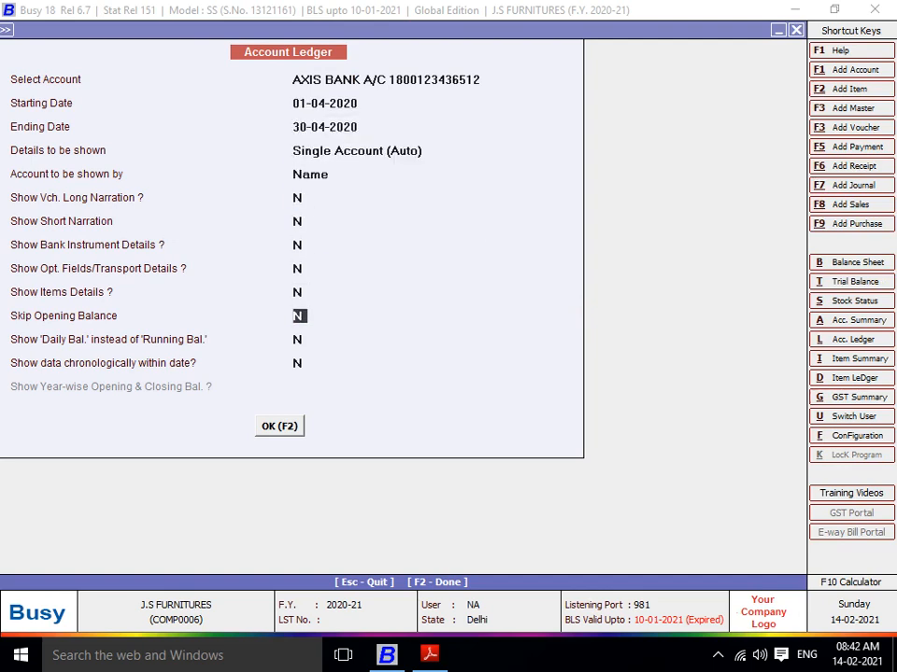
{"action": "key", "text": "Return"}
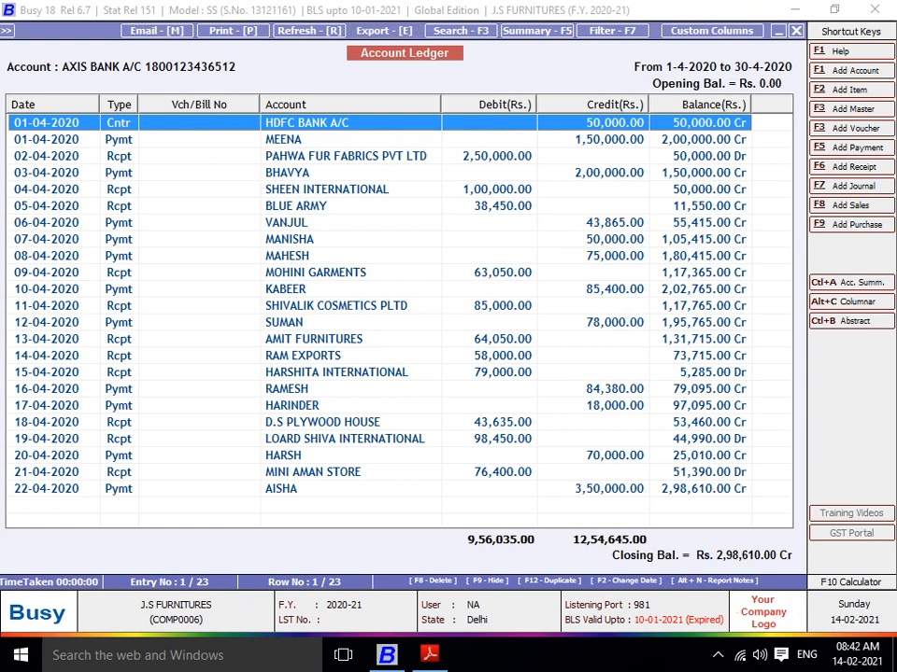
Export the bank ledger as a PDF to subfolder 5 of the QN ANSWER folder on drive E, without opening the file.
{"action": "key", "text": "alt+e"}
{"action": "key", "text": "Return"}
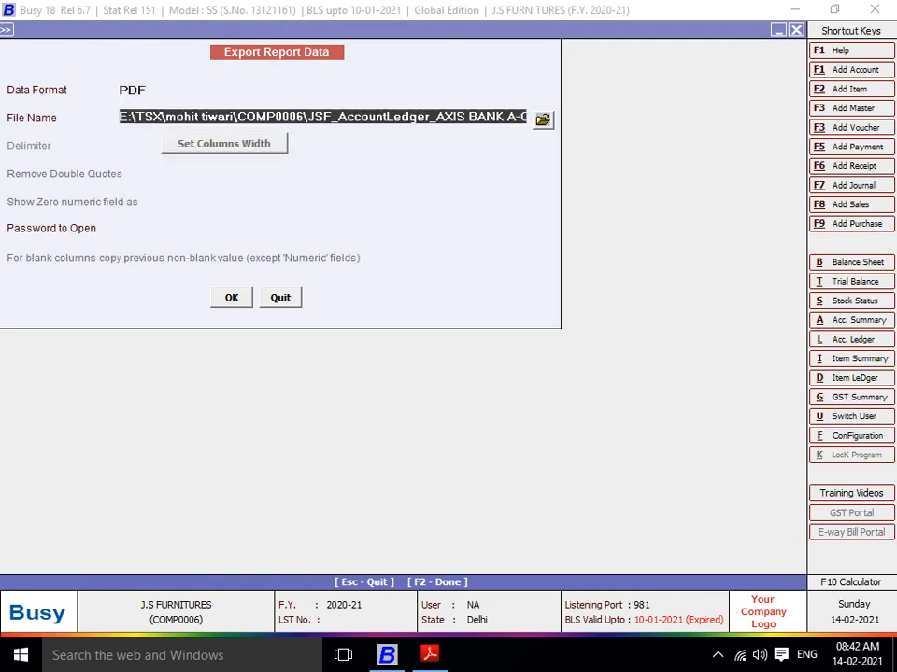
{"action": "key", "text": "Tab"}
{"action": "key", "text": "Return"}
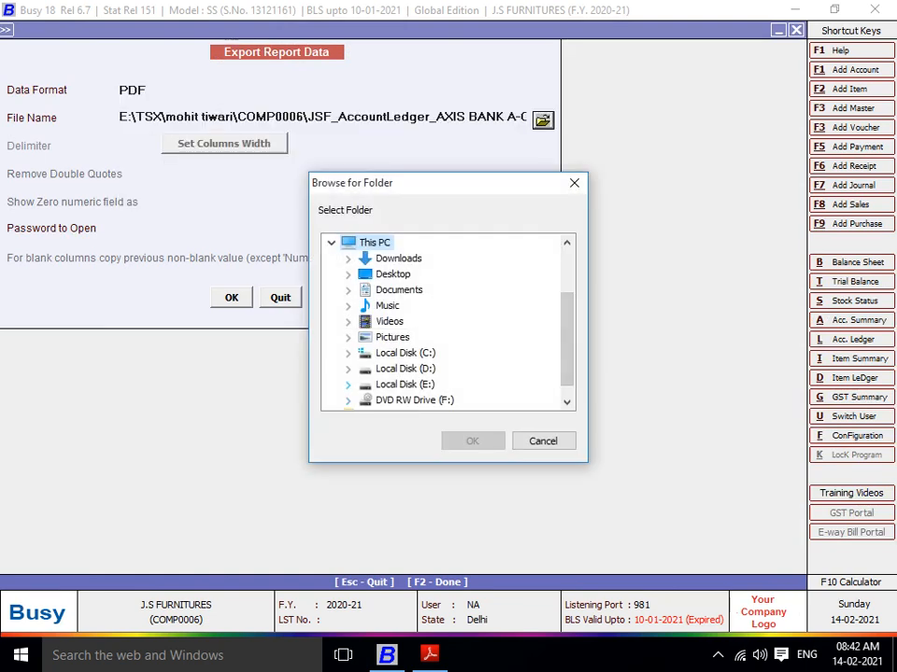
{"action": "left_click", "coordinate": [347, 383]}
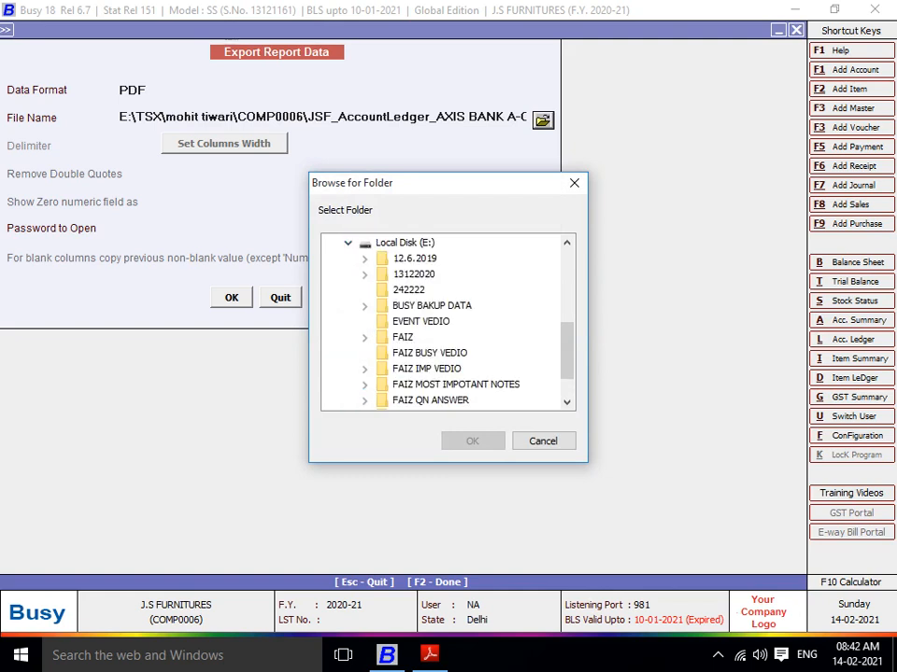
{"action": "left_click", "coordinate": [364, 401]}
{"action": "left_click", "coordinate": [411, 401]}
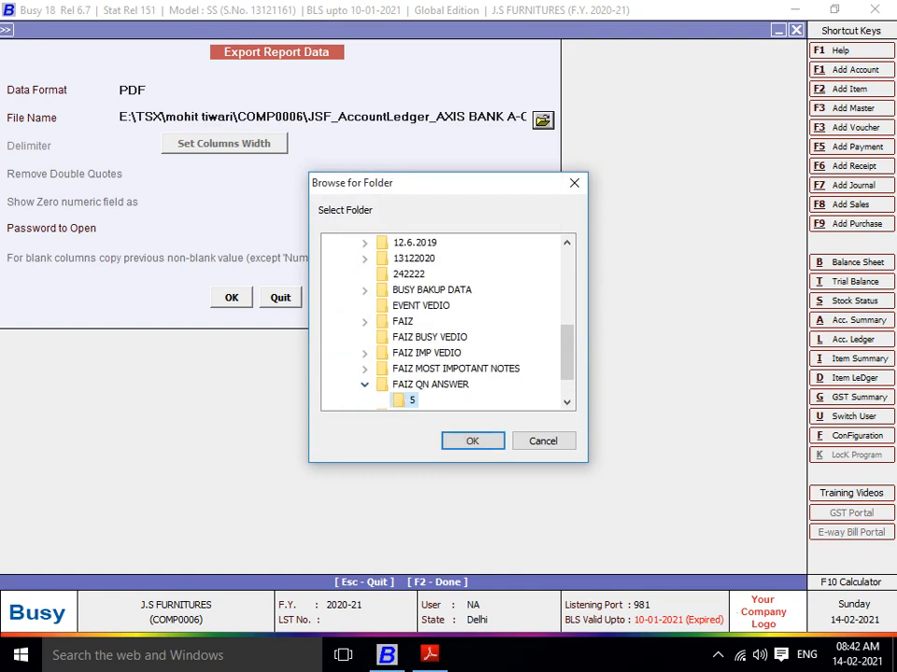
{"action": "key", "text": "Return"}
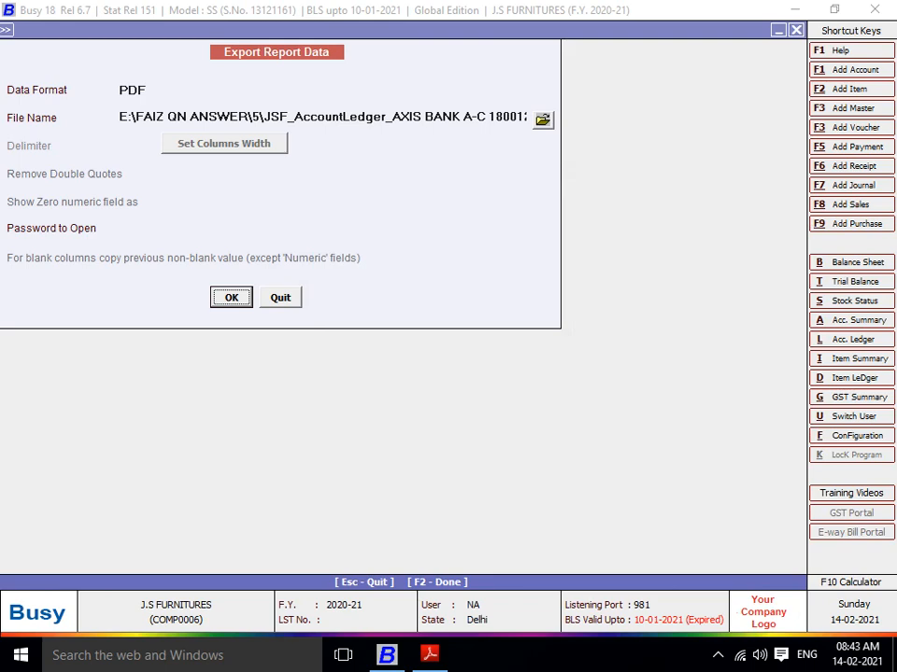
{"action": "key", "text": "Return"}
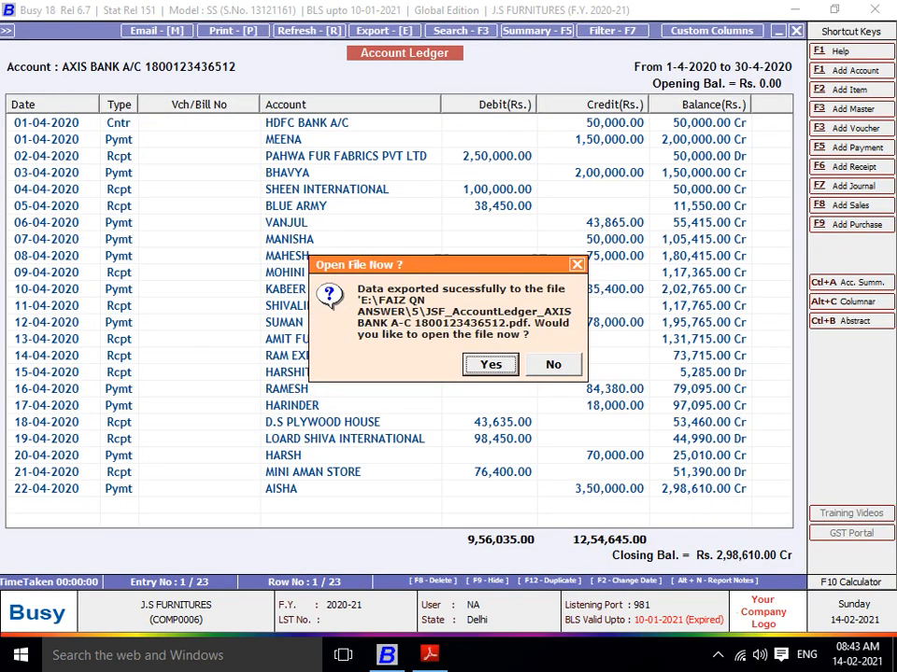
{"action": "key", "text": "Right"}
{"action": "key", "text": "Return"}
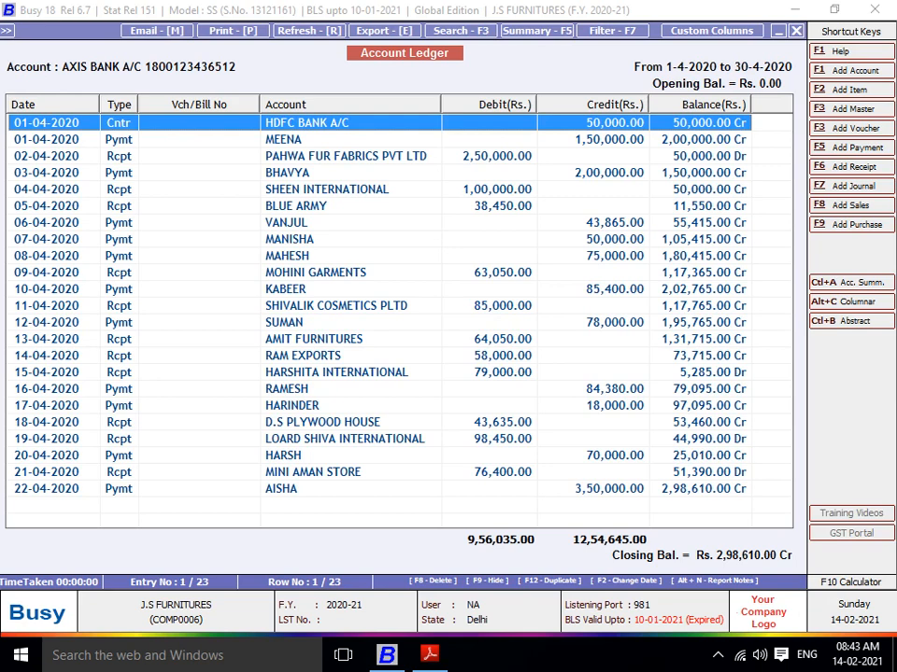
Switch to Adobe Reader to read the exercise questions, return to Busy and close the bank ledger.
{"action": "key", "text": "alt+Tab"}
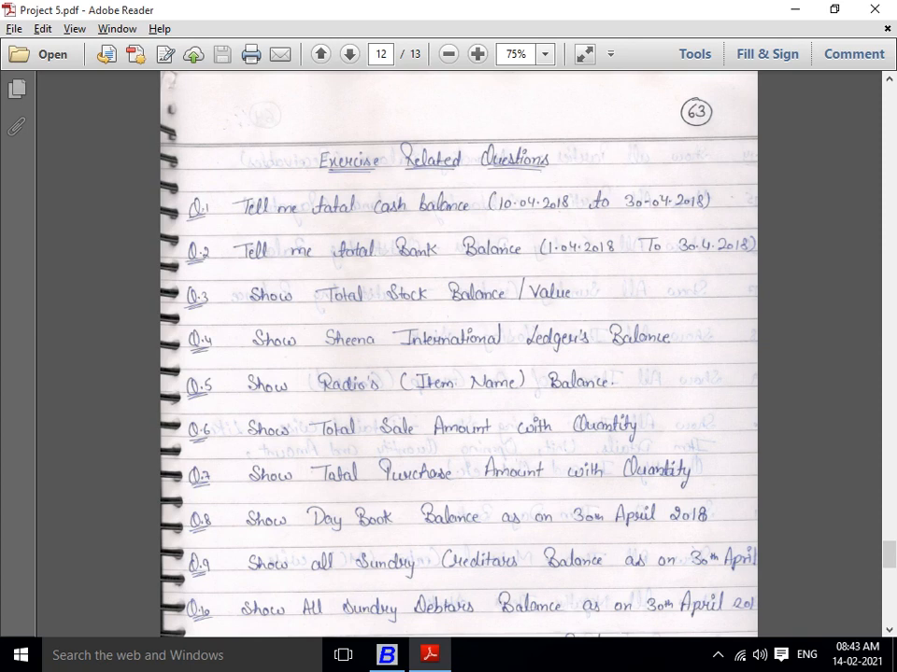
{"action": "key", "text": "alt+Tab"}
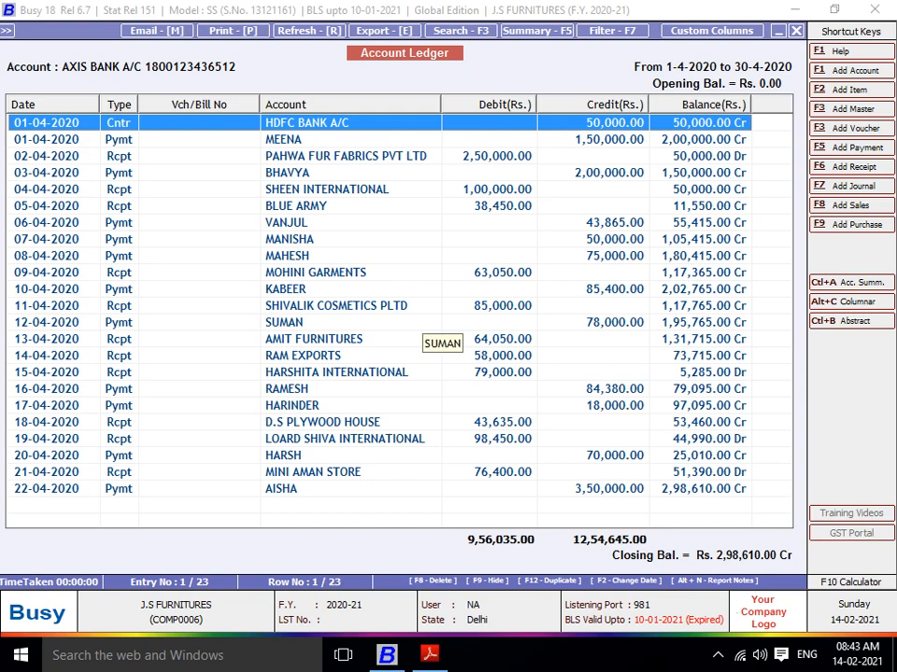
{"action": "key", "text": "Escape"}
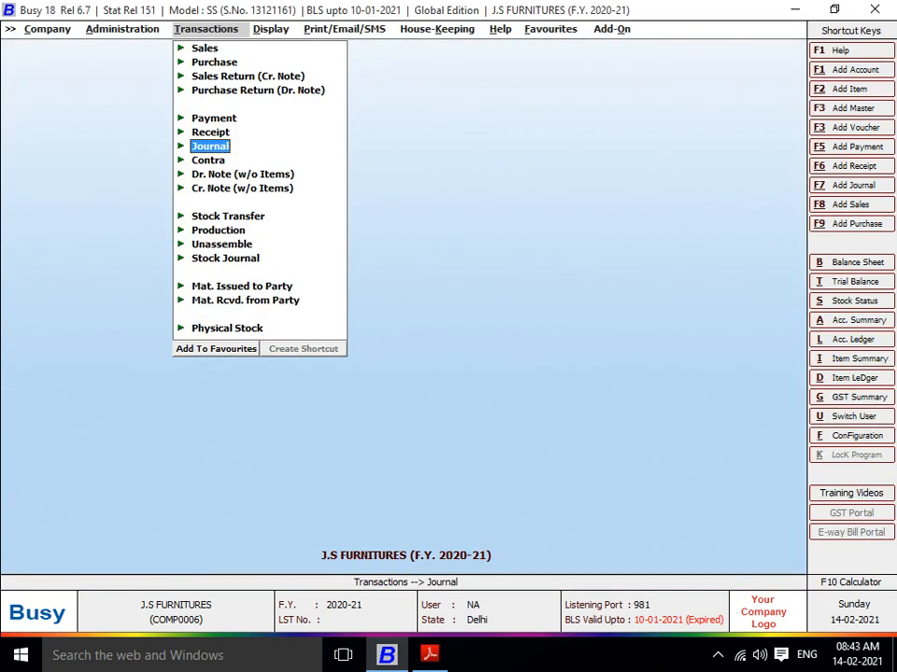
Start the Stock Status report for alphabetical closing stock with balances only.
{"action": "key", "text": "Right"}
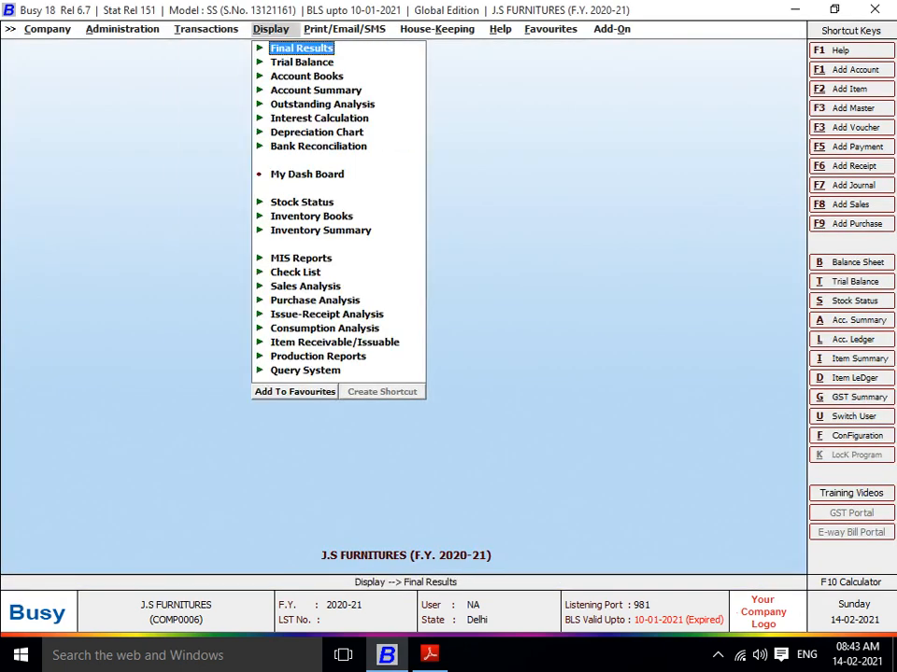
{"action": "key", "text": "Down"}
{"action": "key", "text": "Down"}
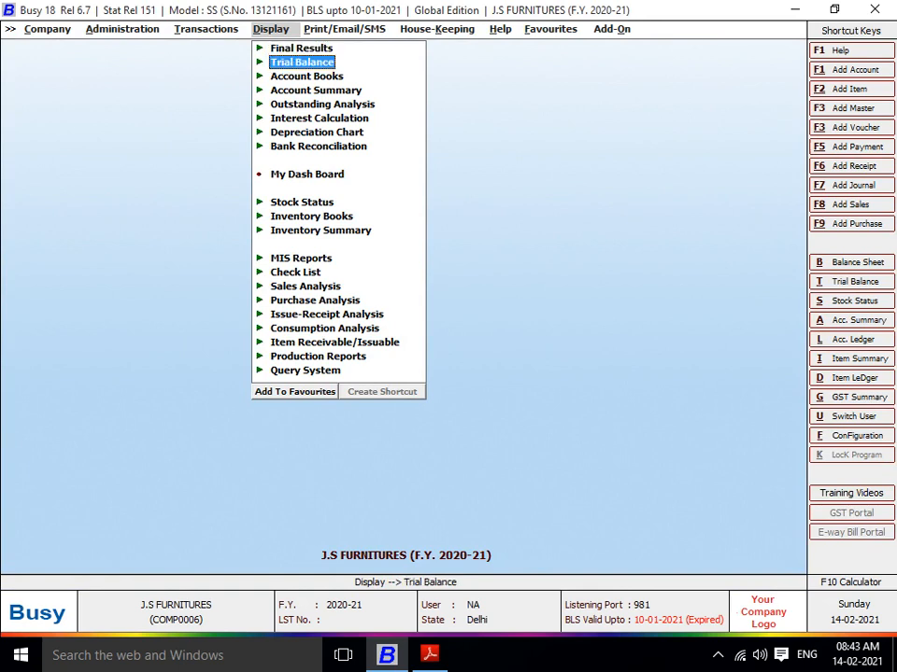
{"action": "key", "text": "Down"}
{"action": "key", "text": "Down"}
{"action": "key", "text": "Down"}
{"action": "key", "text": "Down"}
{"action": "key", "text": "Down"}
{"action": "key", "text": "Down"}
{"action": "key", "text": "Down"}
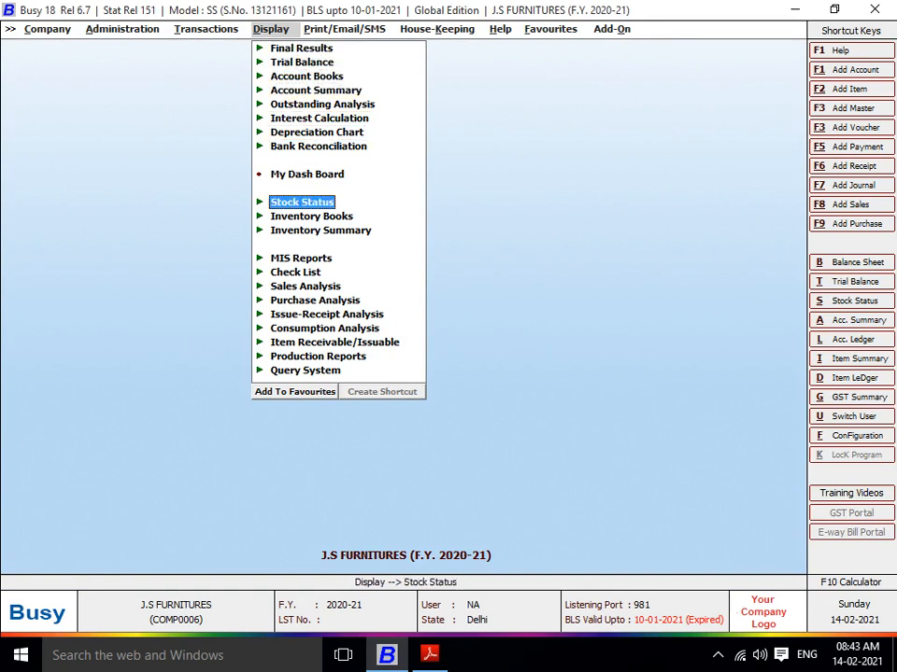
{"action": "key", "text": "Return"}
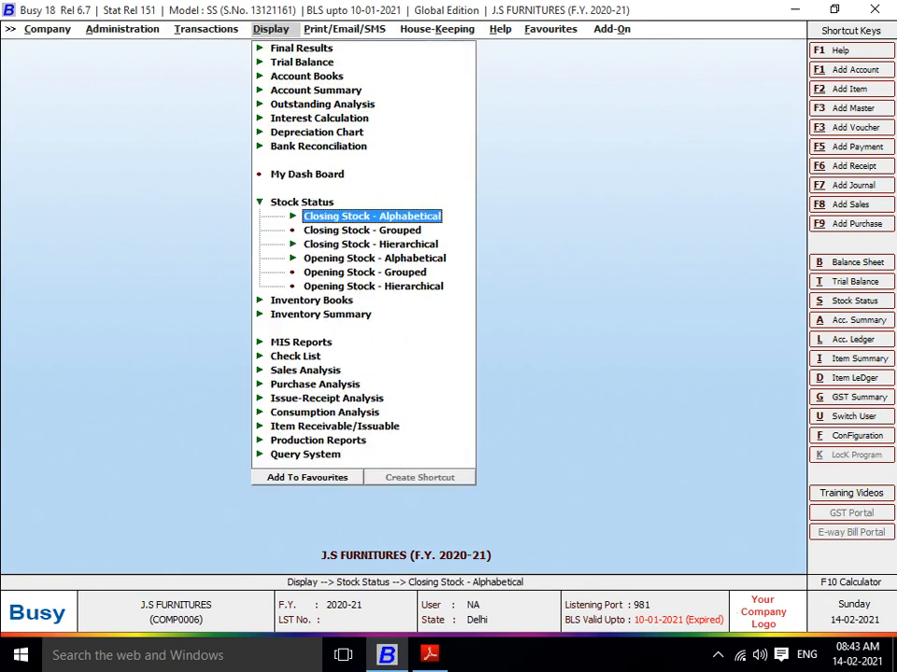
{"action": "key", "text": "Return"}
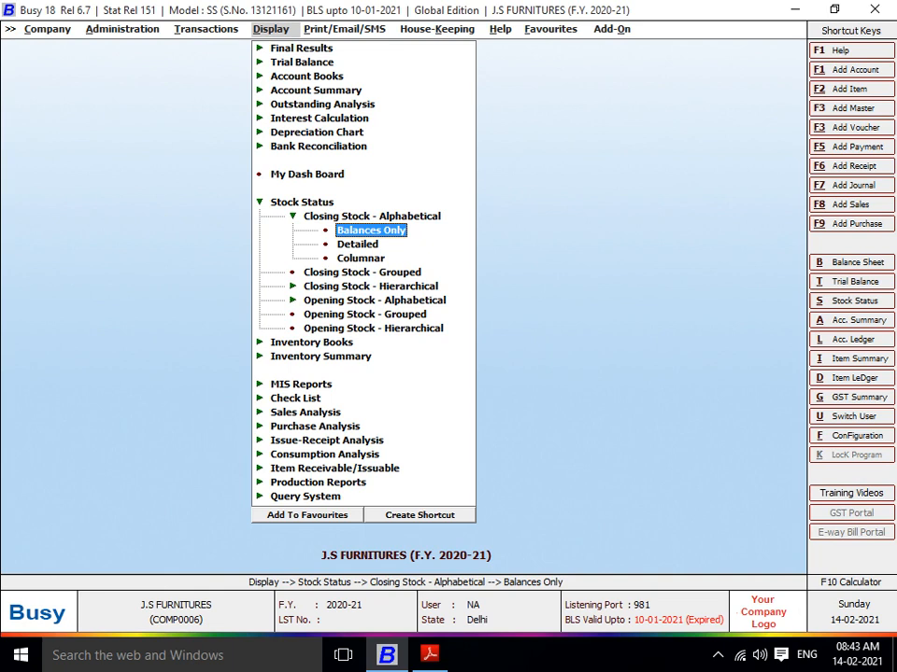
{"action": "key", "text": "Down"}
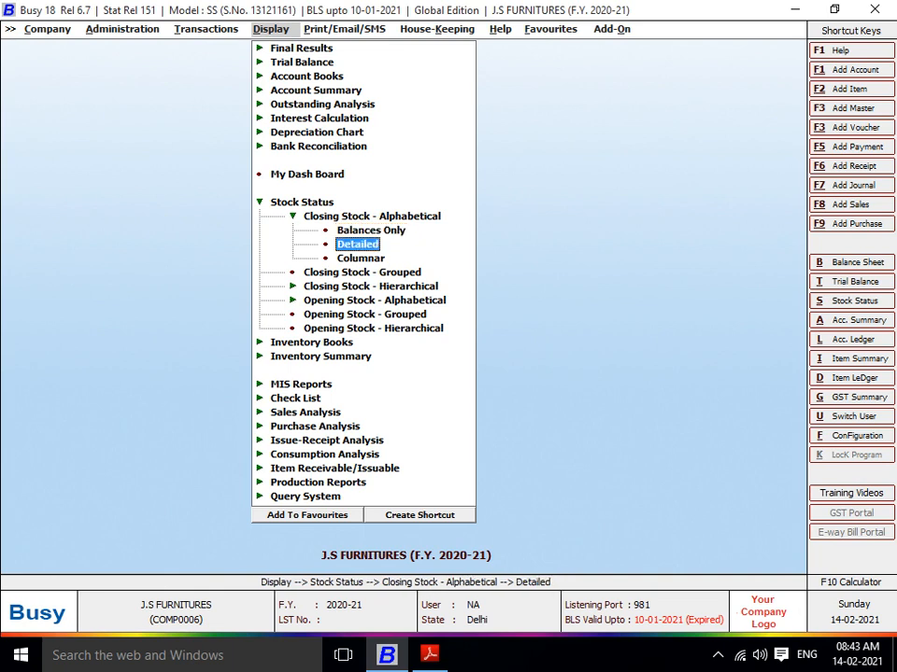
{"action": "key", "text": "Down"}
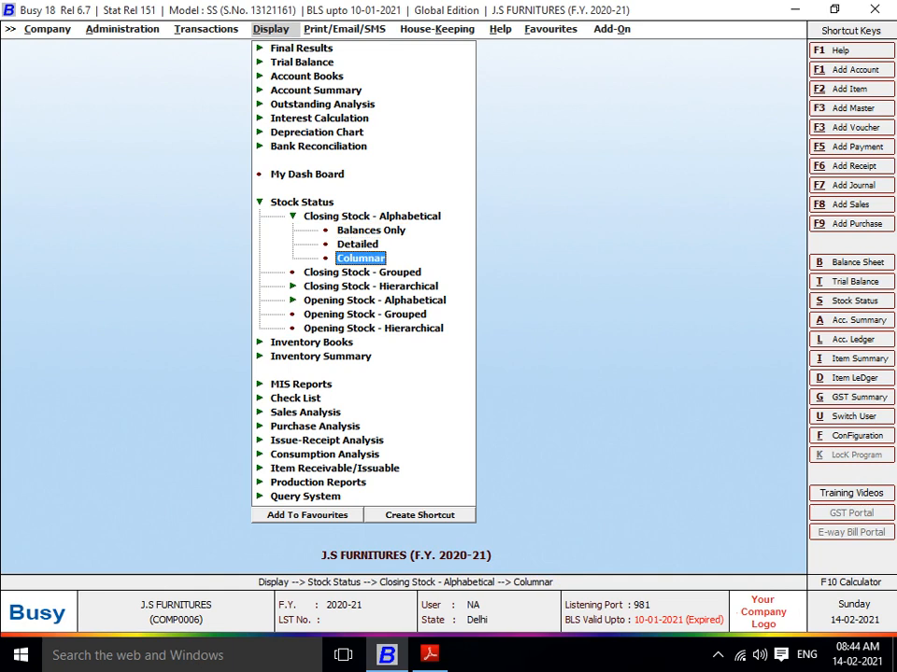
{"action": "key", "text": "Up"}
{"action": "key", "text": "Up"}
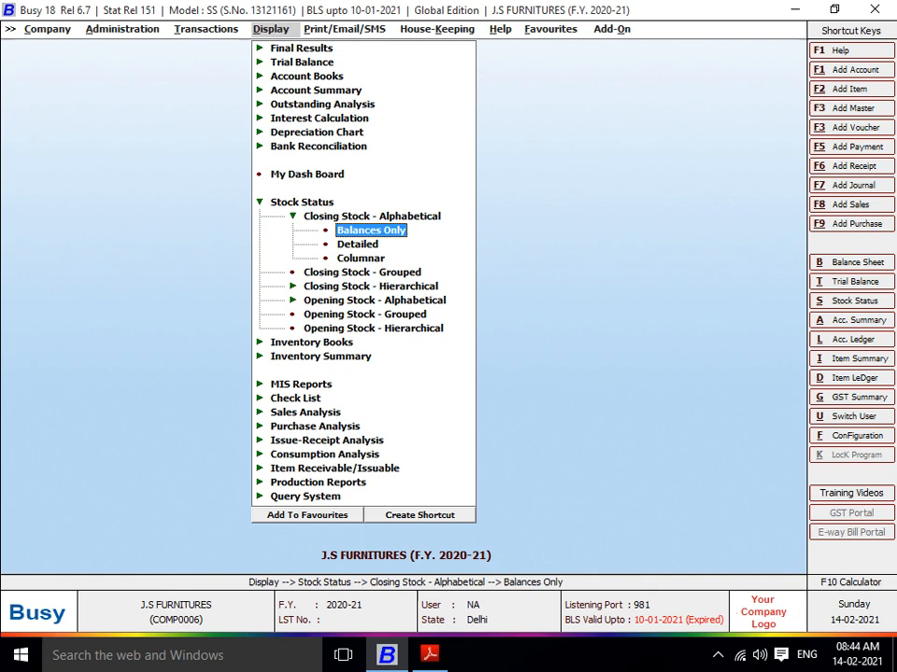
{"action": "key", "text": "Return"}
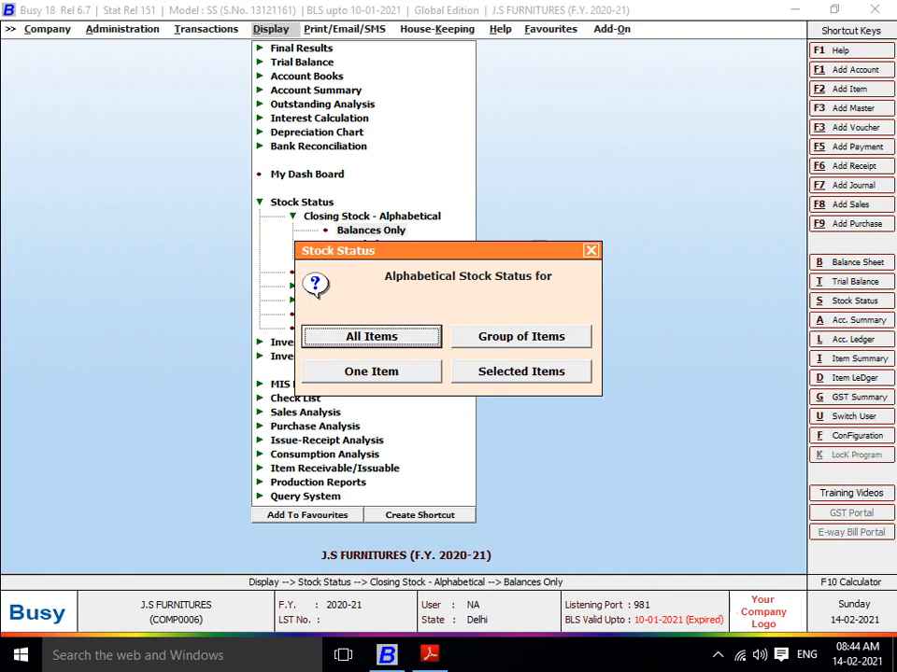
Choose Selected Items as the stock status scope and list all items for selection.
{"action": "key", "text": "Right"}
{"action": "key", "text": "Right"}
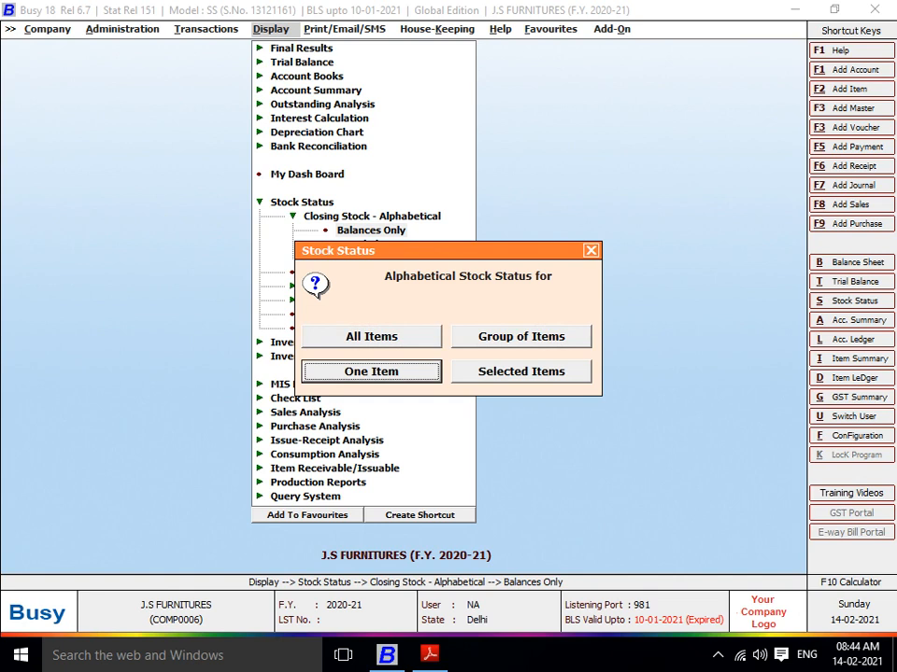
{"action": "key", "text": "Left"}
{"action": "key", "text": "Left"}
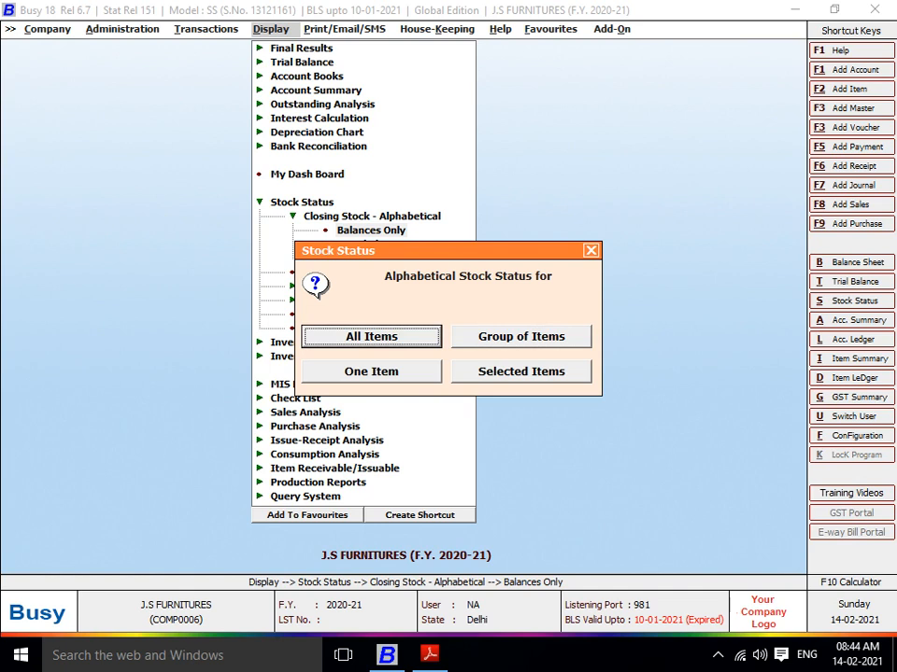
{"action": "key", "text": "Right"}
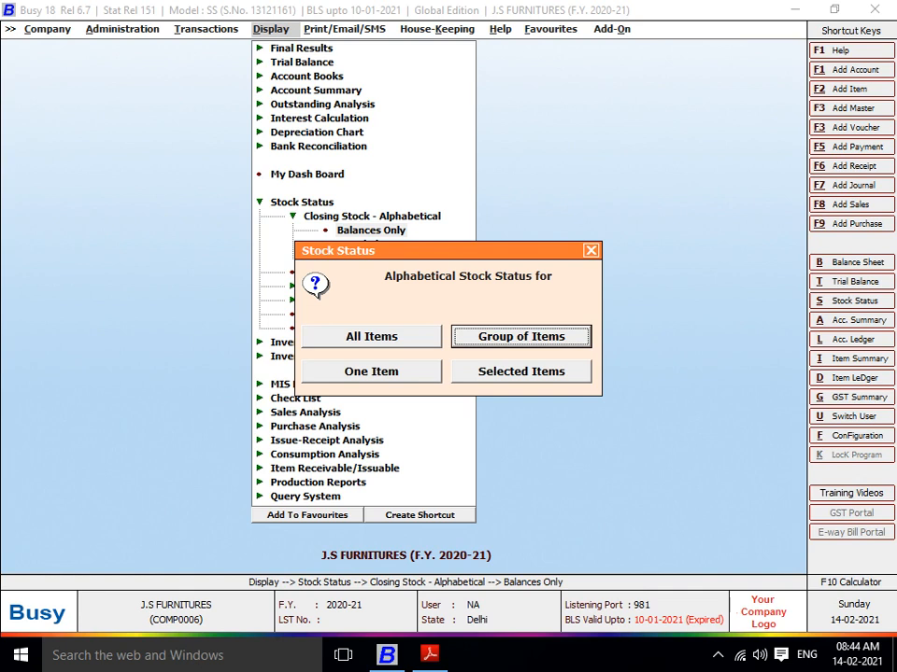
{"action": "key", "text": "Tab"}
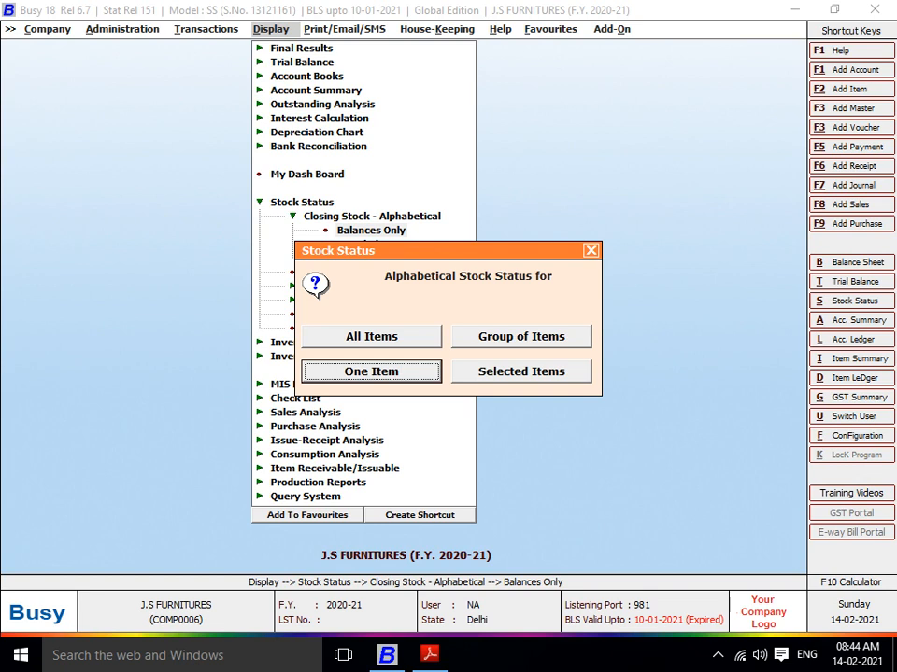
{"action": "key", "text": "Right"}
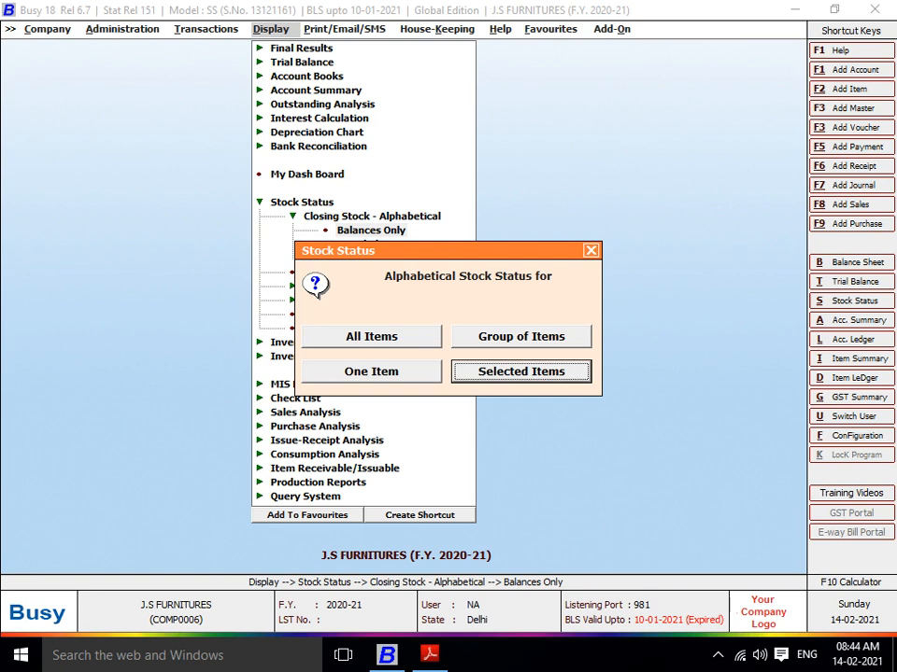
{"action": "key", "text": "Return"}
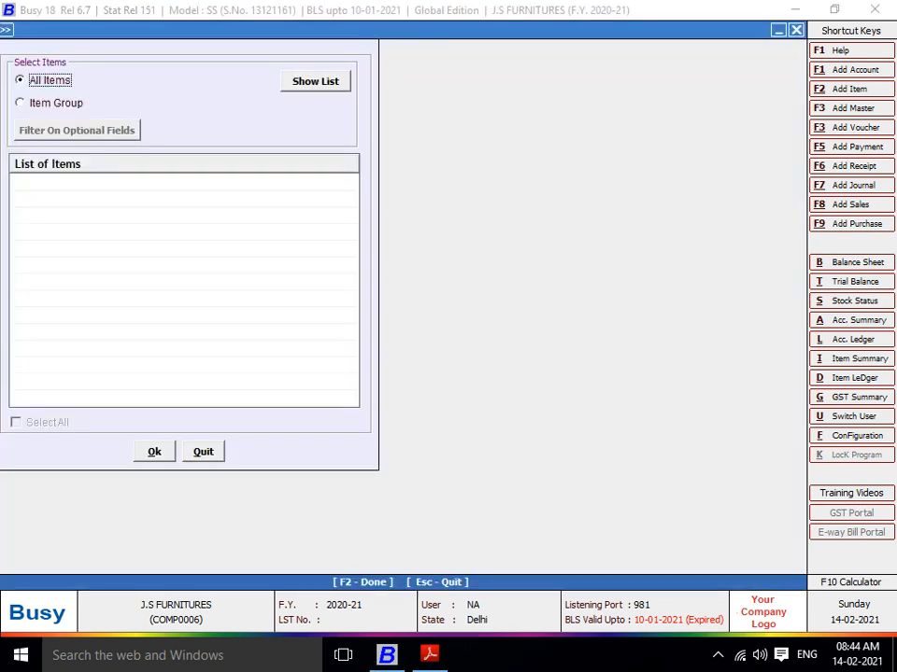
{"action": "key", "text": "Return"}
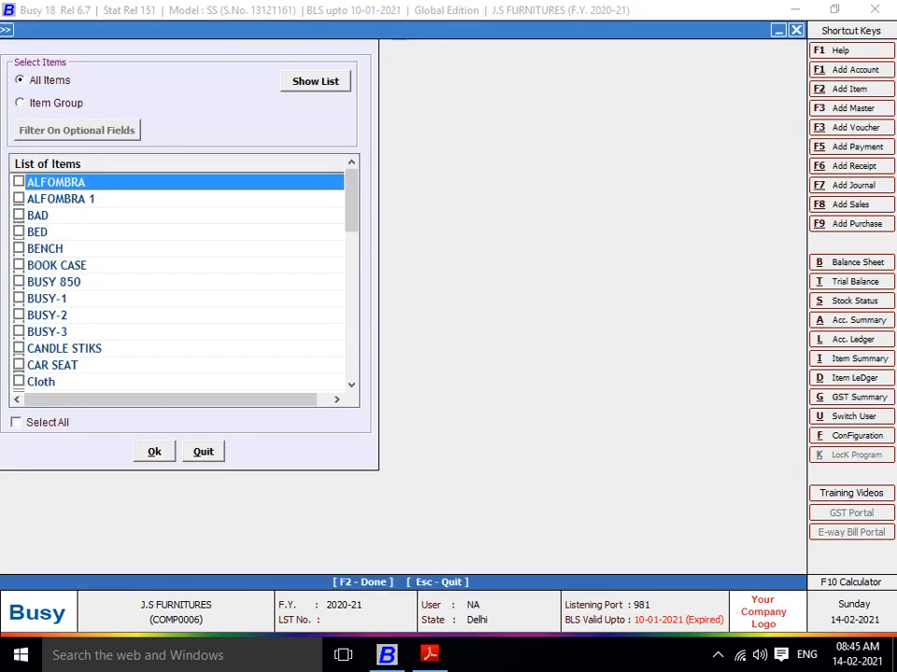
Select BUSY-1, BUSY-2, CANDLE STIKS, CAR SEAT and Cloth as the stock status items and confirm the selection.
{"action": "left_click", "coordinate": [18, 298]}
{"action": "left_click", "coordinate": [19, 316]}
{"action": "left_click", "coordinate": [18, 349]}
{"action": "left_click", "coordinate": [19, 365]}
{"action": "left_click", "coordinate": [18, 382]}
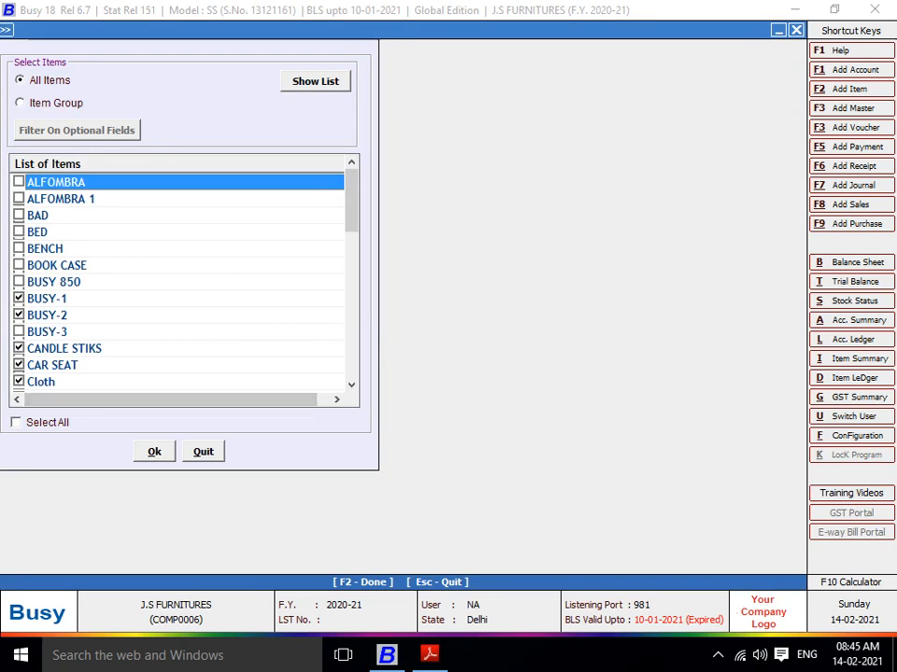
{"action": "key", "text": "F2"}
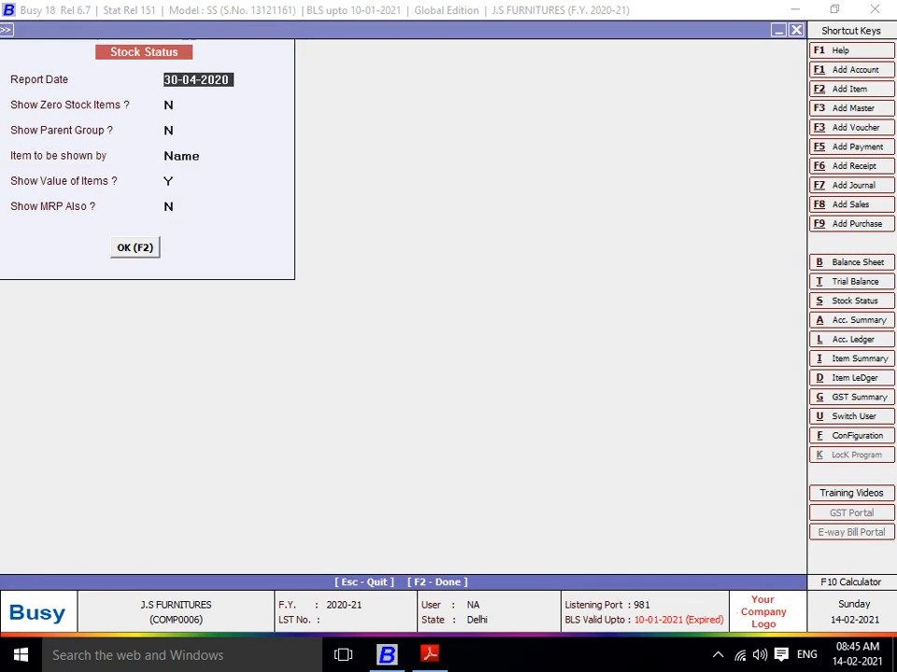
Display the selected items' stock status as on 30-04-2020, by name with item values, excluding zero-stock items, parent groups and MRP.
{"action": "key", "text": "Return"}
{"action": "key", "text": "Return"}
{"action": "key", "text": "Return"}
{"action": "key", "text": "Return"}
{"action": "key", "text": "Return"}
{"action": "key", "text": "Return"}
{"action": "key", "text": "Return"}
{"action": "key", "text": "F2"}
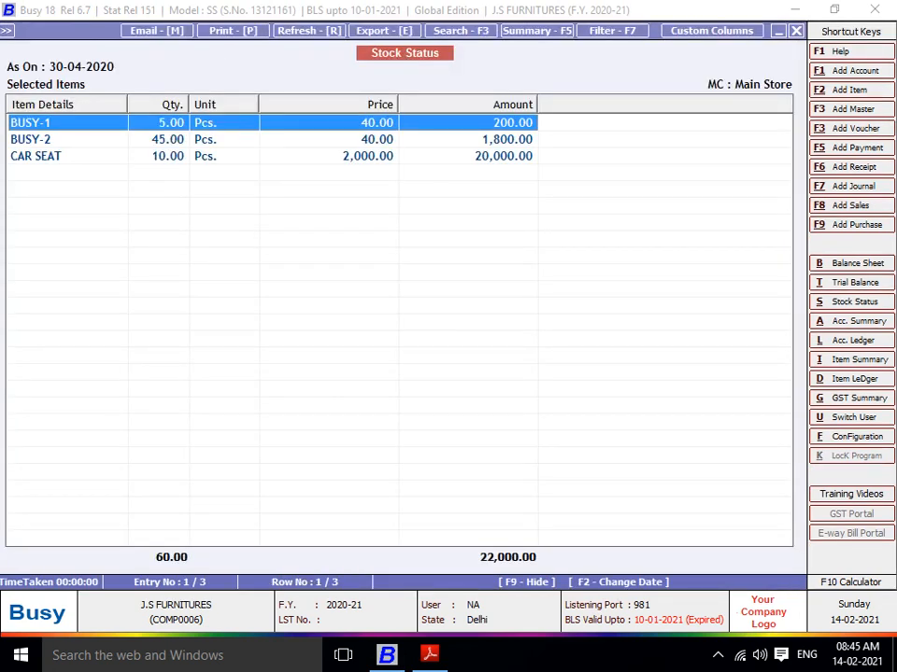
Close the selected-items report and restart the balances-only closing stock report for all items.
{"action": "key", "text": "Escape"}
{"action": "key", "text": "Escape"}
{"action": "key", "text": "Escape"}
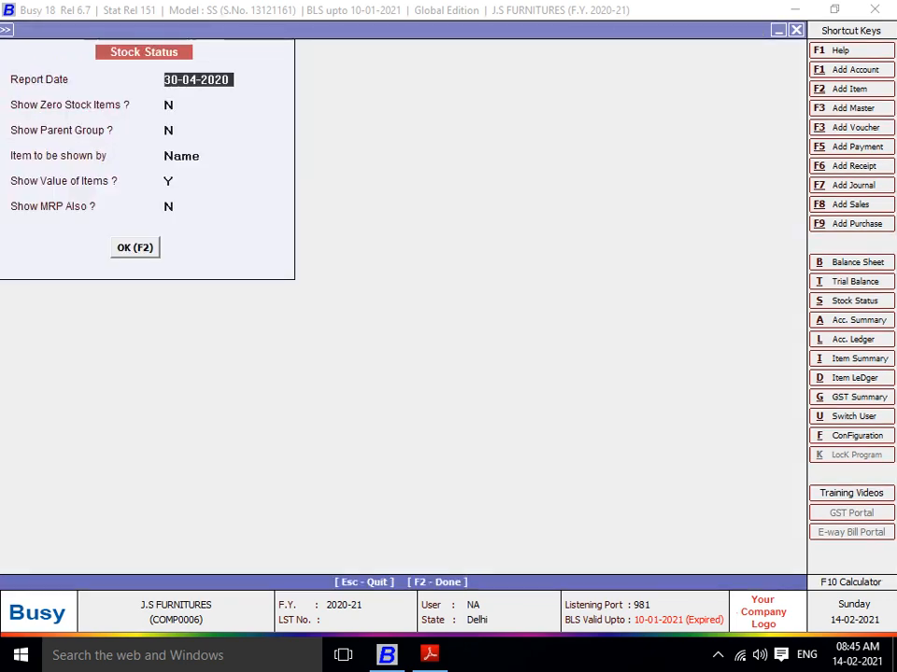
{"action": "key", "text": "Return"}
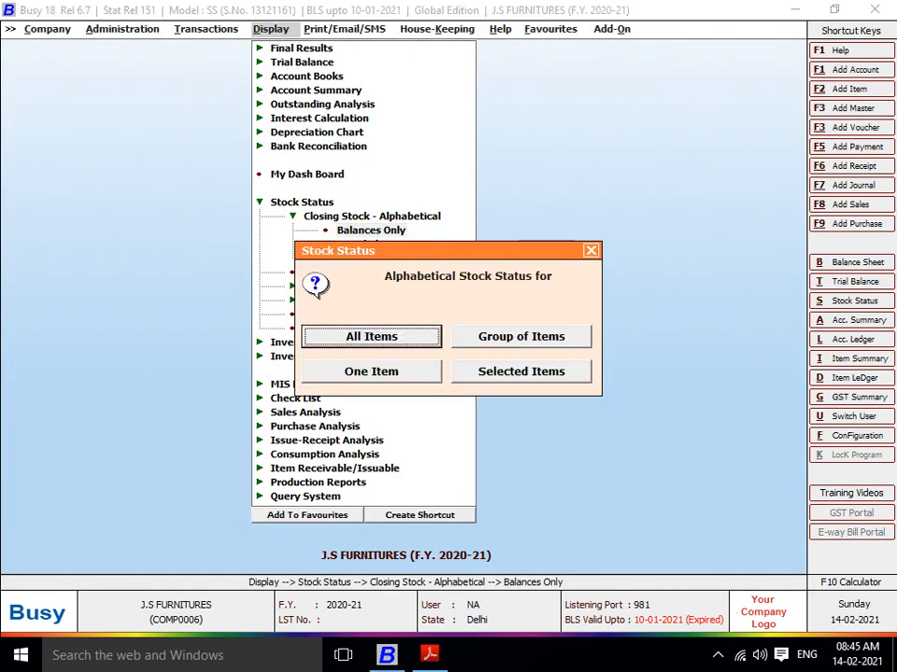
{"action": "key", "text": "Return"}
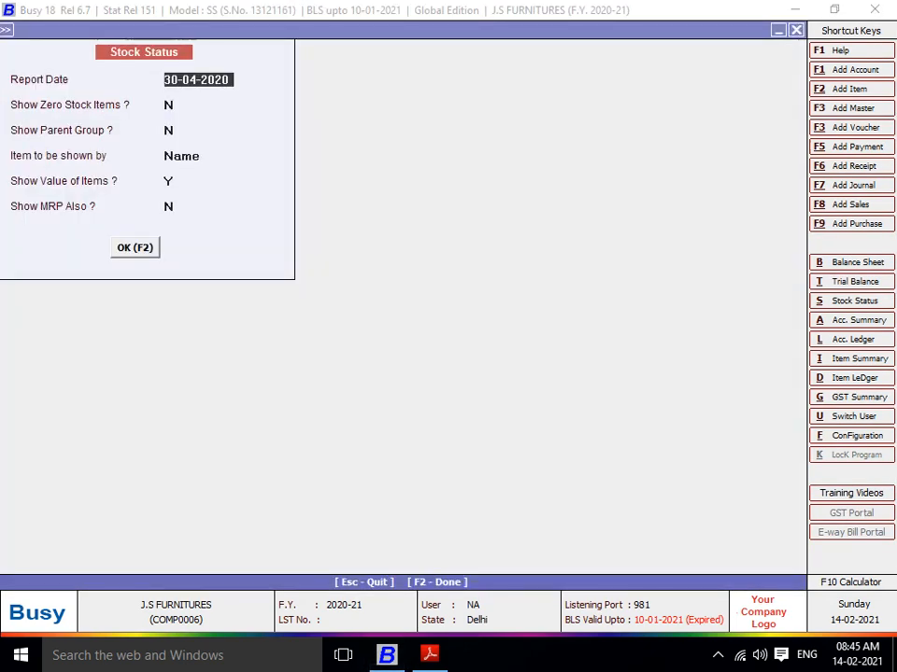
Display the all-items stock status as on 30-04-2020 with item values, without zero-stock items, and look through the item rows.
{"action": "key", "text": "Return"}
{"action": "key", "text": "Return"}
{"action": "key", "text": "Return"}
{"action": "key", "text": "Return"}
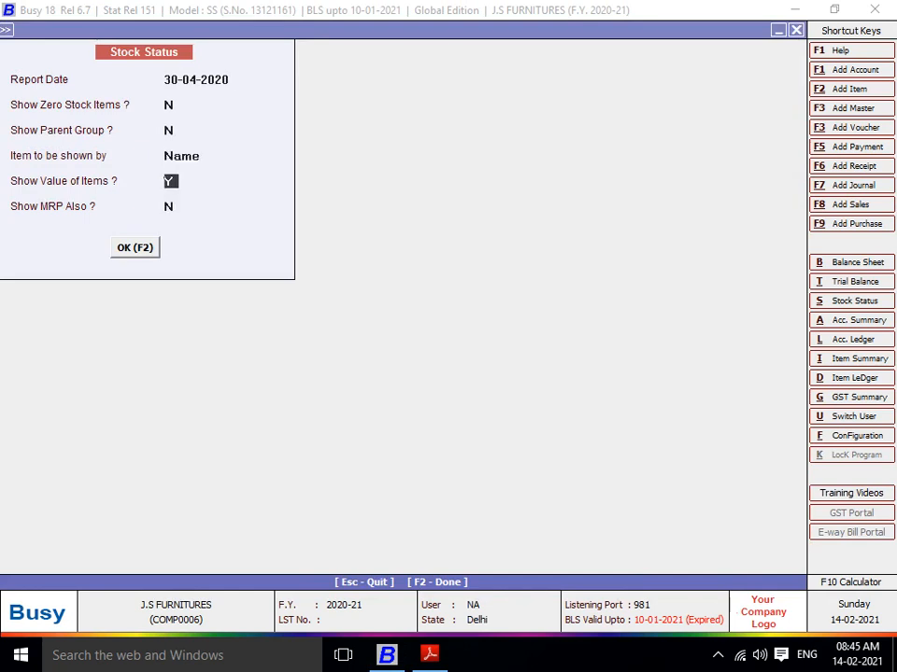
{"action": "key", "text": "Return"}
{"action": "key", "text": "Return"}
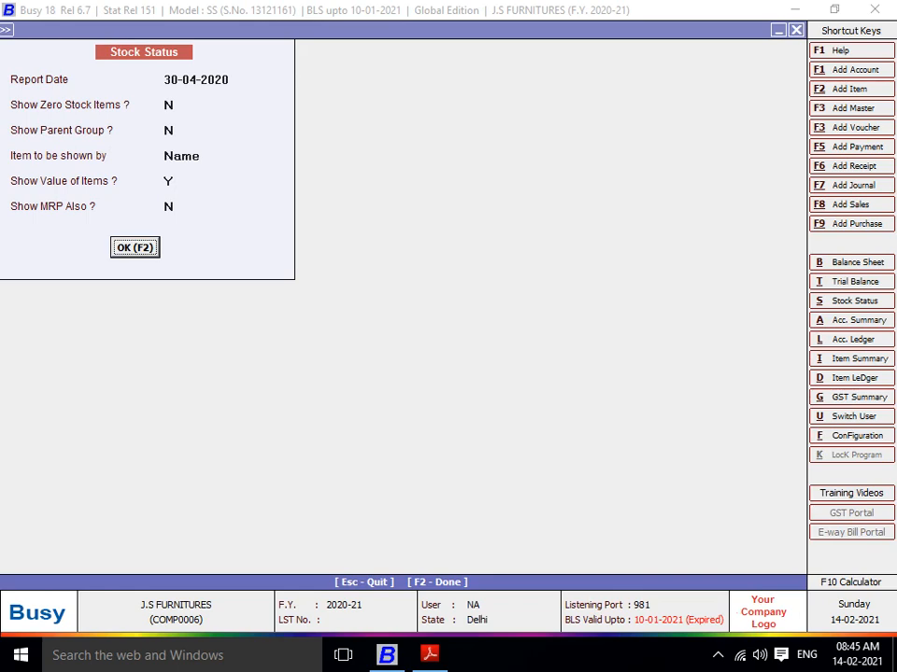
{"action": "key", "text": "Return"}
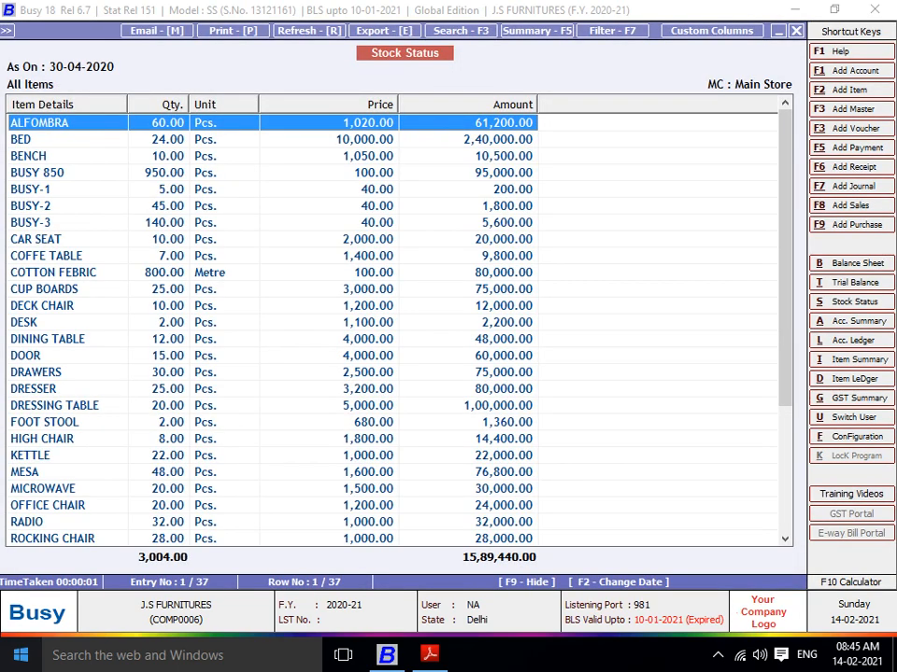
{"action": "left_click", "coordinate": [206, 439]}
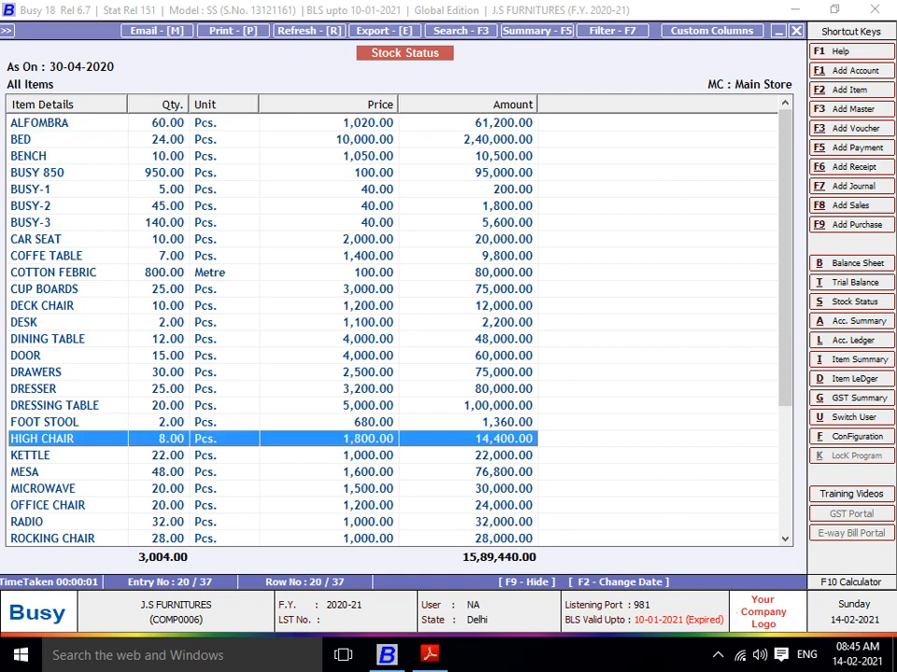
{"action": "left_click", "coordinate": [206, 506]}
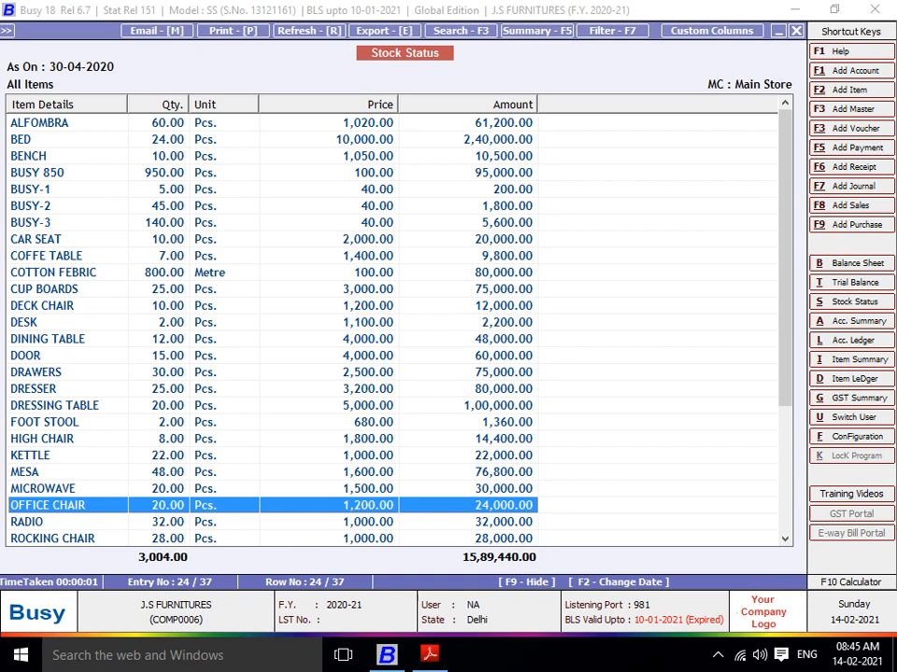
Export the all-items stock status as a PDF to subfolder 5 of the QN ANSWER folder on drive E, without opening the file.
{"action": "left_click", "coordinate": [383, 30]}
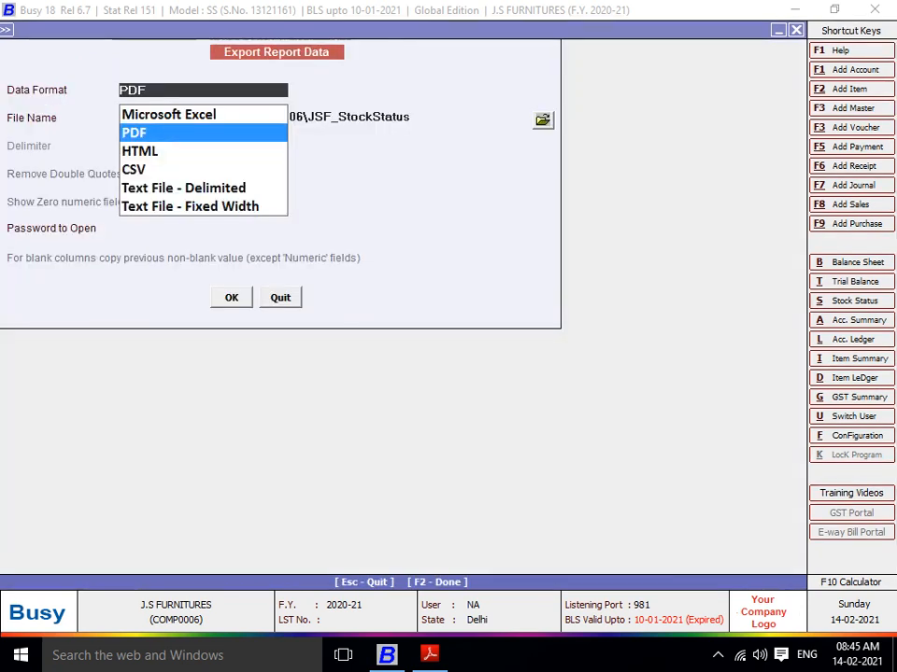
{"action": "key", "text": "Return"}
{"action": "key", "text": "Return"}
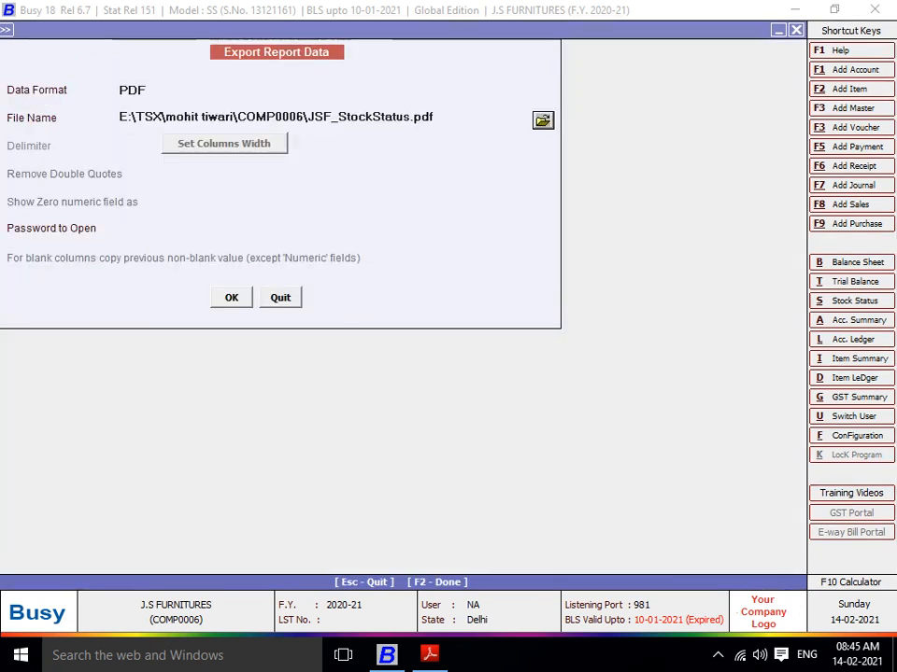
{"action": "key", "text": "Return"}
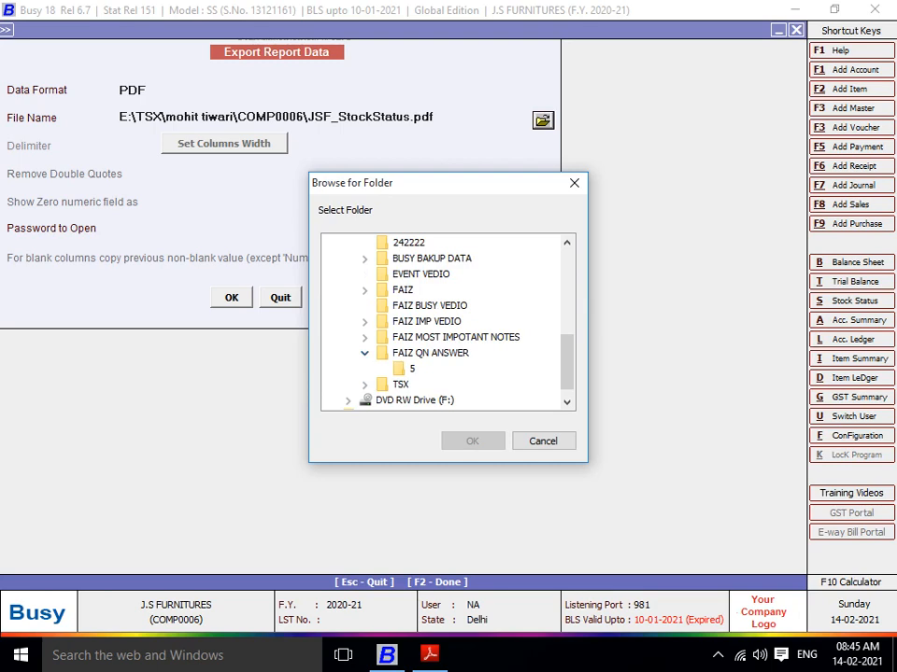
{"action": "key", "text": "Return"}
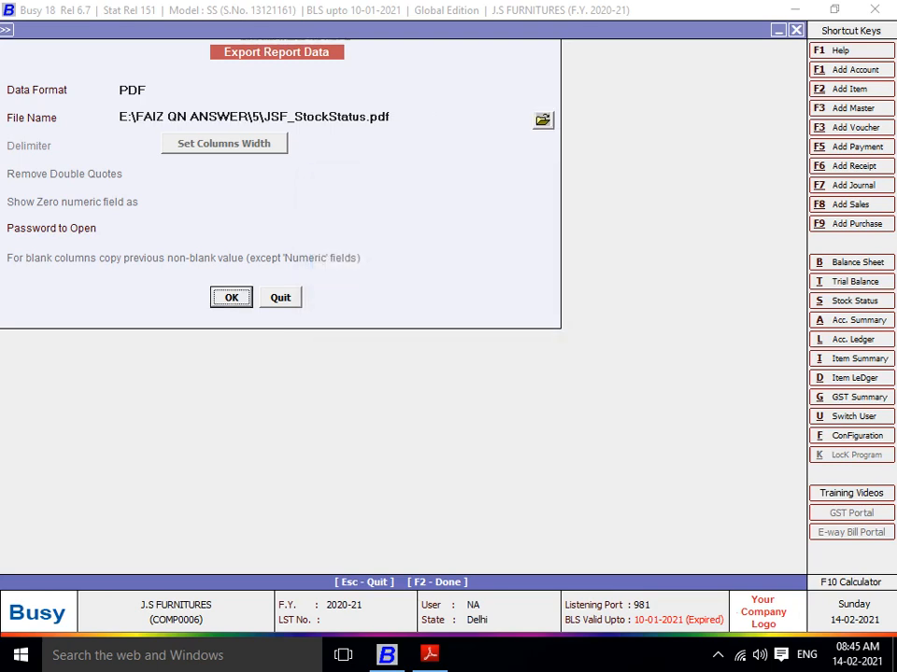
{"action": "key", "text": "Return"}
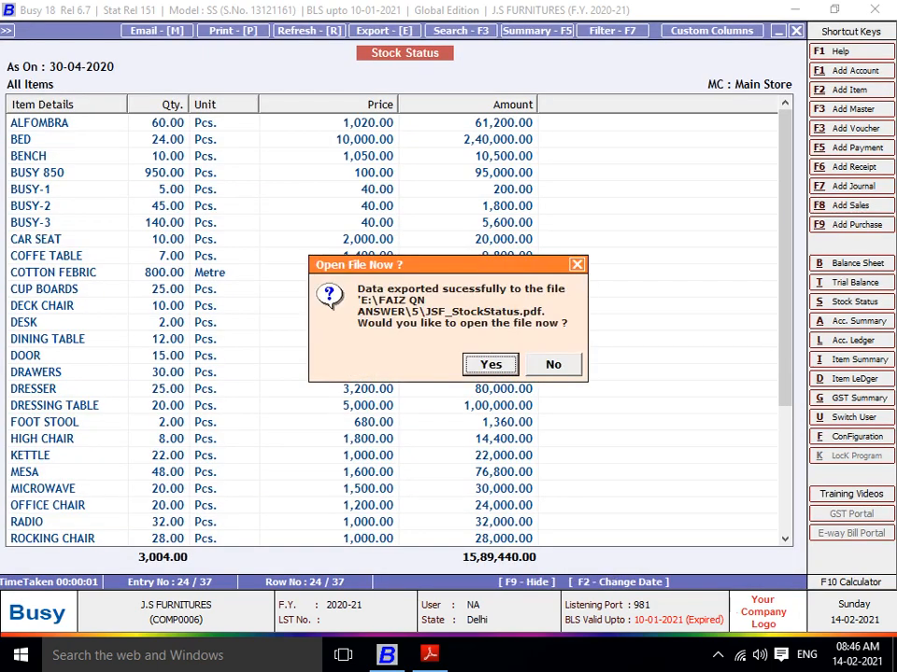
{"action": "key", "text": "Return"}
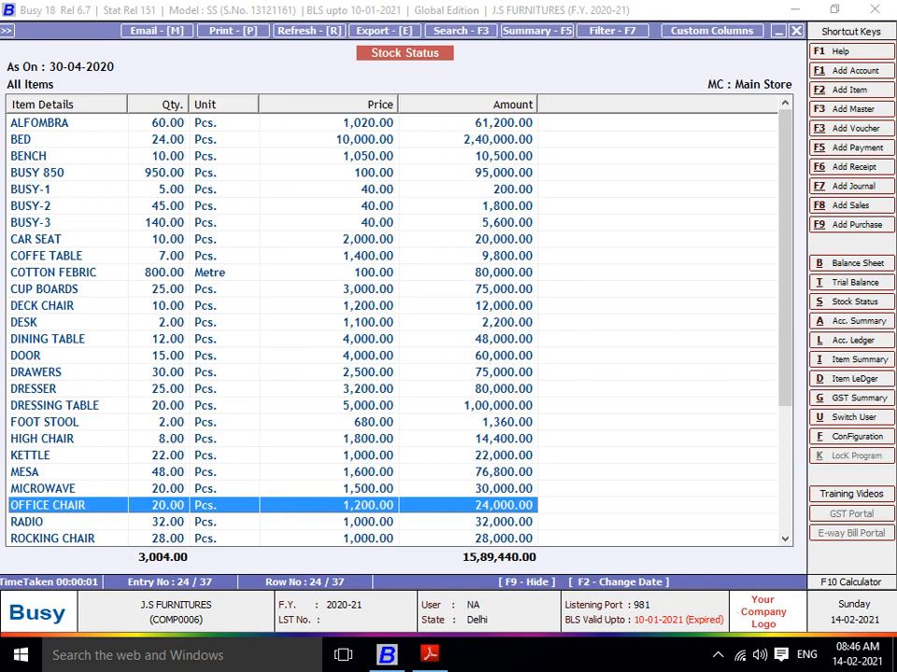
Switch to Adobe Reader to check the exercise questions, return to Busy and close the balances-only stock status report.
{"action": "key", "text": "alt+Tab"}
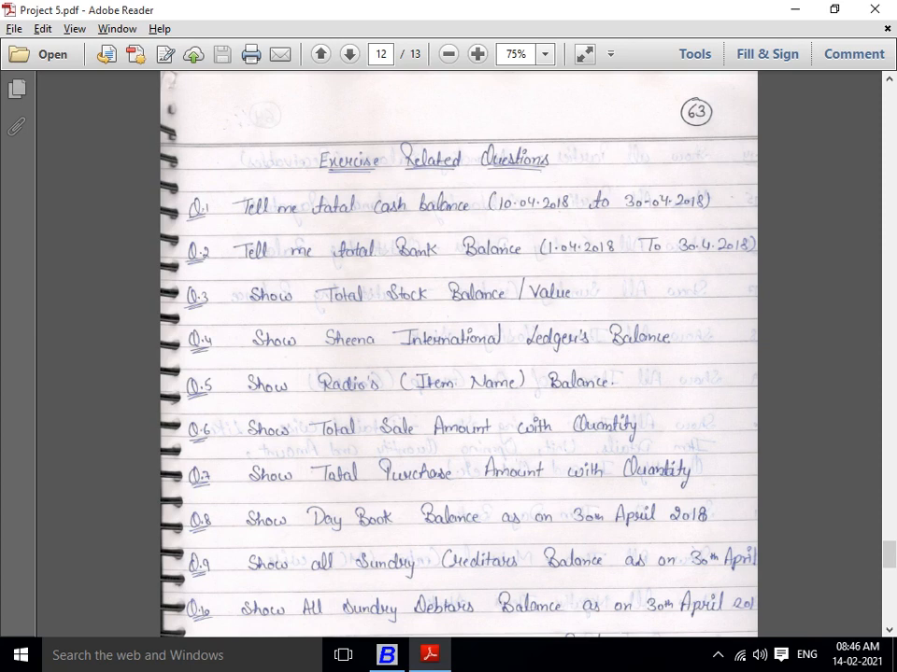
{"action": "key", "text": "alt+Tab"}
{"action": "key", "text": "Escape"}
{"action": "key", "text": "Escape"}
{"action": "key", "text": "Escape"}
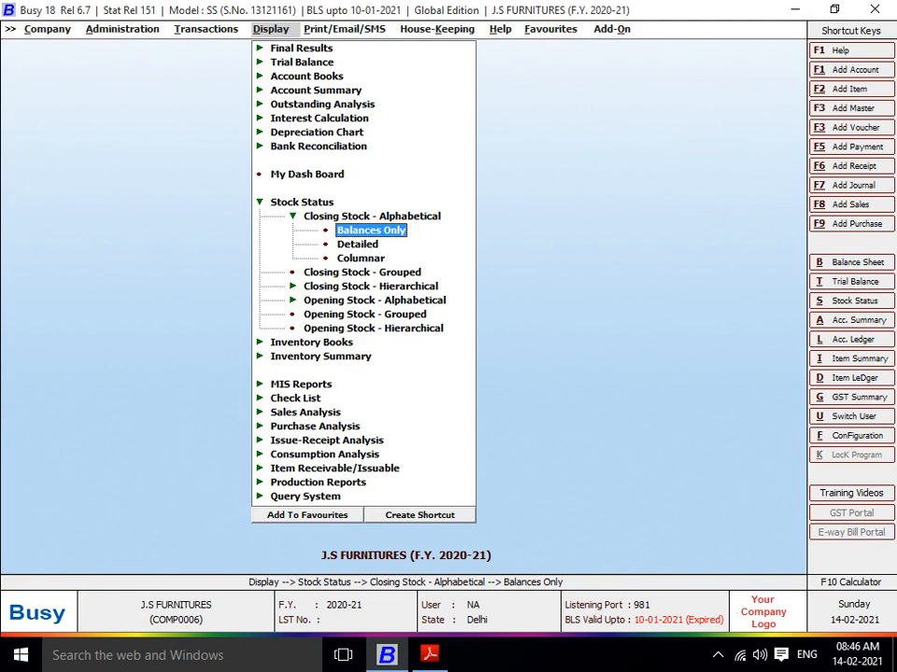
Start the detailed alphabetical closing stock report for all items.
{"action": "key", "text": "Down"}
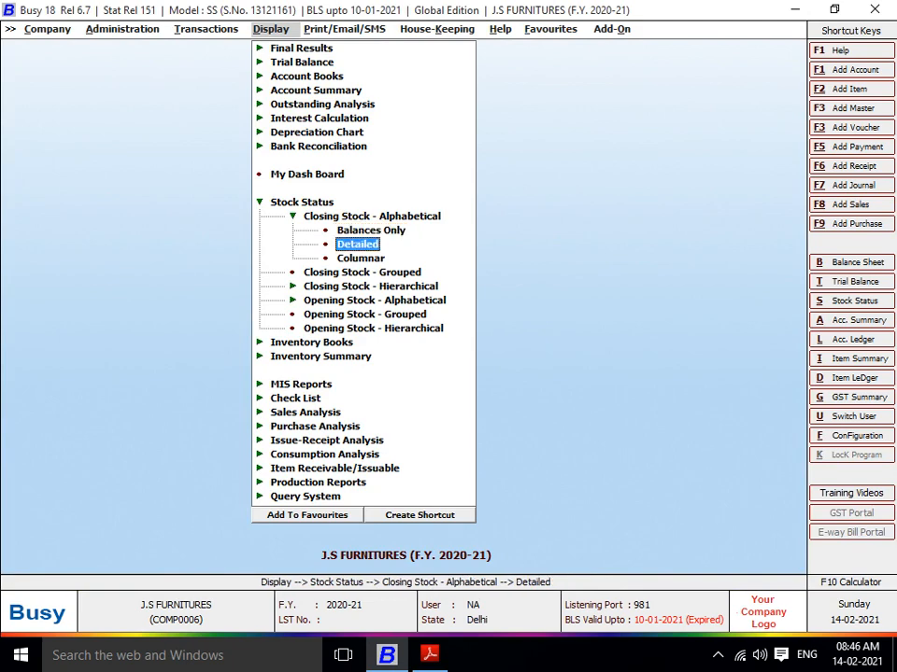
{"action": "key", "text": "Return"}
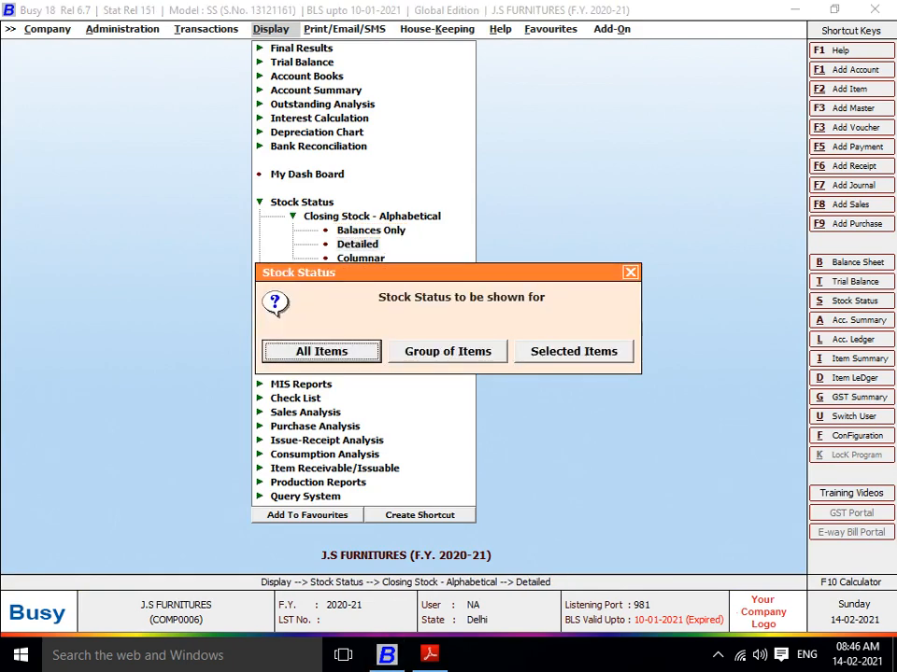
{"action": "key", "text": "Return"}
Display the detailed stock status from 01-04-2020 to 30-04-2020 with all masters and item values, and widen the opening quantity column.
{"action": "key", "text": "Return"}
{"action": "key", "text": "Return"}
{"action": "key", "text": "Return"}
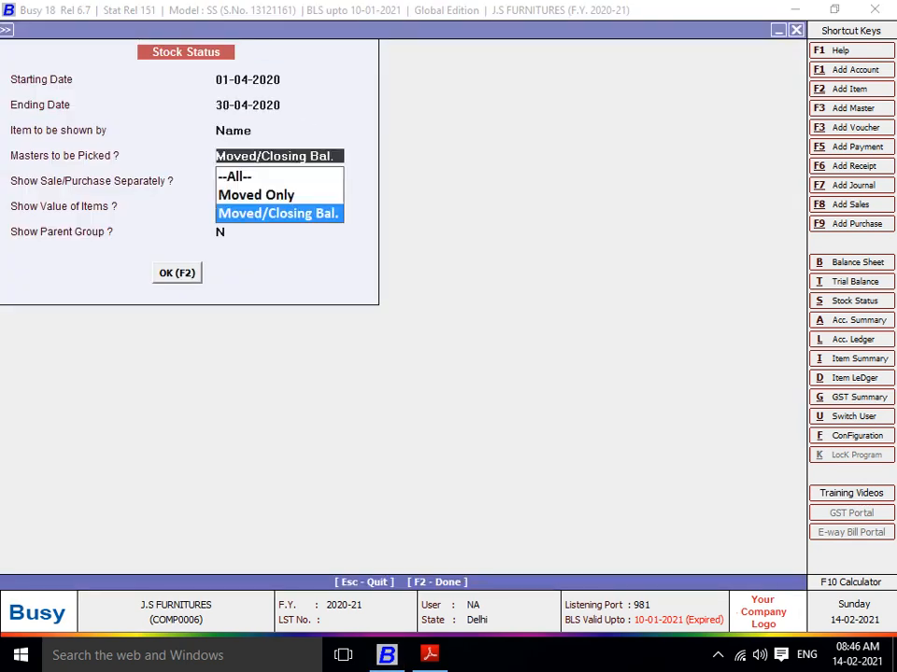
{"action": "key", "text": "Up"}
{"action": "key", "text": "Up"}
{"action": "key", "text": "Return"}
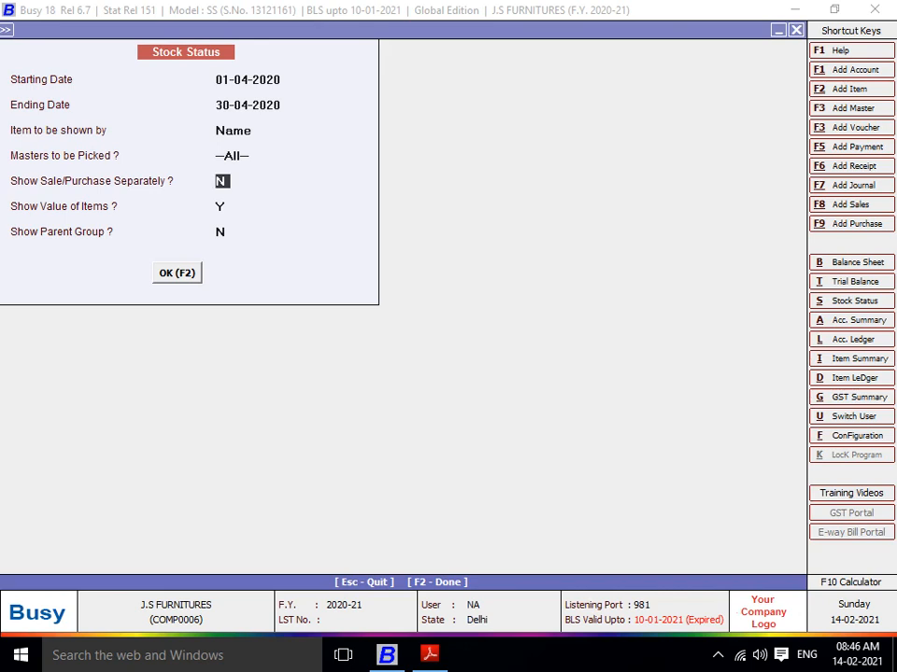
{"action": "key", "text": "Return"}
{"action": "key", "text": "Return"}
{"action": "key", "text": "Return"}
{"action": "key", "text": "Return"}
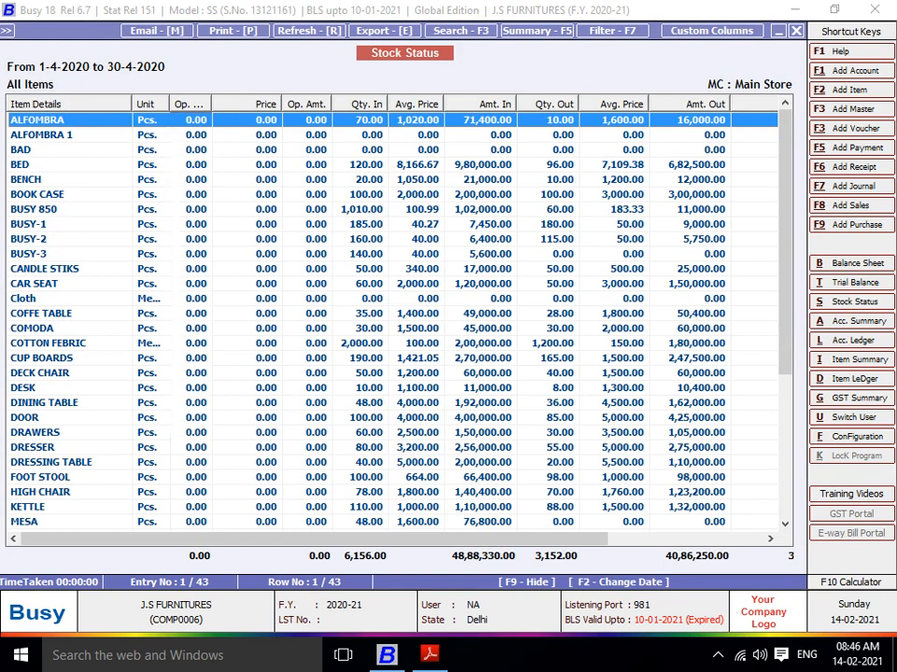
{"action": "left_click_drag", "start_coordinate": [212, 104], "coordinate": [225, 103]}
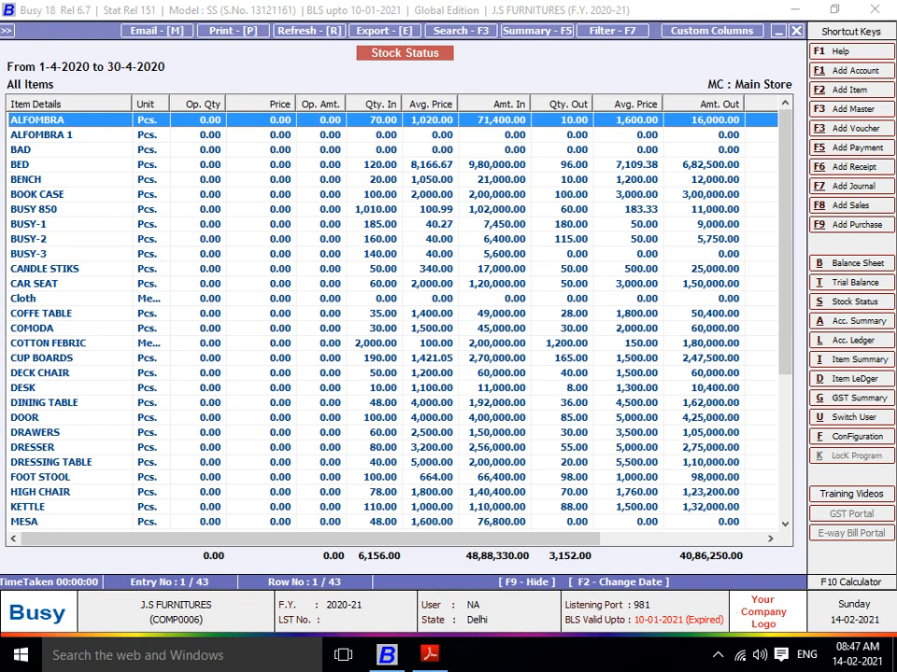
Redisplay the detailed all-items stock status for the same period with Show Value of Items set to N.
{"action": "key", "text": "Escape"}
{"action": "key", "text": "Return"}
{"action": "key", "text": "Return"}
{"action": "key", "text": "Return"}
{"action": "key", "text": "Return"}
{"action": "key", "text": "Return"}
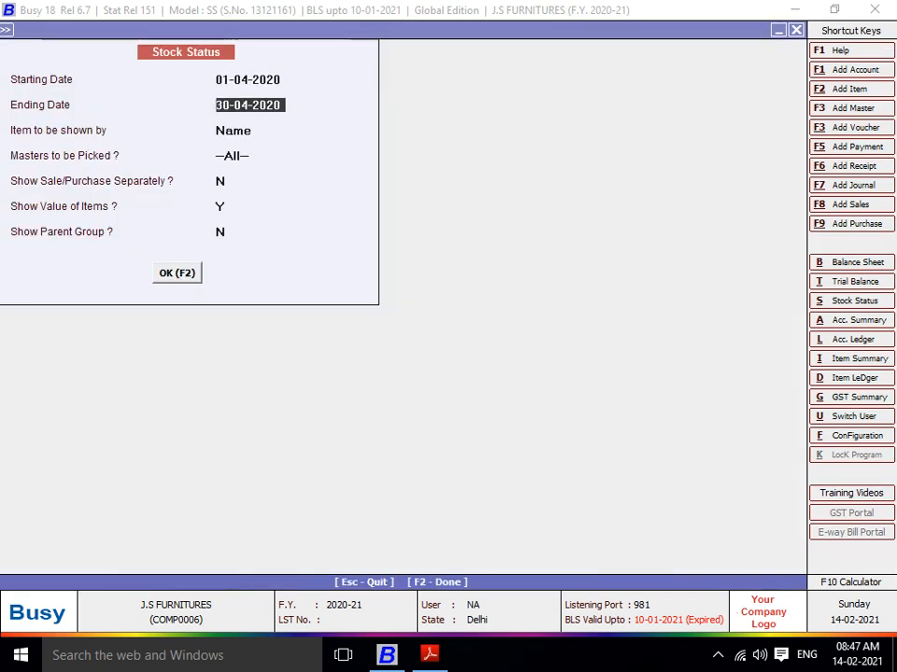
{"action": "type", "text": "n"}
{"action": "key", "text": "Return"}
{"action": "key", "text": "Return"}
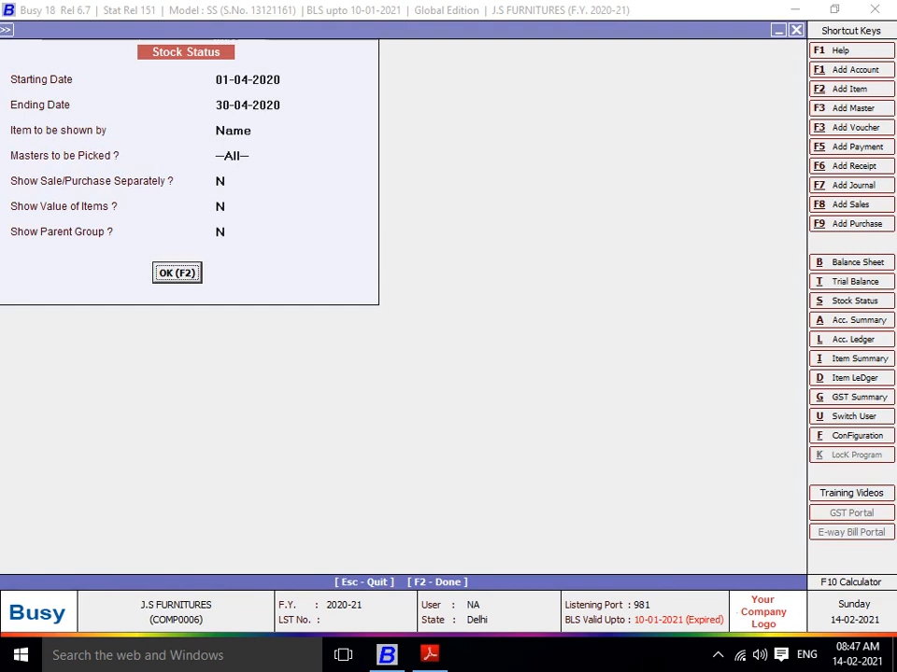
{"action": "key", "text": "Return"}
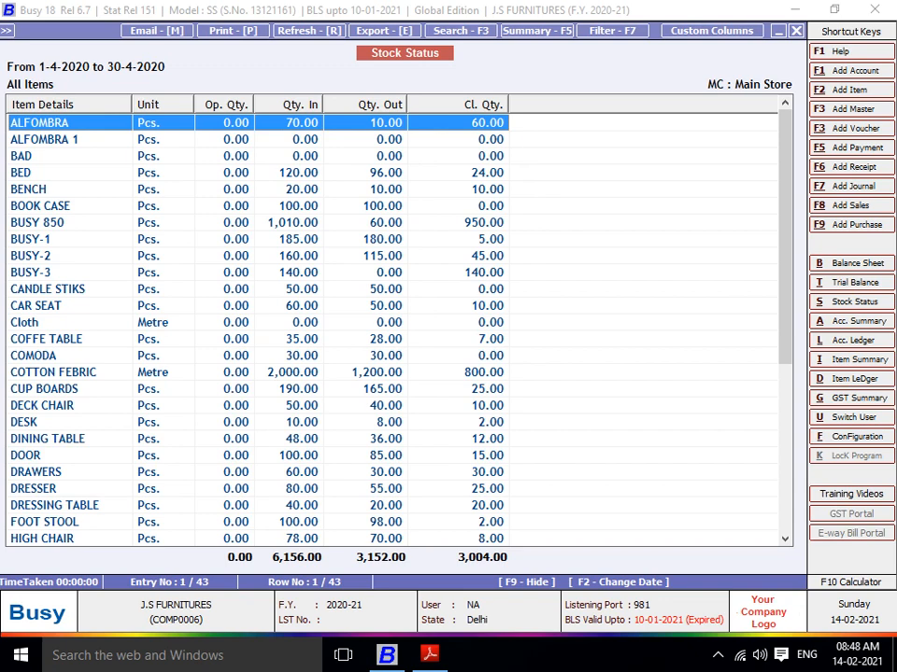
View the ALFOMBRA item ledger from the report, close the detailed stock status and collapse the Stock Status group.
{"action": "key", "text": "Return"}
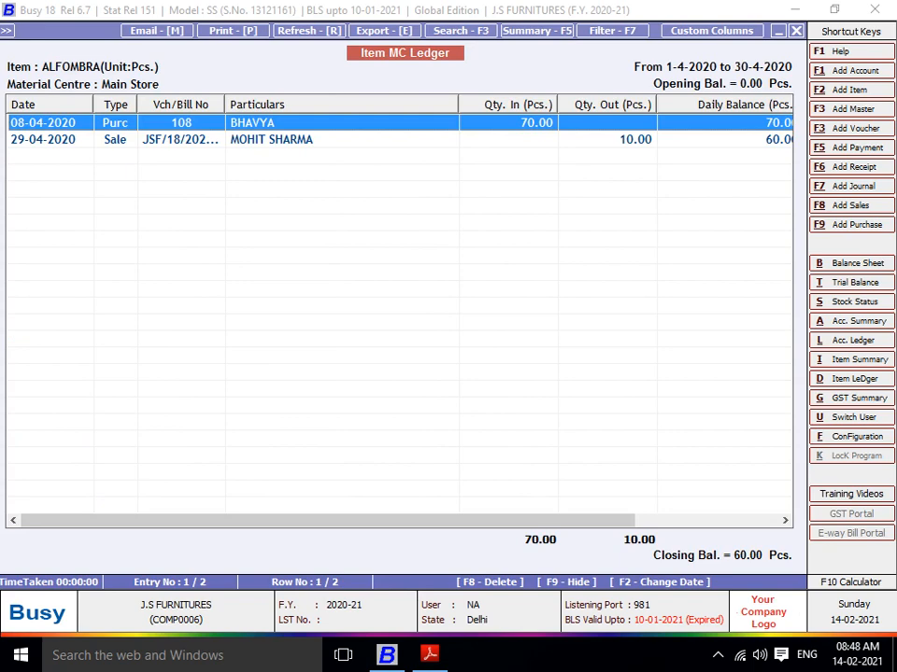
{"action": "key", "text": "Escape"}
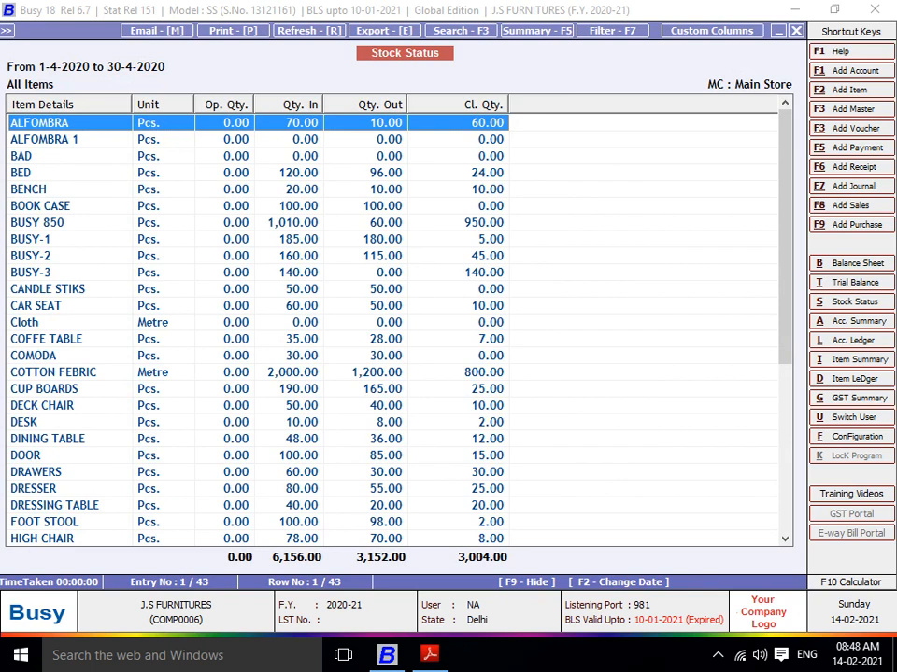
{"action": "key", "text": "Escape"}
{"action": "key", "text": "Escape"}
{"action": "key", "text": "Escape"}
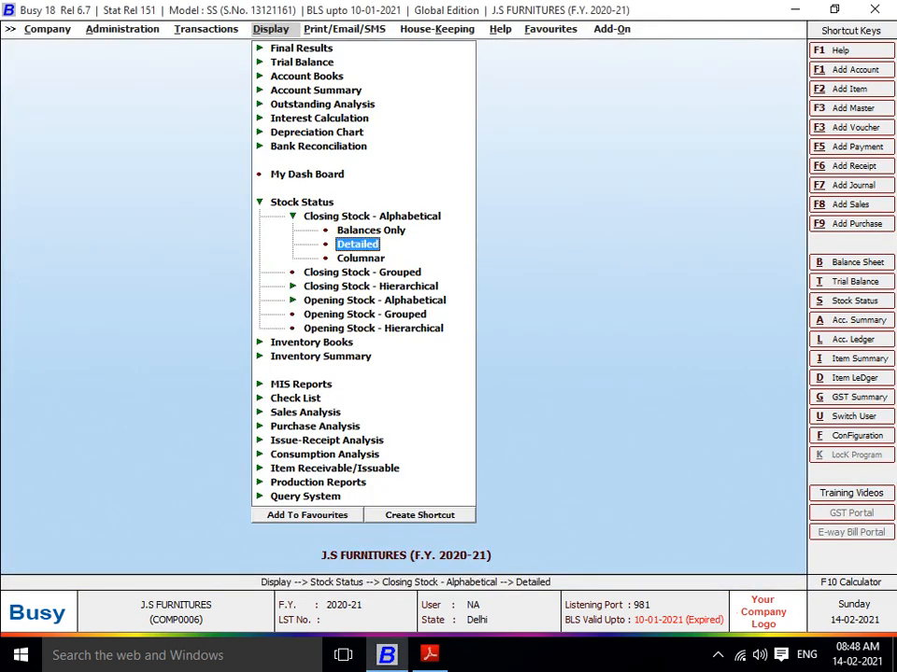
{"action": "key", "text": "Escape"}
{"action": "key", "text": "Escape"}
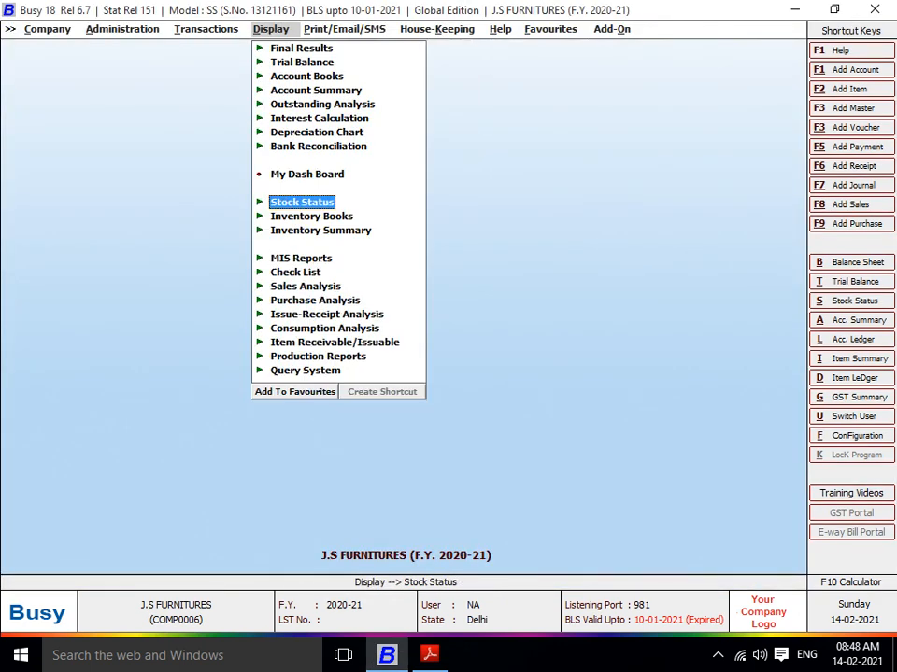
Switch to Adobe Reader and read the exercise questions following the stock balance question.
{"action": "key", "text": "alt+Tab"}
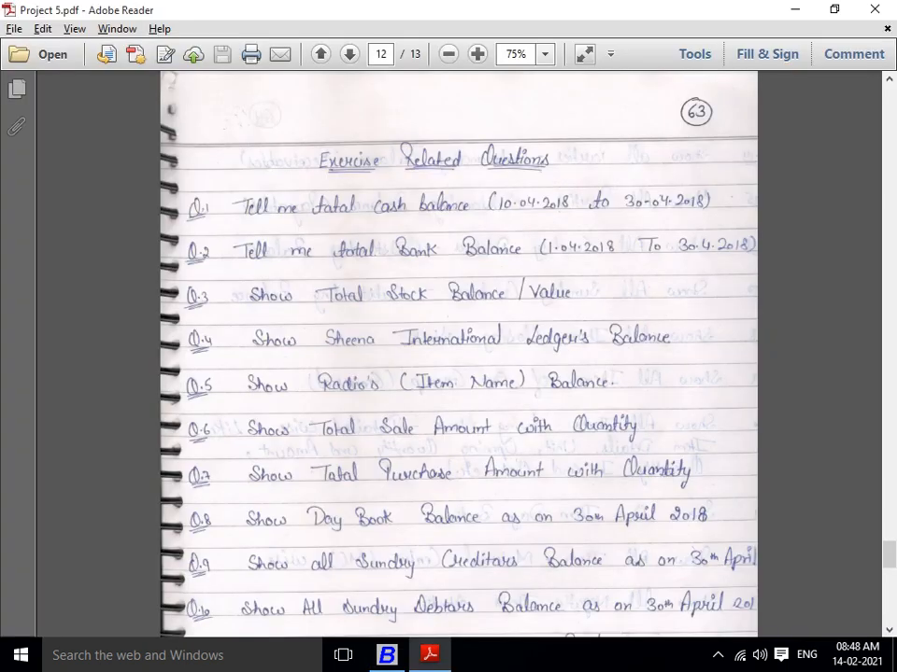
{"action": "scroll", "coordinate": [457, 355], "scroll_direction": "down", "scroll_amount": 1}
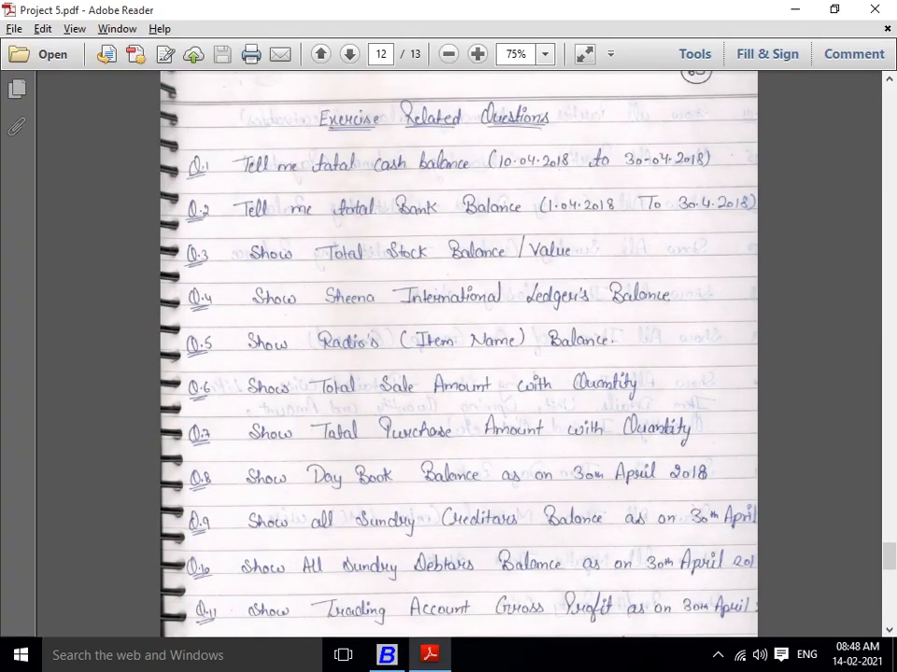
{"action": "scroll", "coordinate": [457, 355], "scroll_direction": "down", "scroll_amount": 1}
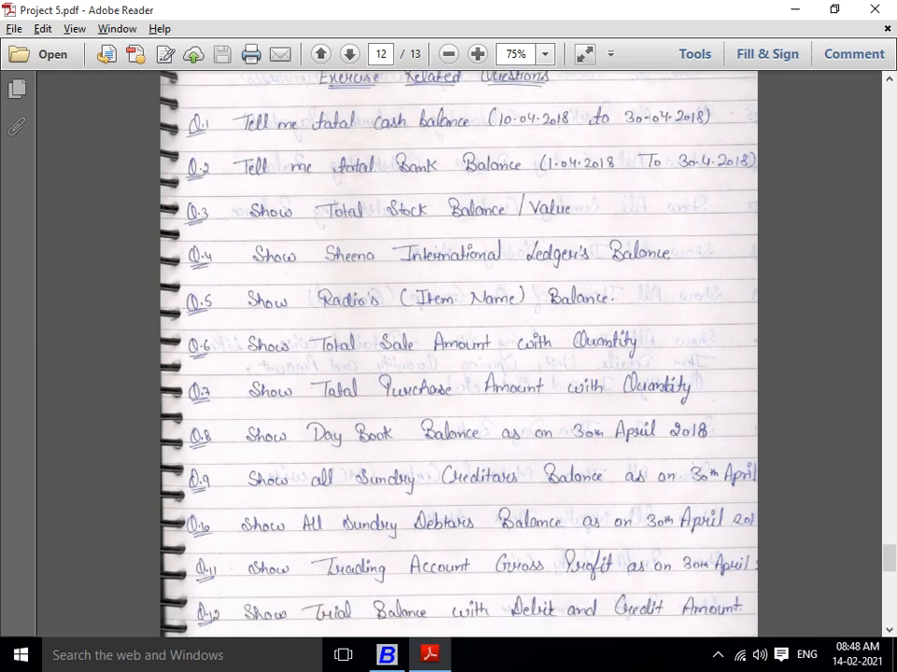
Switch to Busy and display the SHEEN INTERNATIONAL account ledger from 01-04-2020 to 30-04-2020, reviewing its receipt and sale entries.
{"action": "scroll", "coordinate": [458, 354], "scroll_direction": "down", "scroll_amount": 1}
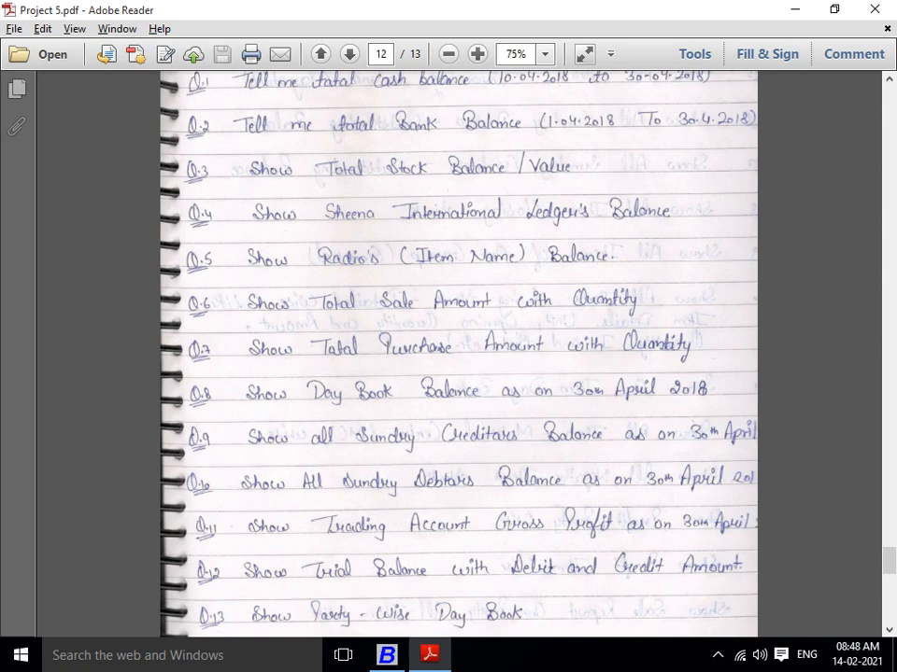
{"action": "key", "text": "alt+Tab"}
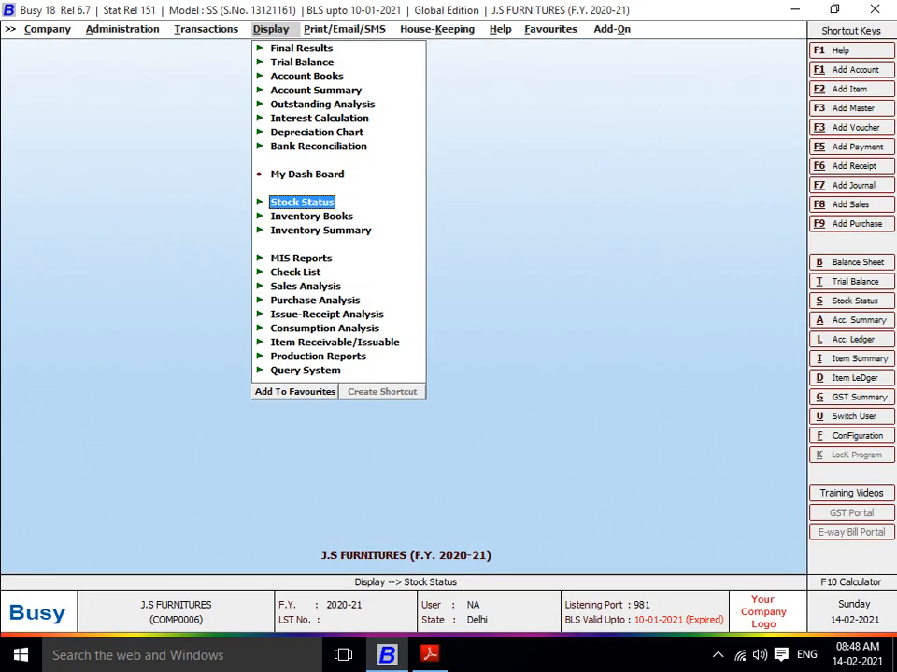
{"action": "key", "text": "alt+l"}
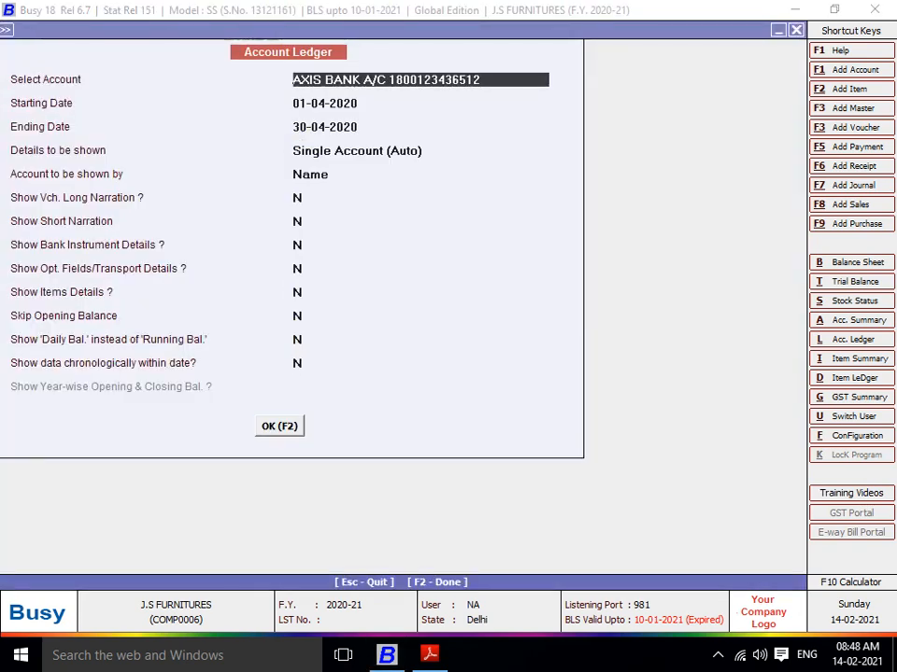
{"action": "type", "text": "SH"}
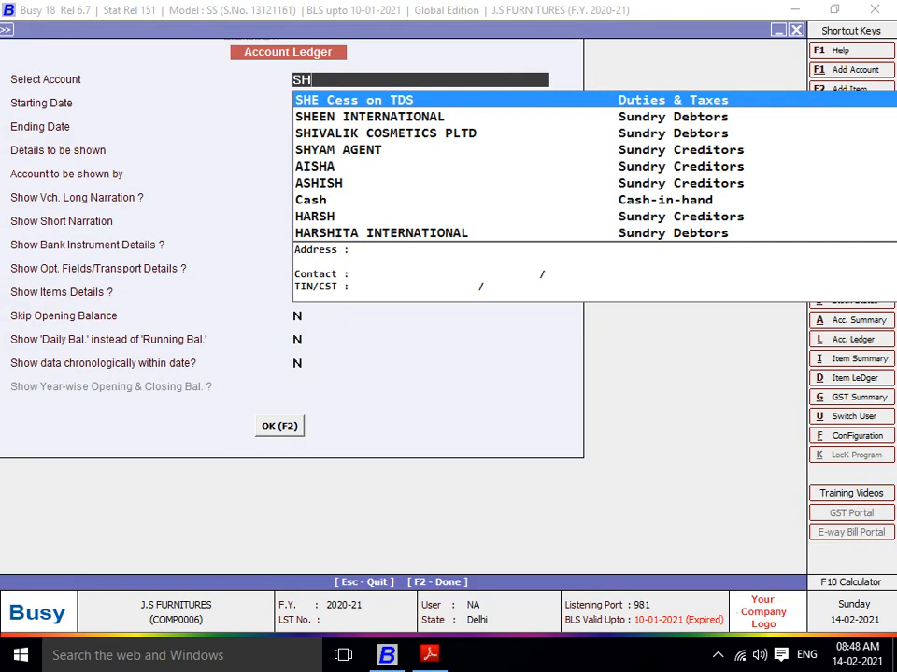
{"action": "key", "text": "Down"}
{"action": "key", "text": "Return"}
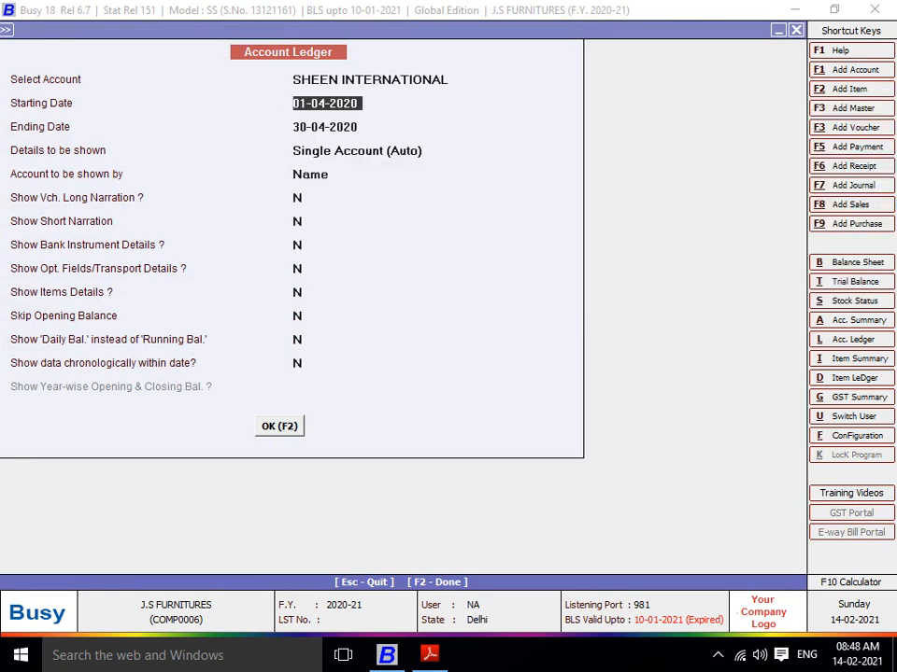
{"action": "key", "text": "F2"}
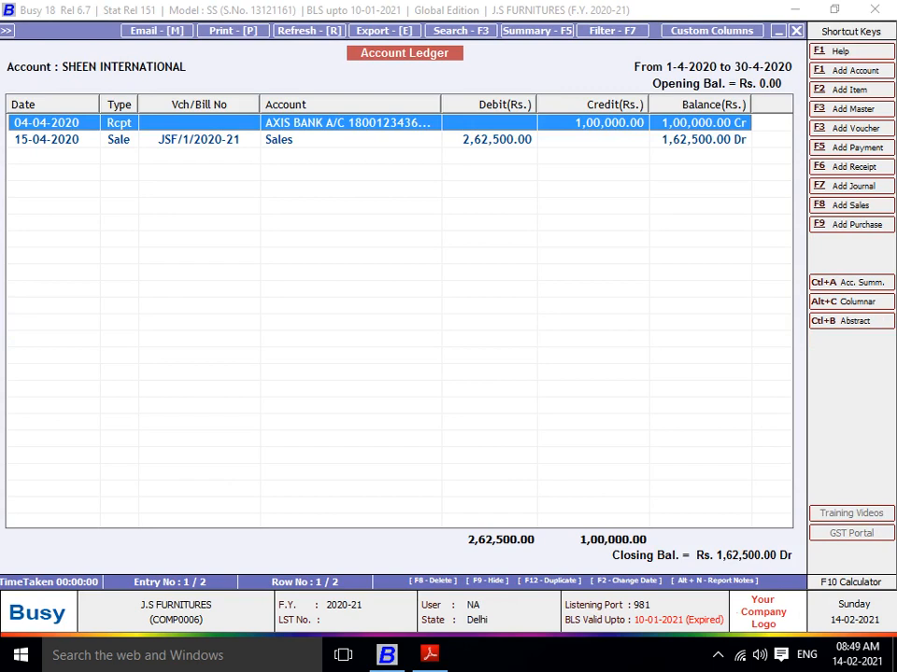
{"action": "key", "text": "Down"}
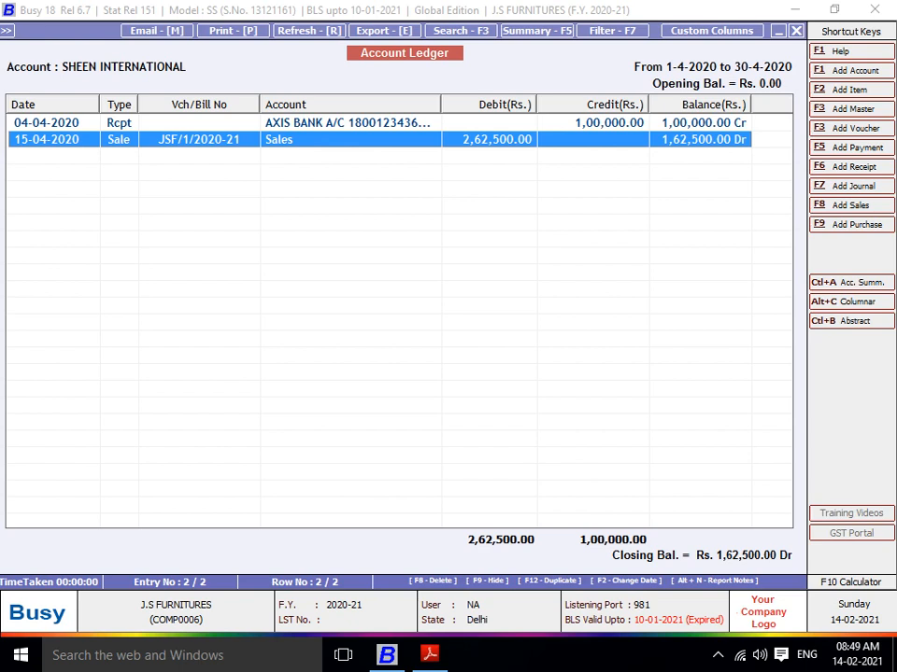
{"action": "key", "text": "Up"}
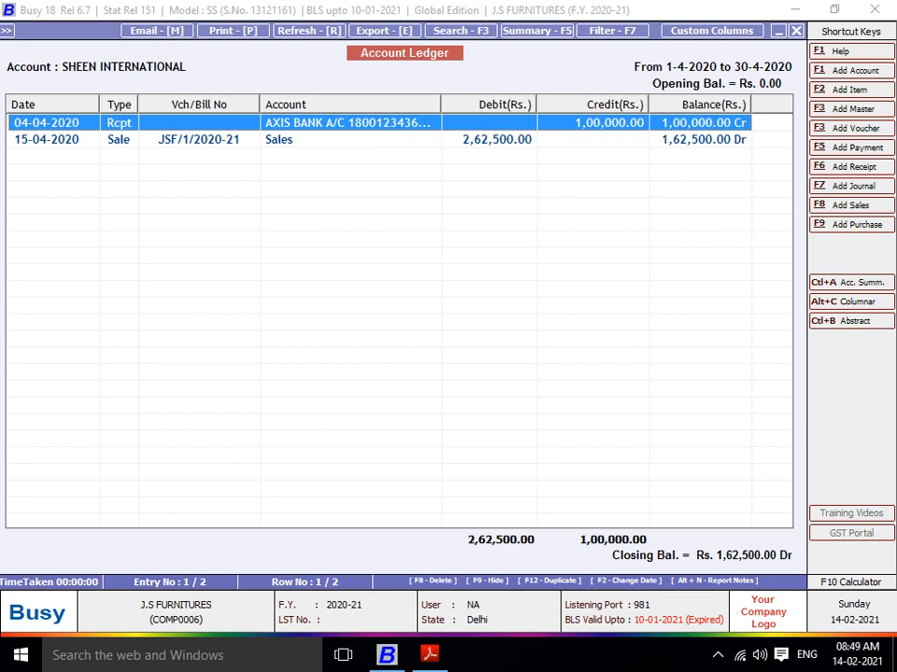
Export the SHEEN INTERNATIONAL ledger as a PDF to subfolder 5 of the question-answer folder on drive E, without opening the file.
{"action": "key", "text": "e"}
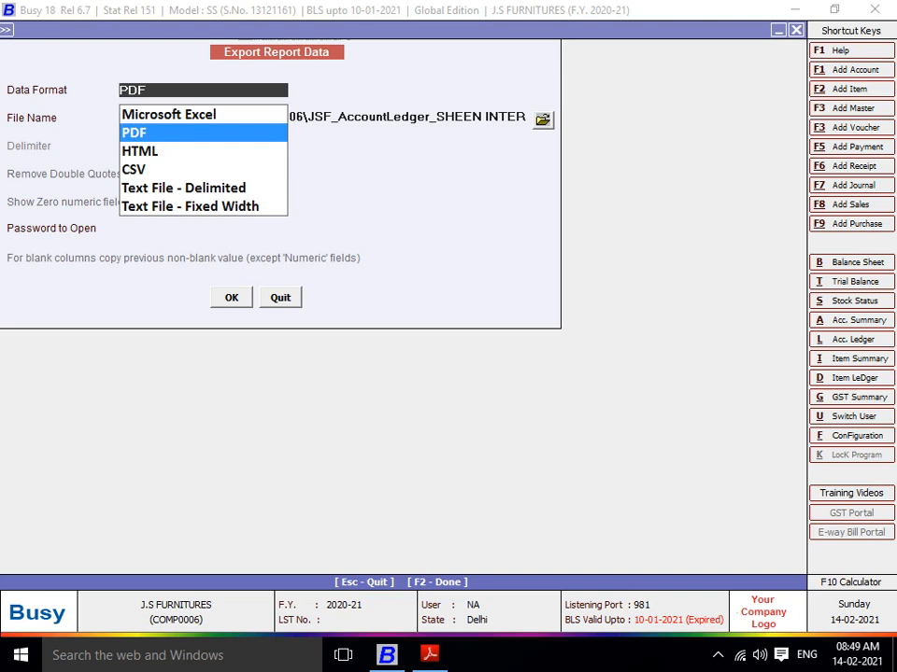
{"action": "key", "text": "Return"}
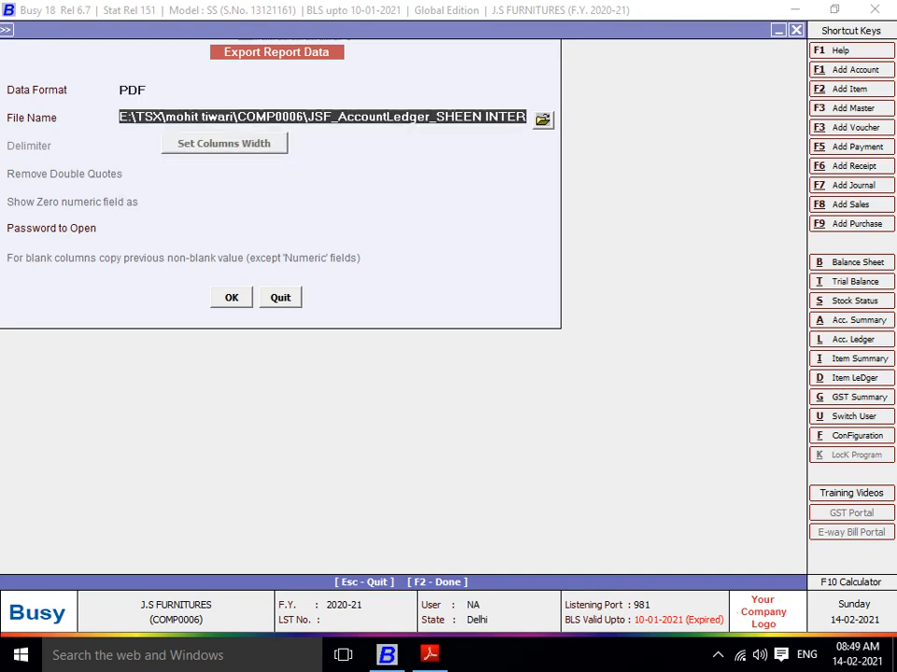
{"action": "left_click", "coordinate": [543, 120]}
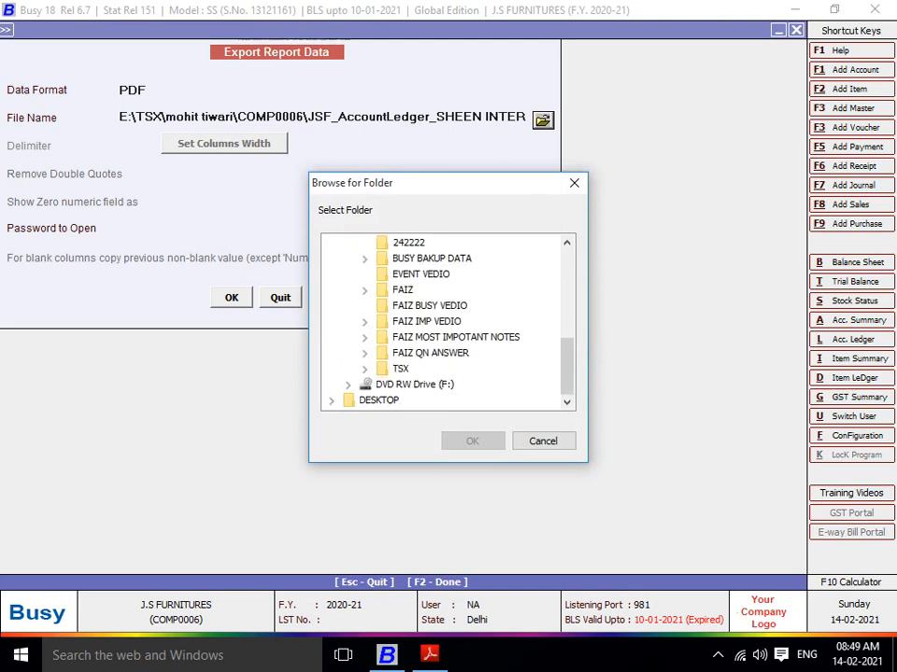
{"action": "left_click", "coordinate": [364, 353]}
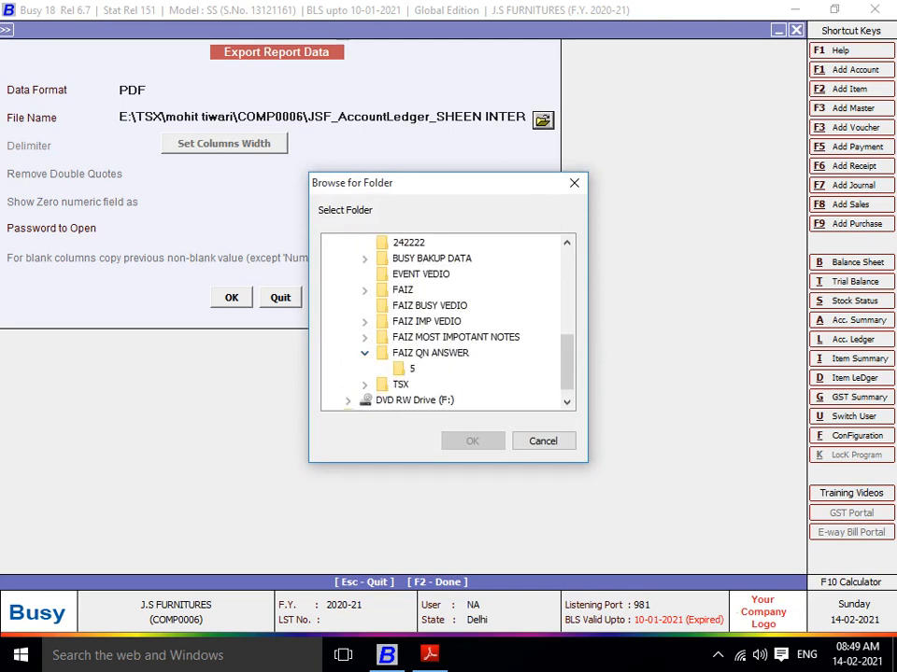
{"action": "left_click", "coordinate": [411, 369]}
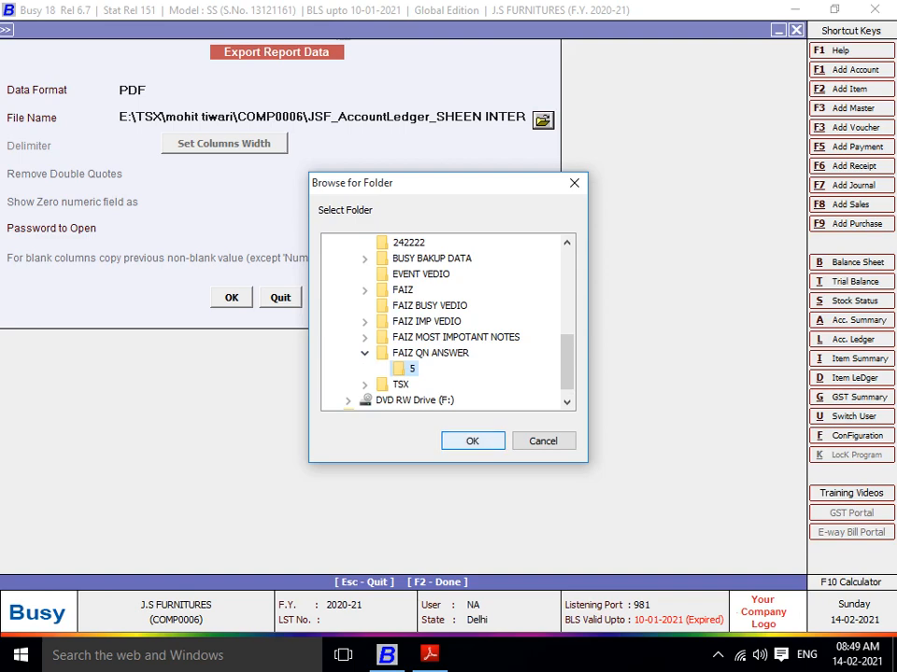
{"action": "key", "text": "Return"}
{"action": "key", "text": "Return"}
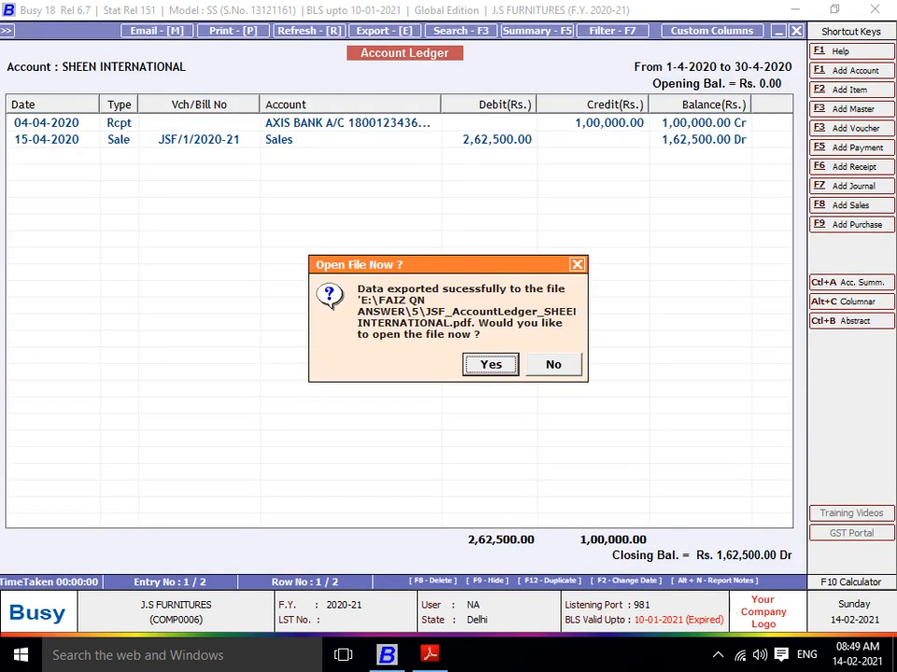
{"action": "key", "text": "Return"}
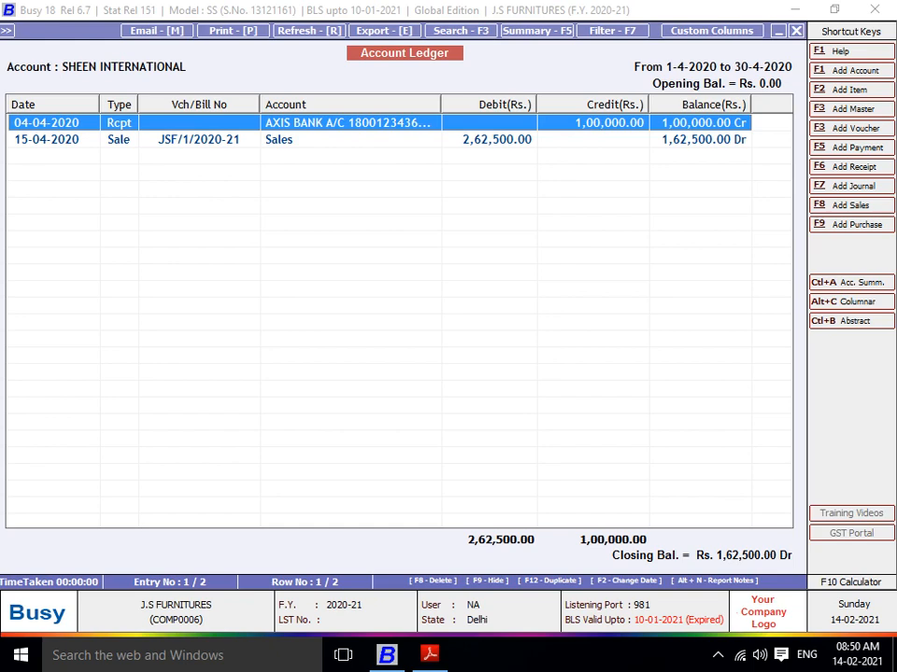
Read the Radio item balance question in Adobe Reader, switch back to Busy and close the account ledger.
{"action": "key", "text": "alt+Tab"}
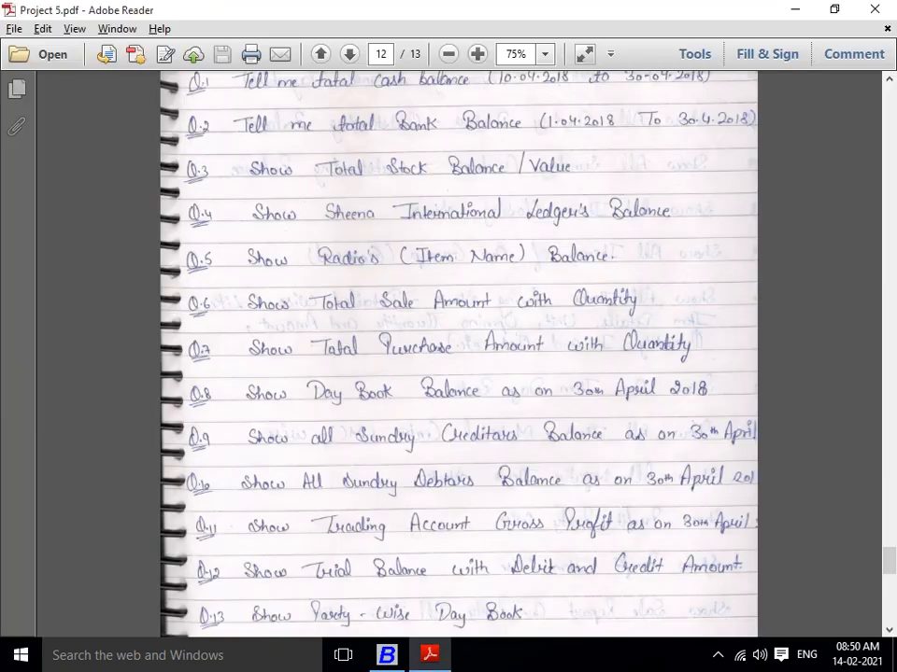
{"action": "scroll", "coordinate": [458, 355], "scroll_direction": "down", "scroll_amount": 1}
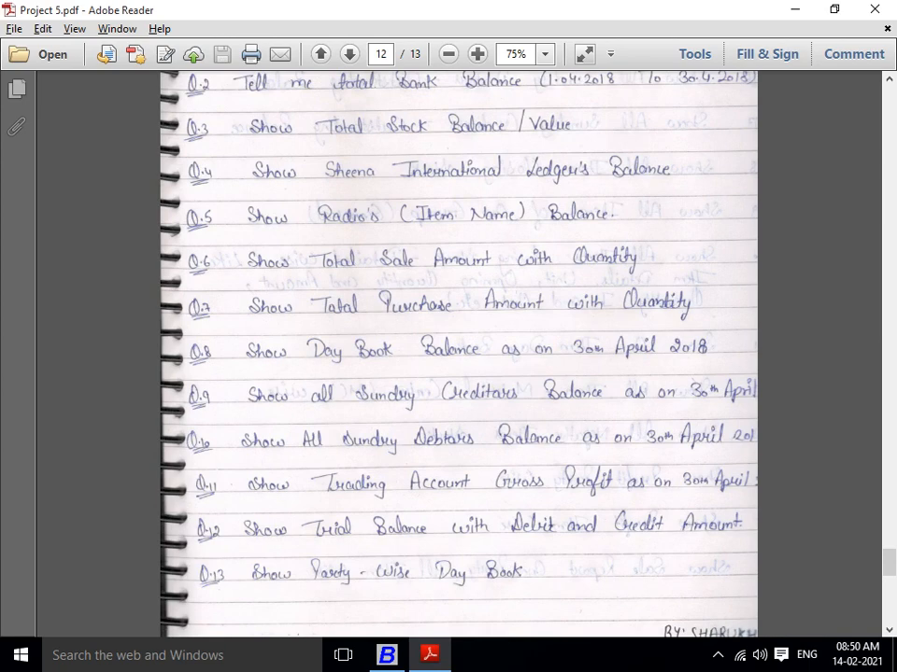
{"action": "key", "text": "alt+Tab"}
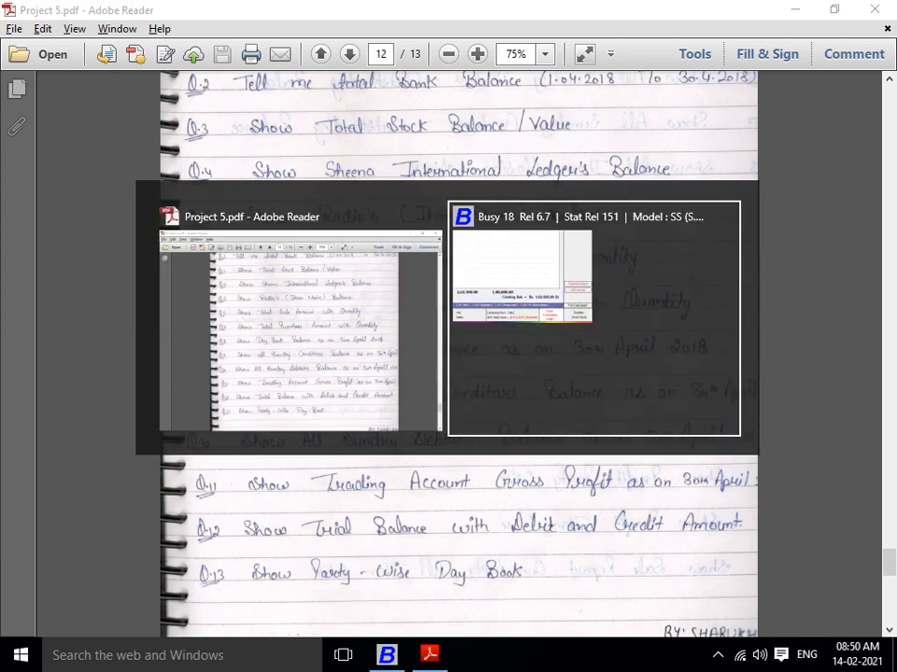
{"action": "key", "text": "Escape"}
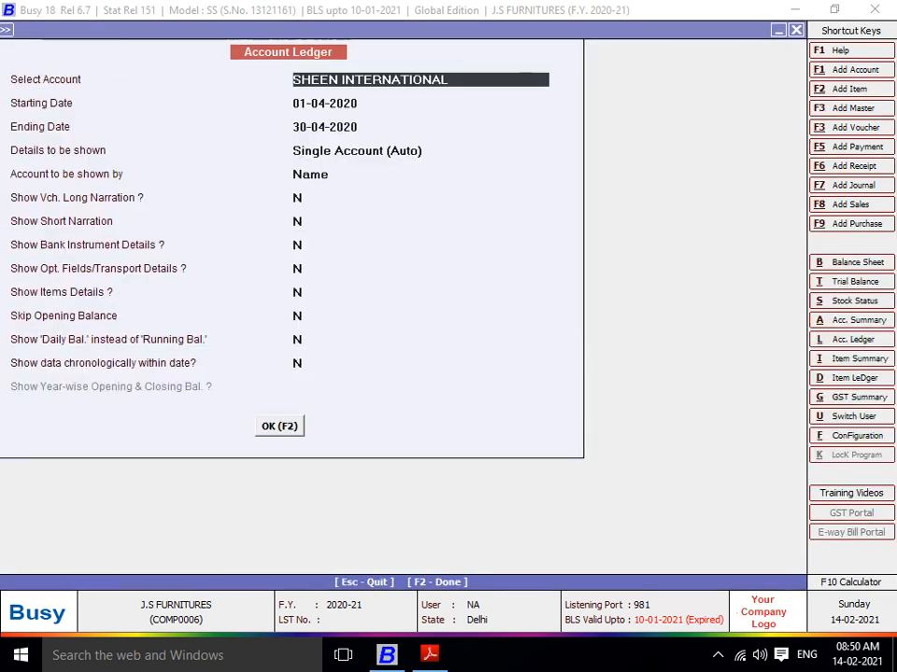
{"action": "key", "text": "Escape"}
{"action": "key", "text": "Escape"}
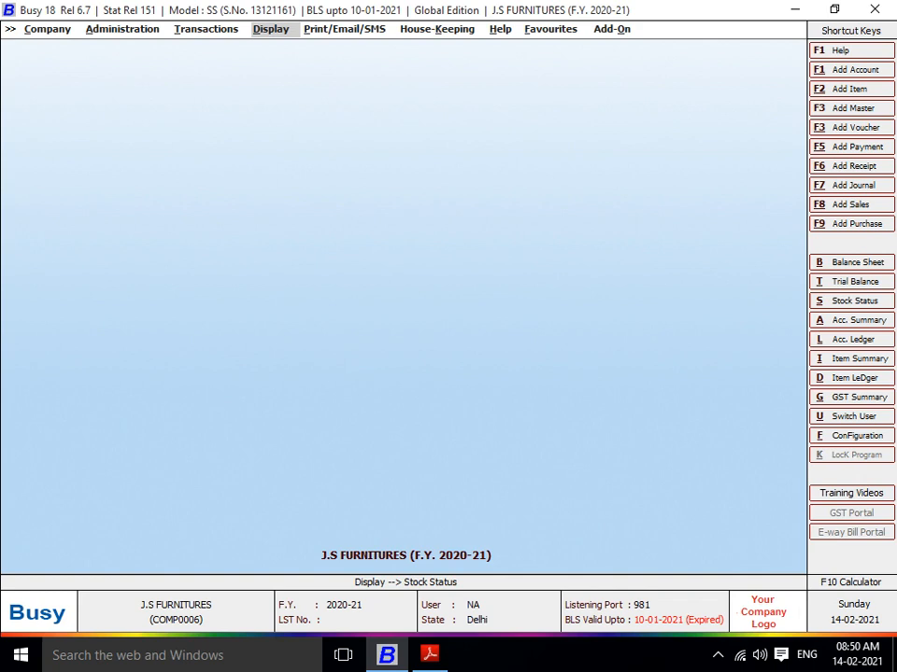
{"action": "key", "text": "Escape"}
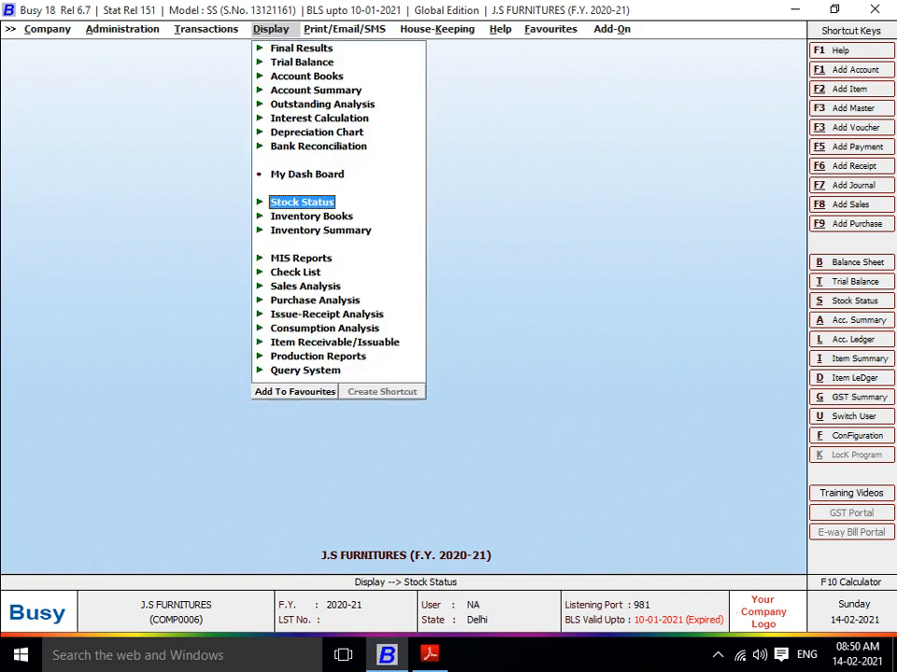
Display the stock ledger for the item RADIO from 01-04-2020 to 30-04-2020 without item values and review its entries.
{"action": "key", "text": "Return"}
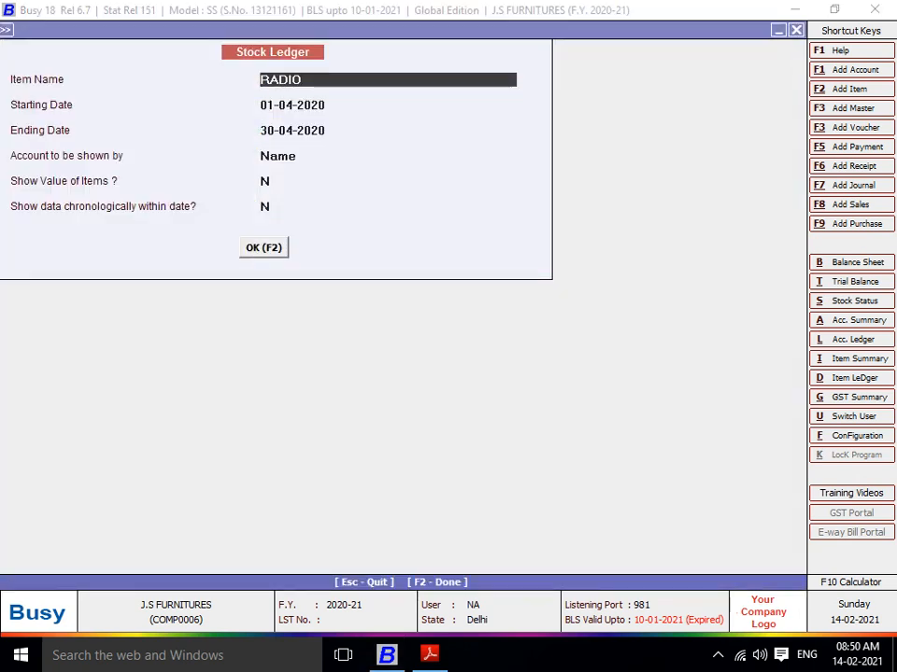
{"action": "key", "text": "Return"}
{"action": "key", "text": "Return"}
{"action": "key", "text": "Return"}
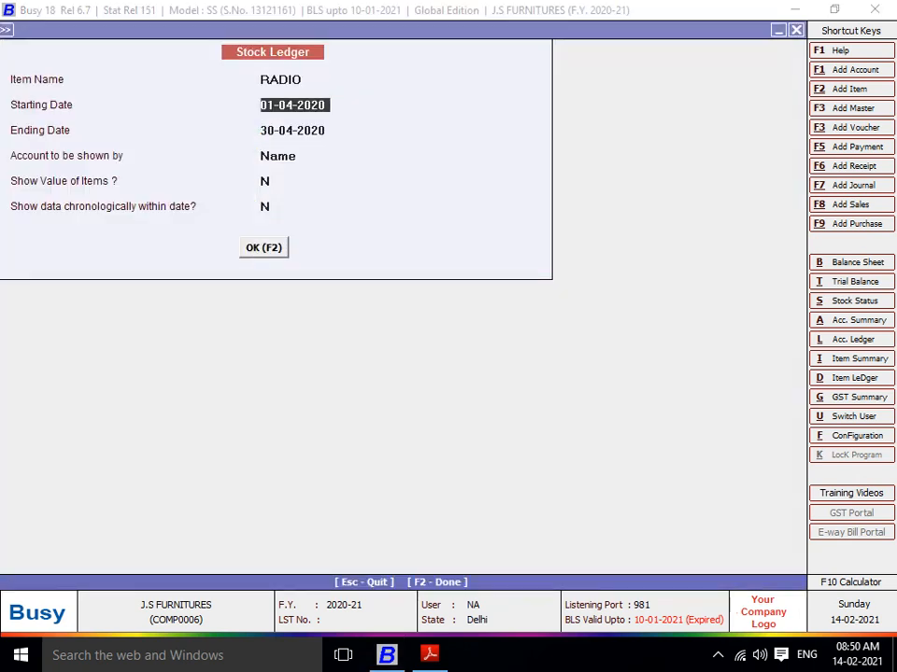
{"action": "key", "text": "Return"}
{"action": "key", "text": "Return"}
{"action": "key", "text": "Return"}
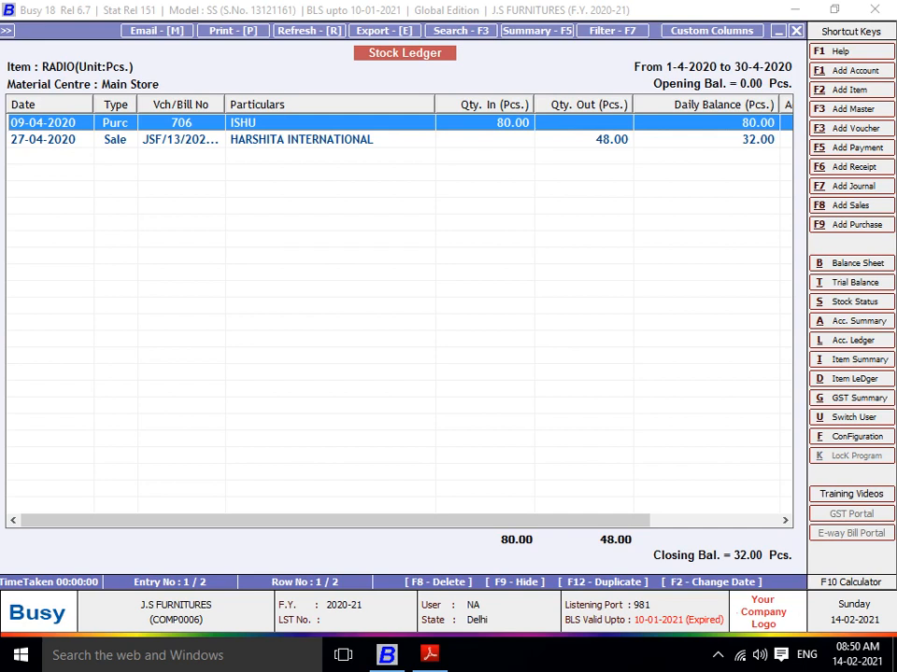
{"action": "key", "text": "Right"}
{"action": "key", "text": "Right"}
{"action": "key", "text": "Right"}
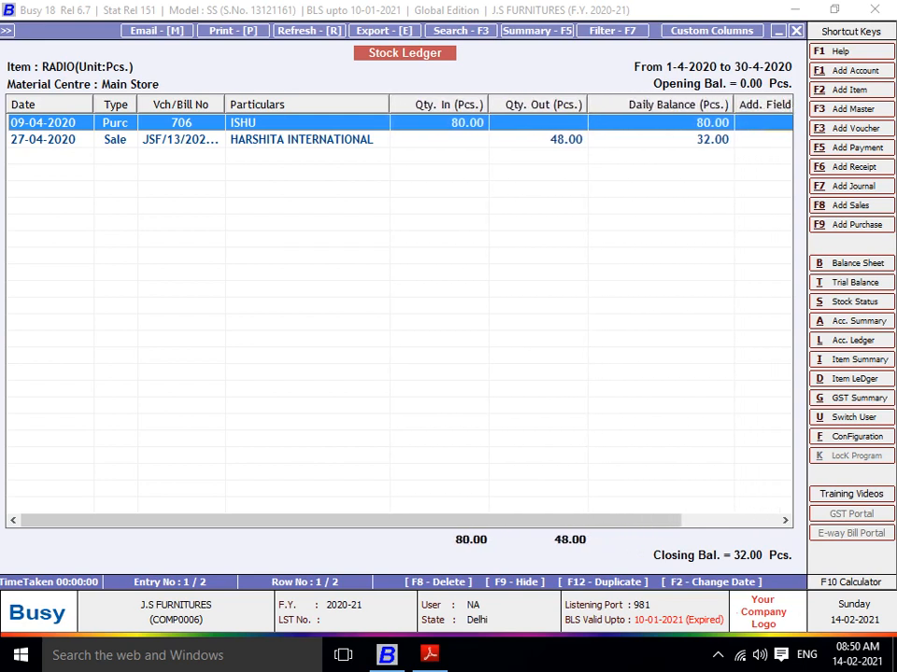
{"action": "key", "text": "Down"}
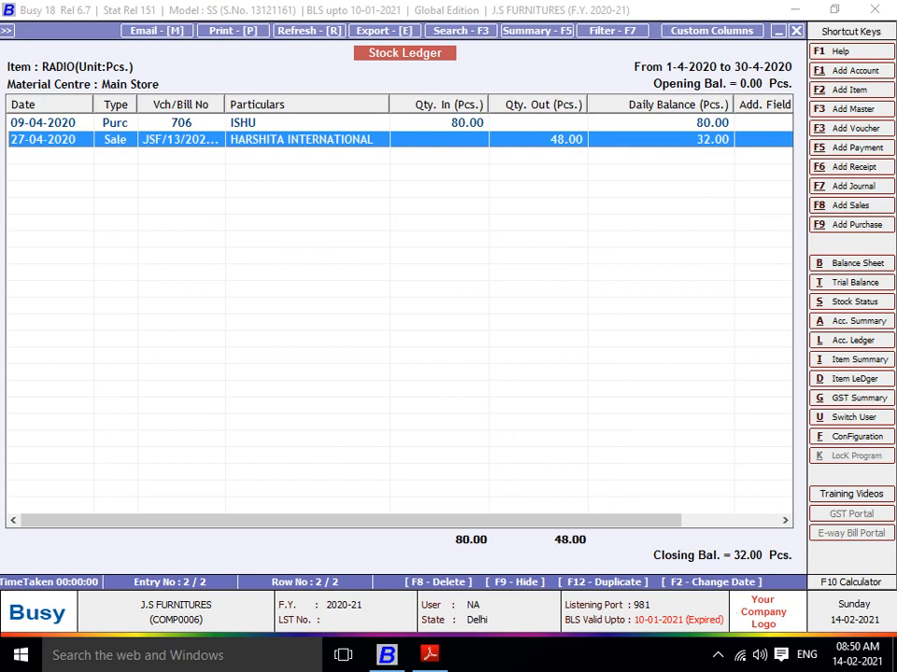
Export the RADIO stock ledger as a PDF to subfolder 5 of the question-answer folder on drive E, without opening the file.
{"action": "left_click", "coordinate": [383, 31]}
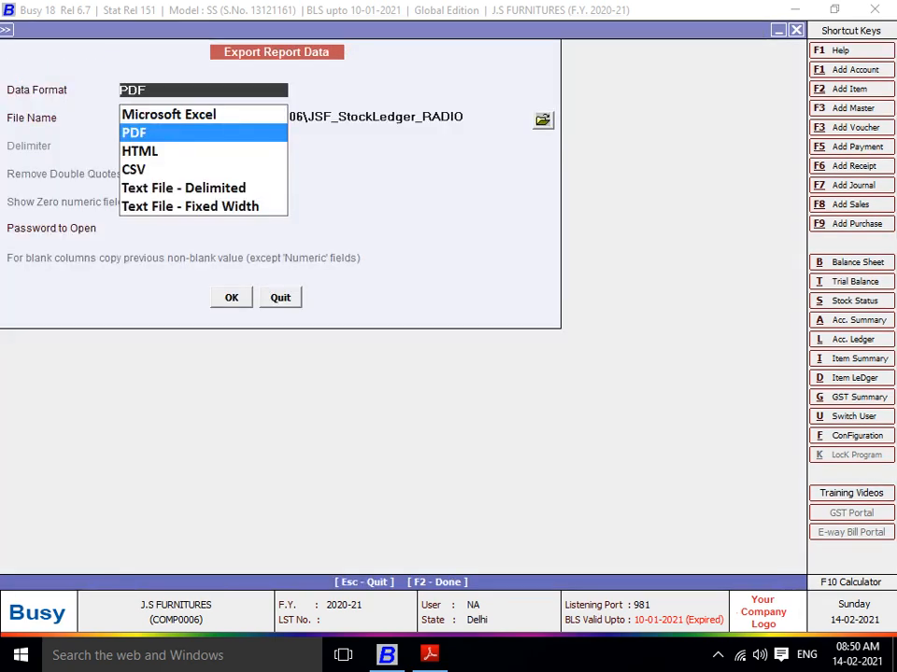
{"action": "key", "text": "Return"}
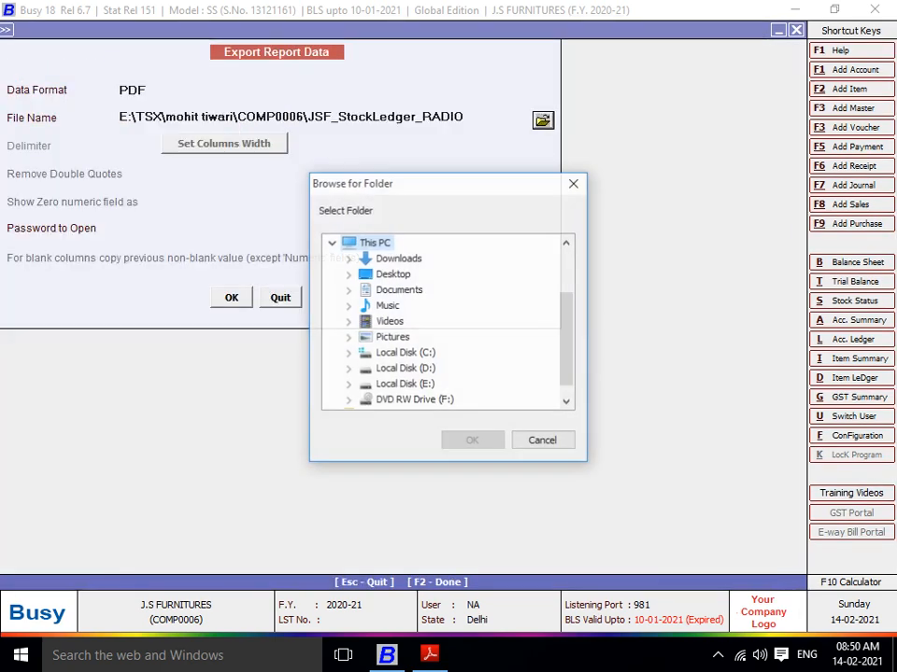
{"action": "left_click", "coordinate": [347, 384]}
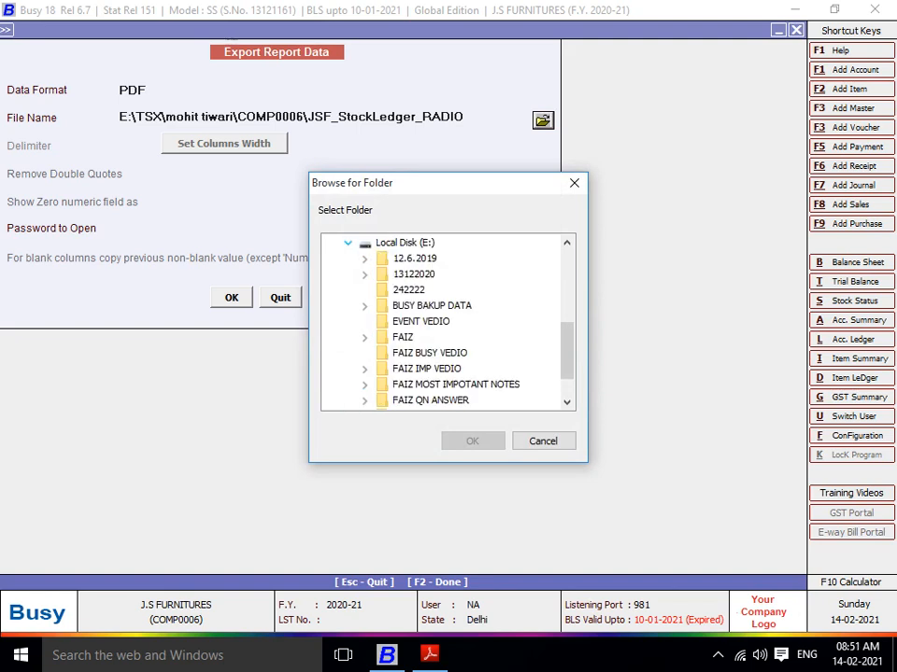
{"action": "left_click", "coordinate": [429, 399]}
{"action": "left_click", "coordinate": [364, 399]}
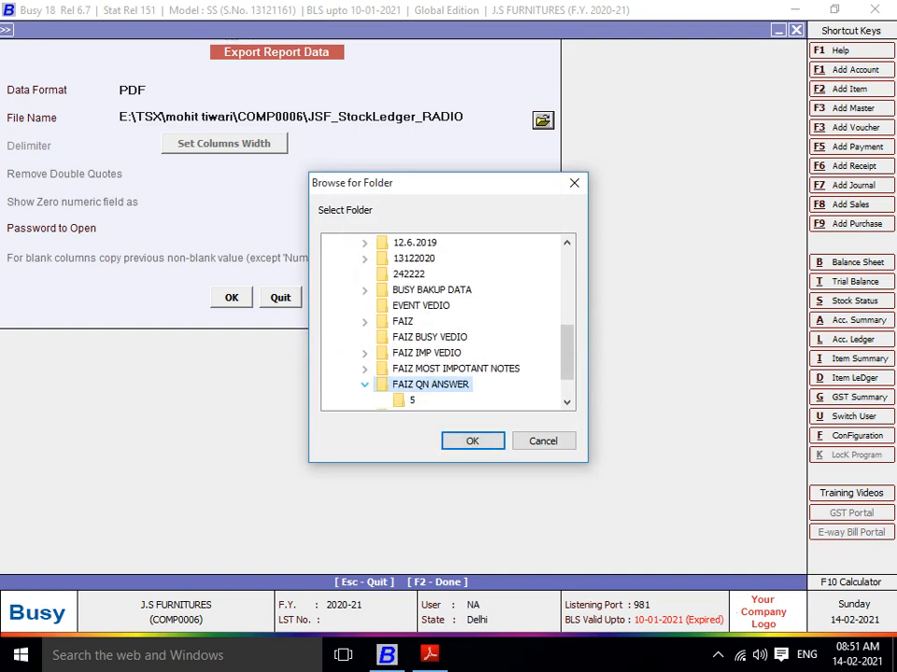
{"action": "left_click", "coordinate": [411, 399]}
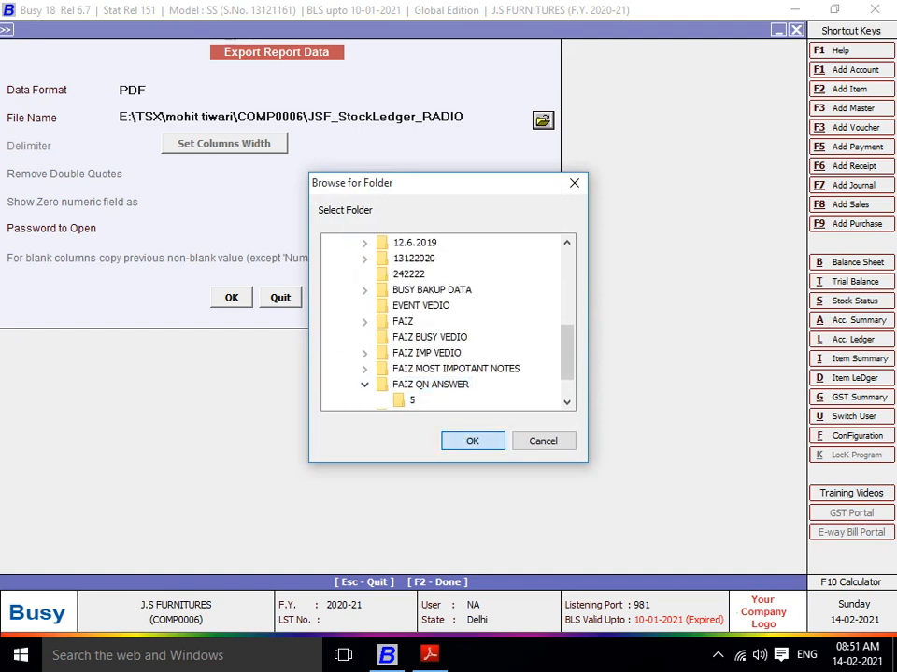
{"action": "key", "text": "Return"}
{"action": "key", "text": "Return"}
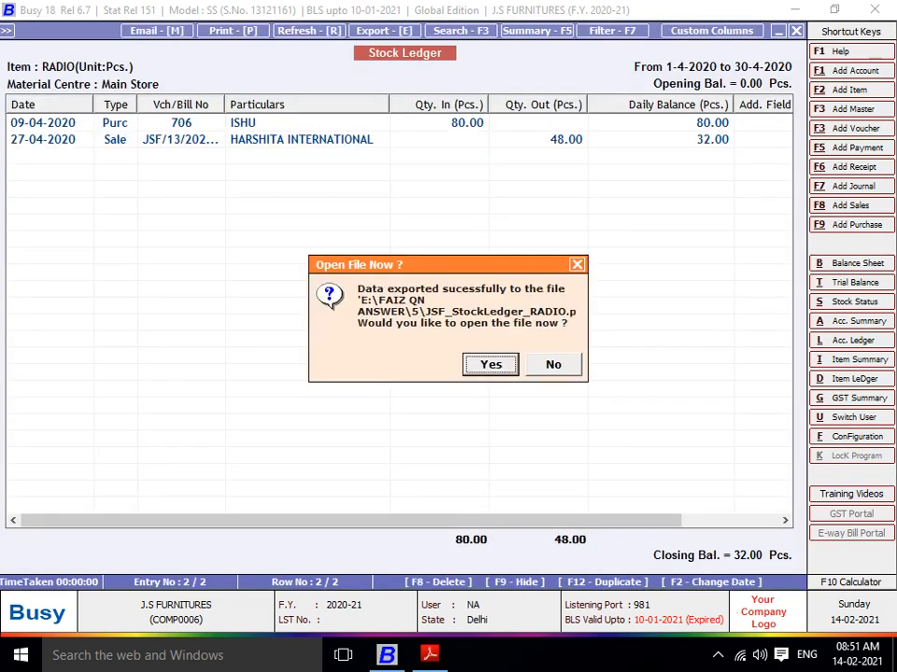
{"action": "key", "text": "Right"}
{"action": "key", "text": "Return"}
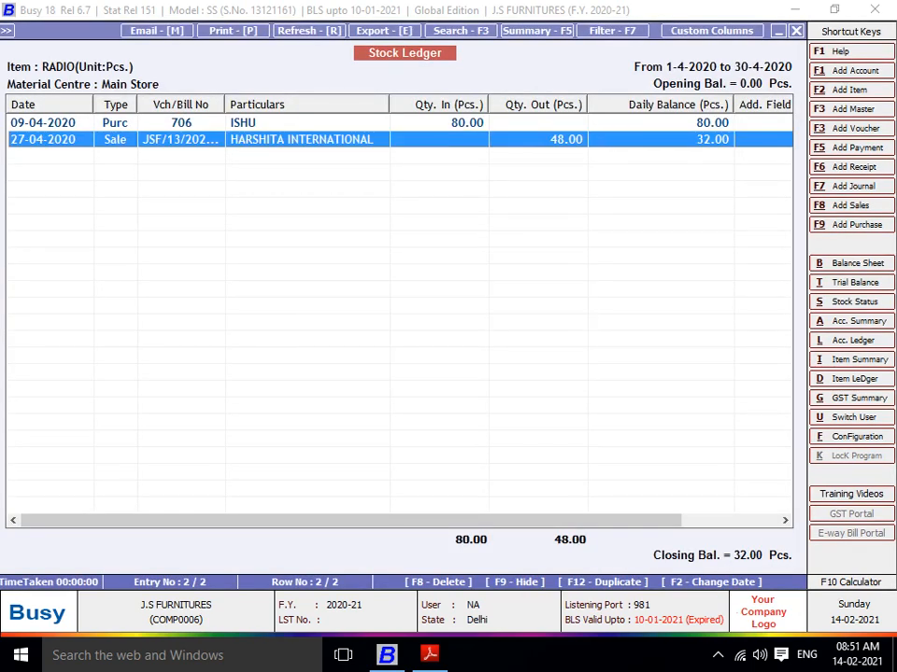
Check the exercise question on total sale amount with quantity in Adobe Reader and return to Busy.
{"action": "key", "text": "alt+Tab"}
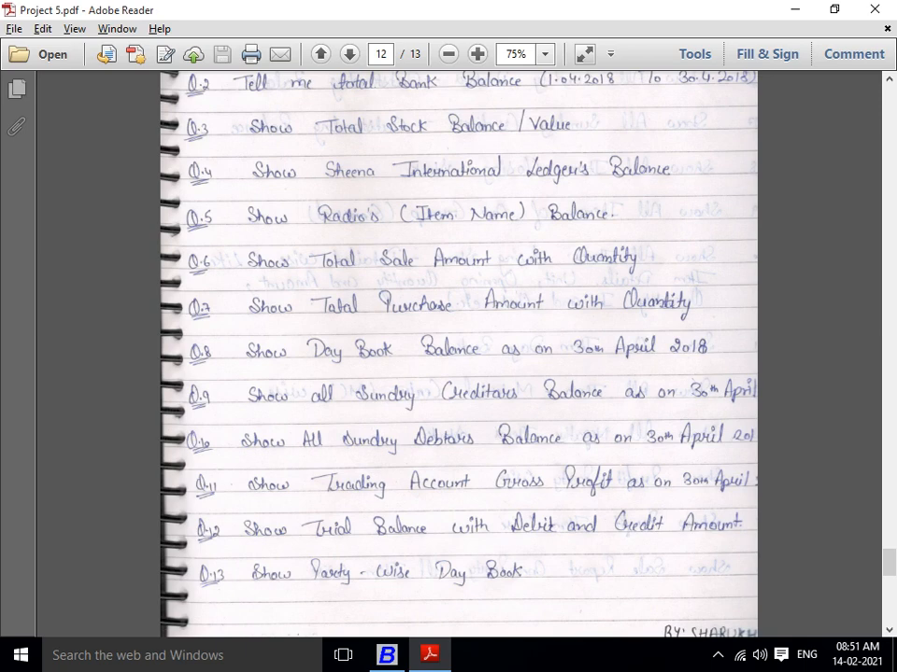
{"action": "key", "text": "alt+Tab"}
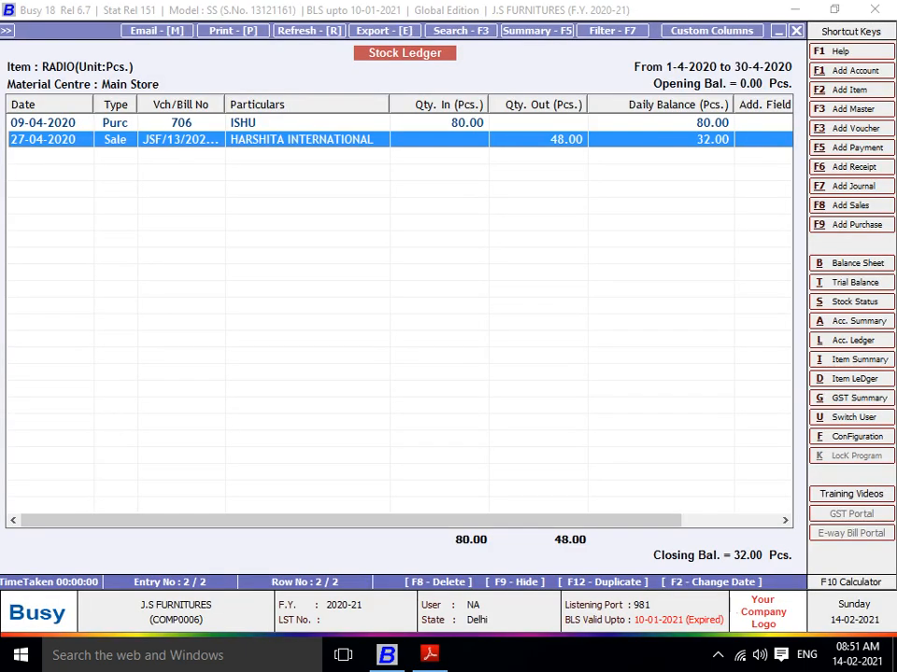
Close the stock ledger and open the options for an on-screen list of sales vouchers covering all voucher series.
{"action": "key", "text": "Escape"}
{"action": "key", "text": "Escape"}
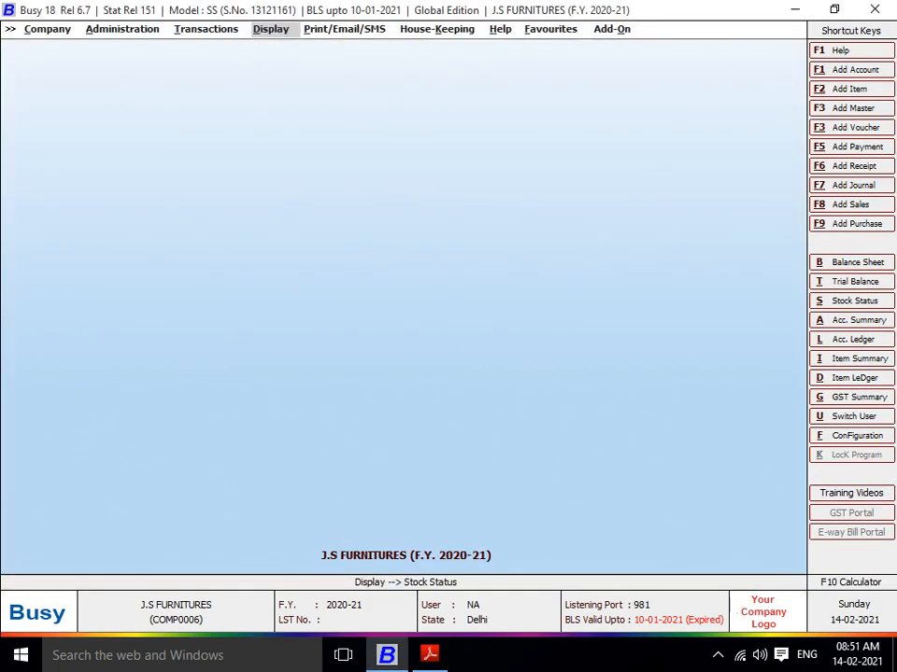
{"action": "key", "text": "Left"}
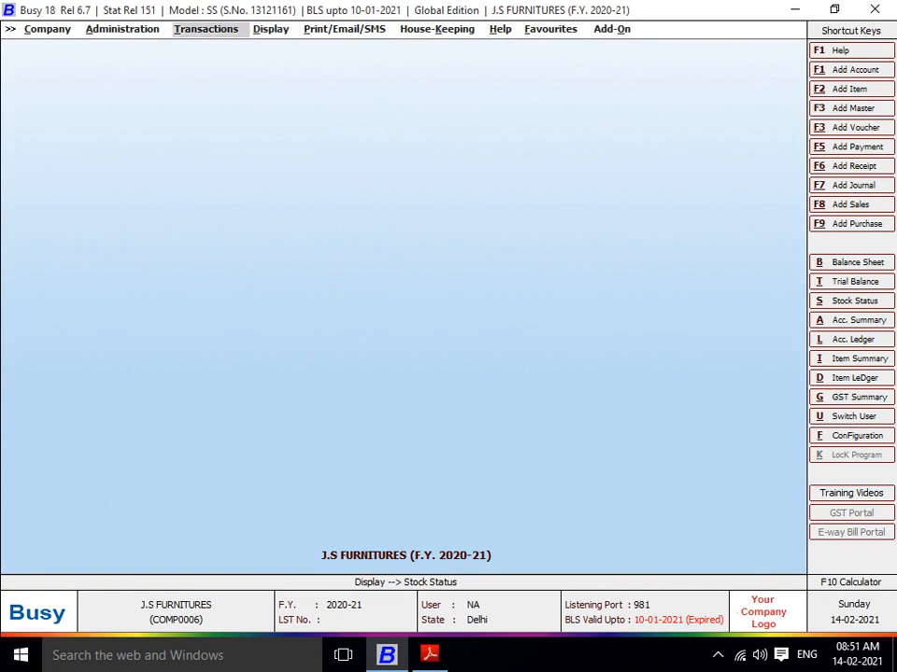
{"action": "key", "text": "Return"}
{"action": "key", "text": "Up"}
{"action": "key", "text": "Up"}
{"action": "key", "text": "Up"}
{"action": "key", "text": "Up"}
{"action": "key", "text": "Up"}
{"action": "key", "text": "Up"}
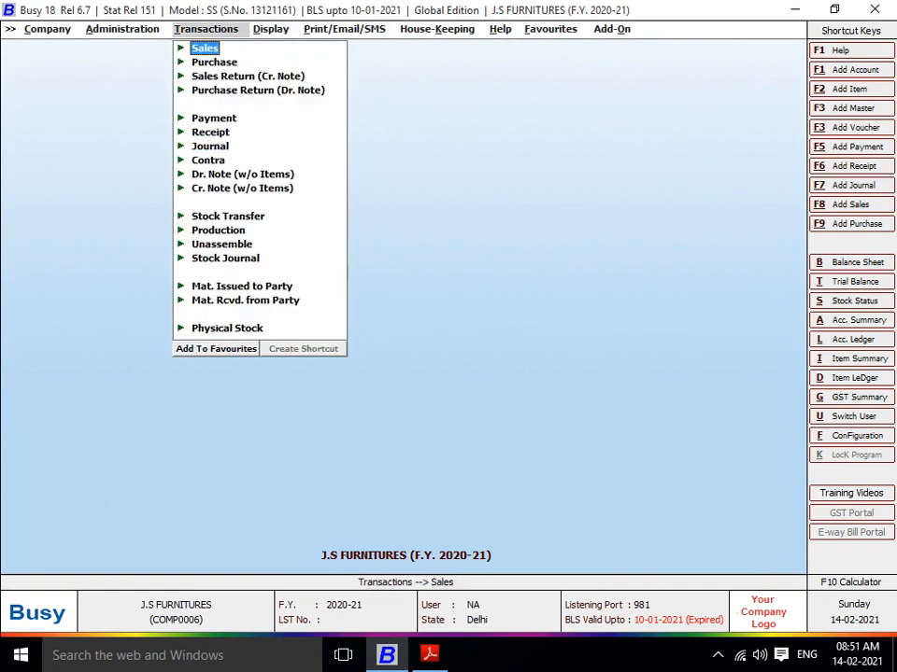
{"action": "key", "text": "Return"}
{"action": "key", "text": "Down"}
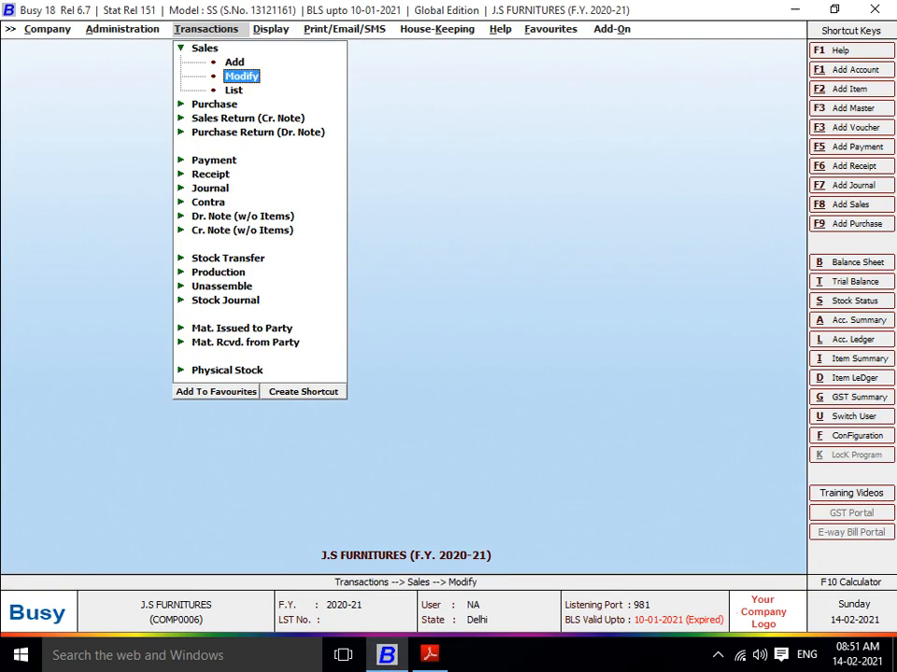
{"action": "key", "text": "Down"}
{"action": "key", "text": "Return"}
{"action": "key", "text": "Return"}
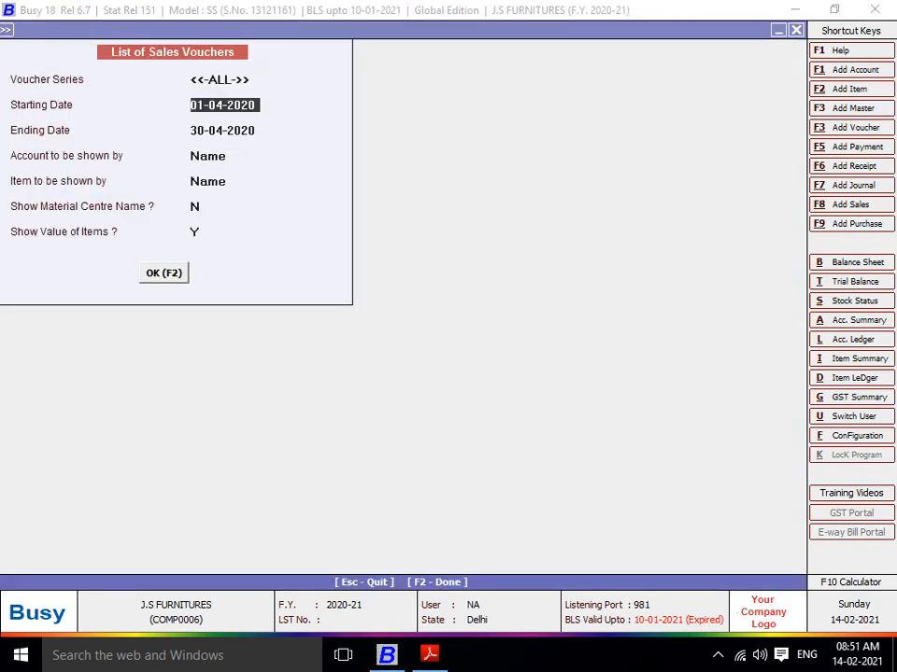
Display the sales voucher list from 01-04-2020 to 30-04-2020 by name, with item values and without material centre names.
{"action": "key", "text": "Return"}
{"action": "key", "text": "Return"}
{"action": "key", "text": "Return"}
{"action": "key", "text": "Return"}
{"action": "key", "text": "Return"}
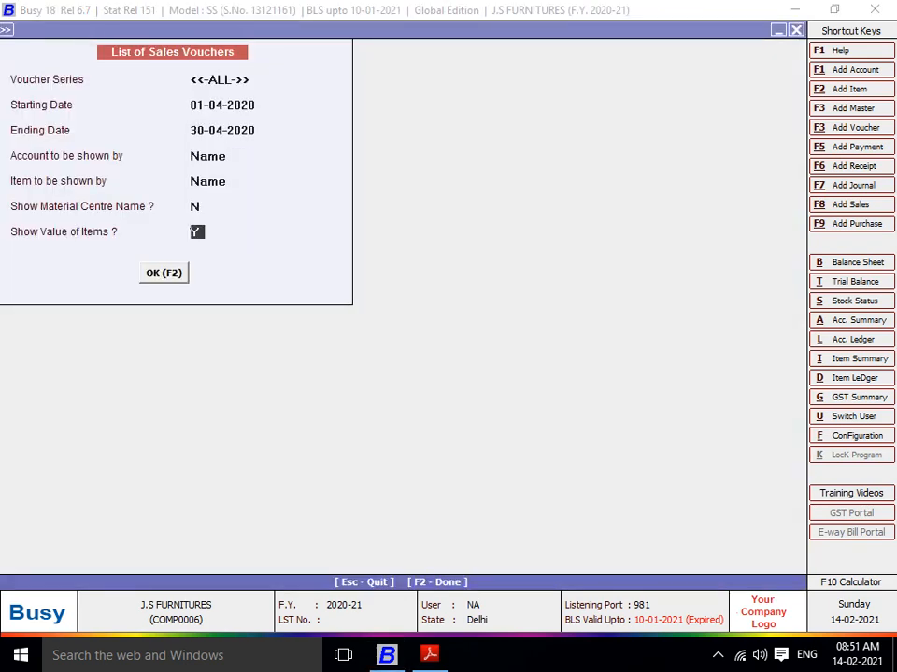
{"action": "key", "text": "Return"}
{"action": "key", "text": "Return"}
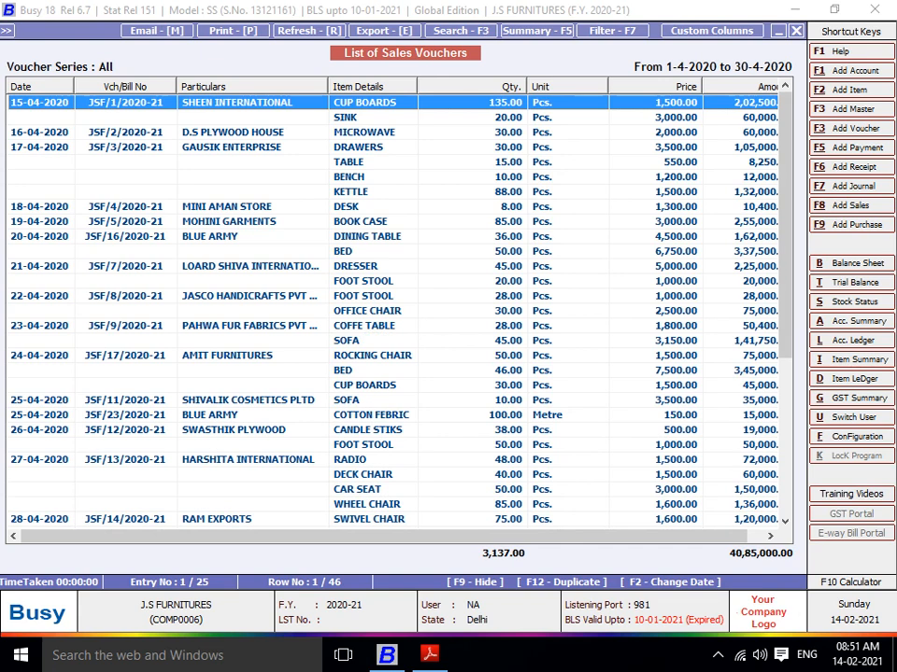
Export the sales voucher list as a PDF to subfolder 5 of the question-answer folder on drive E, without opening the file.
{"action": "key", "text": "e"}
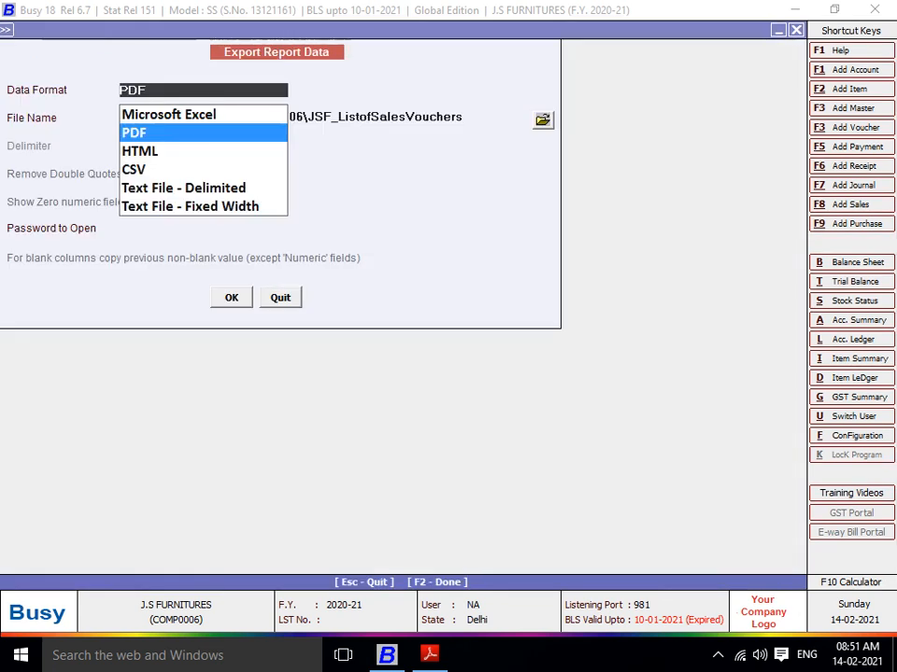
{"action": "key", "text": "Return"}
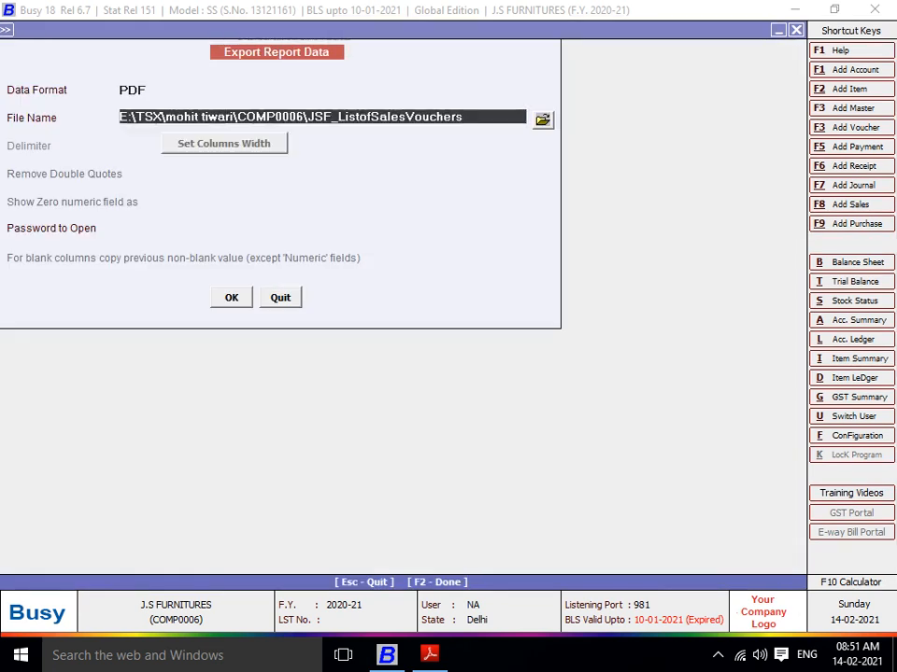
{"action": "key", "text": "Return"}
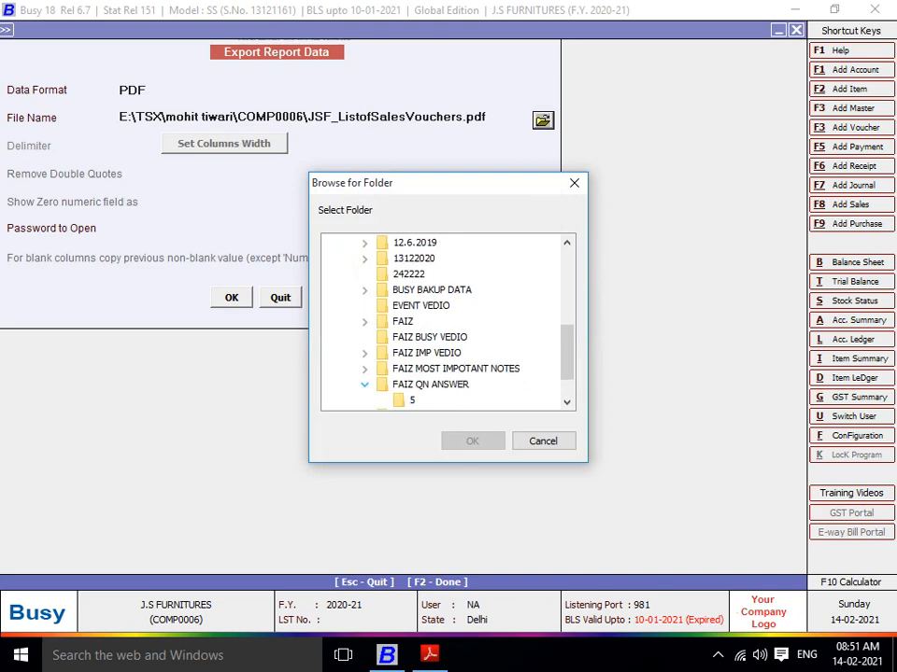
{"action": "key", "text": "Return"}
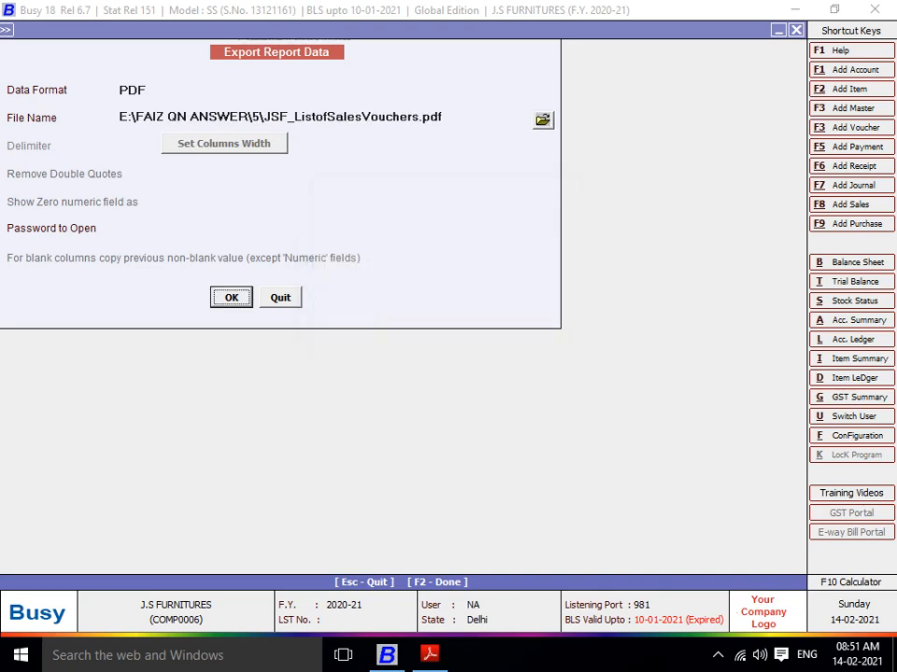
{"action": "key", "text": "Return"}
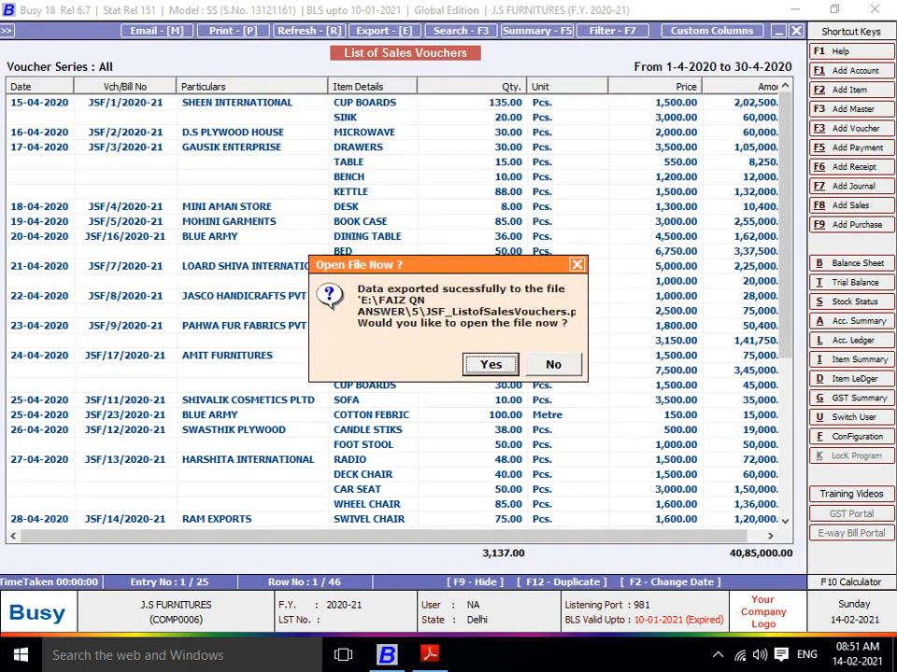
{"action": "key", "text": "Return"}
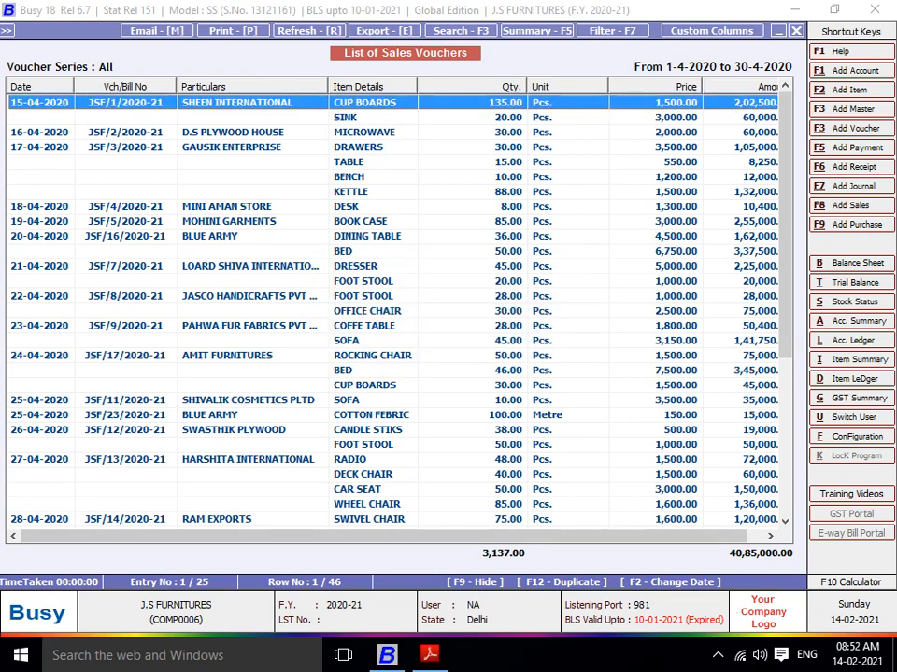
Read the total purchase amount question in Adobe Reader, switch back to Busy and close the sales voucher list.
{"action": "left_click", "coordinate": [430, 655]}
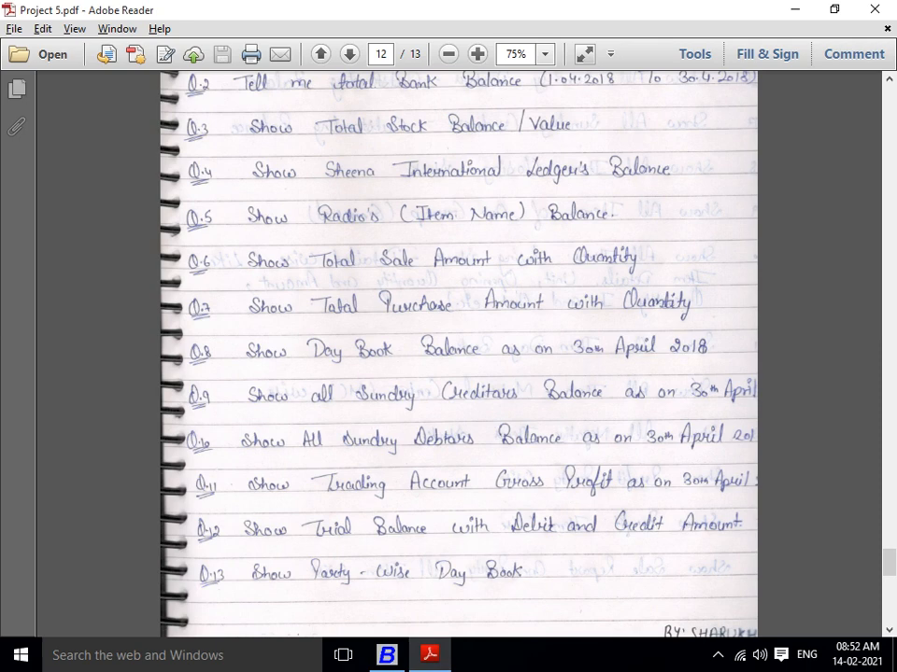
{"action": "key", "text": "alt+Tab"}
{"action": "key", "text": "Escape"}
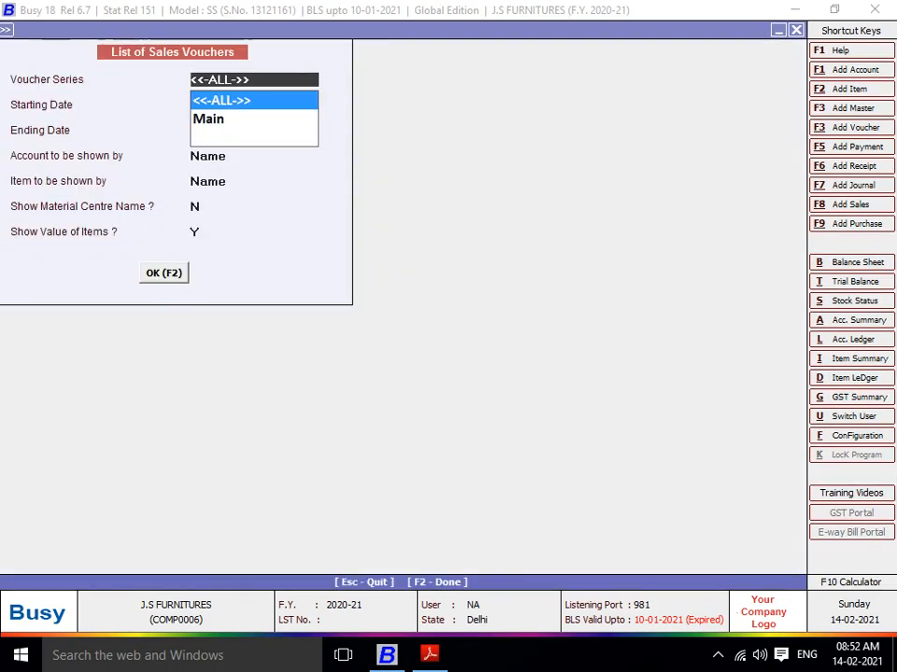
{"action": "key", "text": "Escape"}
{"action": "key", "text": "Escape"}
{"action": "key", "text": "Escape"}
Open the options for an on-screen list of purchase vouchers.
{"action": "key", "text": "Down"}
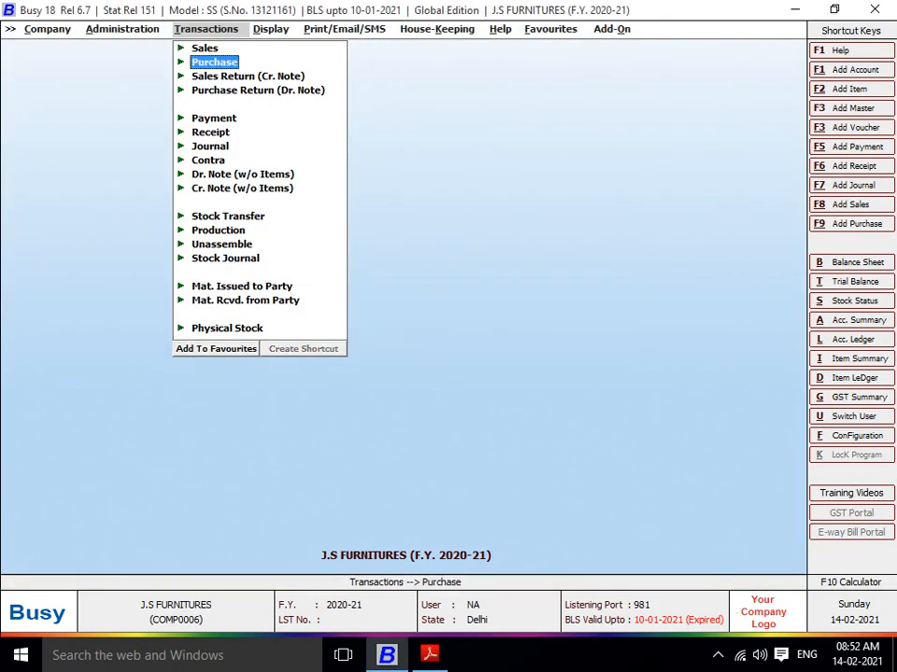
{"action": "key", "text": "Return"}
{"action": "key", "text": "Down"}
{"action": "key", "text": "Down"}
{"action": "key", "text": "Return"}
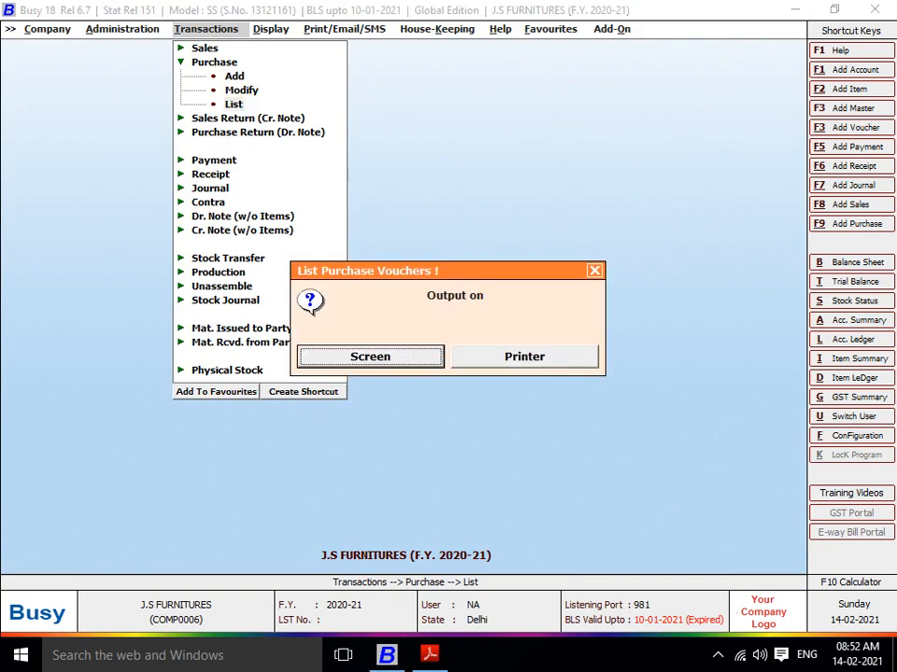
{"action": "key", "text": "Return"}
Display the purchase voucher list for all series from 01-04-2020 to 30-04-2020, with item values and without material centre names.
{"action": "key", "text": "Return"}
{"action": "key", "text": "Return"}
{"action": "key", "text": "Return"}
{"action": "key", "text": "Return"}
{"action": "key", "text": "Return"}
{"action": "key", "text": "Return"}
{"action": "key", "text": "Return"}
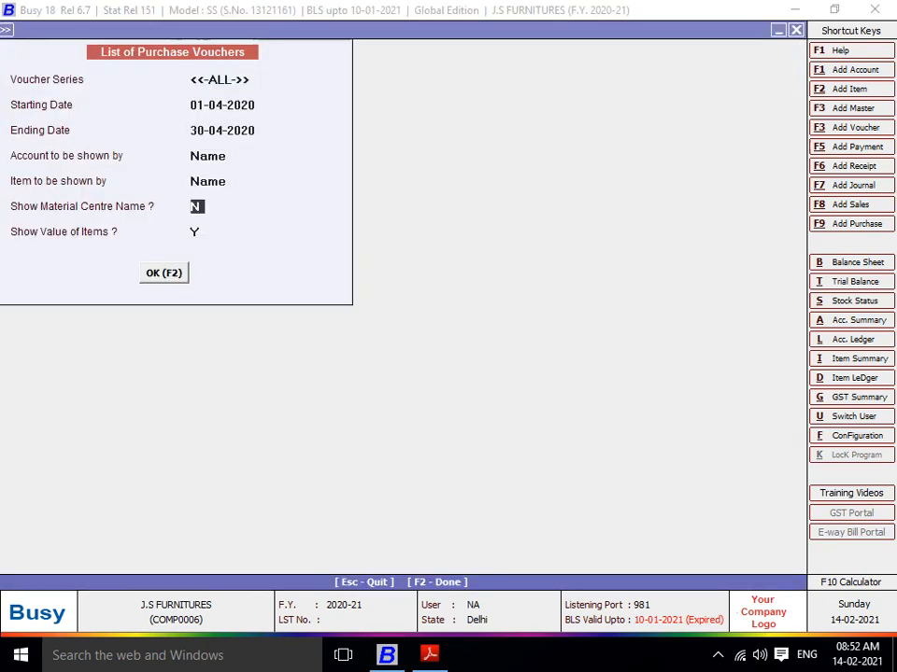
{"action": "key", "text": "Return"}
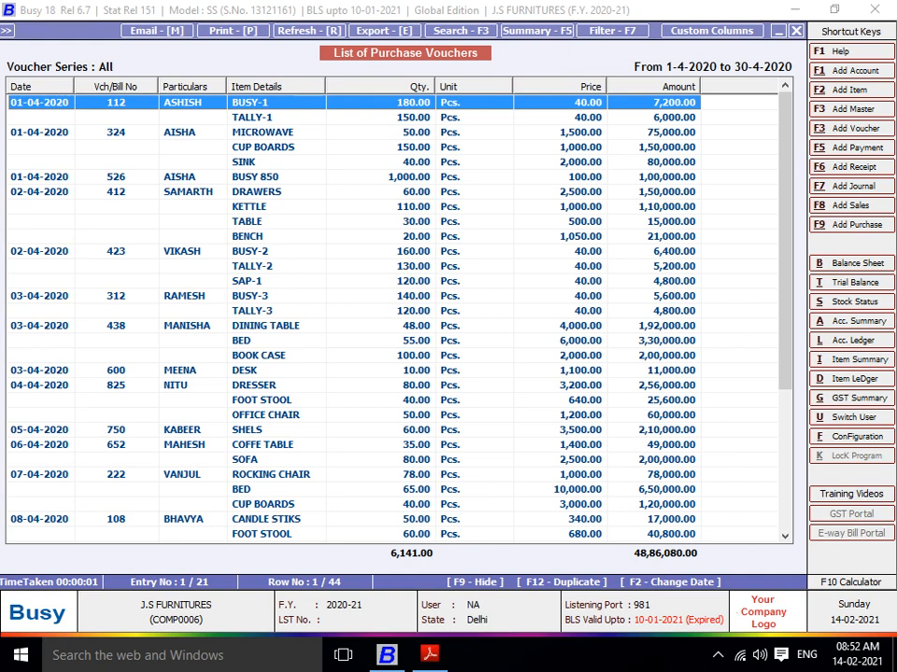
Export the purchase voucher list as a PDF to subfolder 5 of the question-answer folder on drive E, without opening the file.
{"action": "key", "text": "alt+e"}
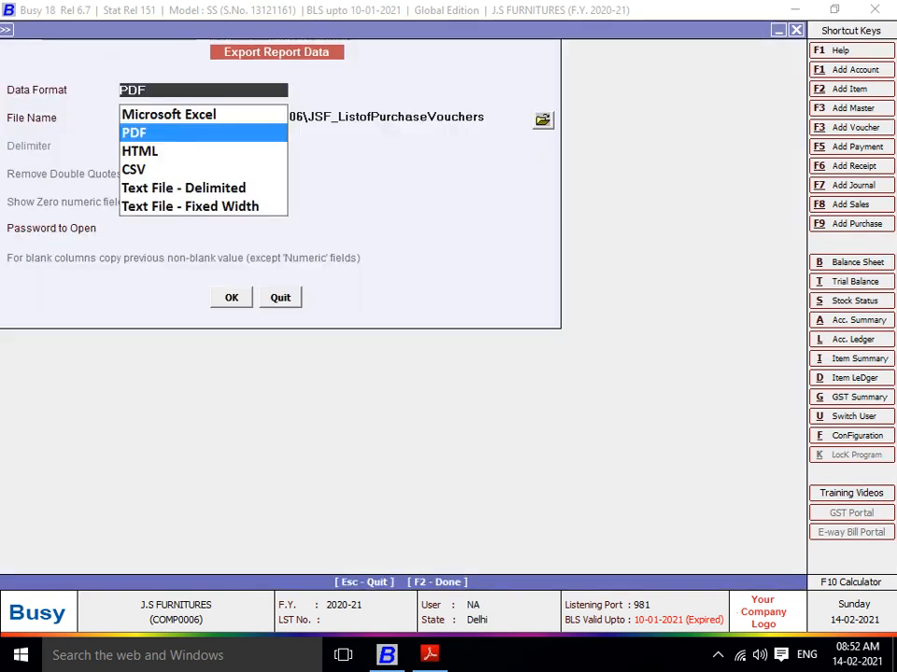
{"action": "key", "text": "Return"}
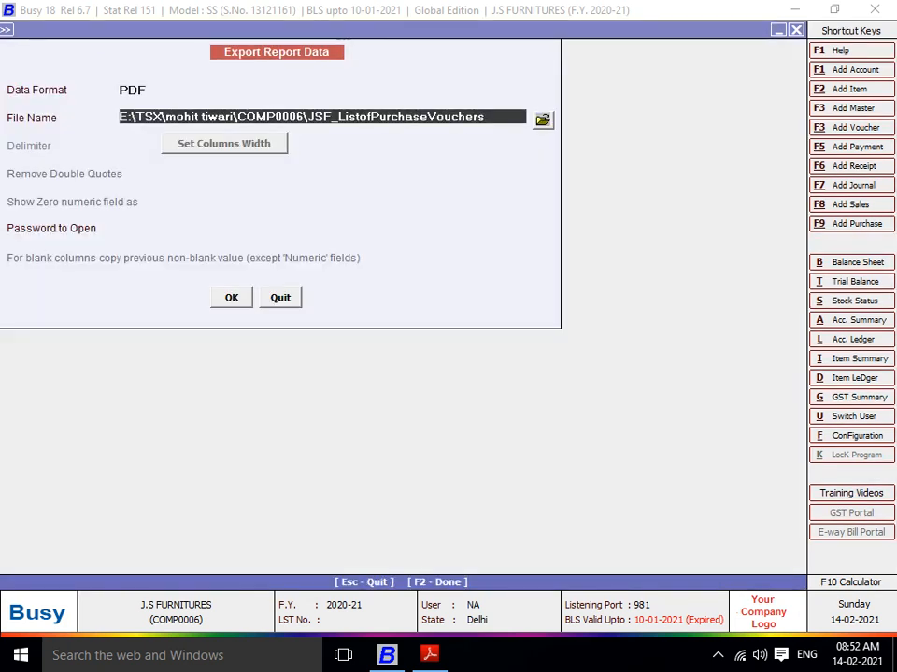
{"action": "key", "text": "Return"}
{"action": "key", "text": "Return"}
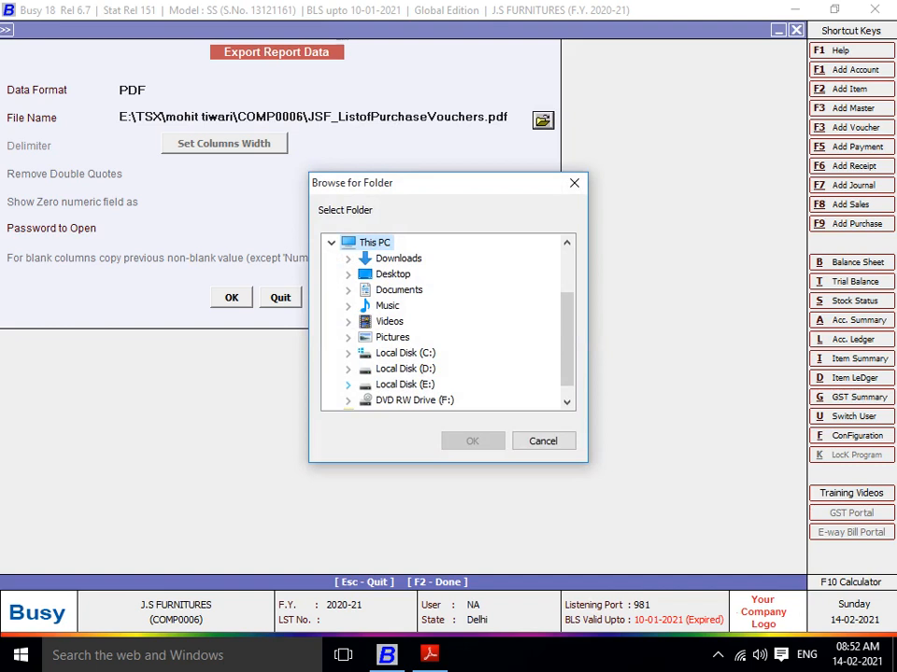
{"action": "left_click", "coordinate": [349, 385]}
{"action": "left_click", "coordinate": [364, 401]}
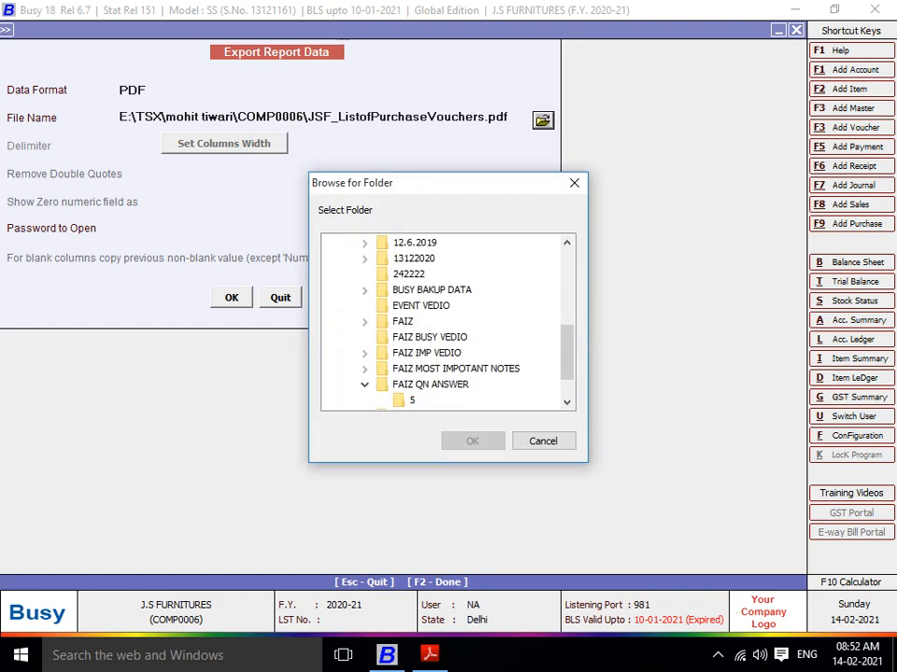
{"action": "left_click", "coordinate": [410, 401]}
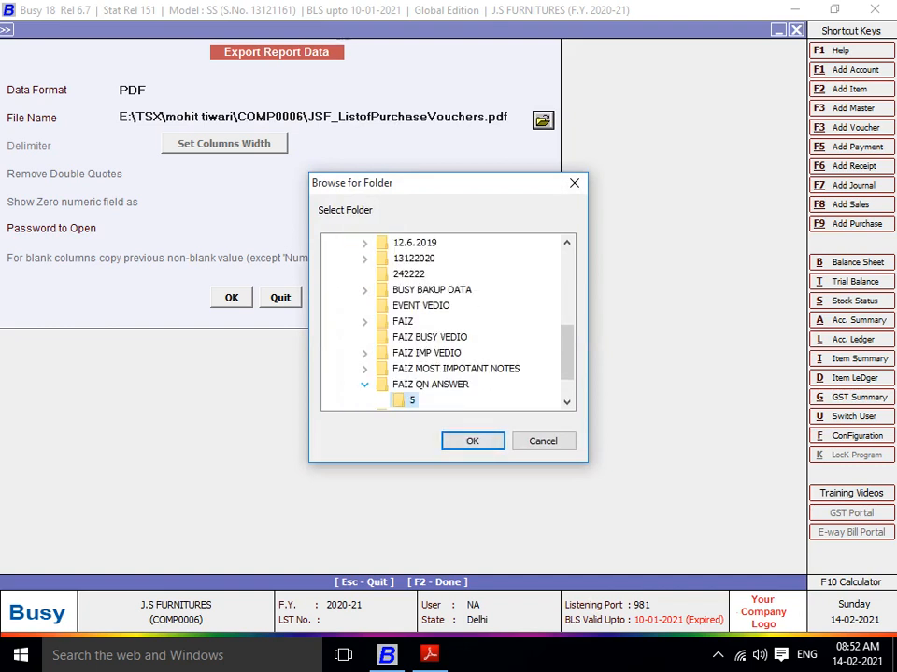
{"action": "key", "text": "Return"}
{"action": "key", "text": "Return"}
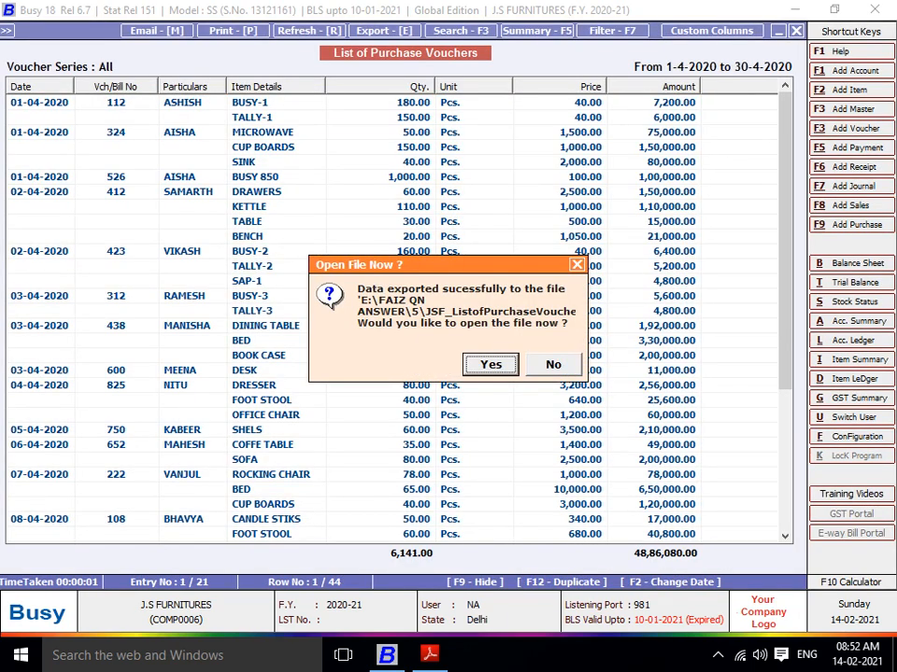
{"action": "key", "text": "Return"}
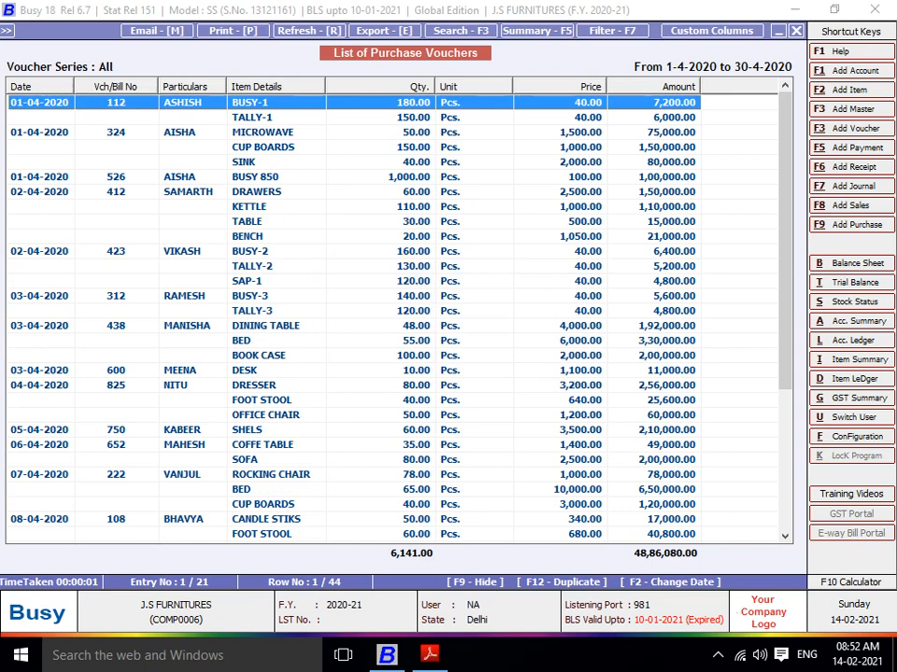
Read the day book balance question in Adobe Reader, switch back to Busy and close the purchase voucher list.
{"action": "key", "text": "alt+Tab"}
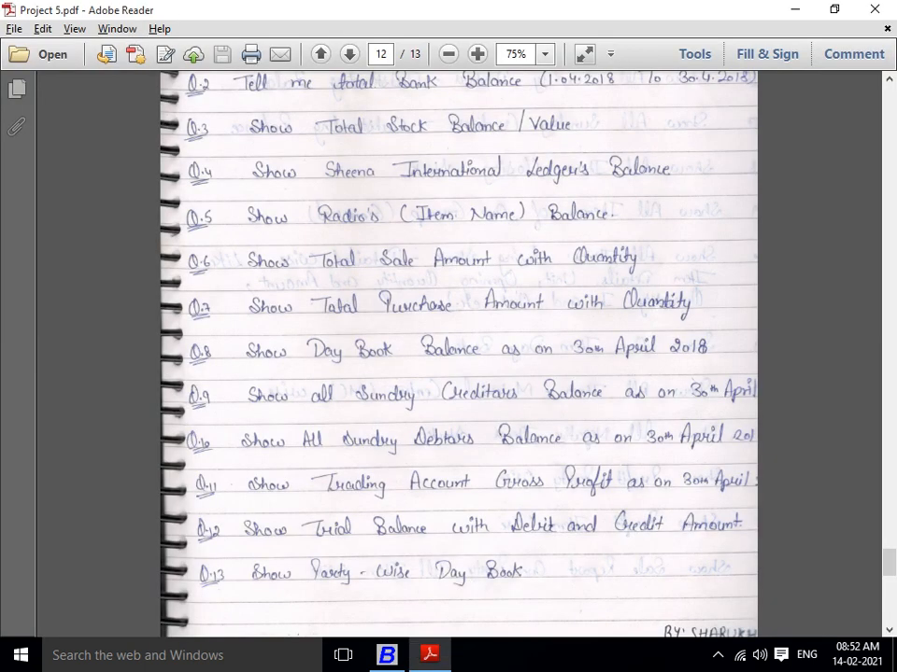
{"action": "scroll", "coordinate": [458, 355], "scroll_direction": "down", "scroll_amount": 1}
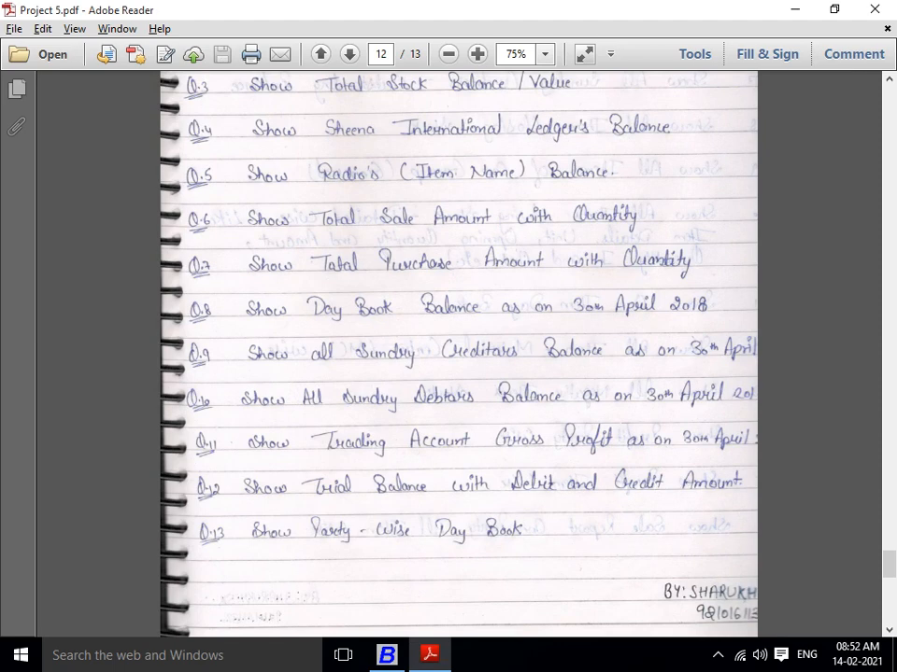
{"action": "key", "text": "alt+Tab"}
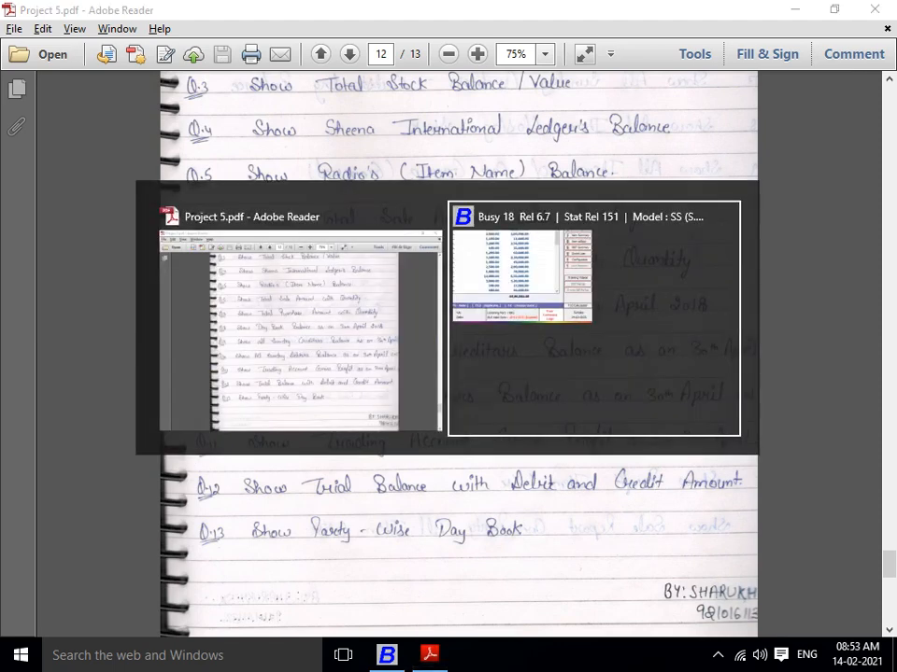
{"action": "key", "text": "Escape"}
{"action": "key", "text": "Escape"}
{"action": "key", "text": "Escape"}
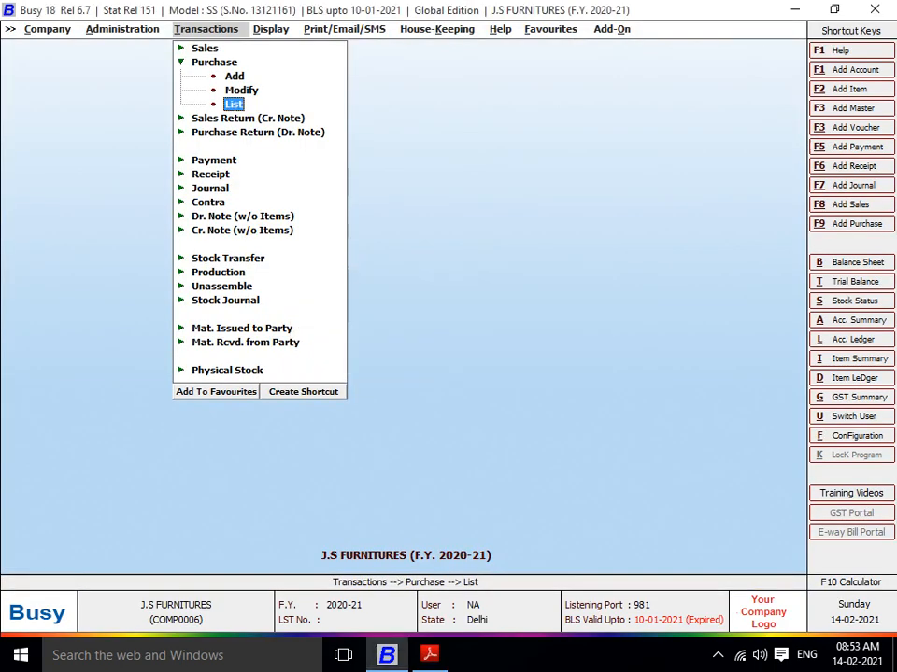
{"action": "key", "text": "Escape"}
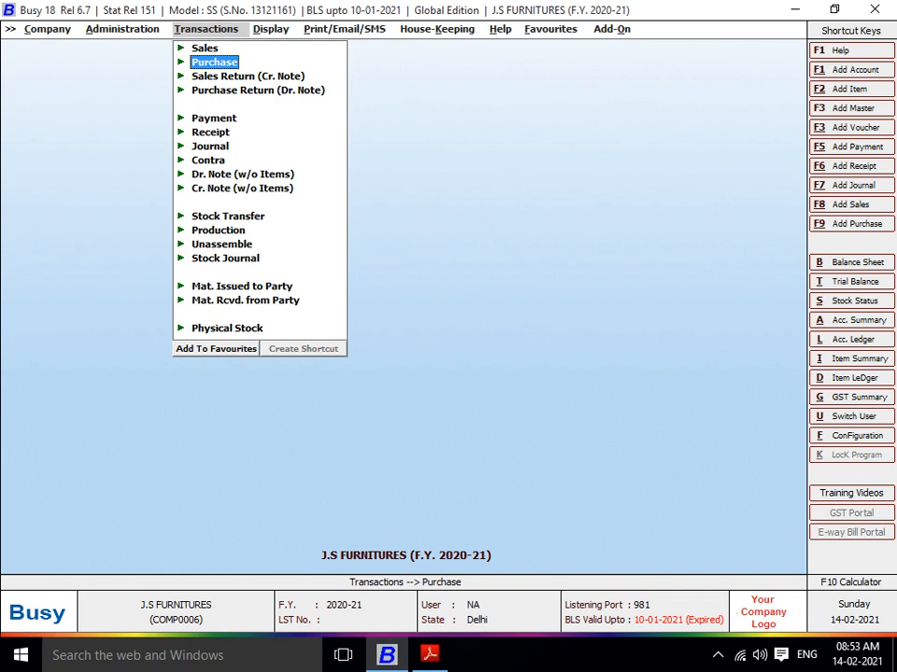
Open the Day Book report from the account books.
{"action": "key", "text": "Right"}
{"action": "key", "text": "Up"}
{"action": "key", "text": "Up"}
{"action": "key", "text": "Up"}
{"action": "key", "text": "Up"}
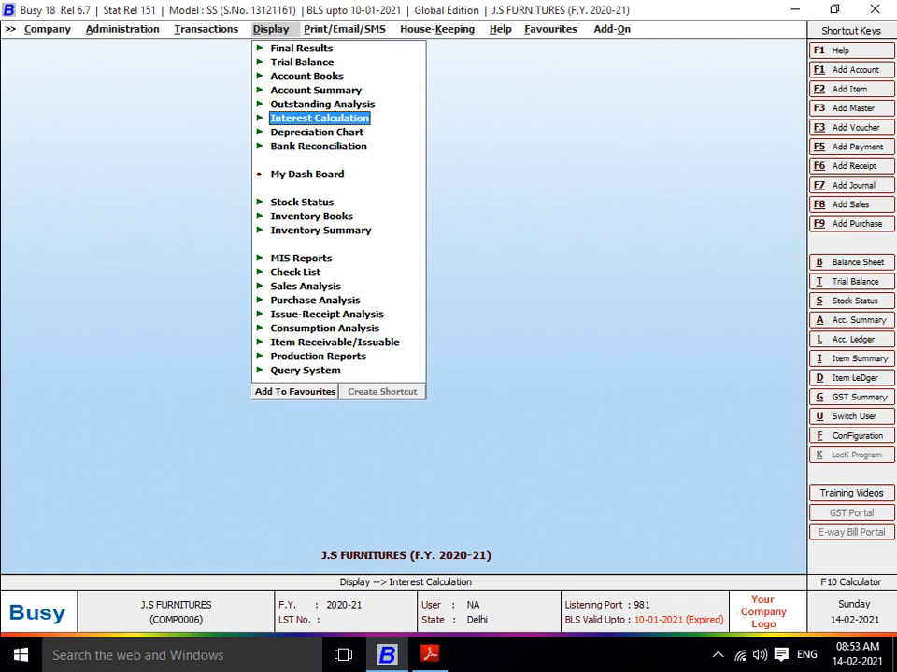
{"action": "key", "text": "Up"}
{"action": "key", "text": "Up"}
{"action": "key", "text": "Up"}
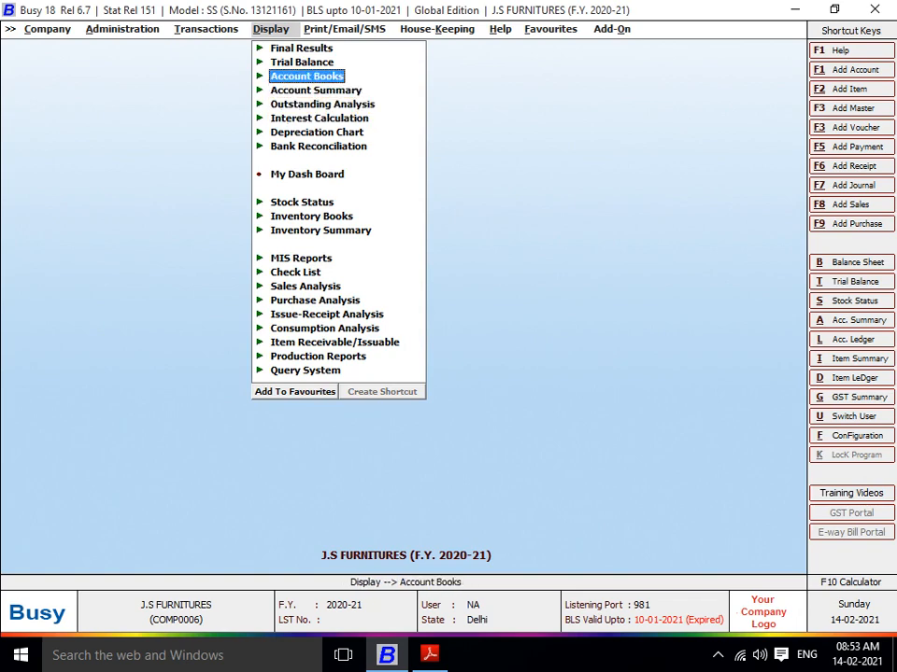
{"action": "key", "text": "Return"}
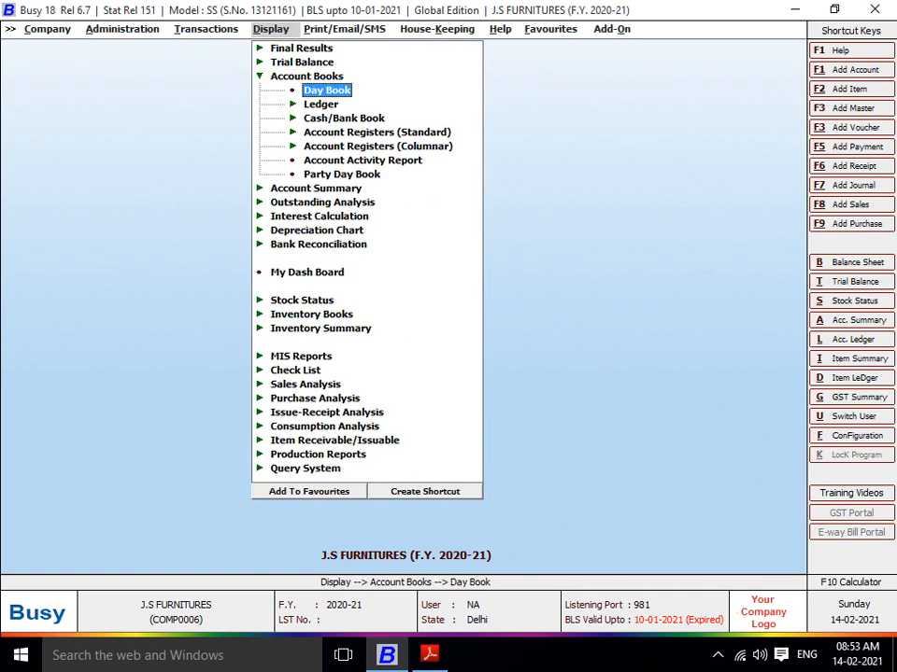
{"action": "key", "text": "Return"}
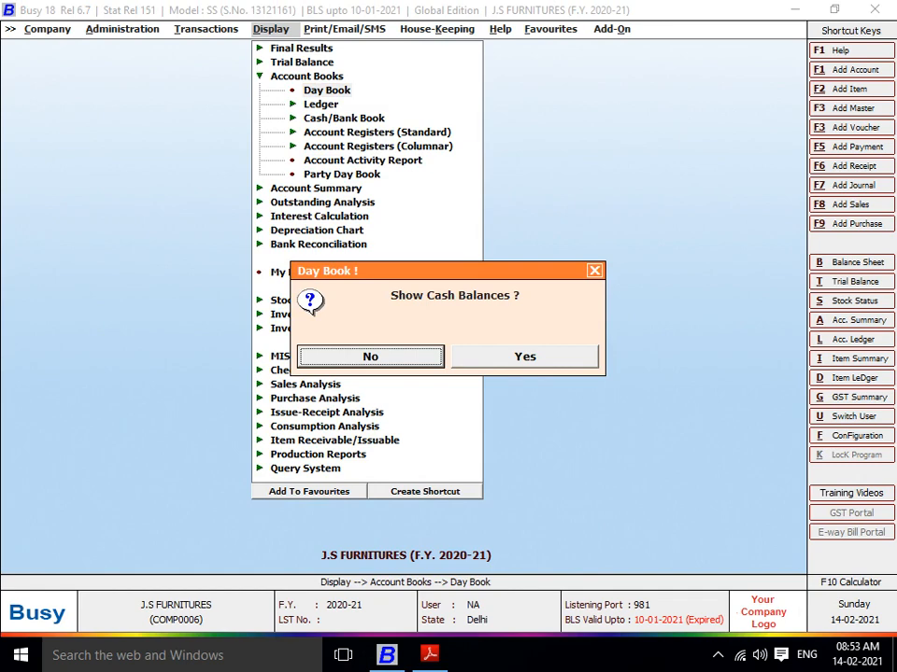
Check the day book question in Adobe Reader, return to Busy and display the day book from 01-04-2020 to 30-04-2020 without cash balances.
{"action": "key", "text": "alt+Tab"}
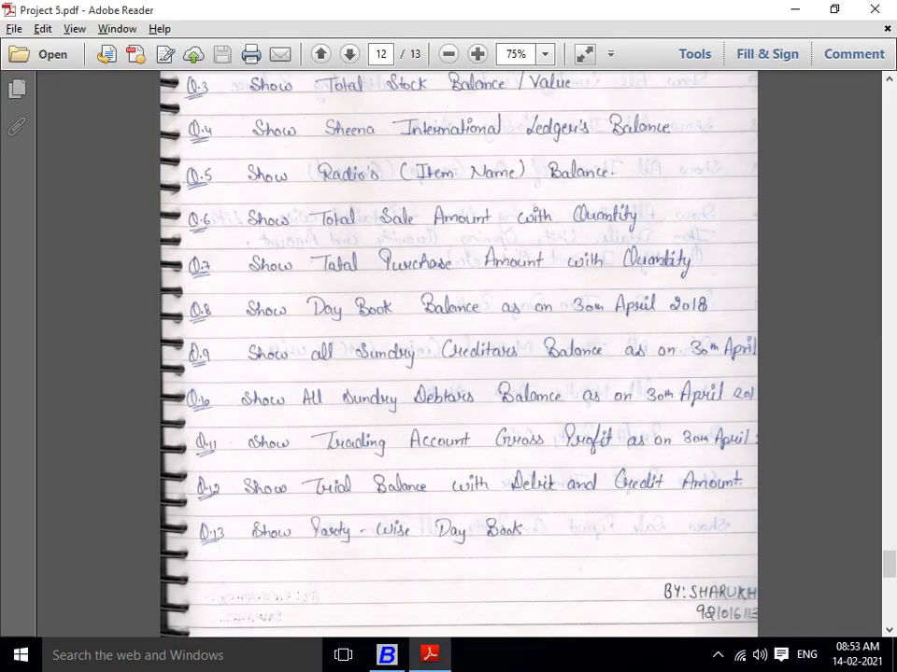
{"action": "key", "text": "alt+Tab"}
{"action": "key", "text": "Return"}
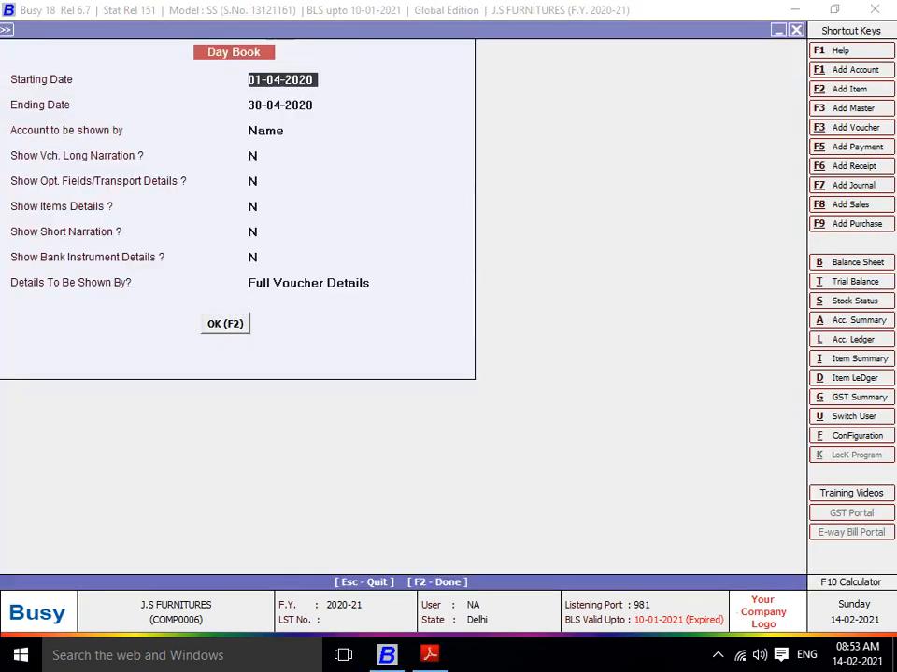
{"action": "key", "text": "Return"}
{"action": "key", "text": "Return"}
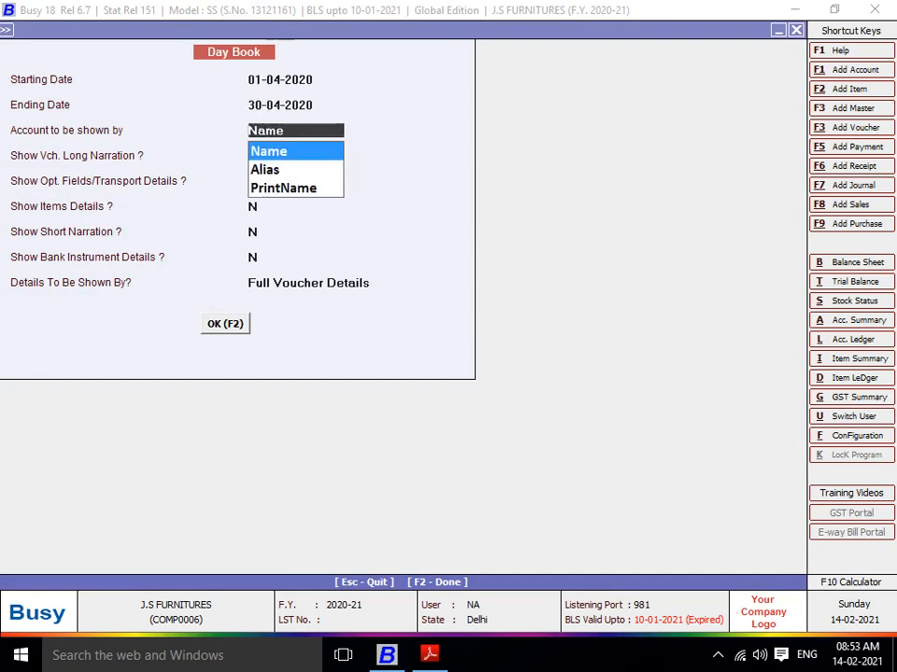
{"action": "key", "text": "F2"}
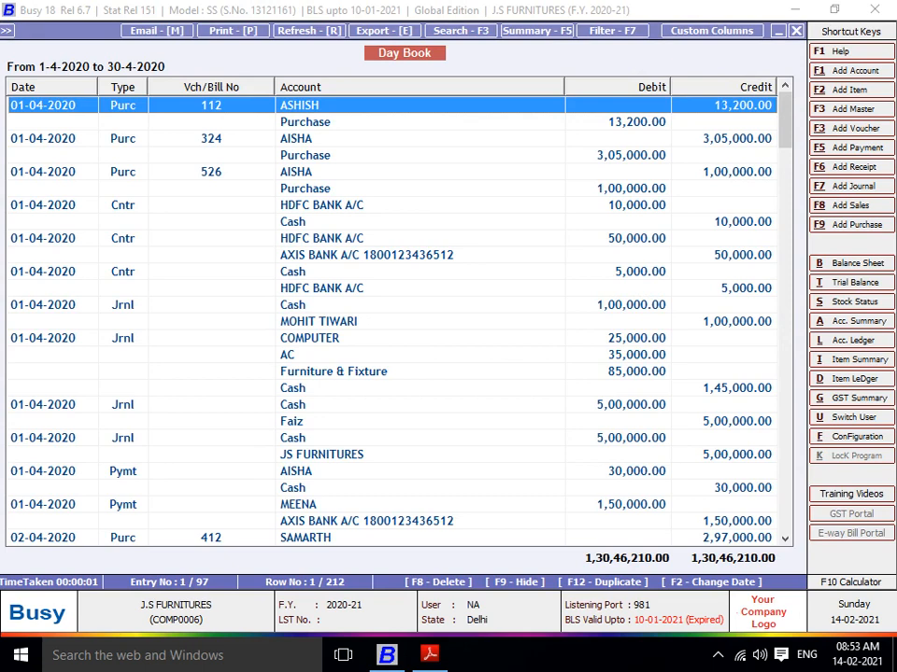
Restrict the day book to the single date 30-04-2020 by changing its starting date.
{"action": "key", "text": "F2"}
{"action": "type", "text": "30"}
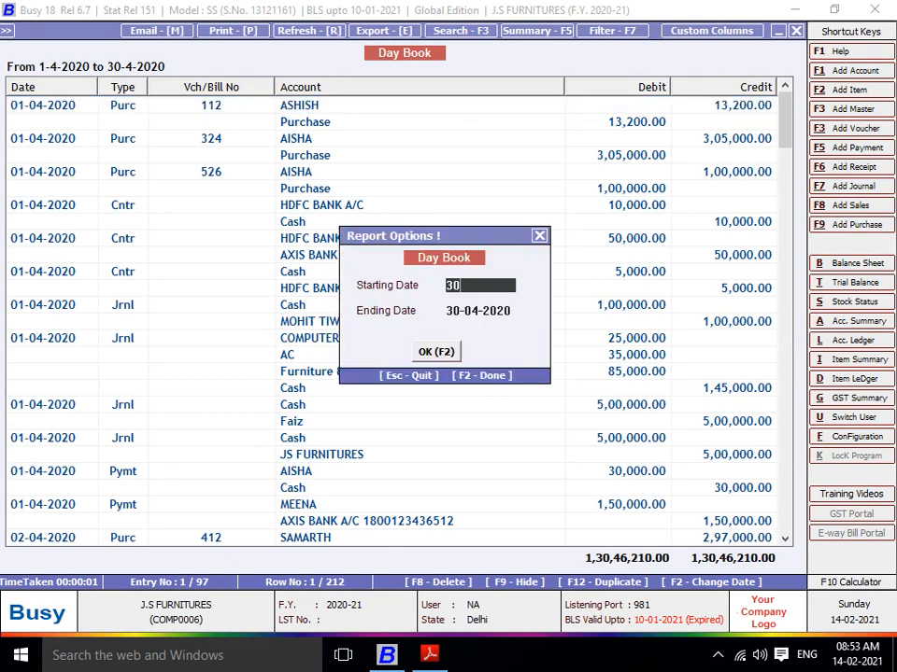
{"action": "key", "text": "Return"}
{"action": "key", "text": "Return"}
{"action": "key", "text": "Return"}
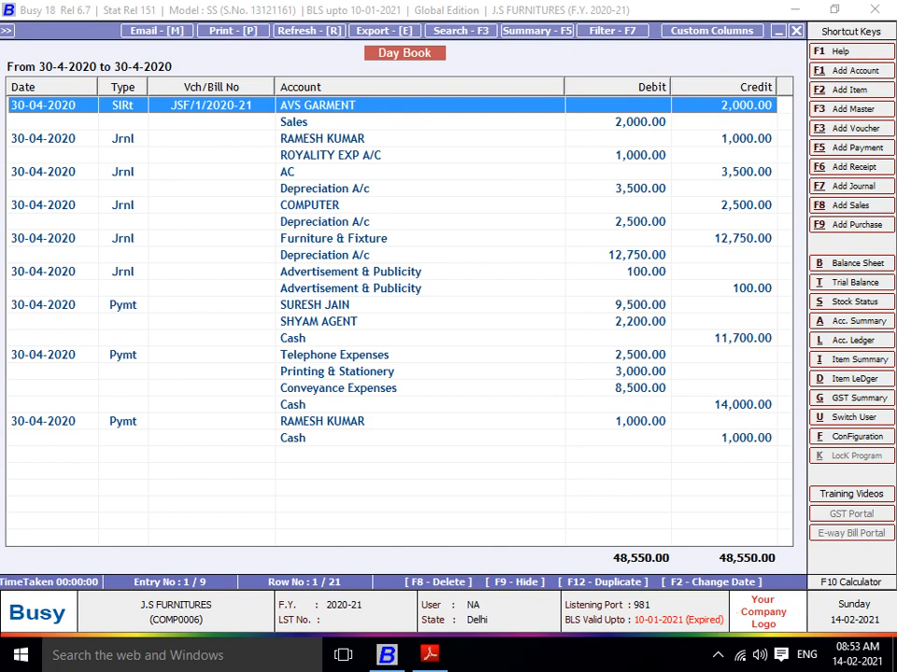
Export the day book as the PDF JSF_DayBook to subfolder 5 of the question-answer folder on drive E.
{"action": "left_click", "coordinate": [383, 31]}
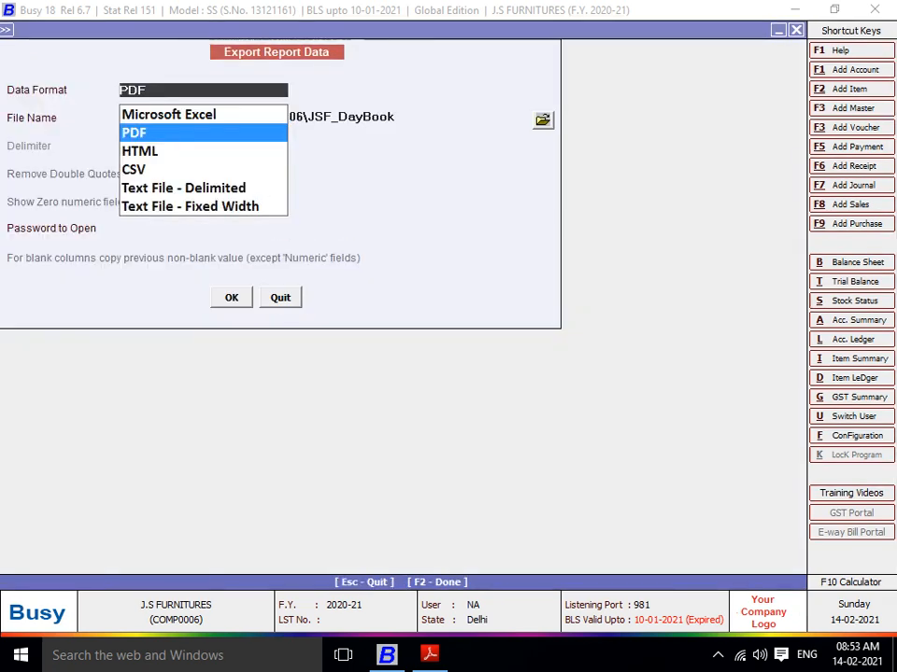
{"action": "key", "text": "Return"}
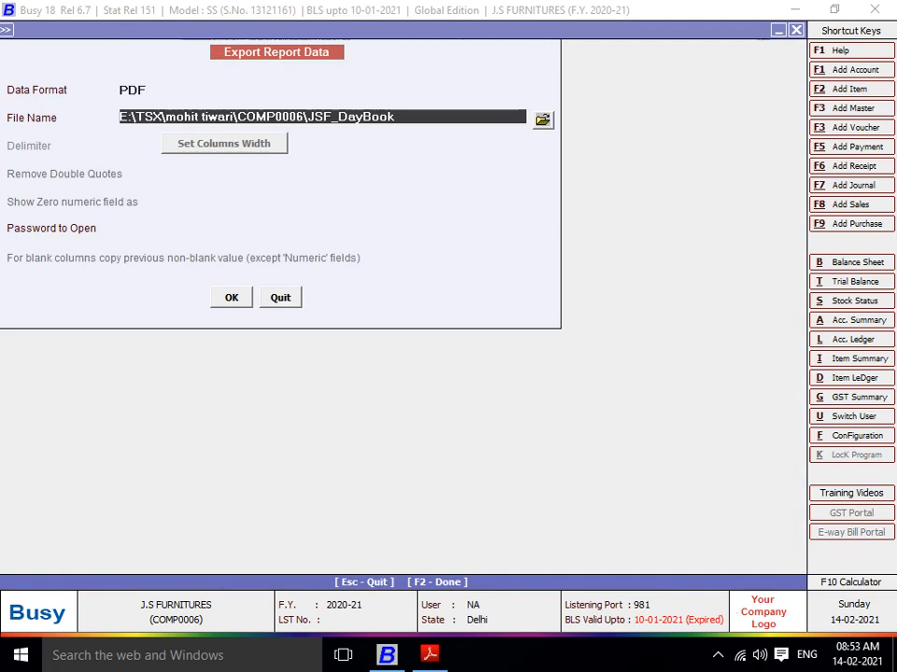
{"action": "key", "text": "Return"}
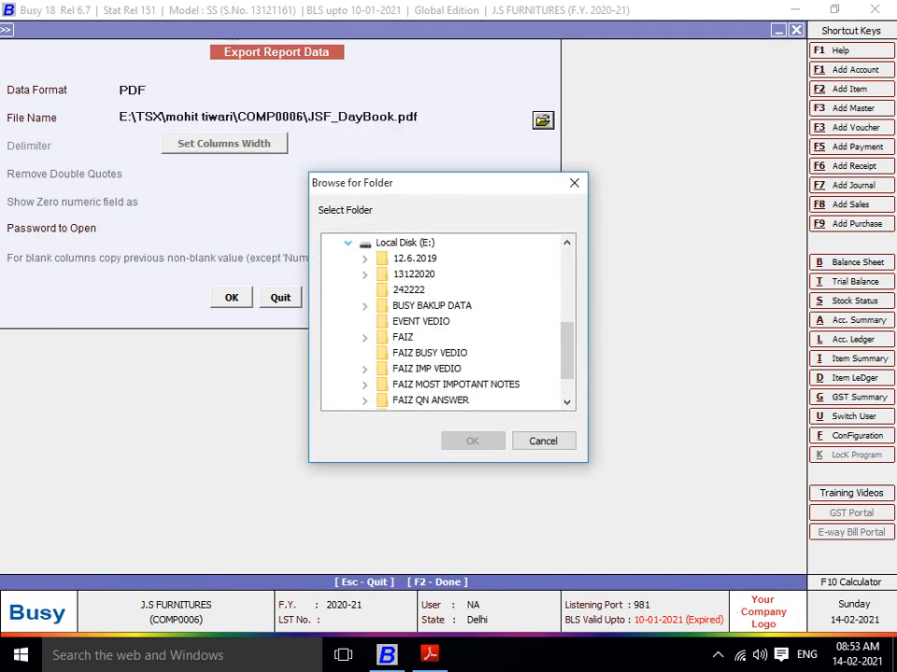
{"action": "left_click", "coordinate": [364, 400]}
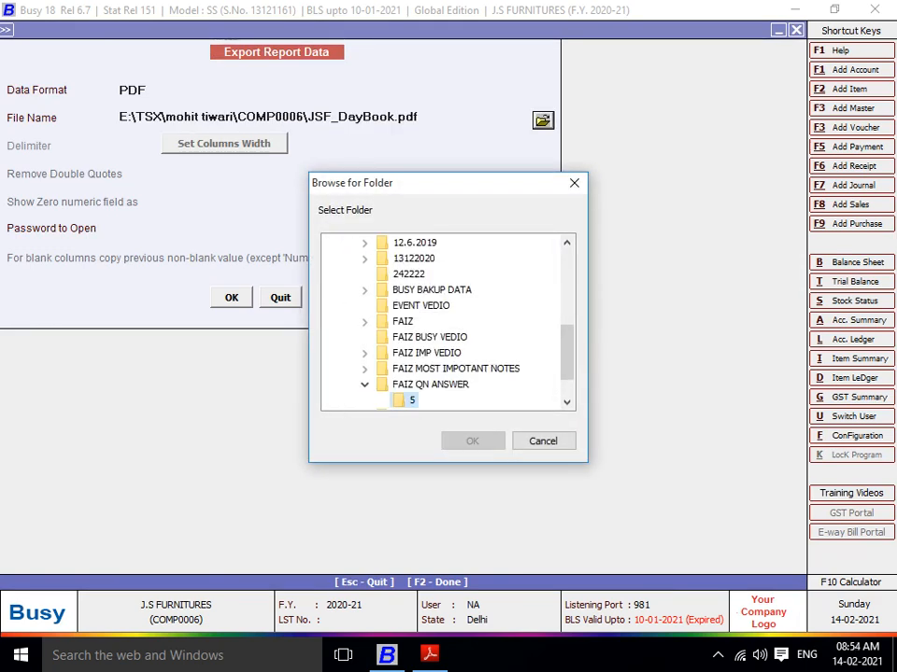
{"action": "left_click", "coordinate": [410, 398]}
{"action": "left_click", "coordinate": [472, 441]}
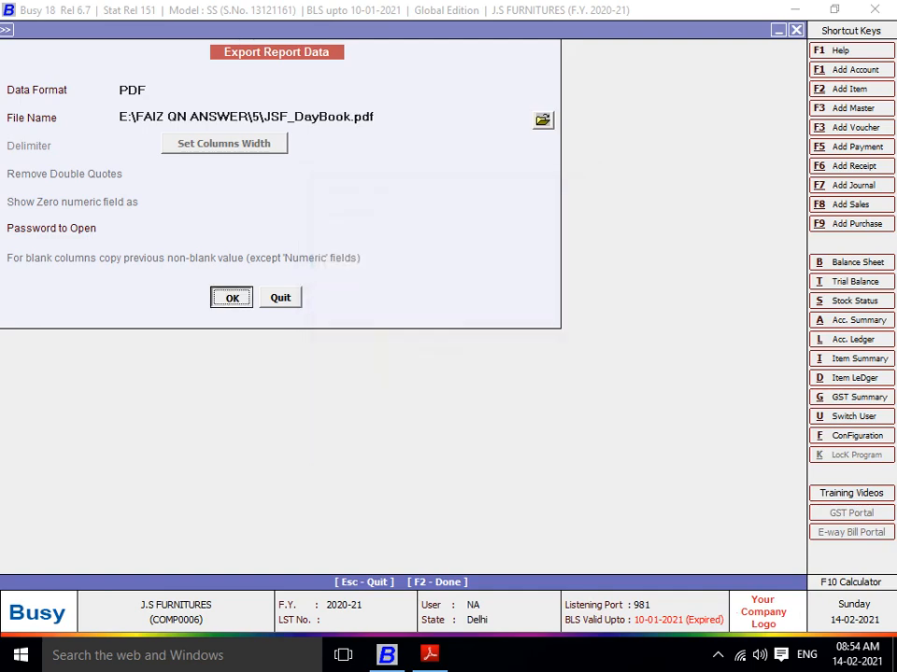
{"action": "key", "text": "Return"}
{"action": "key", "text": "Return"}
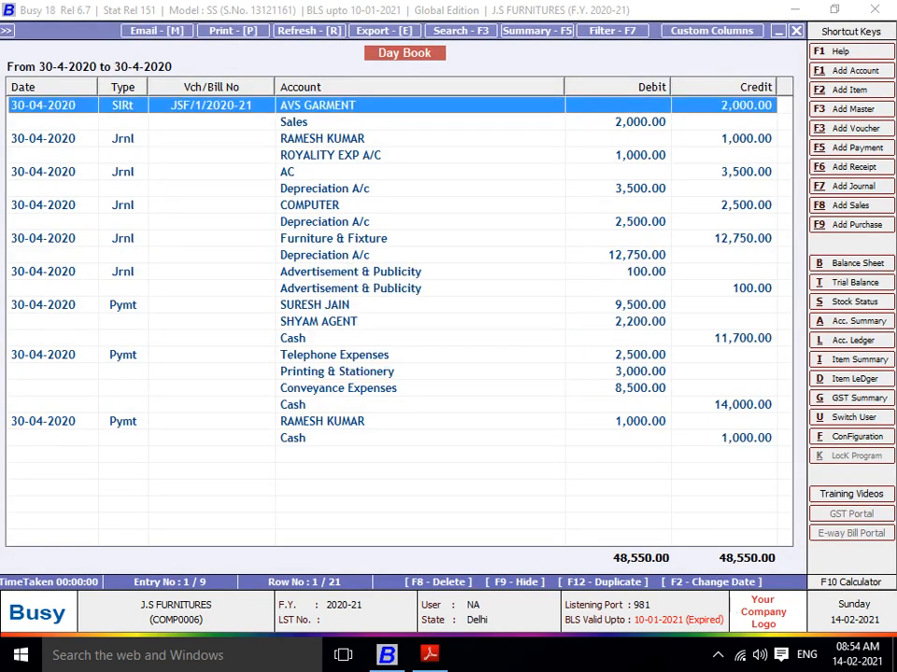
Read the sundry creditors balance question in Adobe Reader, switch back to Busy and close the day book.
{"action": "key", "text": "alt+Tab"}
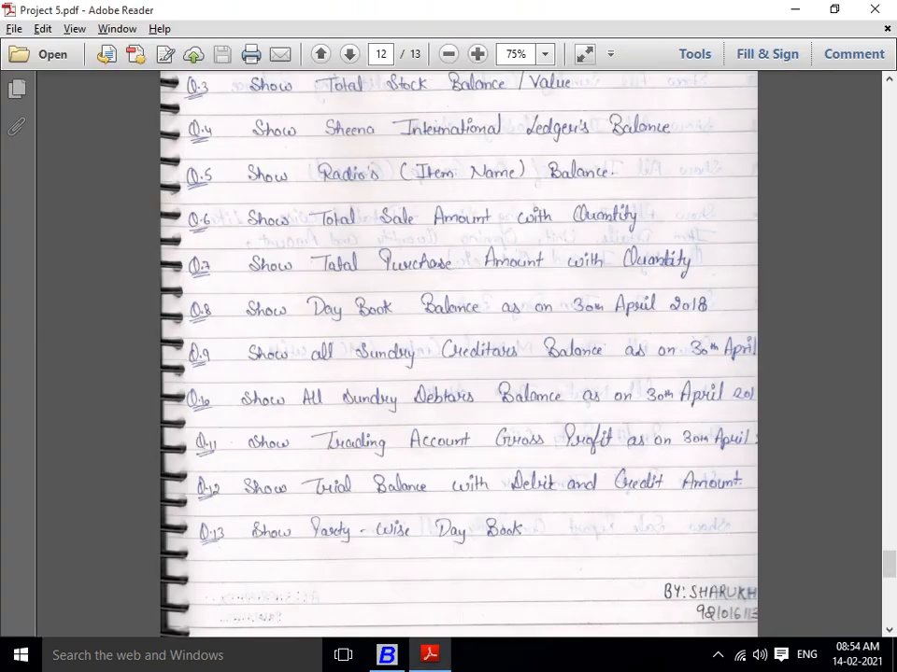
{"action": "scroll", "coordinate": [457, 355], "scroll_direction": "down", "scroll_amount": 1}
{"action": "scroll", "coordinate": [458, 355], "scroll_direction": "down", "scroll_amount": 1}
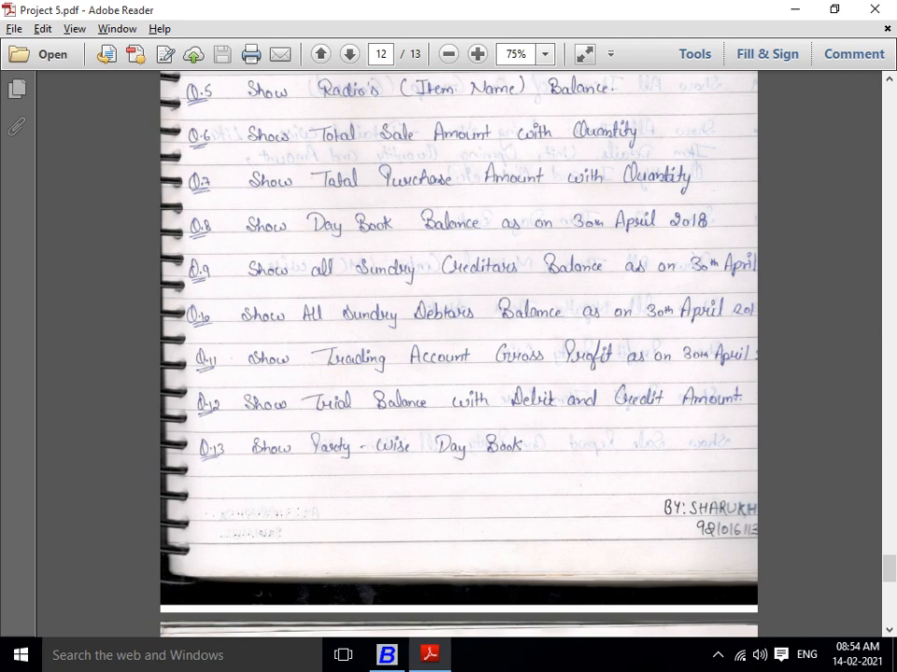
{"action": "key", "text": "alt+Tab"}
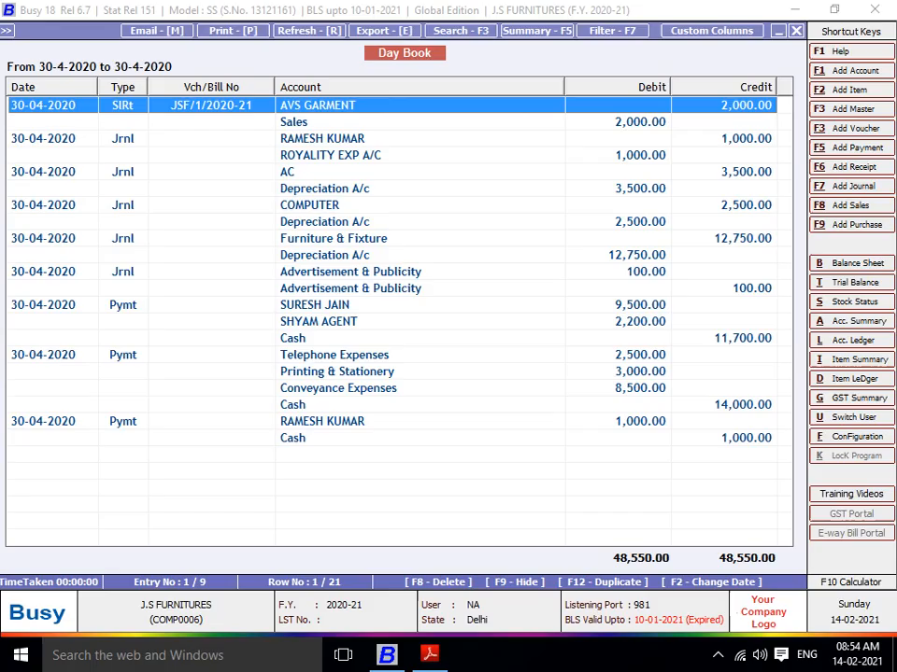
{"action": "key", "text": "Escape"}
{"action": "key", "text": "Escape"}
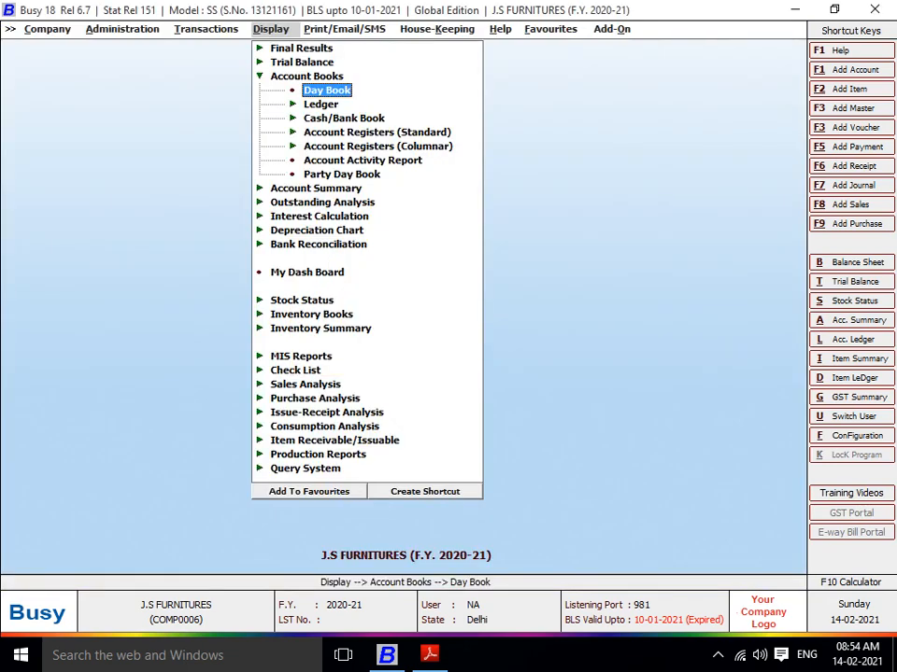
{"action": "key", "text": "Escape"}
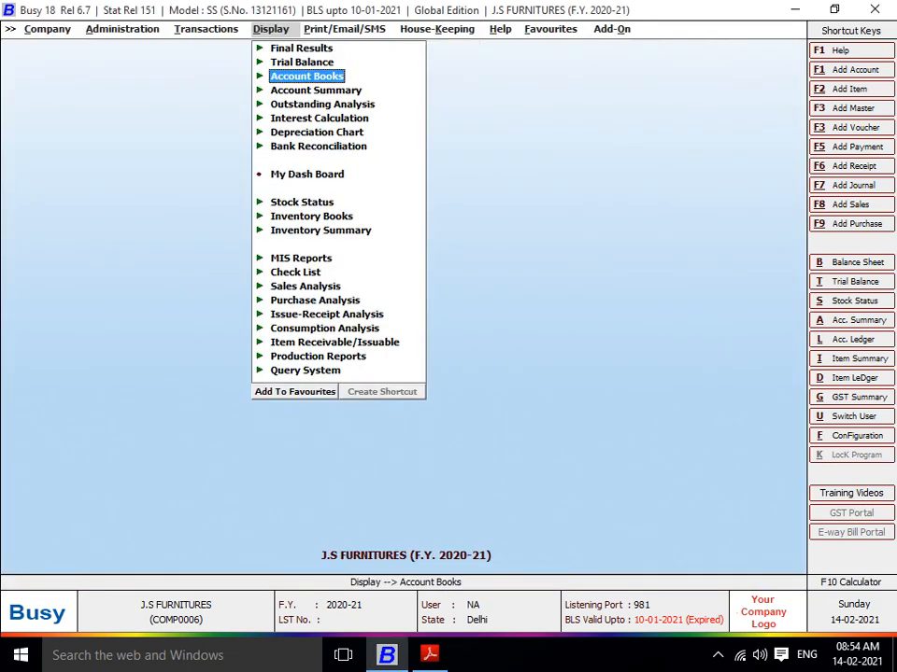
Open the Amount Payable outstanding analysis for a group of accounts.
{"action": "key", "text": "Down"}
{"action": "key", "text": "Down"}
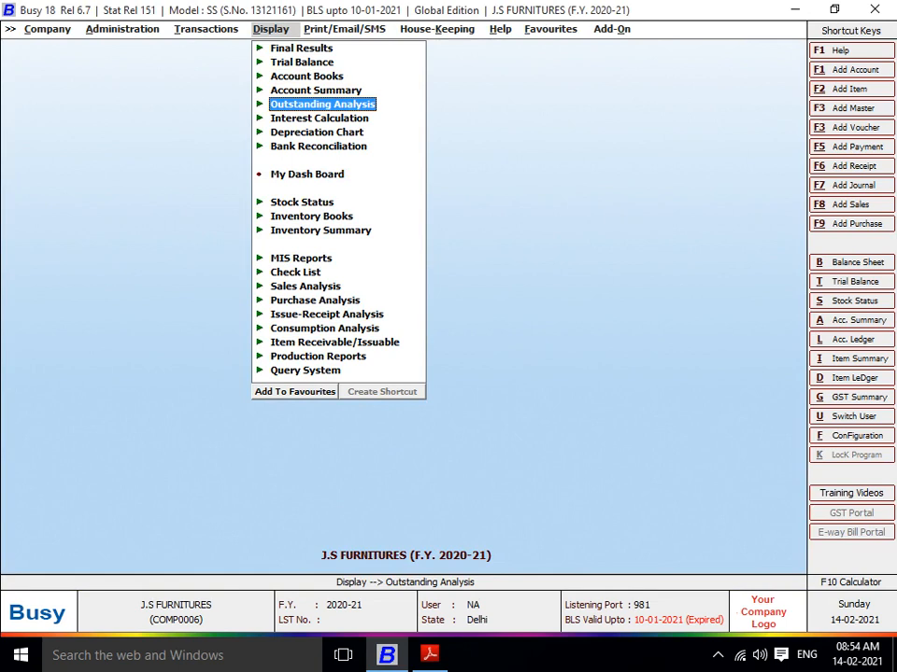
{"action": "key", "text": "Return"}
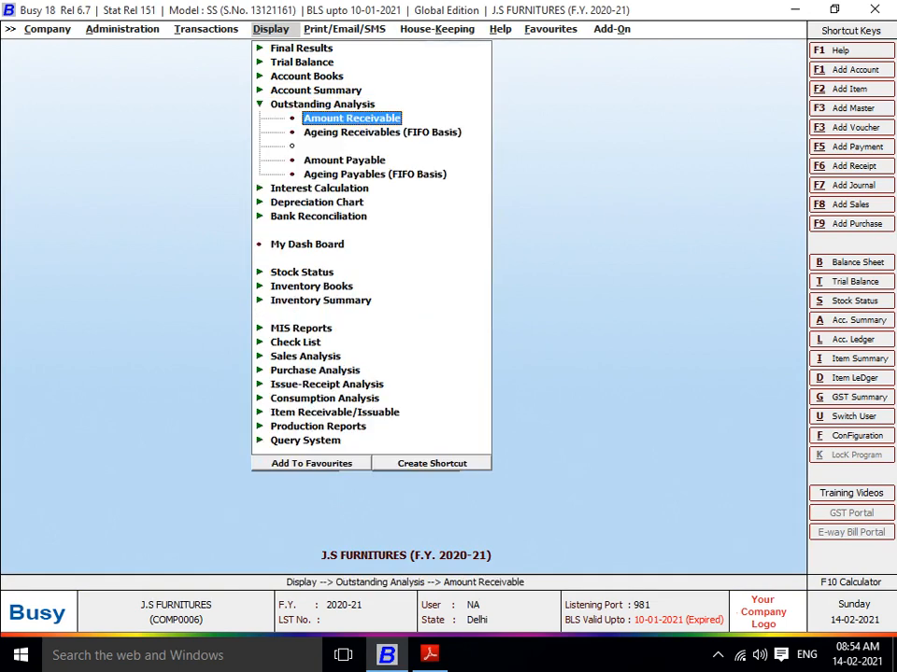
{"action": "key", "text": "Down"}
{"action": "key", "text": "Down"}
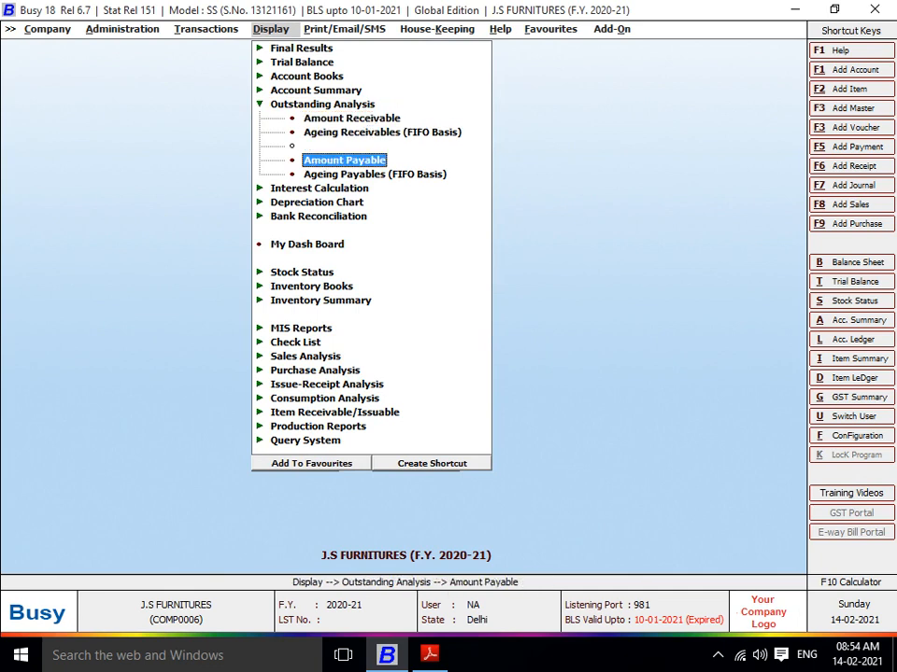
{"action": "key", "text": "Up"}
{"action": "key", "text": "Up"}
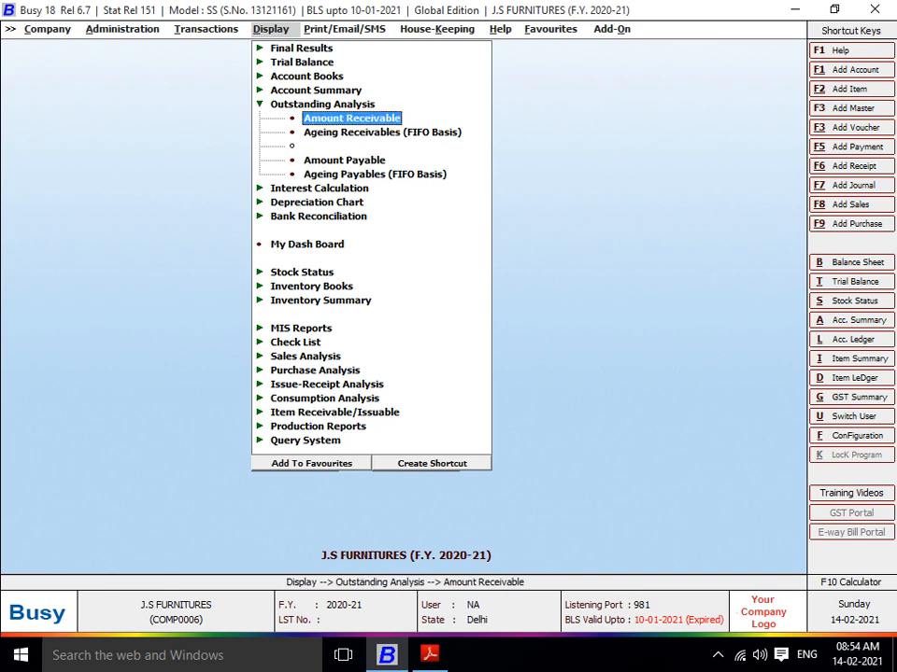
{"action": "key", "text": "Down"}
{"action": "key", "text": "Down"}
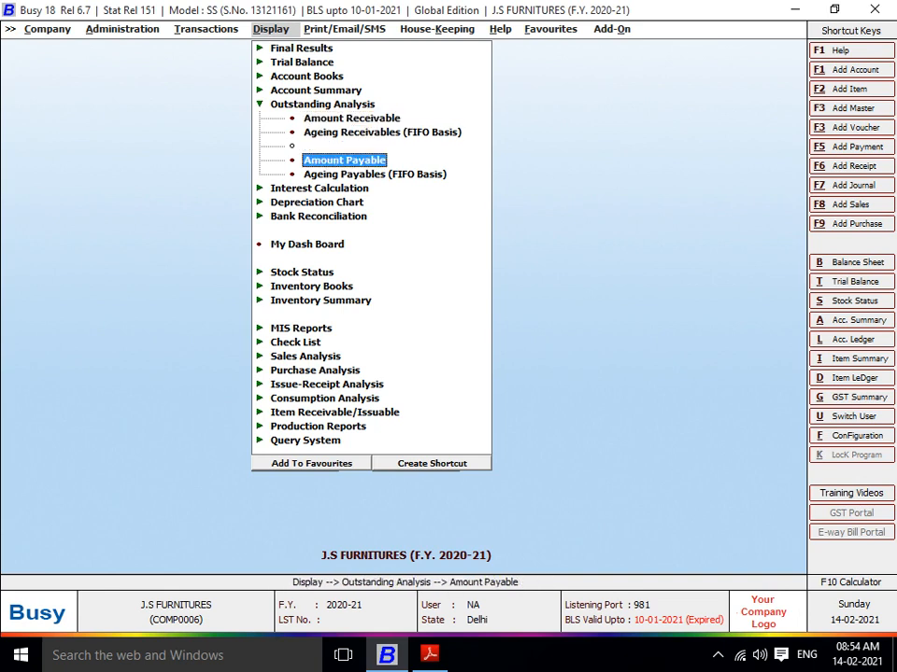
{"action": "key", "text": "Return"}
{"action": "key", "text": "Right"}
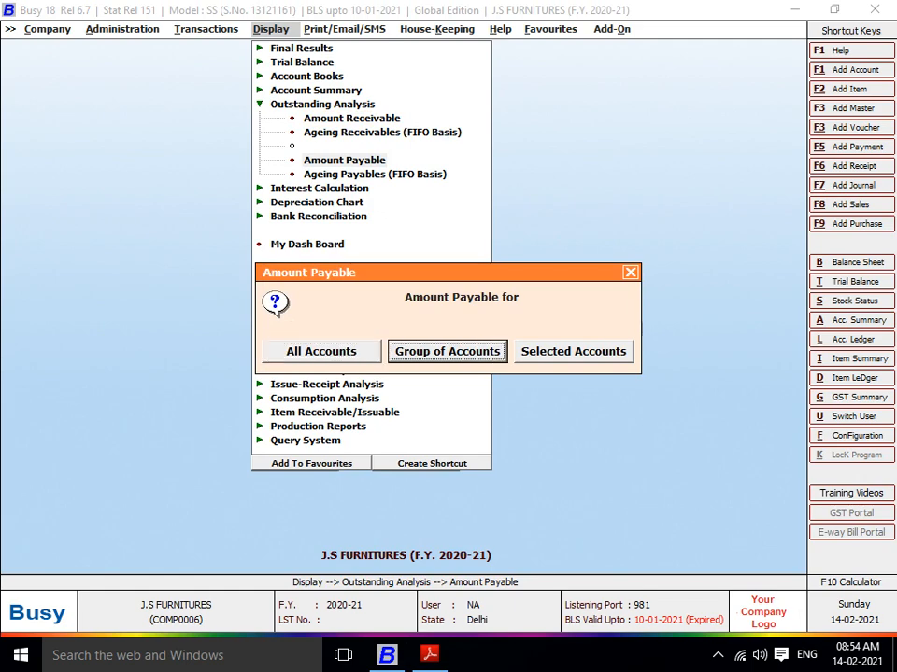
{"action": "key", "text": "Return"}
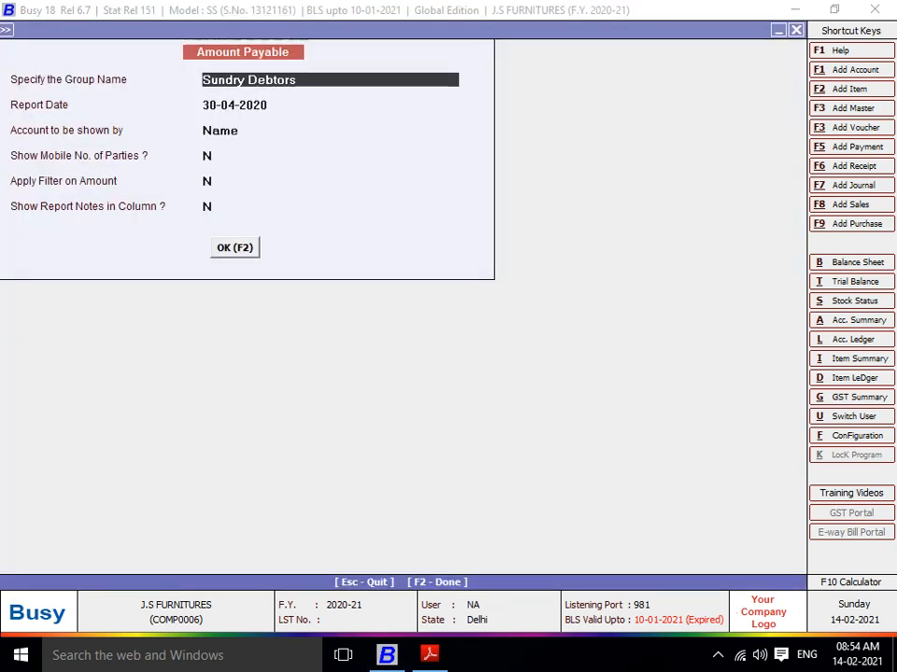
Display the amounts payable for the Sundry Creditors group as on 30-04-2020, with accounts shown by name.
{"action": "type", "text": "SUN"}
{"action": "key", "text": "Return"}
{"action": "key", "text": "Return"}
{"action": "key", "text": "Return"}
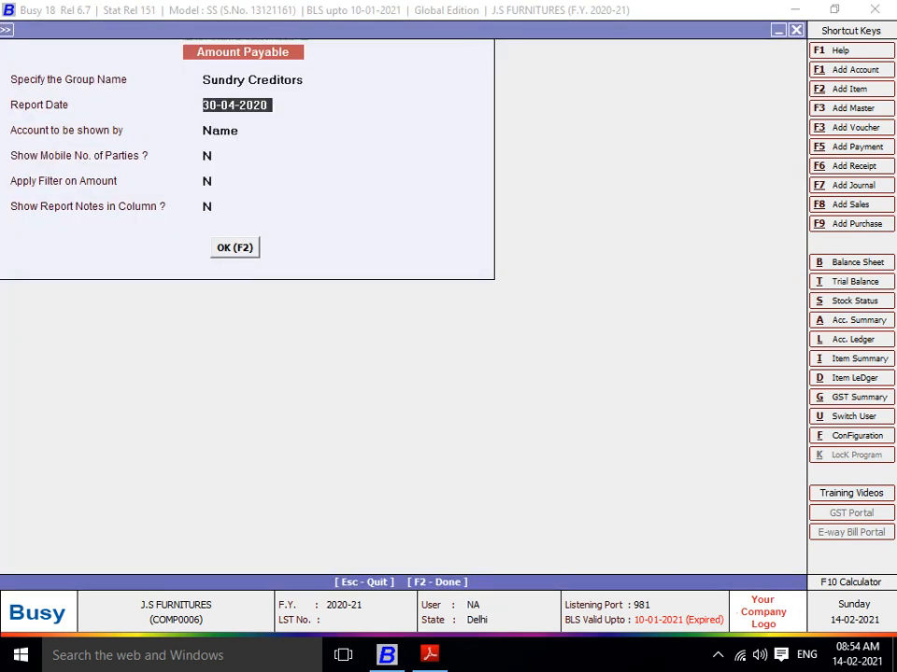
{"action": "key", "text": "Return"}
{"action": "key", "text": "Return"}
{"action": "key", "text": "Return"}
{"action": "key", "text": "Return"}
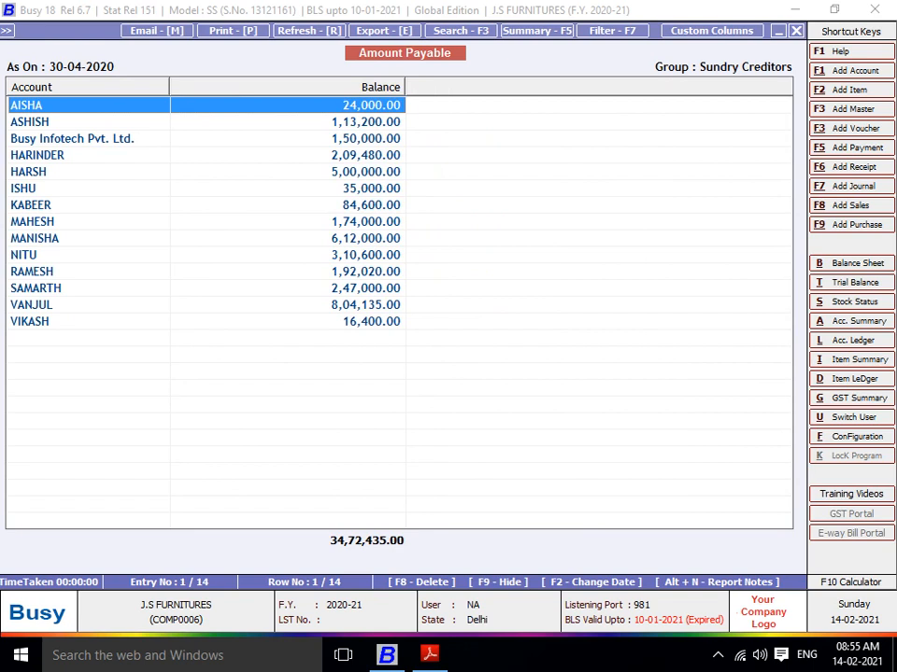
Examine the individual creditors' balances in the amount payable list.
{"action": "key", "text": "Up"}
{"action": "key", "text": "Up"}
{"action": "key", "text": "Up"}
{"action": "key", "text": "Up"}
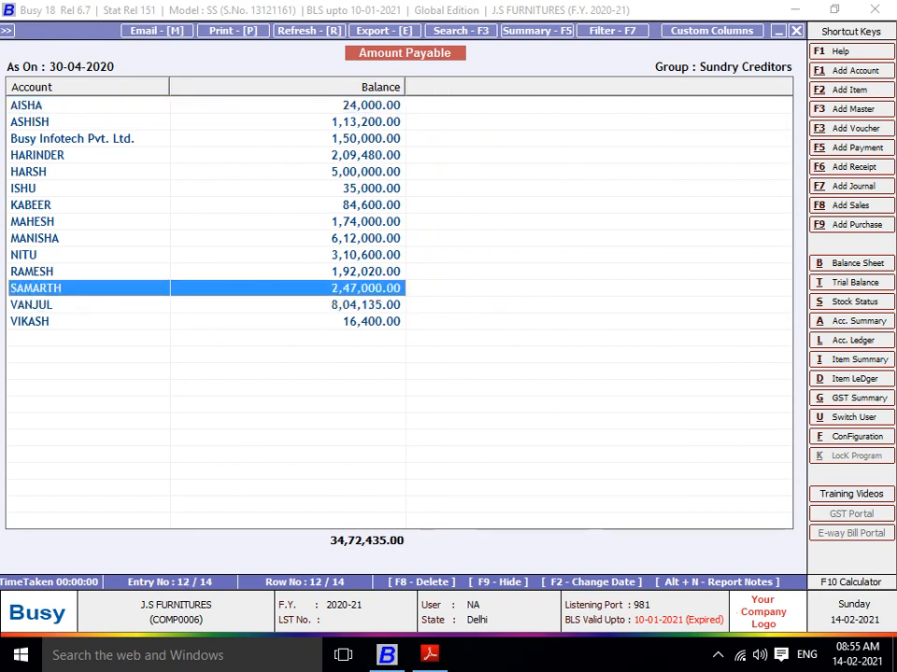
{"action": "key", "text": "Up"}
{"action": "key", "text": "Up"}
{"action": "key", "text": "Up"}
{"action": "key", "text": "Up"}
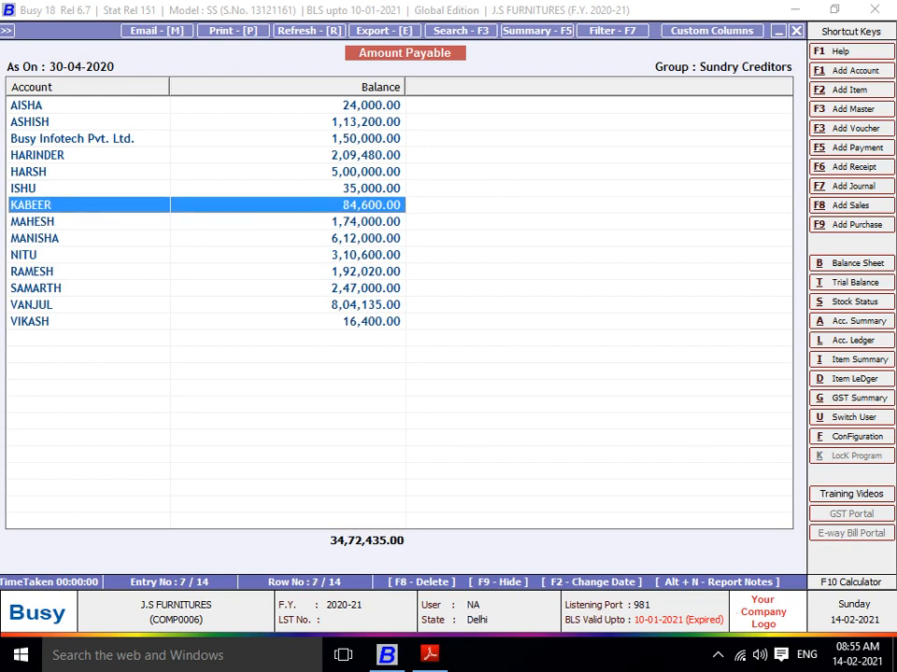
Export the amount payable report as the PDF JSF_AmountPayable to subfolder 5 of the question-answer folder on drive E.
{"action": "key", "text": "alt+e"}
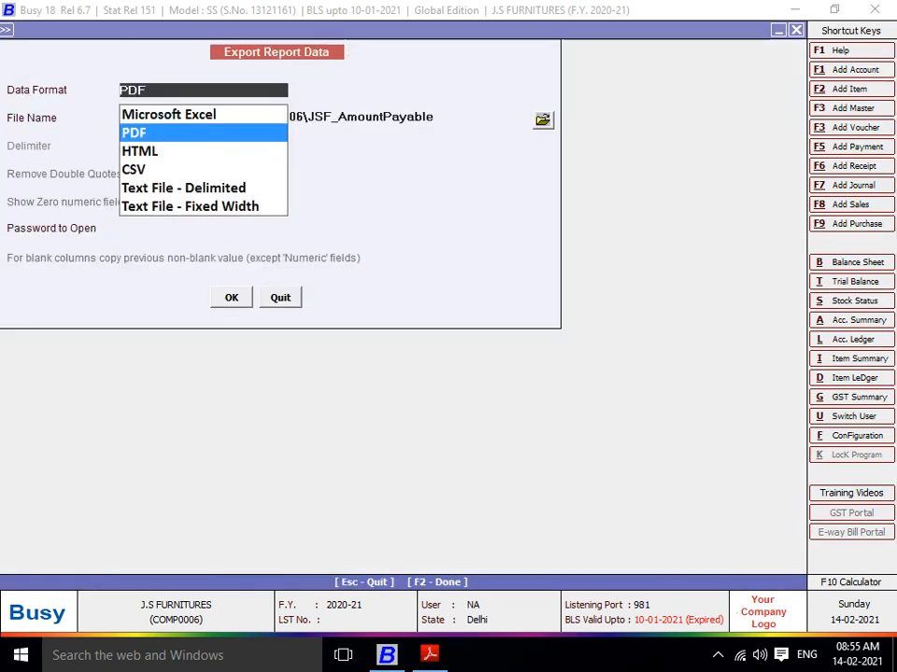
{"action": "key", "text": "Return"}
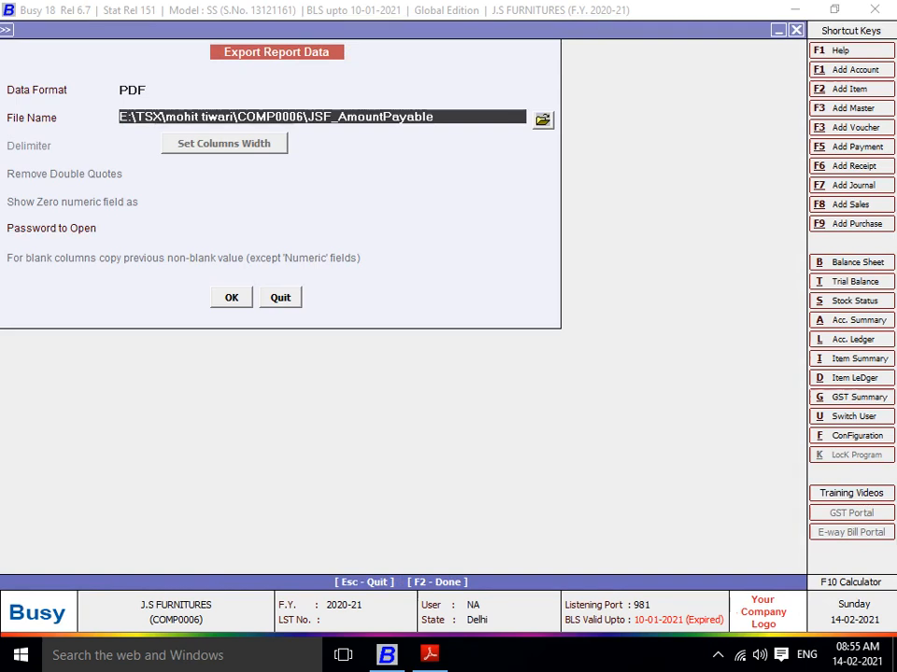
{"action": "key", "text": "Return"}
{"action": "key", "text": "Return"}
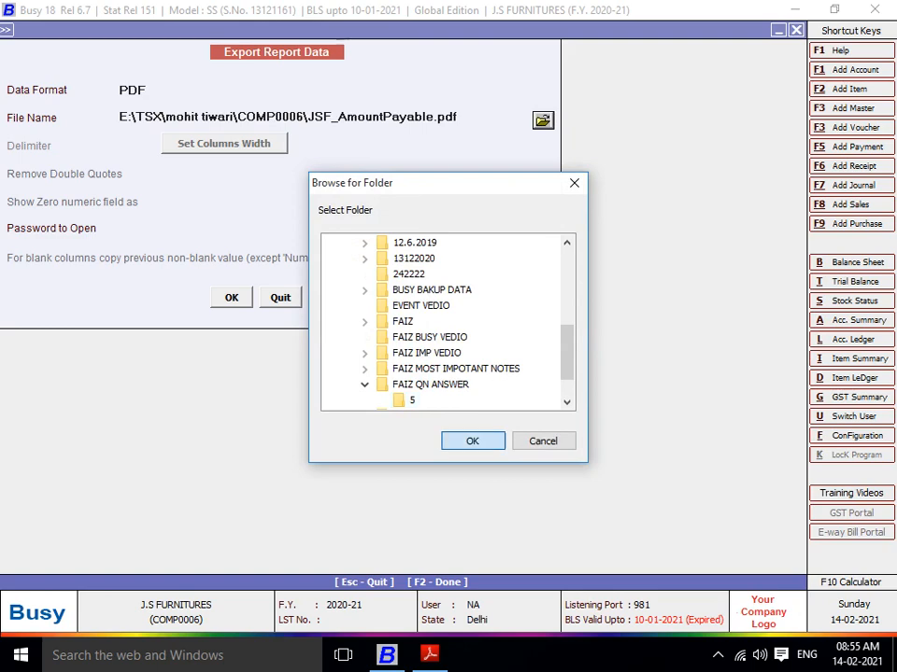
Export the Amount Payable report as PDF to folder 5 inside the QN ANSWER folder on drive E:.
{"action": "key", "text": "Return"}
{"action": "key", "text": "Return"}
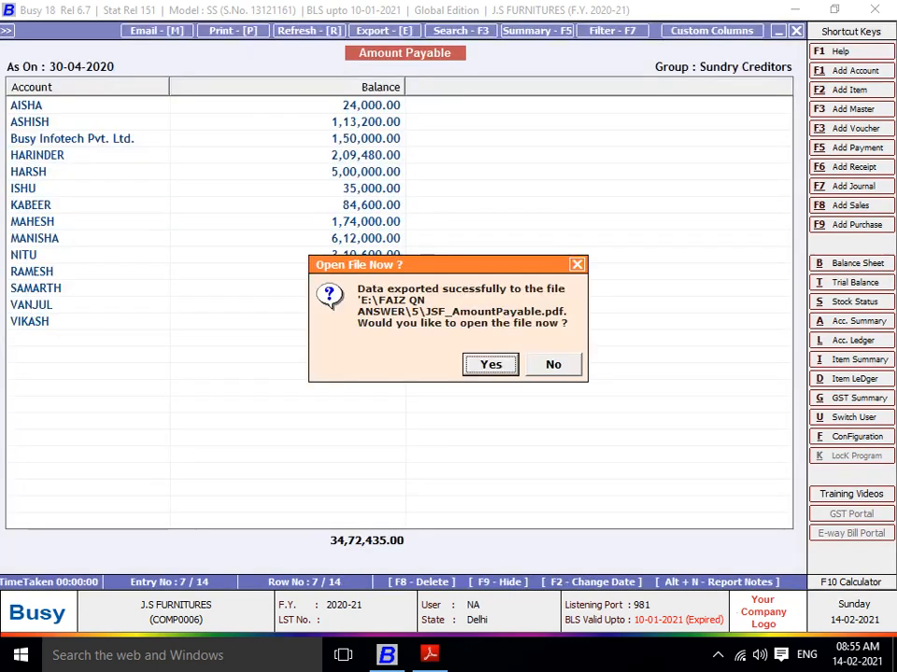
{"action": "key", "text": "Return"}
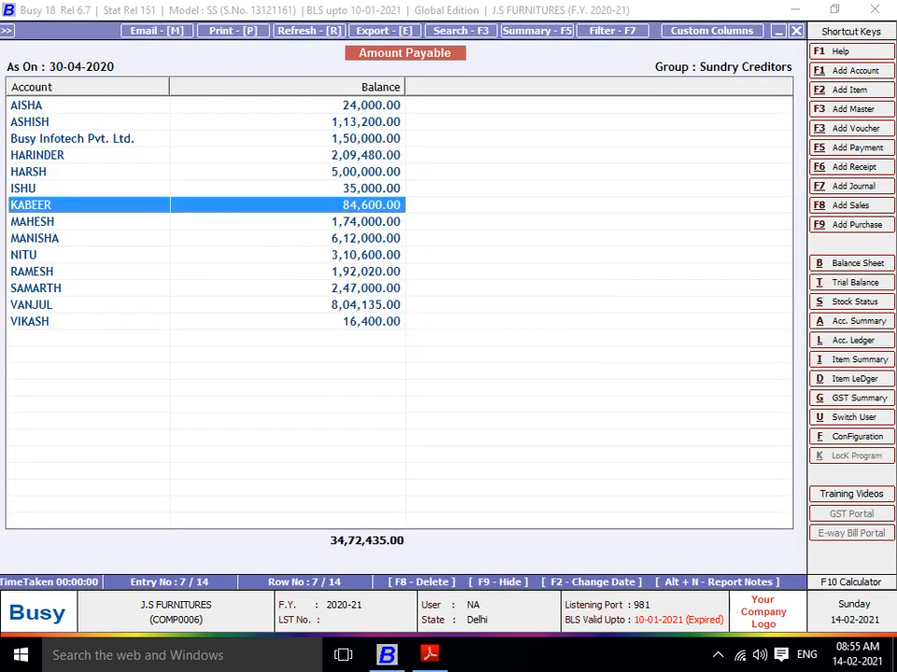
Check the question list in Adobe Reader, return to Busy and leave the Amount Payable report.
{"action": "key", "text": "alt+Tab"}
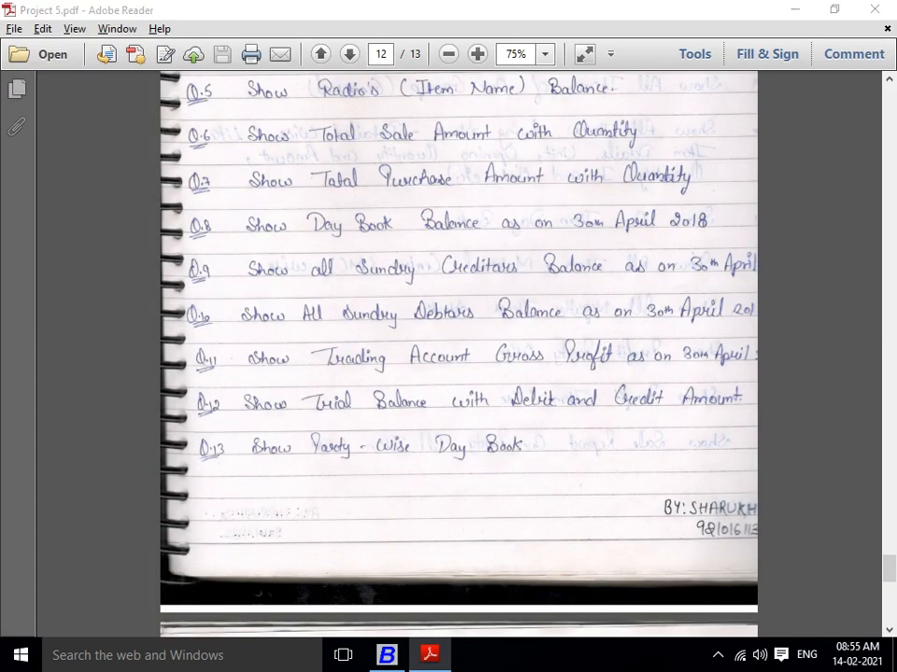
{"action": "key", "text": "alt+Tab"}
{"action": "key", "text": "Escape"}
{"action": "key", "text": "Escape"}
{"action": "key", "text": "Escape"}
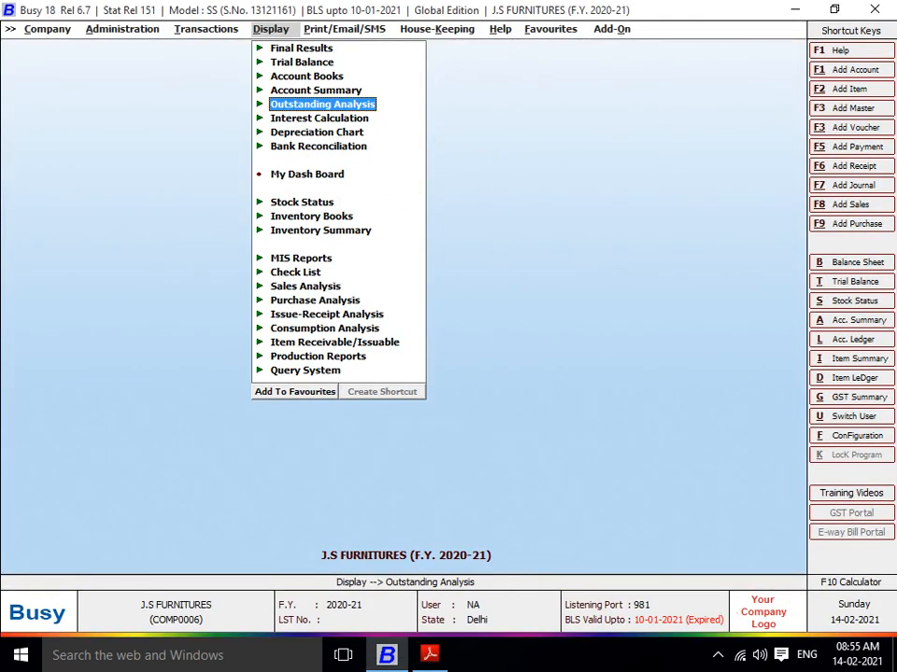
Open the options of the Balance Sheet report and accept 01-04-2020 to 30-04-2020 as its period.
{"action": "key", "text": "Up"}
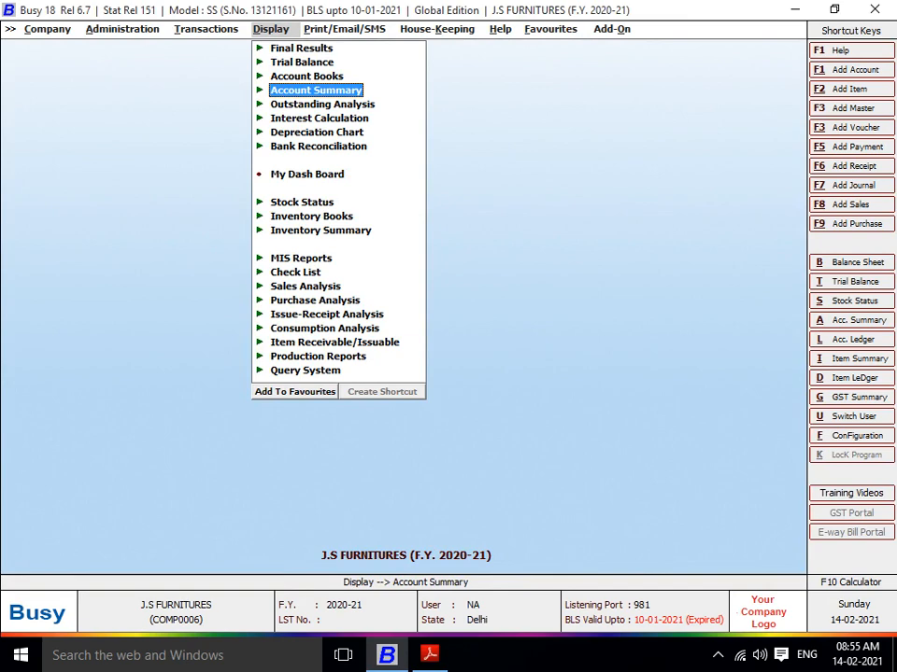
{"action": "key", "text": "Up"}
{"action": "key", "text": "Up"}
{"action": "key", "text": "Up"}
{"action": "key", "text": "Return"}
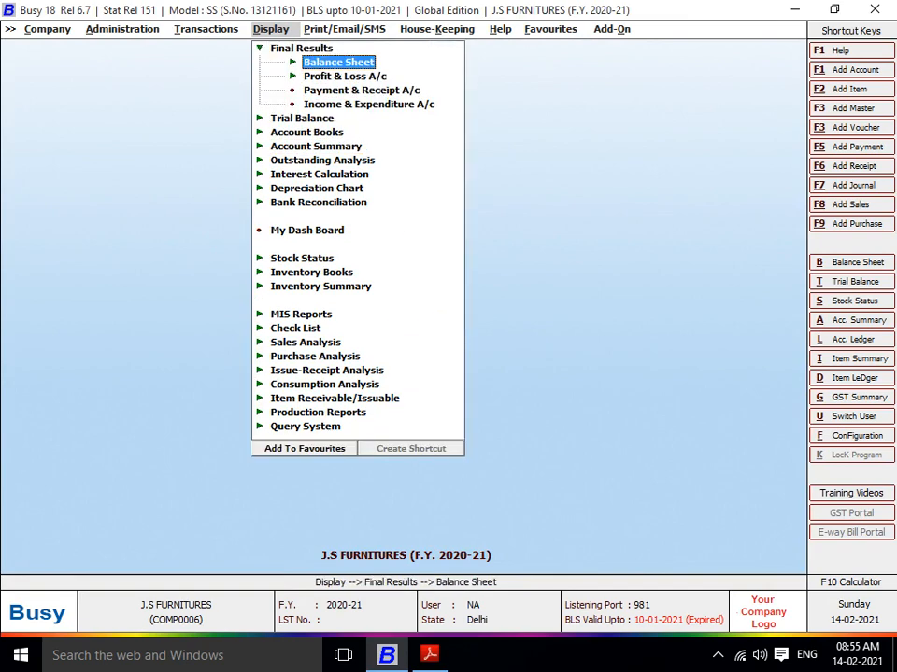
{"action": "key", "text": "Return"}
{"action": "key", "text": "Return"}
{"action": "key", "text": "Return"}
{"action": "key", "text": "Return"}
{"action": "key", "text": "Return"}
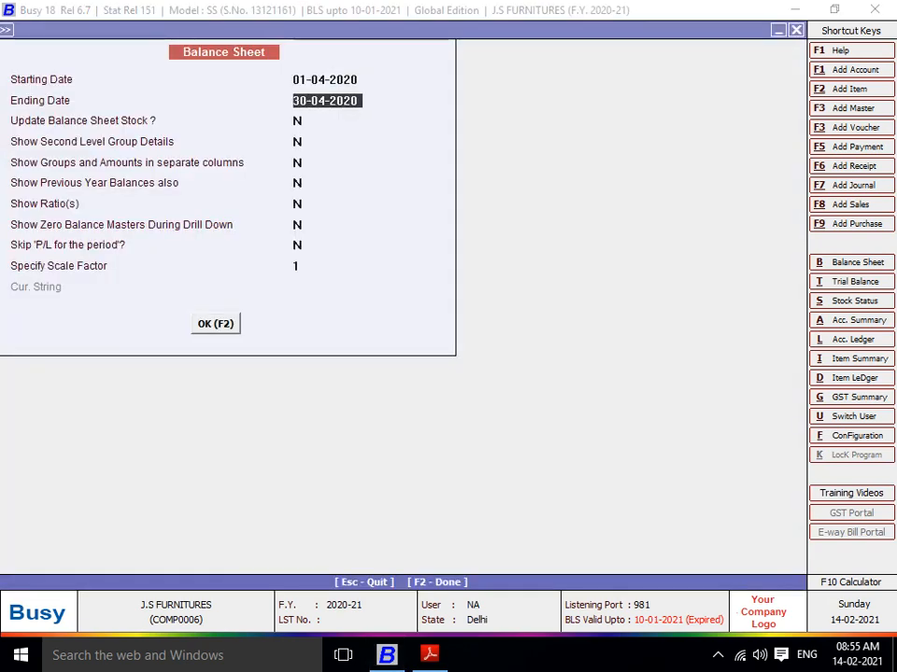
{"action": "key", "text": "Return"}
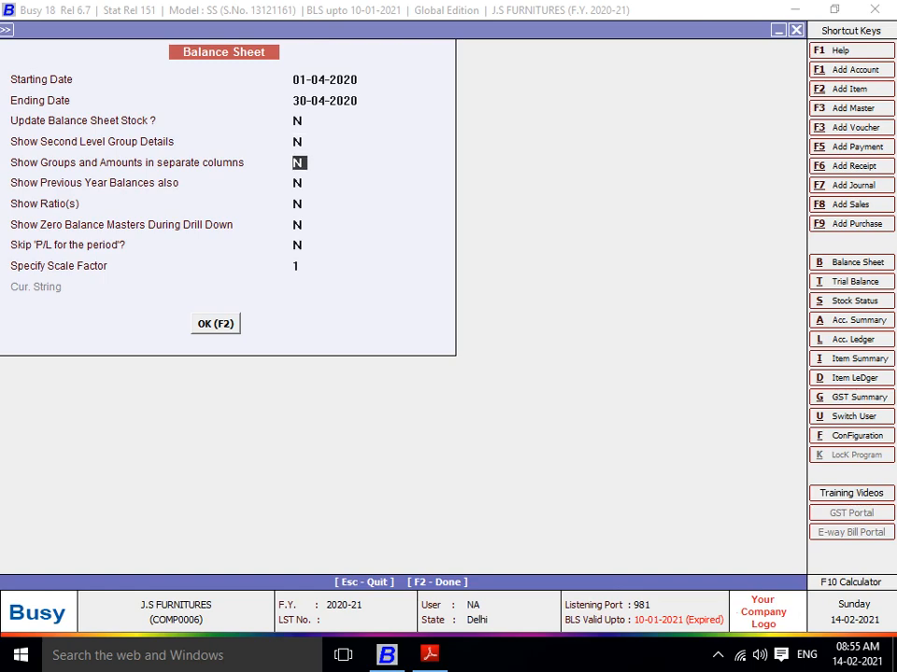
Set Update Balance Sheet Stock to Y and generate the balance sheet.
{"action": "key", "text": "Up"}
{"action": "key", "text": "Up"}
{"action": "type", "text": "y"}
{"action": "key", "text": "Return"}
{"action": "key", "text": "Return"}
{"action": "key", "text": "F2"}
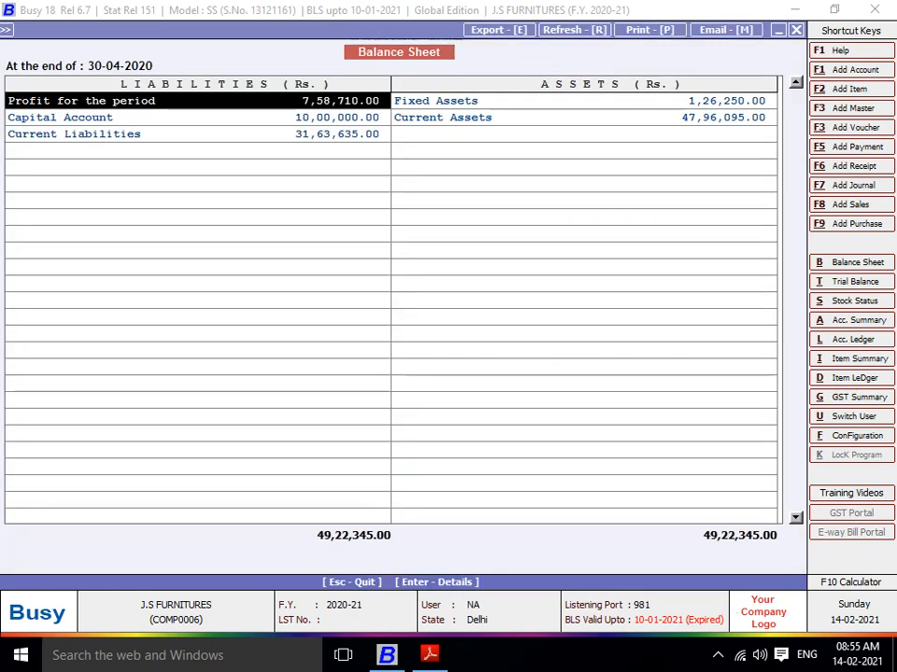
Drill down from Current Liabilities in the balance sheet to the account balances of the Sundry Creditors group.
{"action": "key", "text": "Down"}
{"action": "key", "text": "Down"}
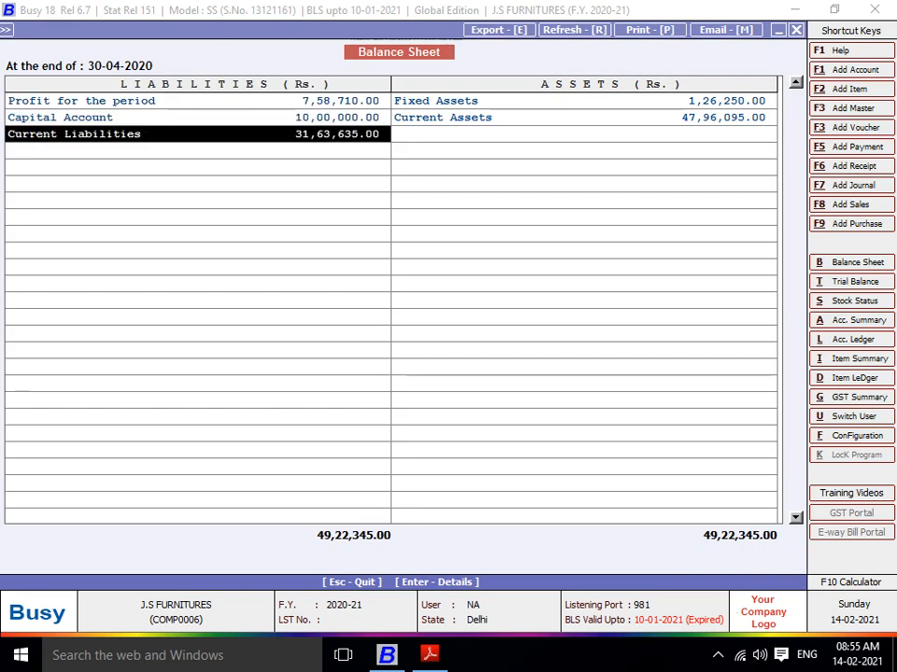
{"action": "key", "text": "Up"}
{"action": "key", "text": "Down"}
{"action": "key", "text": "Return"}
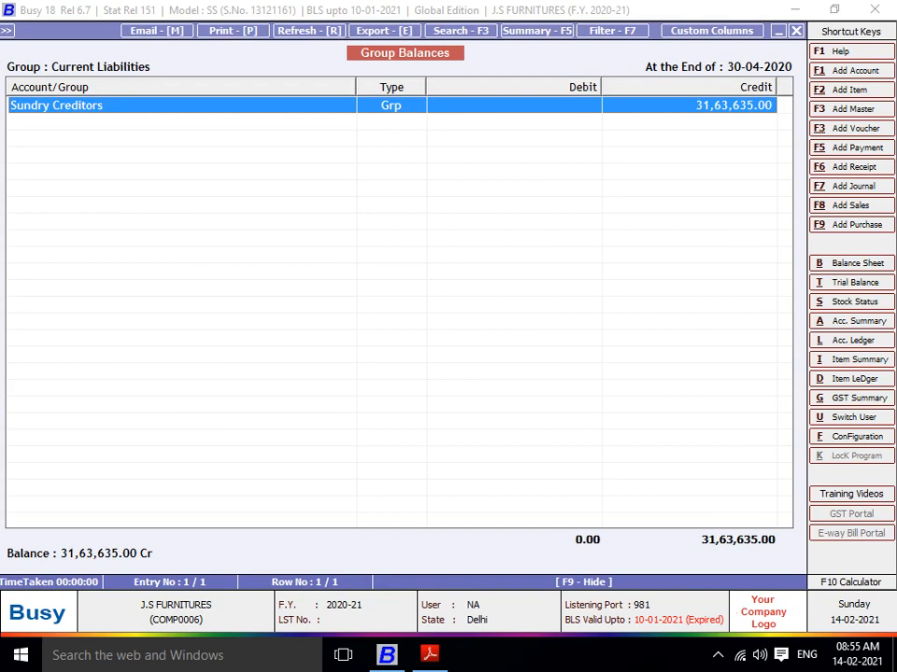
{"action": "key", "text": "Return"}
{"action": "key", "text": "Down"}
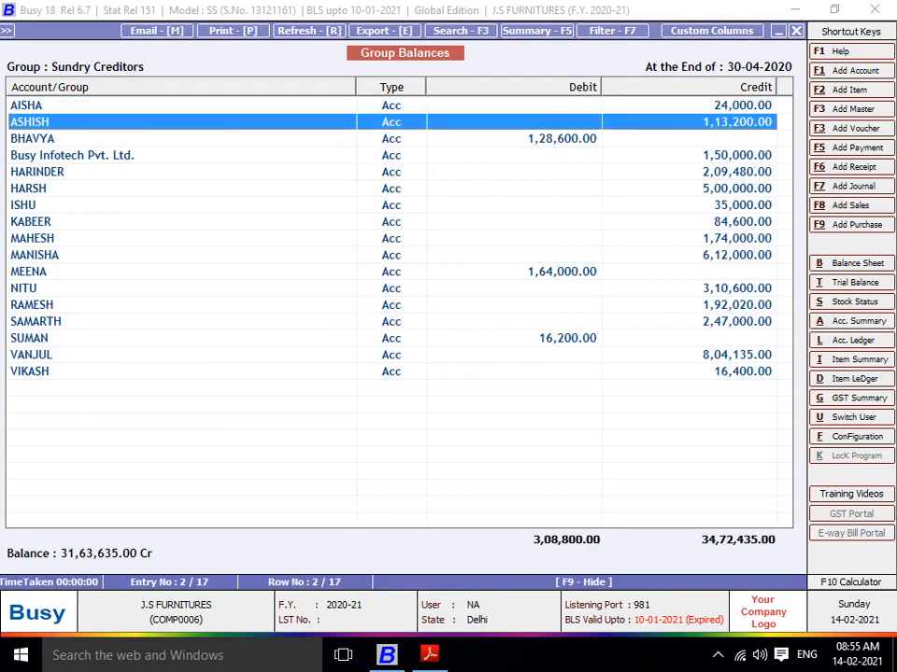
Export the Sundry Creditors group balances as JSF_GroupBalances.pdf to folder 5 inside the QN ANSWER folder on drive E:.
{"action": "key", "text": "e"}
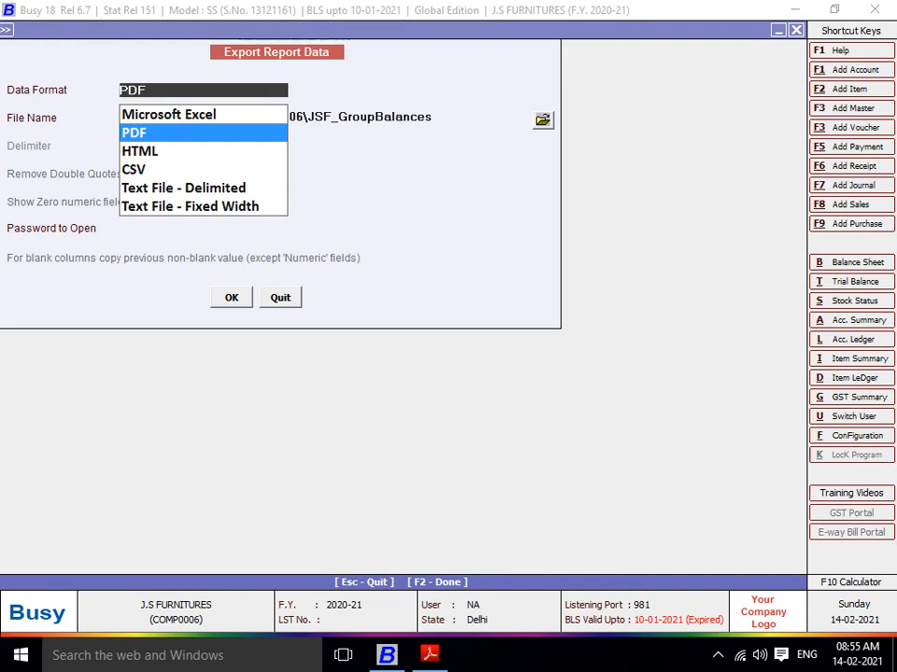
{"action": "key", "text": "Return"}
{"action": "key", "text": "Return"}
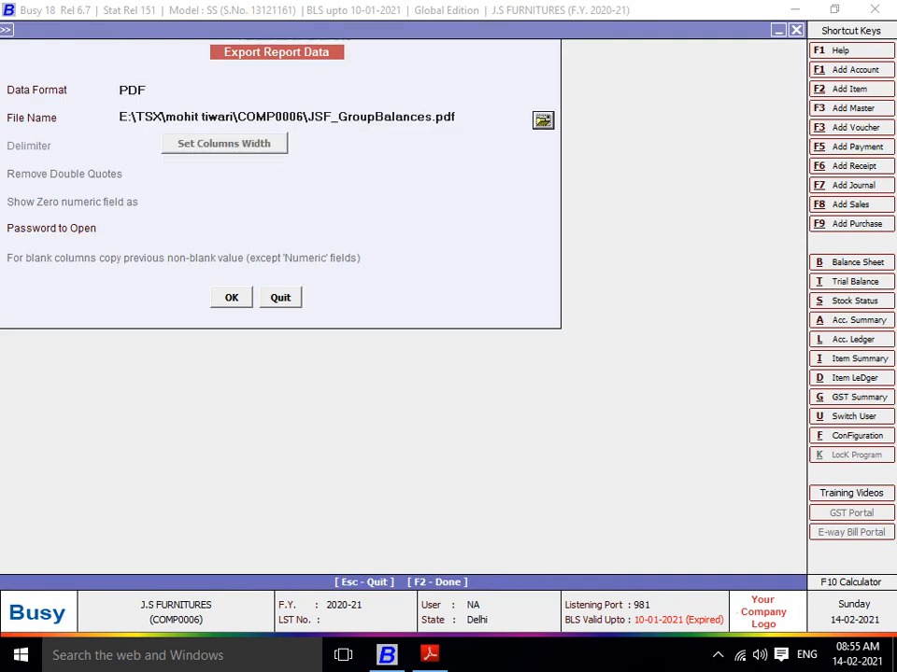
{"action": "key", "text": "Return"}
{"action": "left_click", "coordinate": [349, 385]}
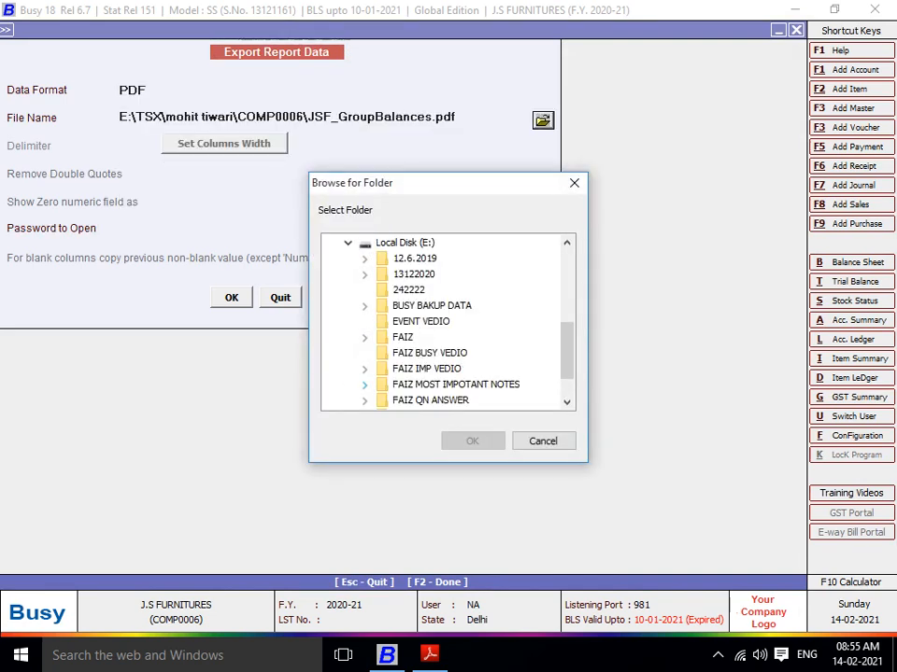
{"action": "left_click", "coordinate": [364, 399]}
{"action": "left_click", "coordinate": [411, 401]}
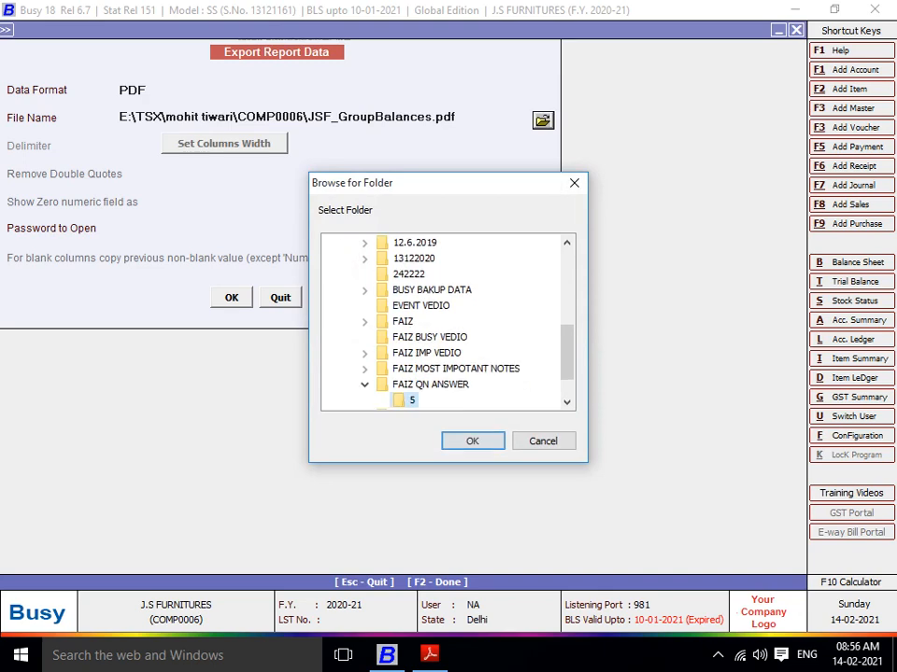
{"action": "left_click", "coordinate": [473, 441]}
{"action": "key", "text": "Return"}
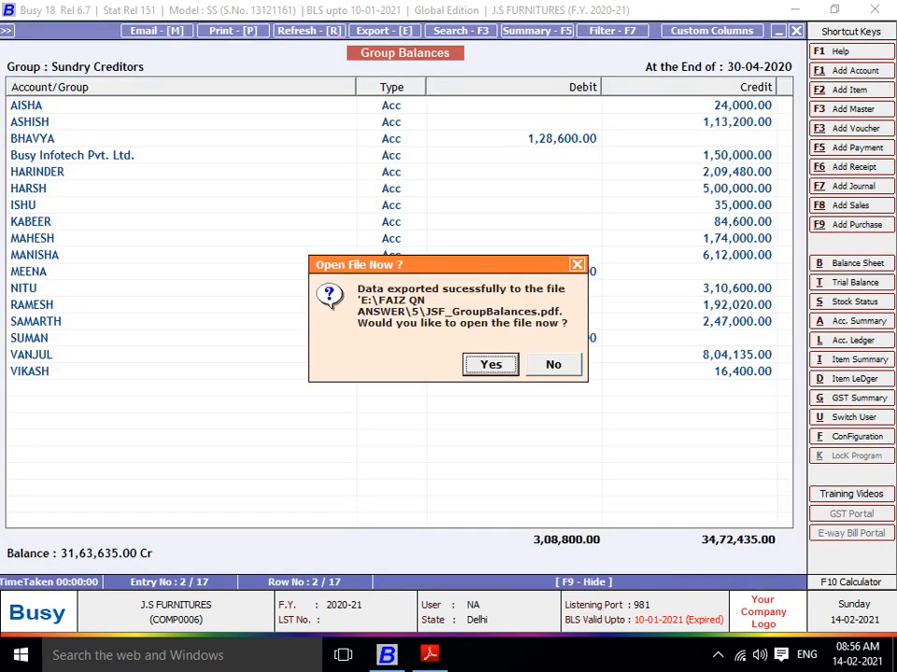
{"action": "key", "text": "Return"}
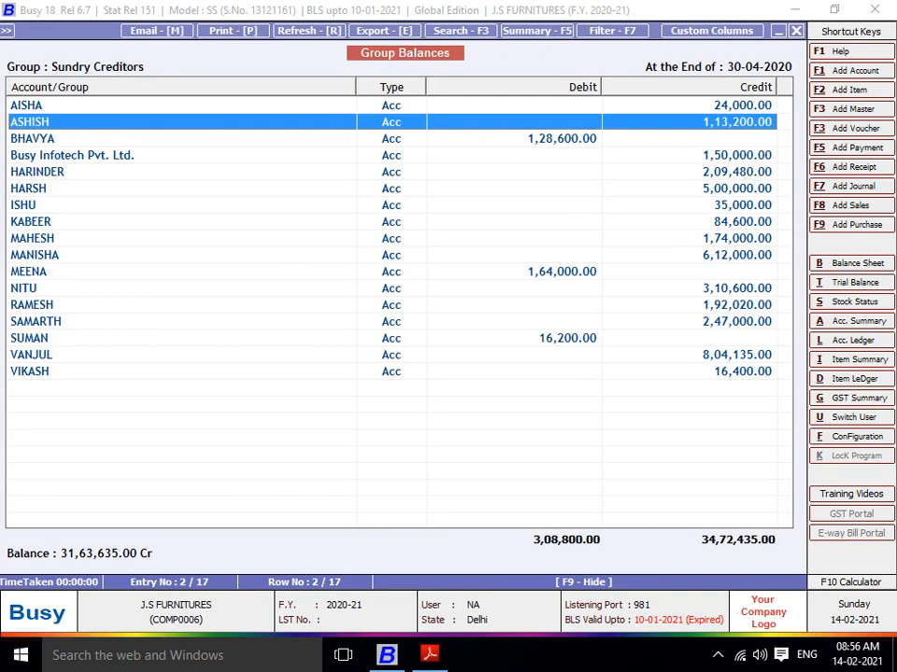
Check the next question in Project 5.pdf in Adobe Reader and switch back to Busy.
{"action": "key", "text": "alt+Tab"}
{"action": "scroll", "coordinate": [457, 355], "scroll_direction": "down", "scroll_amount": 1}
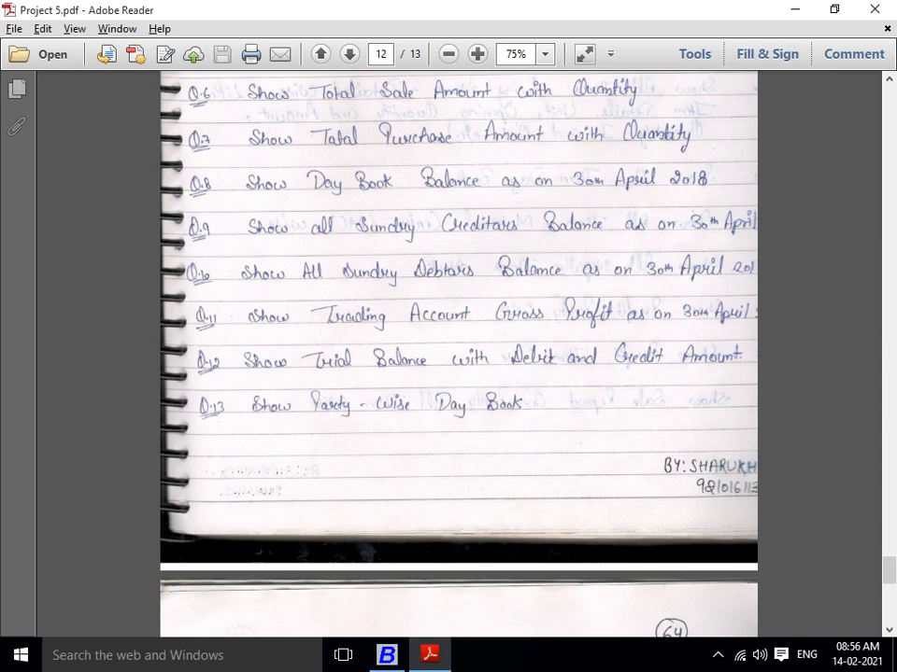
{"action": "key", "text": "alt+Tab"}
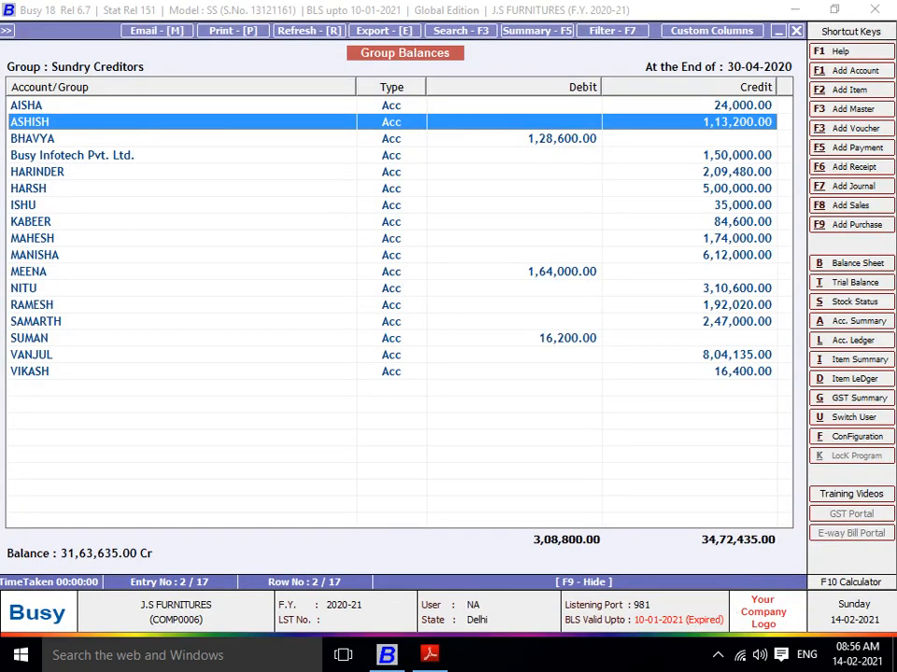
Return to the balance sheet and drill down through Current Assets to the Sundry Debtors group balances.
{"action": "key", "text": "Escape"}
{"action": "key", "text": "Escape"}
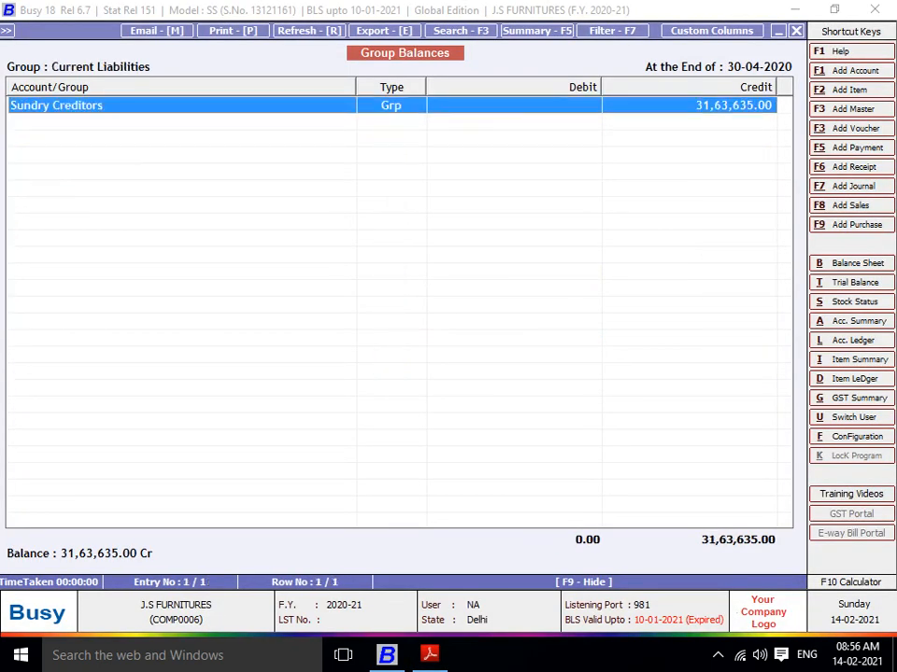
{"action": "key", "text": "Right"}
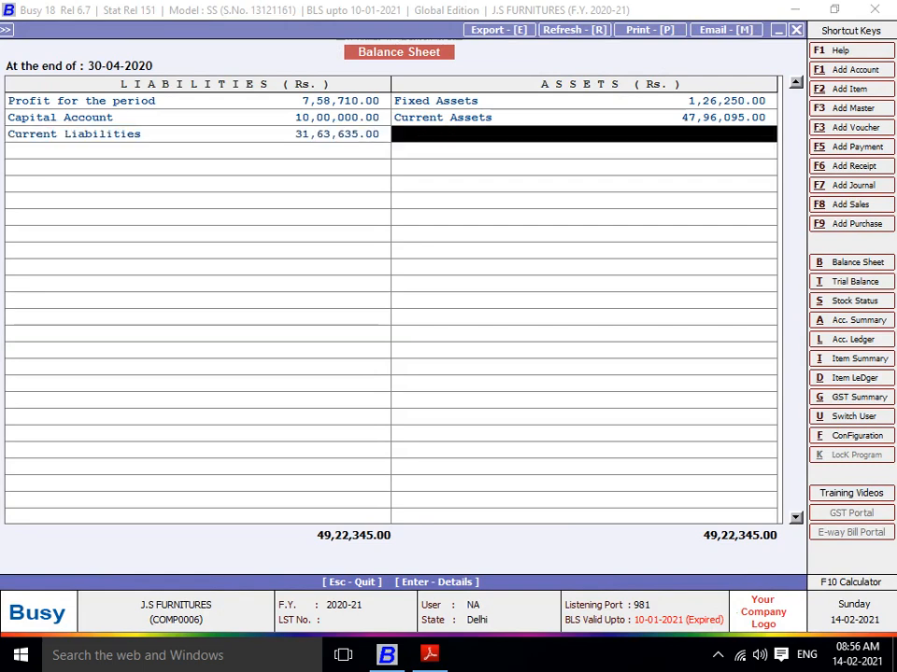
{"action": "key", "text": "Up"}
{"action": "key", "text": "Return"}
{"action": "key", "text": "Down"}
{"action": "key", "text": "Down"}
{"action": "key", "text": "Down"}
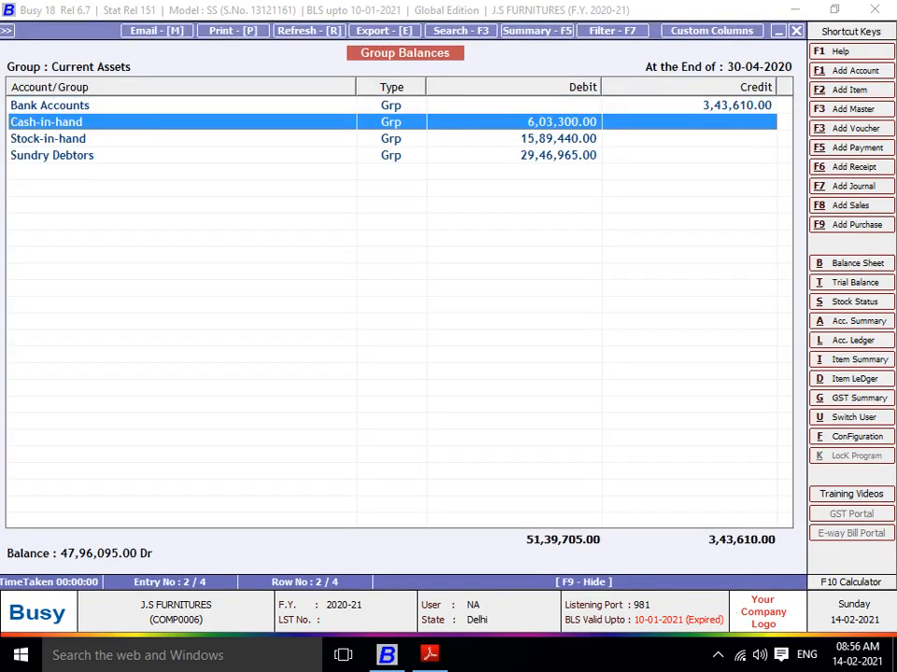
{"action": "key", "text": "Return"}
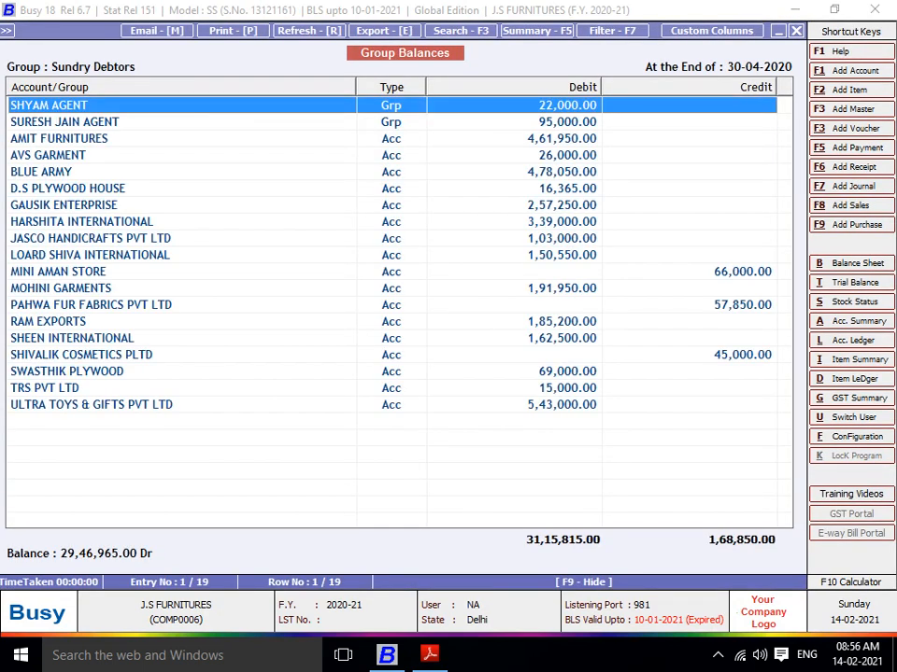
Examine the Sundry Debtors balances, comparing the accounts that carry credit amounts, from MINI AMAN STORE to SHIVALIK COSMETICS PLTD.
{"action": "key", "text": "Down"}
{"action": "key", "text": "Down"}
{"action": "key", "text": "Down"}
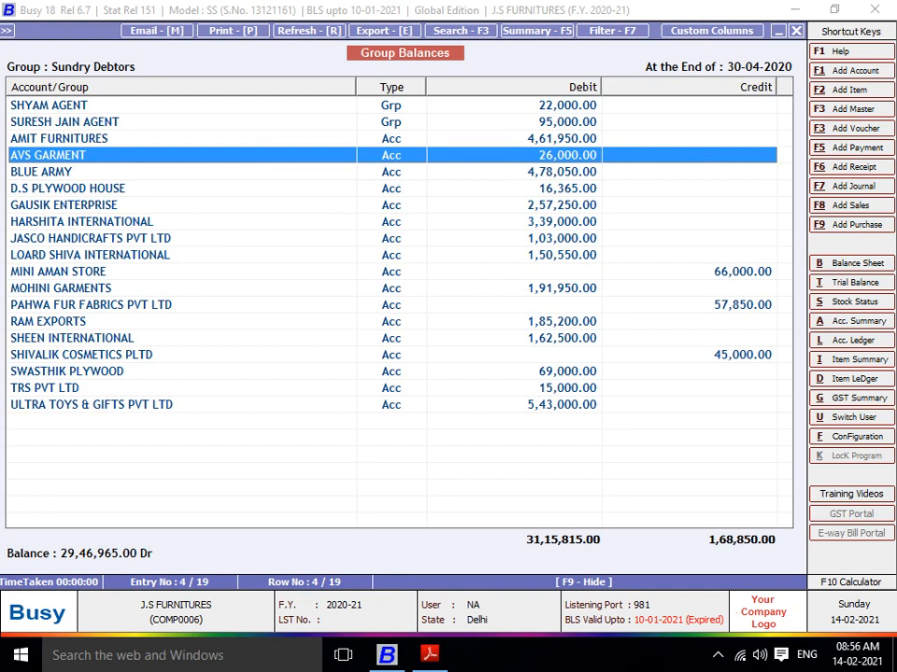
{"action": "left_click", "coordinate": [392, 272]}
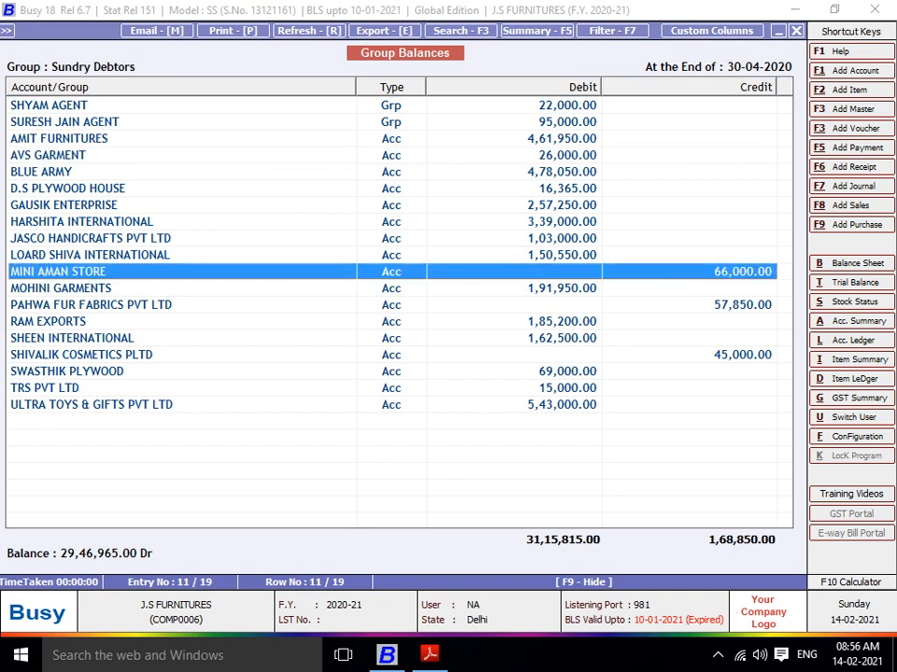
{"action": "key", "text": "Down"}
{"action": "key", "text": "Down"}
{"action": "key", "text": "Down"}
{"action": "key", "text": "Down"}
{"action": "key", "text": "Down"}
{"action": "key", "text": "Up"}
{"action": "key", "text": "Up"}
{"action": "key", "text": "Up"}
{"action": "key", "text": "Up"}
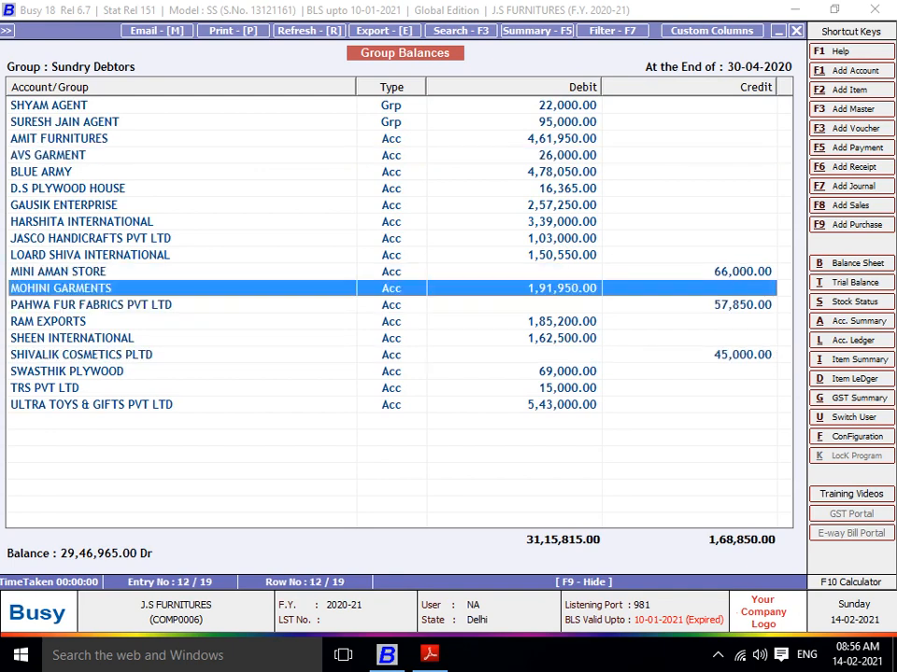
{"action": "key", "text": "Up"}
{"action": "key", "text": "Up"}
{"action": "key", "text": "Down"}
{"action": "key", "text": "Down"}
{"action": "key", "text": "Down"}
{"action": "key", "text": "Down"}
{"action": "key", "text": "Down"}
{"action": "key", "text": "Down"}
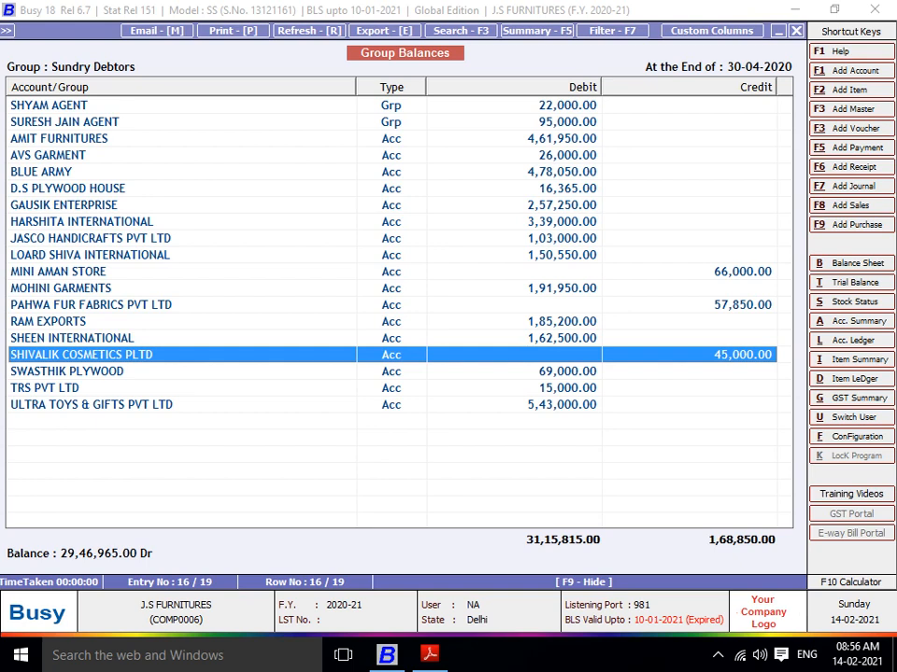
{"action": "key", "text": "Up"}
{"action": "key", "text": "Up"}
{"action": "key", "text": "Up"}
{"action": "key", "text": "Up"}
{"action": "key", "text": "Up"}
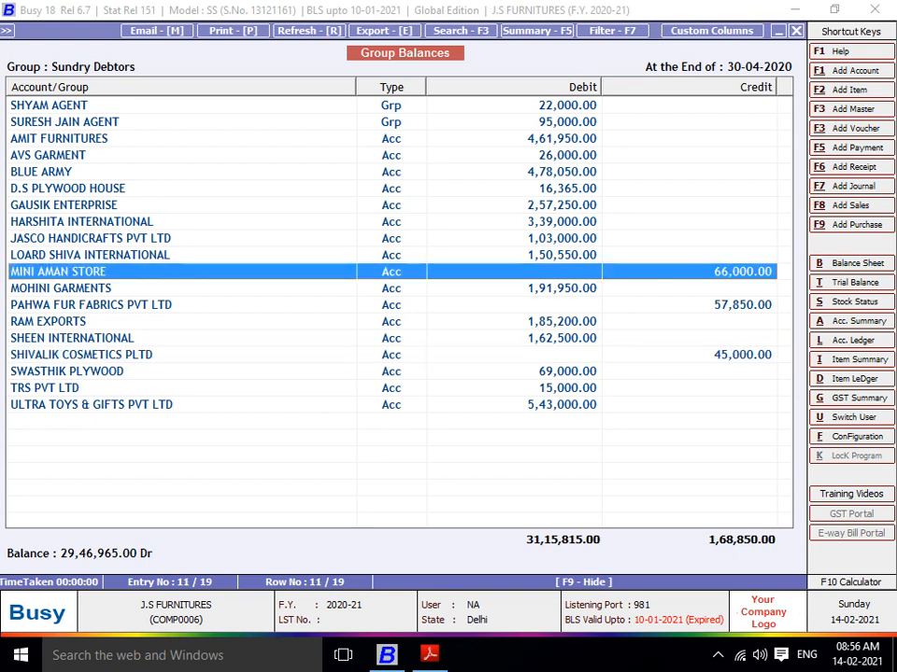
{"action": "key", "text": "Down"}
{"action": "key", "text": "Down"}
{"action": "key", "text": "Down"}
{"action": "key", "text": "Down"}
{"action": "key", "text": "Down"}
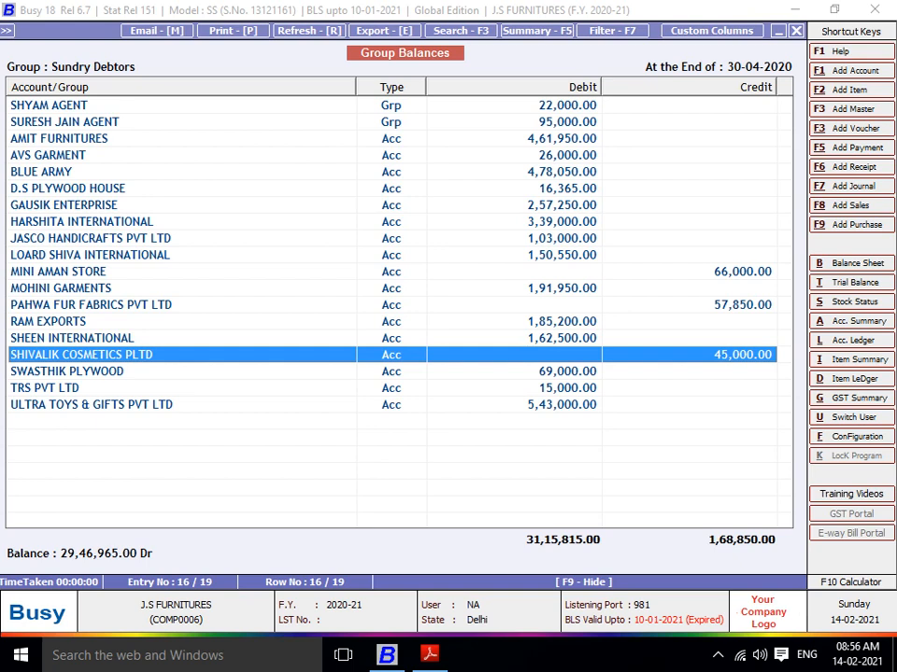
Export the Sundry Debtors group balances as JSF_GroupBalances.pdf to folder 5 inside the QN ANSWER folder on drive E:, overwriting the existing file without opening it.
{"action": "key", "text": "e"}
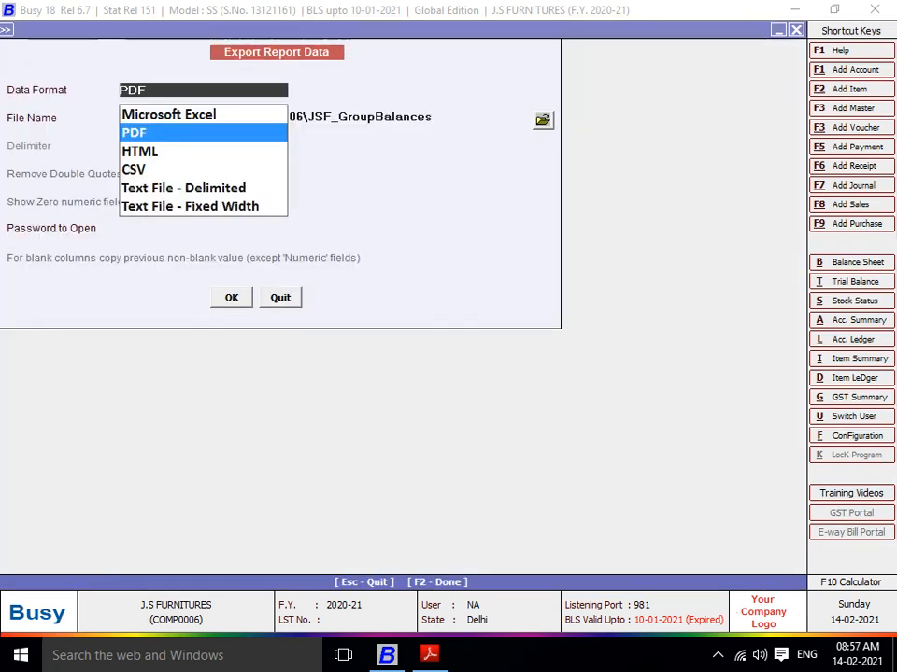
{"action": "key", "text": "Return"}
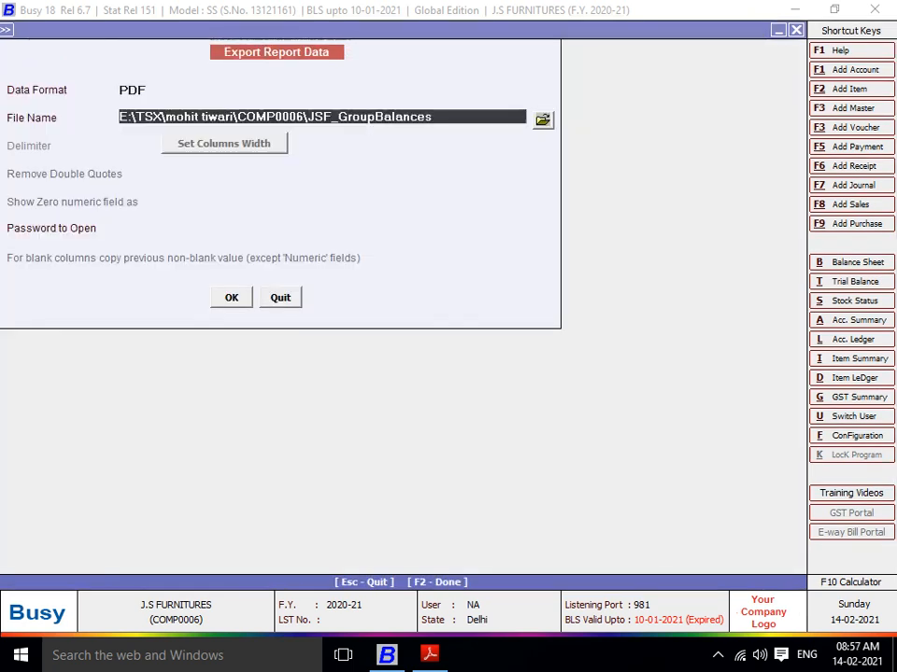
{"action": "left_click", "coordinate": [543, 120]}
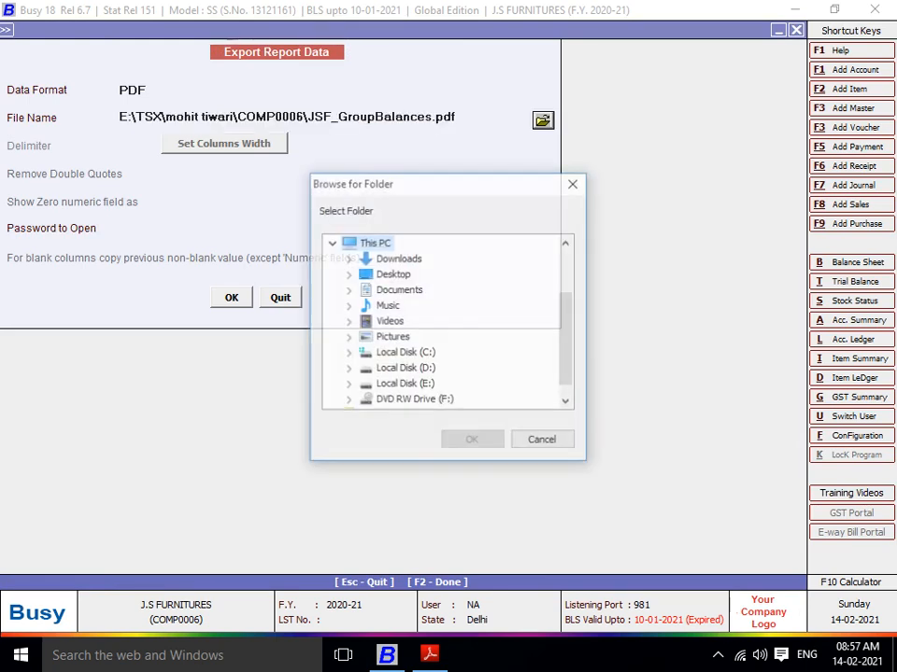
{"action": "left_click", "coordinate": [348, 385]}
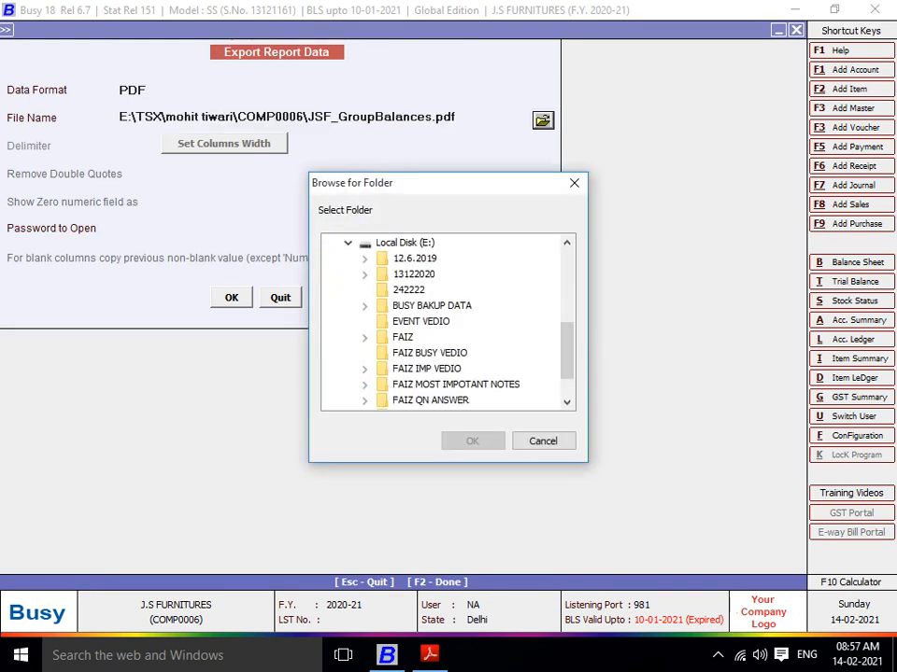
{"action": "left_click", "coordinate": [364, 401]}
{"action": "left_click", "coordinate": [411, 400]}
{"action": "left_click", "coordinate": [472, 441]}
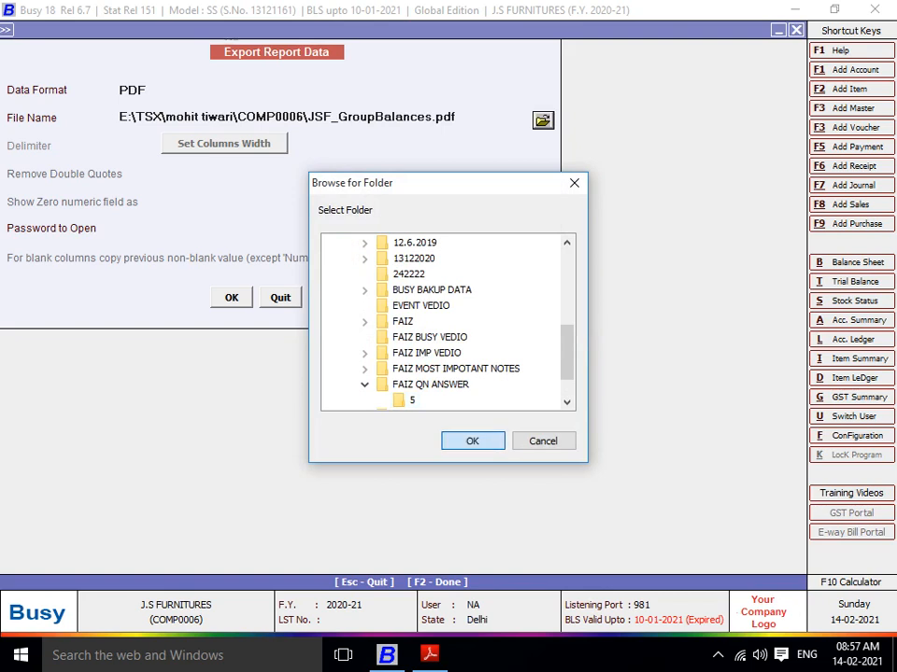
{"action": "key", "text": "Return"}
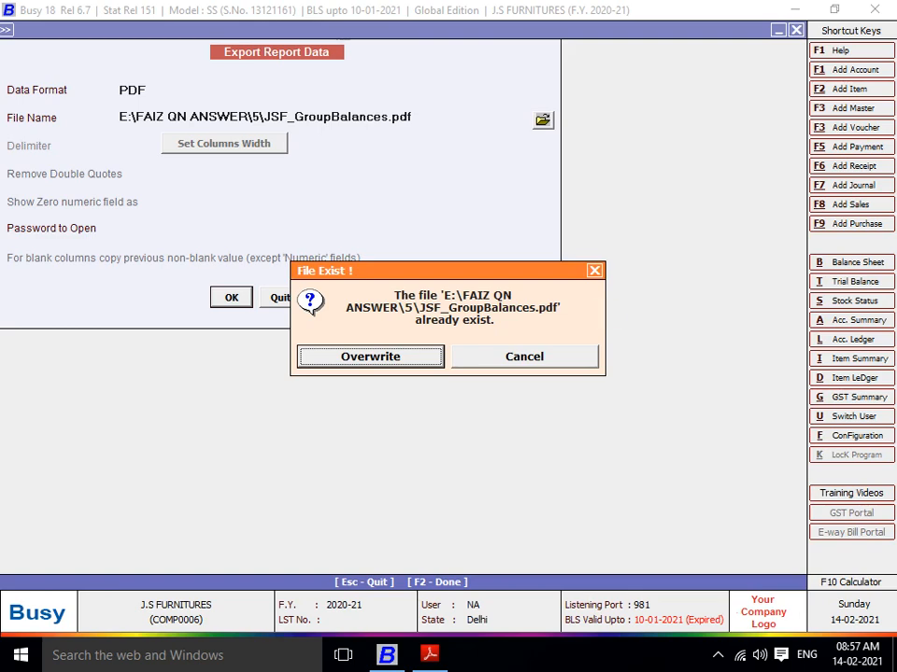
{"action": "key", "text": "Return"}
{"action": "key", "text": "Right"}
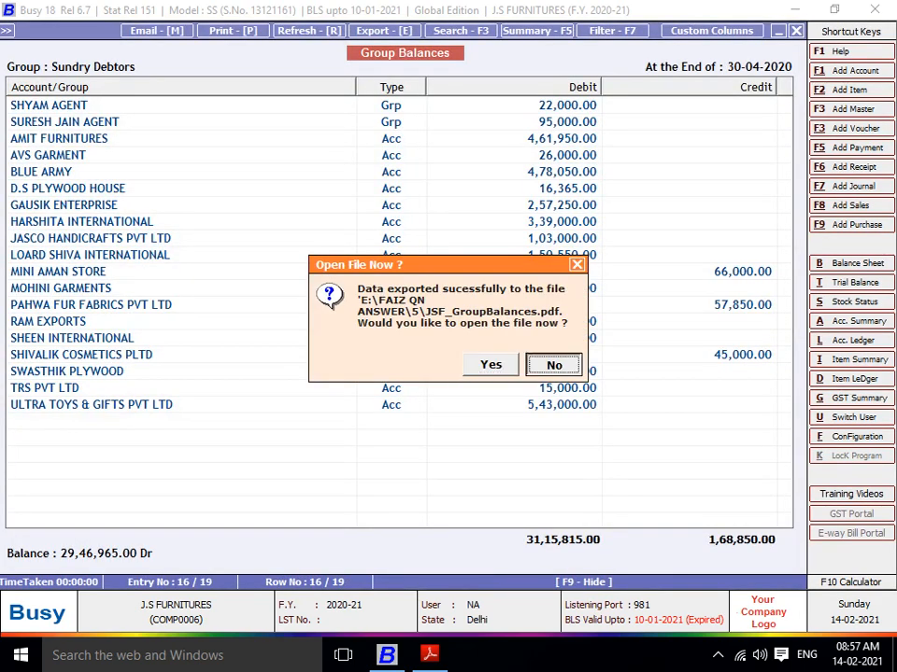
{"action": "key", "text": "Return"}
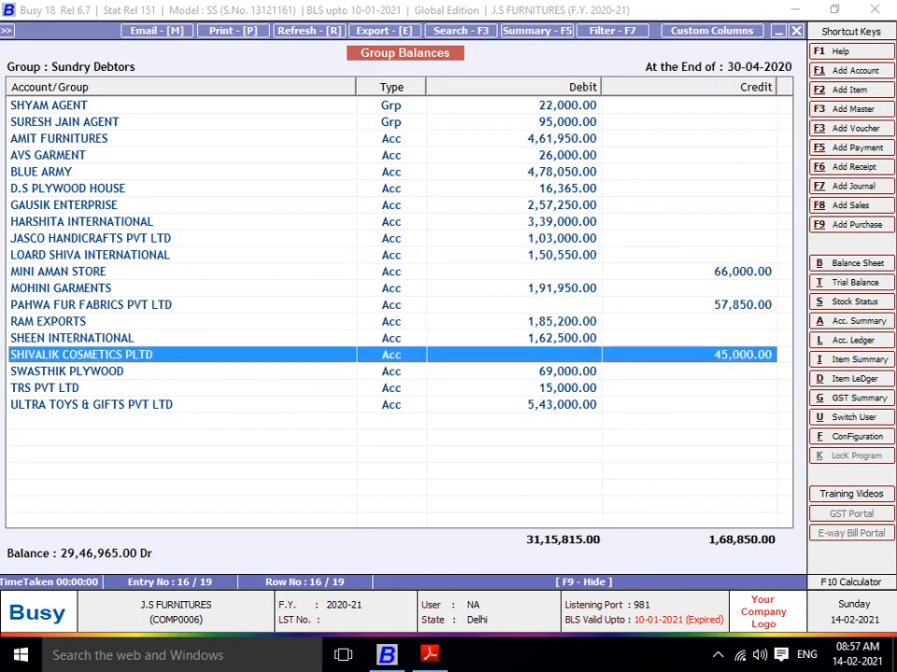
Export the Sundry Debtors group balances again as BS.pdf to folder 5 inside the QN ANSWER folder, without opening the file.
{"action": "key", "text": "alt+e"}
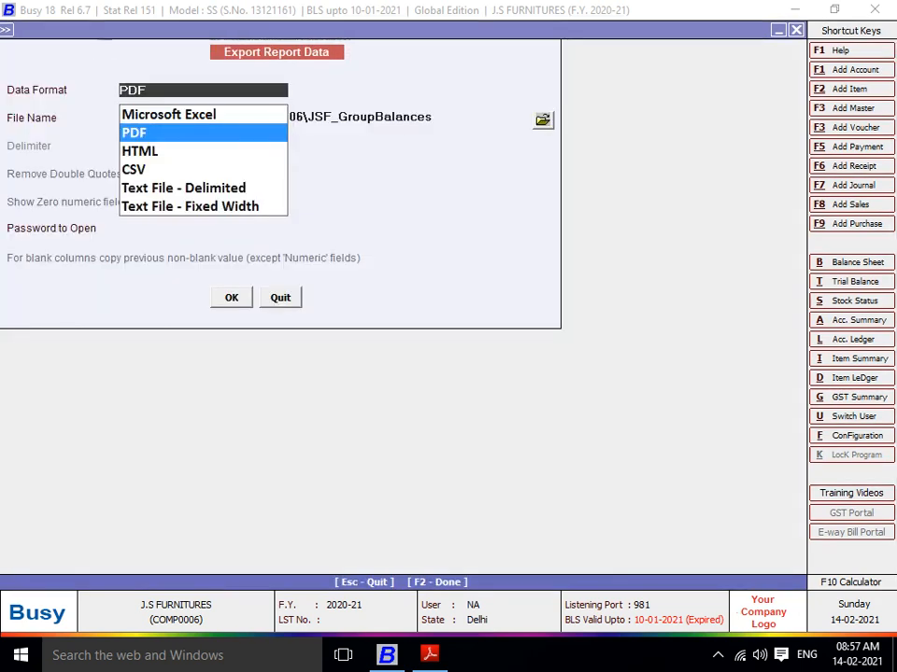
{"action": "key", "text": "Return"}
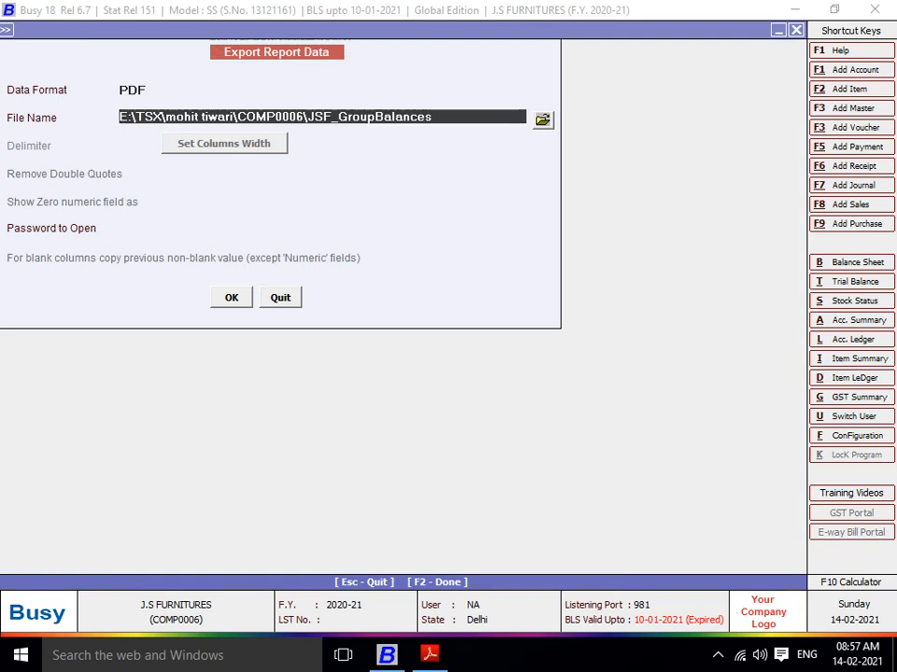
{"action": "type", "text": "BS"}
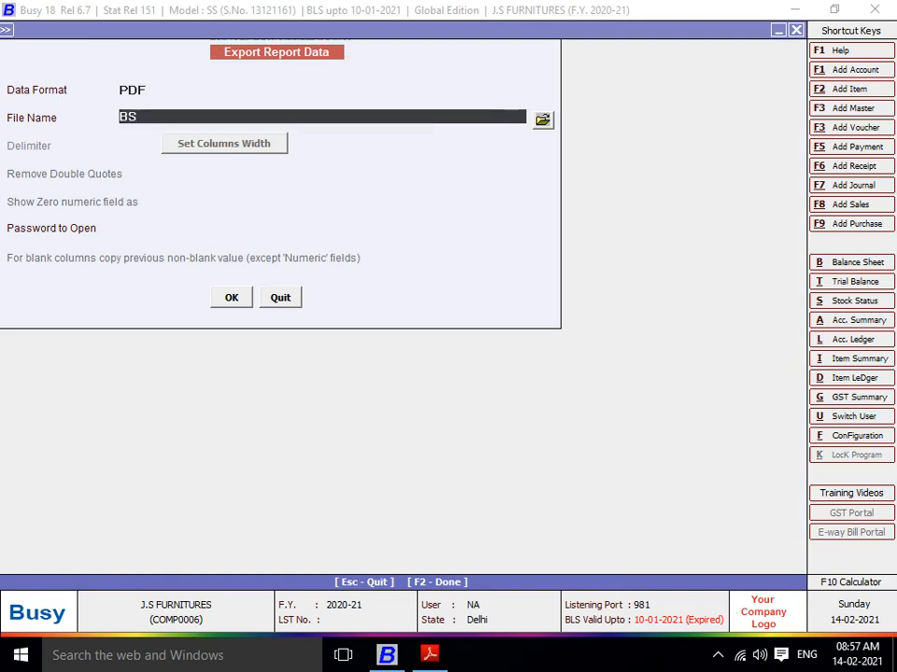
{"action": "key", "text": "BackSpace"}
{"action": "type", "text": "S"}
{"action": "key", "text": "Return"}
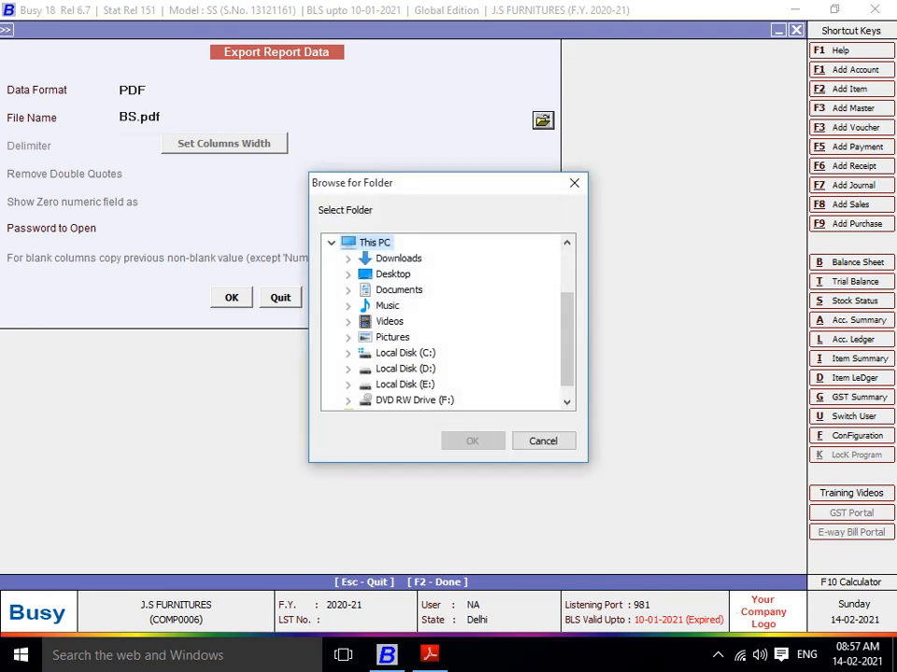
{"action": "left_click", "coordinate": [348, 384]}
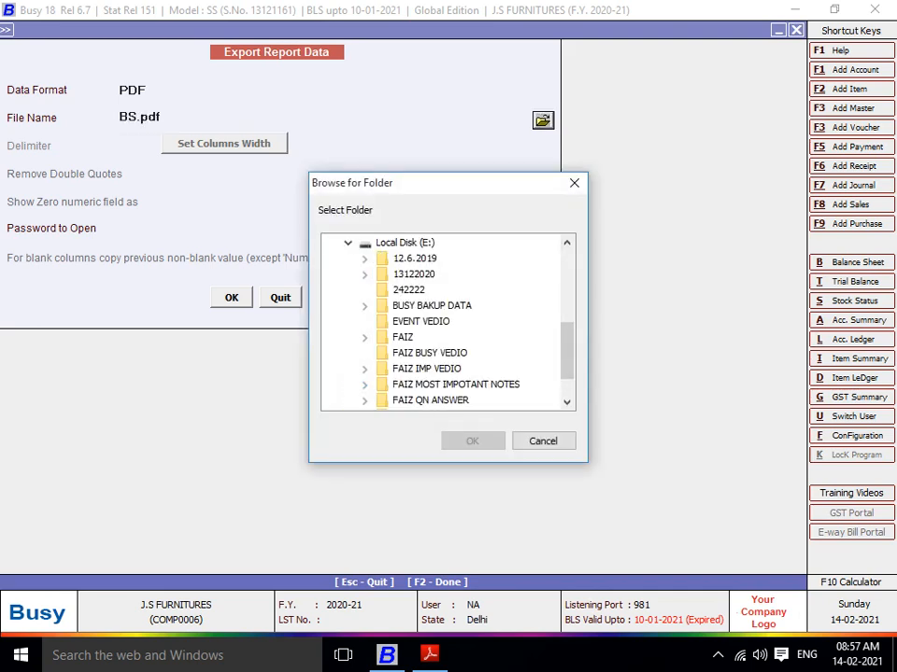
{"action": "left_click", "coordinate": [364, 400]}
{"action": "left_click", "coordinate": [408, 400]}
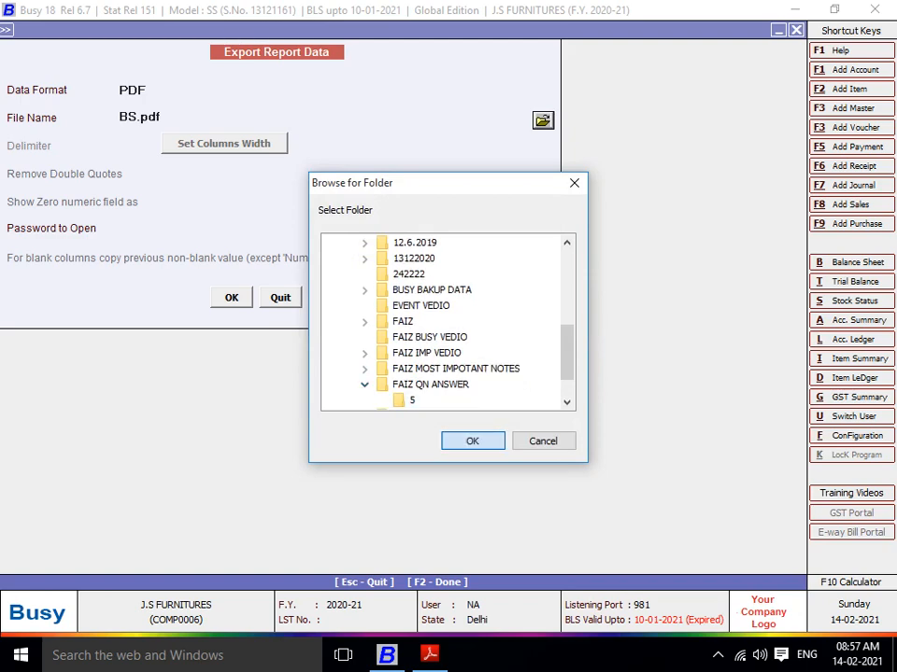
{"action": "left_click", "coordinate": [472, 440]}
{"action": "key", "text": "Return"}
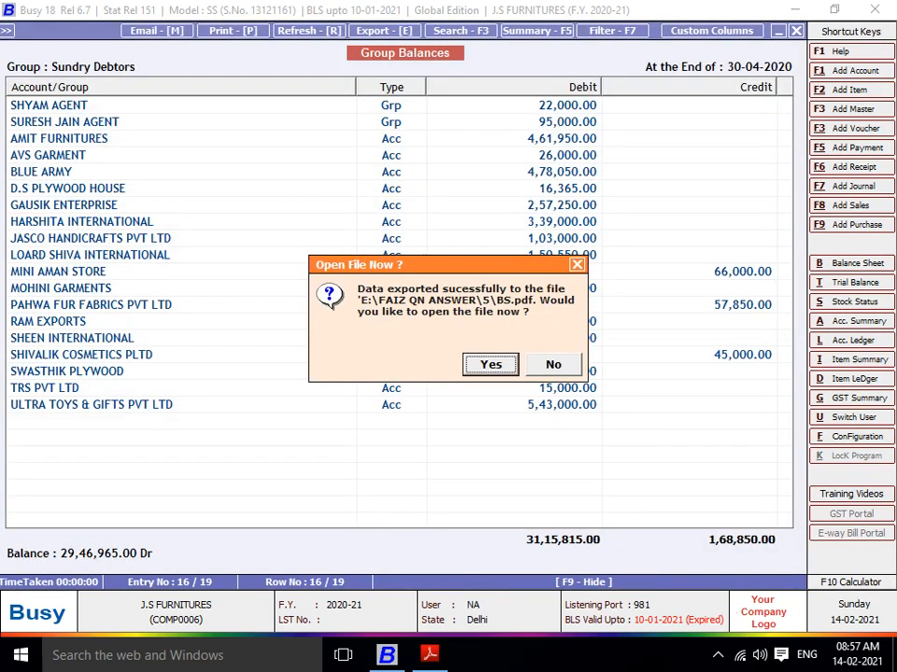
{"action": "key", "text": "Right"}
{"action": "key", "text": "Return"}
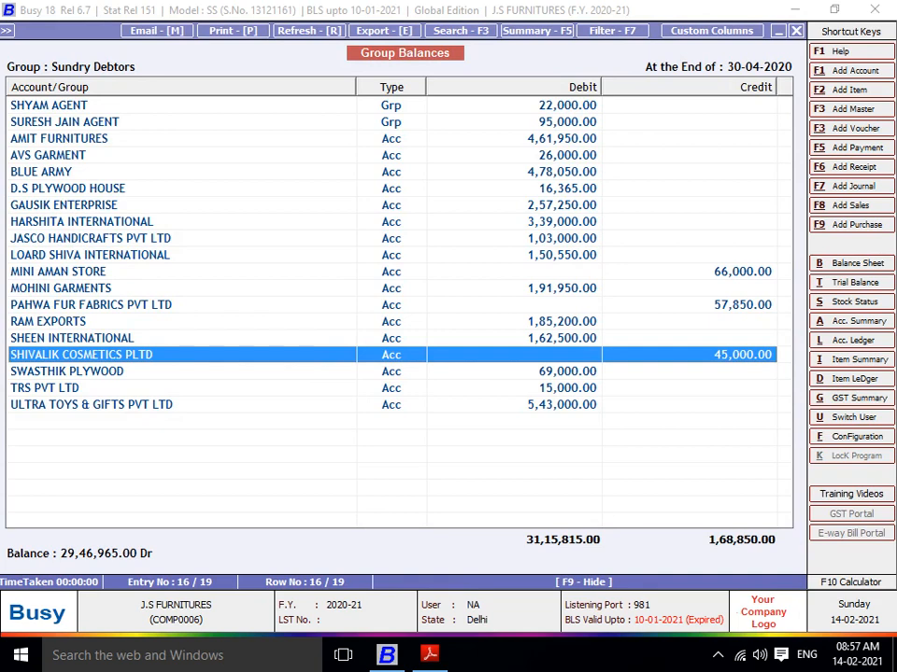
Leave the group balances and start the Amount Receivable report under Outstanding Analysis for a group of accounts.
{"action": "key", "text": "Escape"}
{"action": "key", "text": "Escape"}
{"action": "key", "text": "Escape"}
{"action": "key", "text": "Escape"}
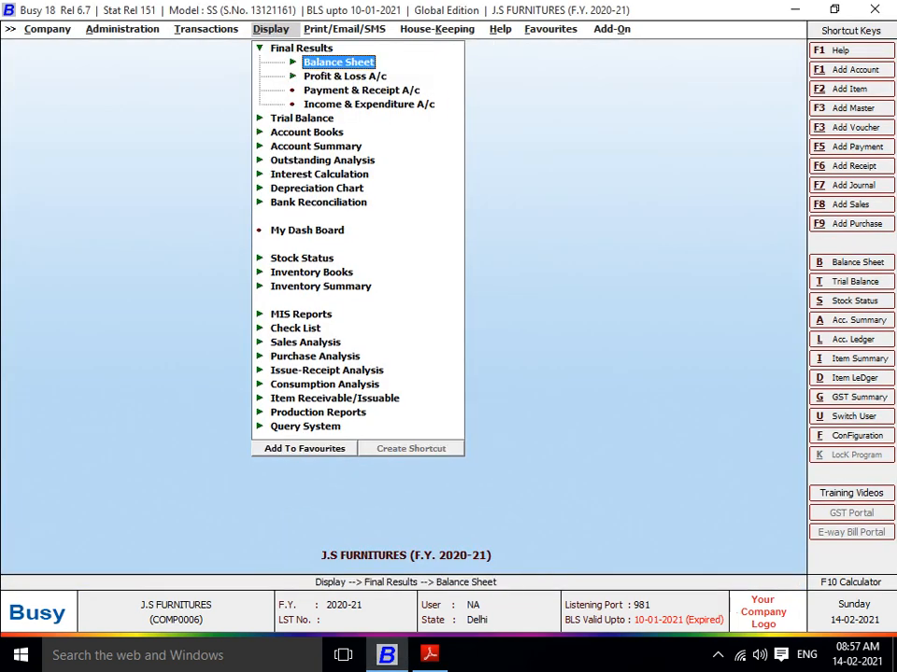
{"action": "key", "text": "Escape"}
{"action": "key", "text": "Down"}
{"action": "key", "text": "Down"}
{"action": "key", "text": "Down"}
{"action": "key", "text": "Down"}
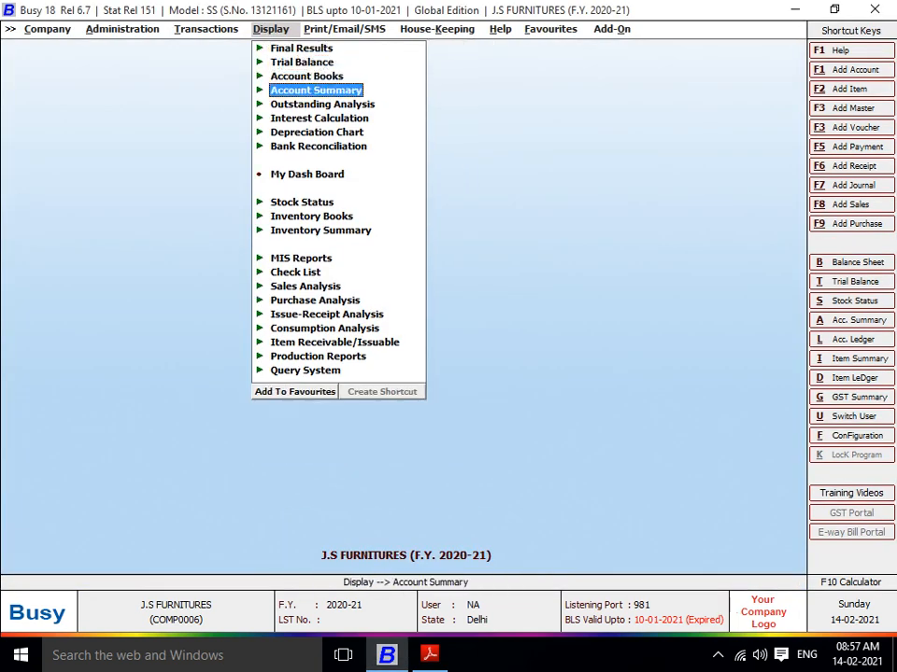
{"action": "key", "text": "Return"}
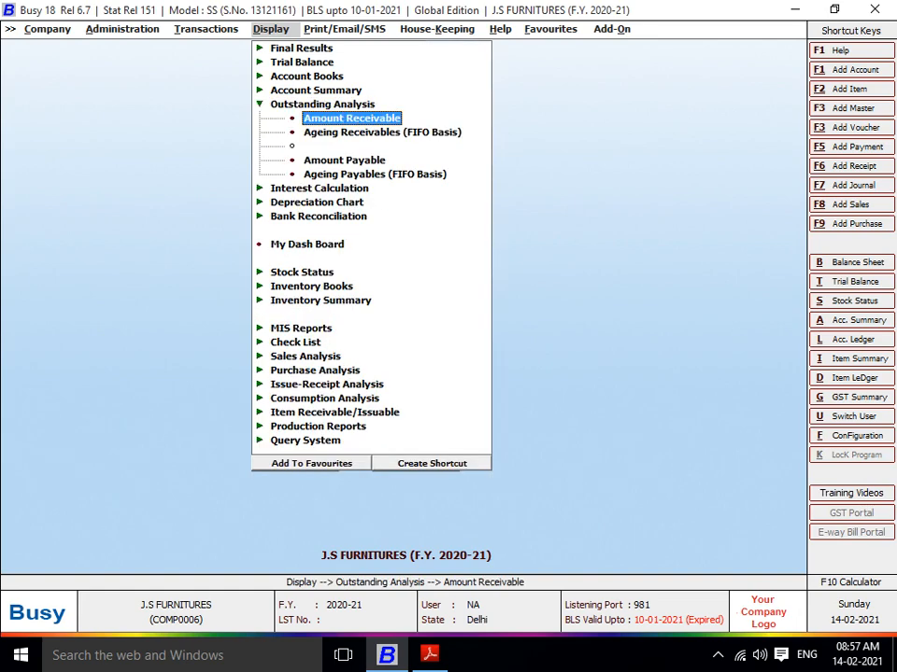
{"action": "key", "text": "Return"}
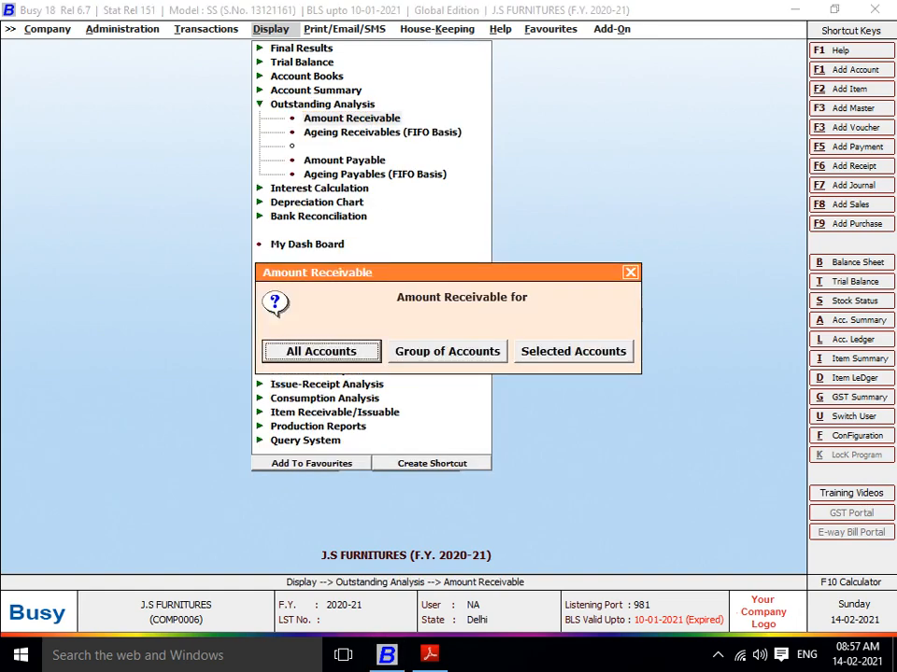
{"action": "key", "text": "Right"}
{"action": "key", "text": "Return"}
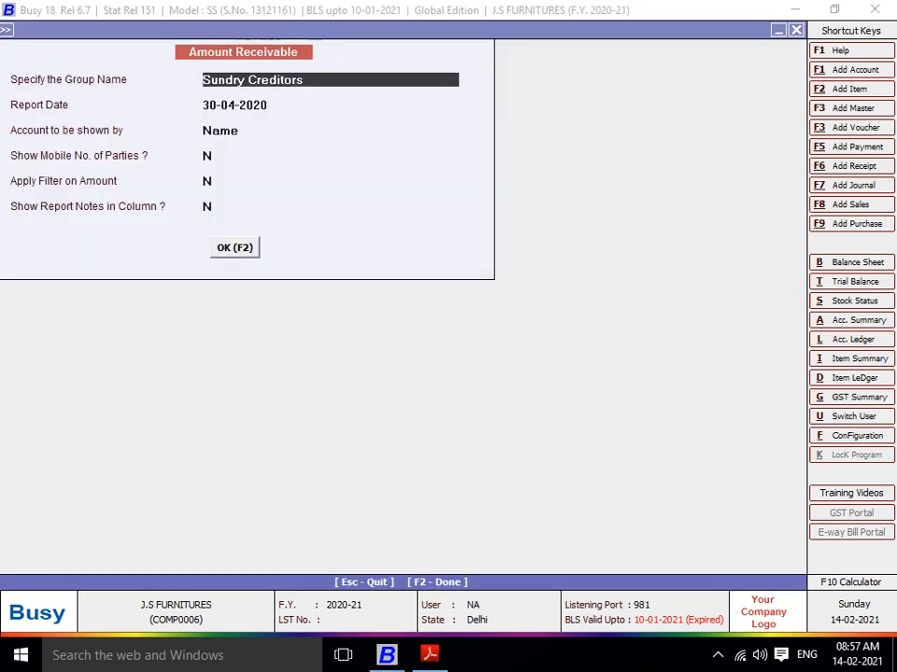
Generate the Amount Receivable report for the Sundry Debtors group as on 30-04-2020, keeping the other options at their defaults.
{"action": "type", "text": "SUN"}
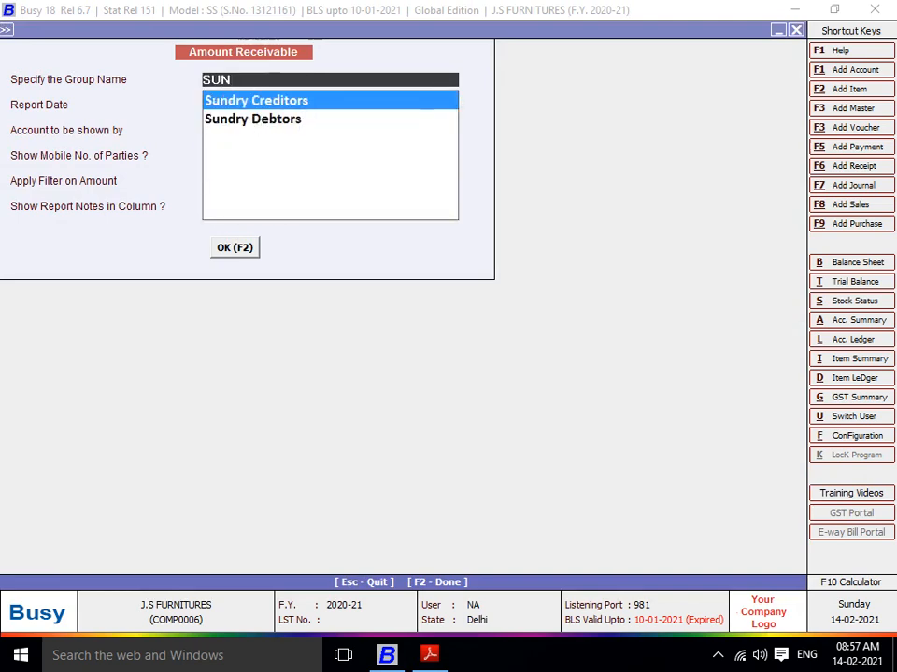
{"action": "key", "text": "Down"}
{"action": "key", "text": "Return"}
{"action": "key", "text": "Return"}
{"action": "key", "text": "Return"}
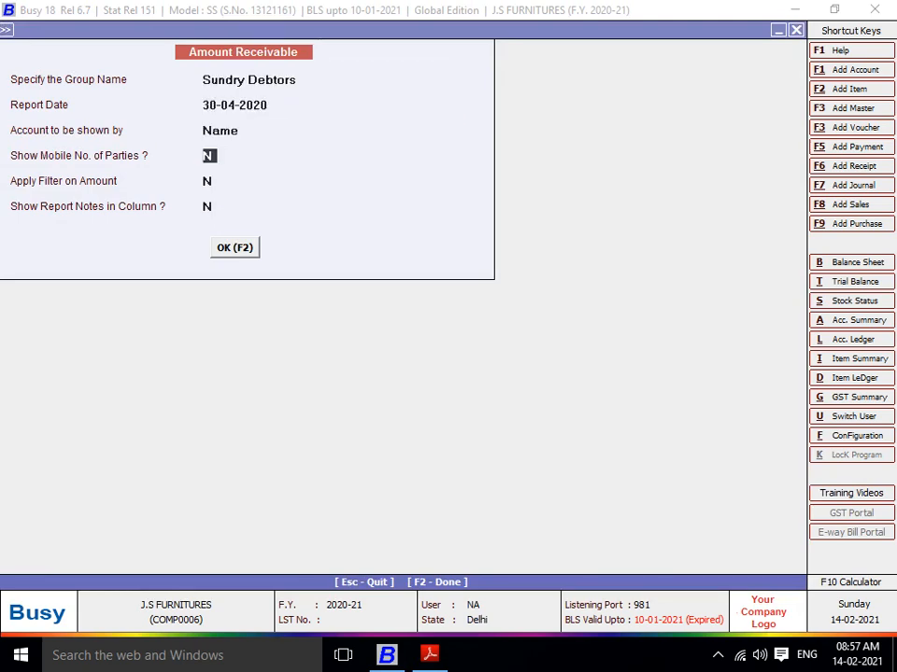
{"action": "key", "text": "Return"}
{"action": "key", "text": "Return"}
{"action": "key", "text": "Return"}
{"action": "key", "text": "Return"}
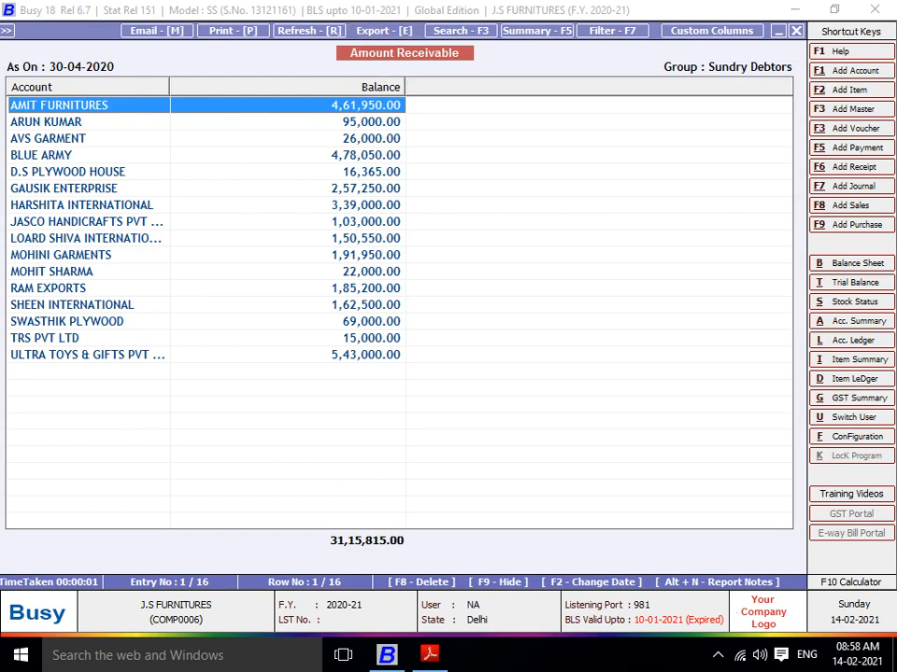
Export the Amount Receivable report as JSF_AmountReceivable.pdf to folder 5 inside the QN ANSWER folder on drive E:, without opening it.
{"action": "key", "text": "alt+e"}
{"action": "key", "text": "Return"}
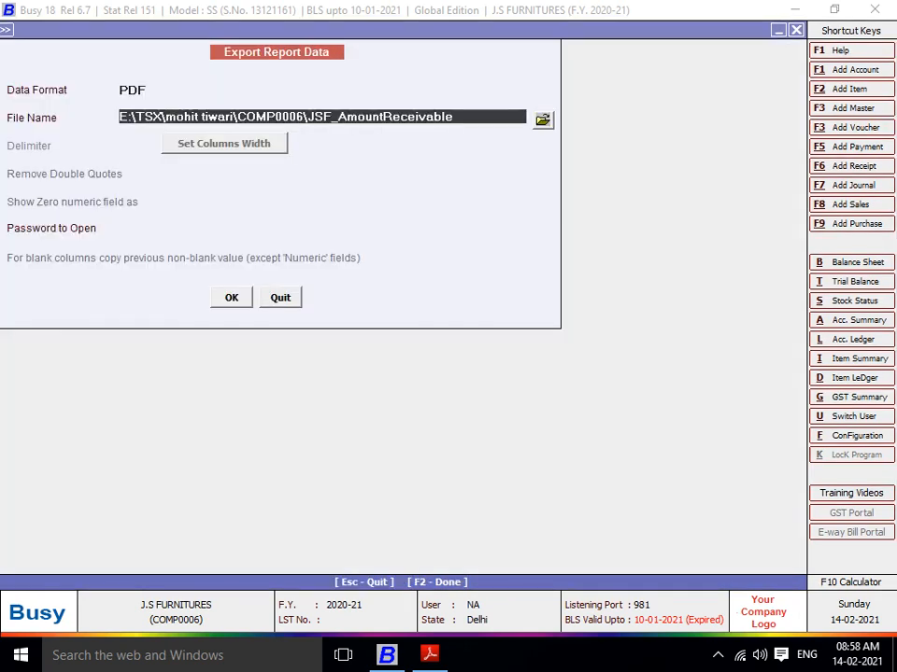
{"action": "key", "text": "Return"}
{"action": "key", "text": "Return"}
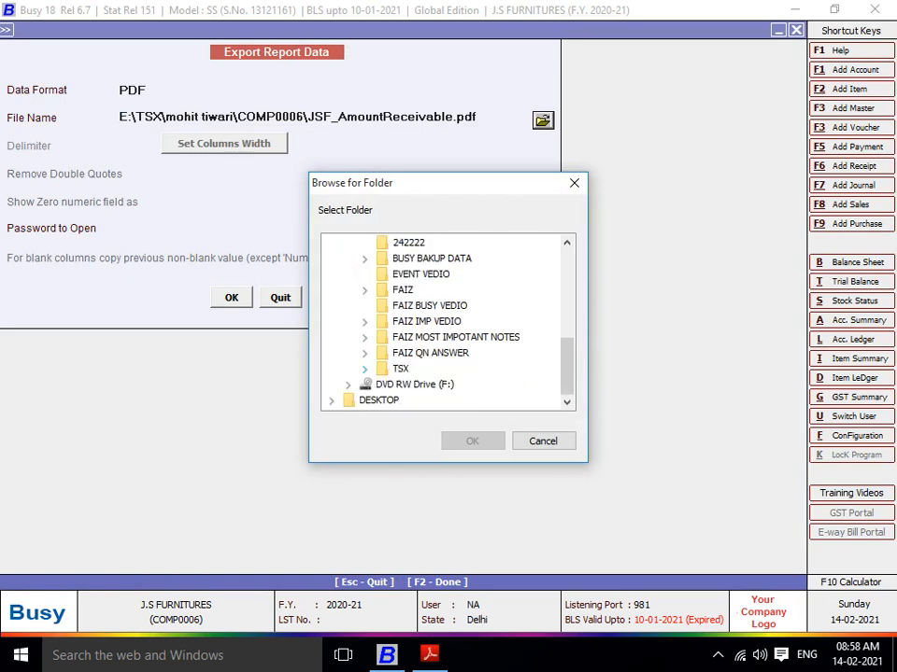
{"action": "left_click", "coordinate": [364, 353]}
{"action": "left_click", "coordinate": [412, 369]}
{"action": "left_click", "coordinate": [472, 441]}
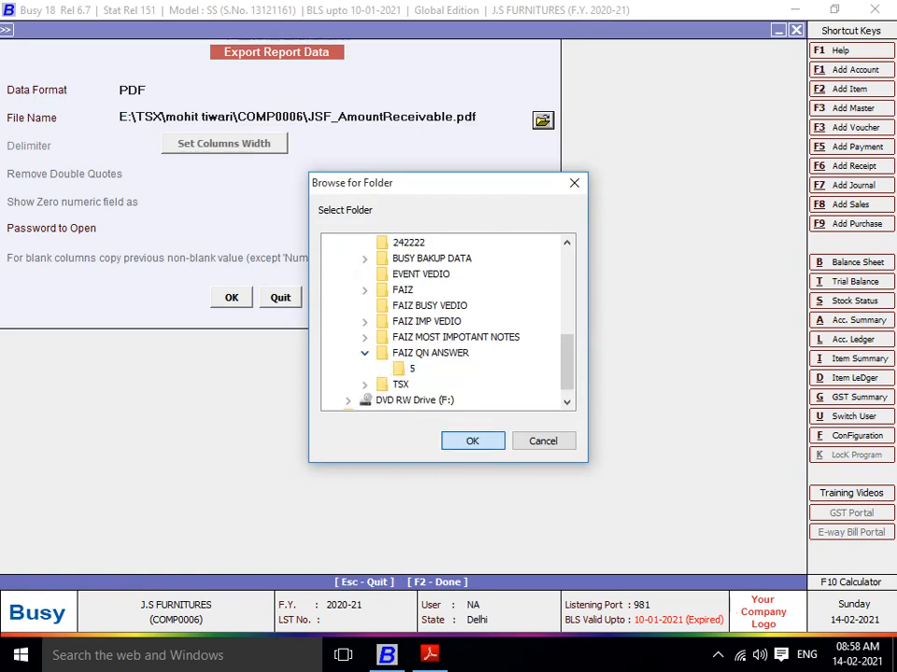
{"action": "left_click", "coordinate": [231, 298]}
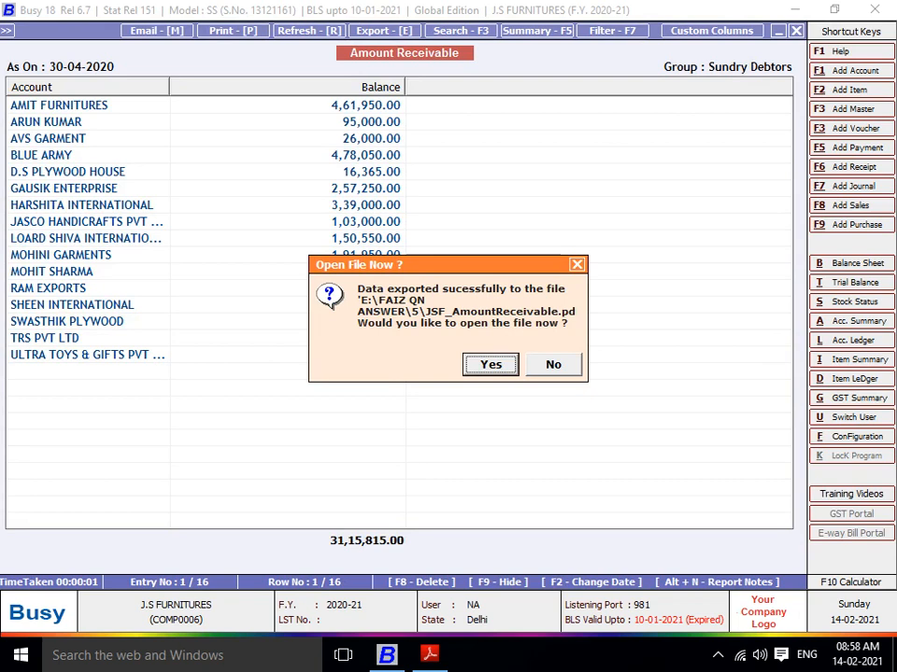
{"action": "key", "text": "Right"}
{"action": "key", "text": "Return"}
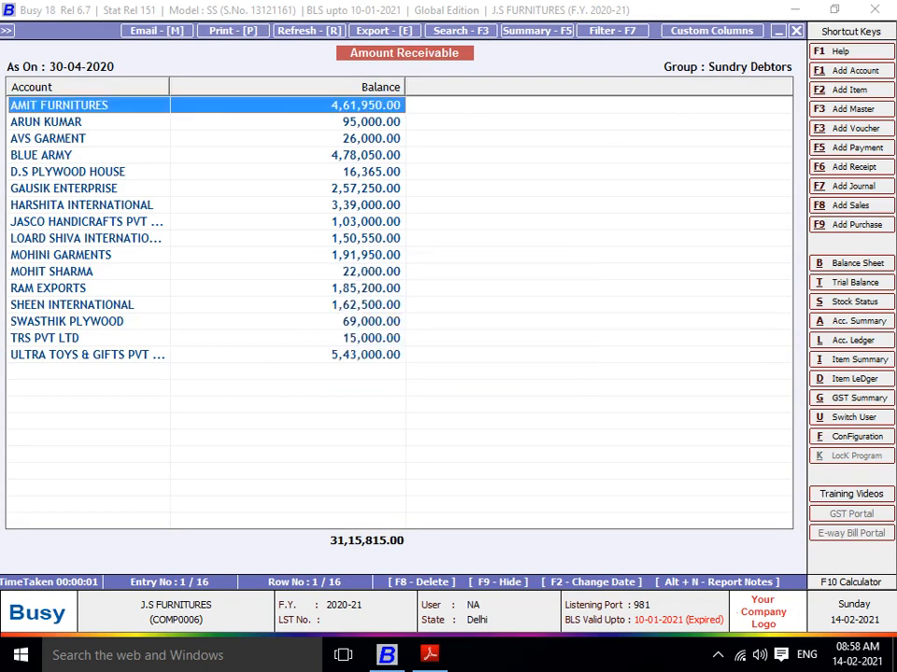
Read the questions following the Sundry Debtors one in Project 5.pdf in Adobe Reader, and switch back to Busy.
{"action": "key", "text": "alt+Tab"}
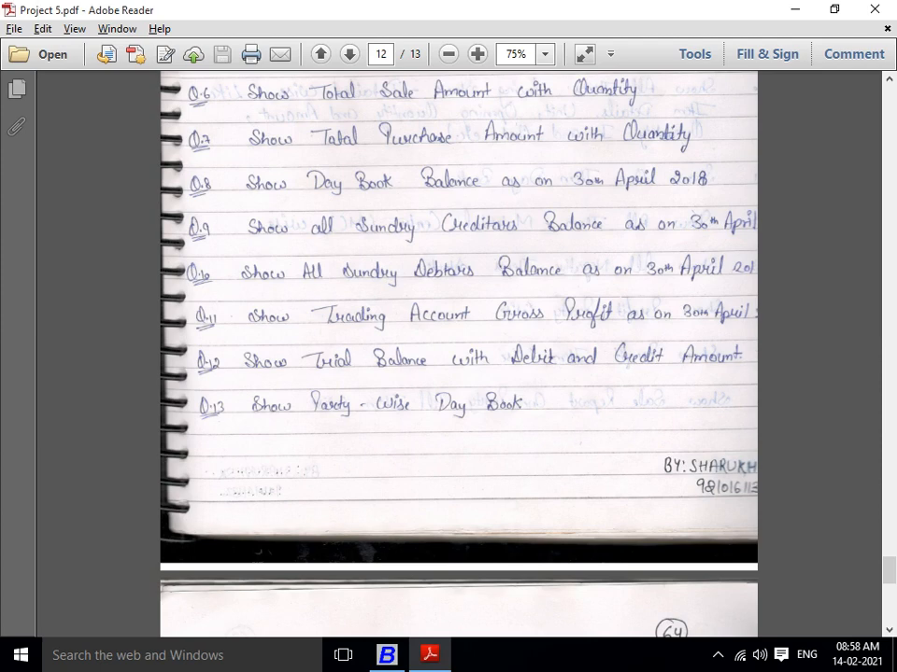
{"action": "scroll", "coordinate": [458, 355], "scroll_direction": "down", "scroll_amount": 1}
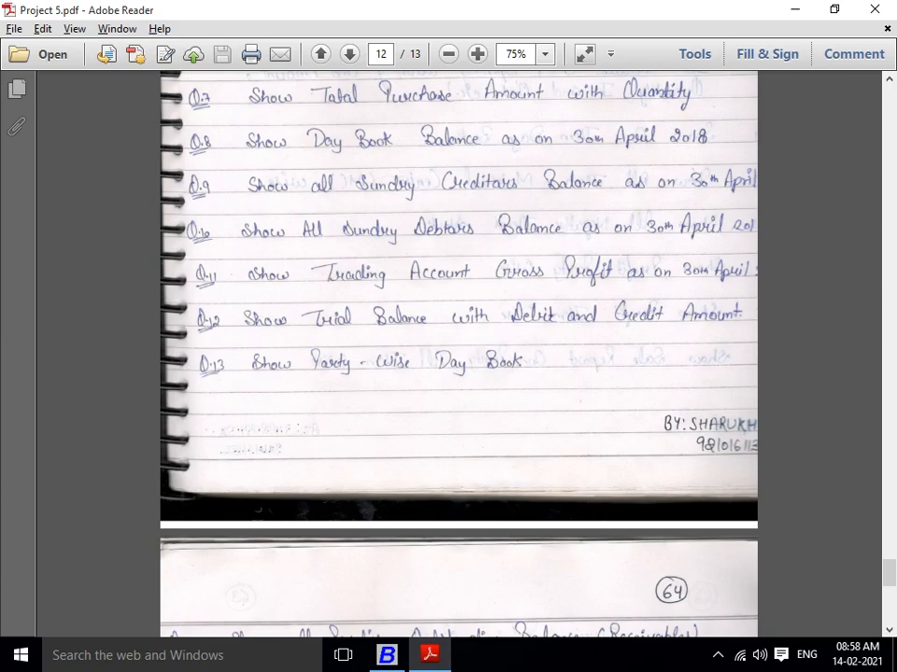
{"action": "key", "text": "alt+Tab"}
Close the Amount Receivable report and open the Balance Sheet report options under Final Results.
{"action": "key", "text": "Escape"}
{"action": "key", "text": "Escape"}
{"action": "key", "text": "Escape"}
{"action": "key", "text": "Escape"}
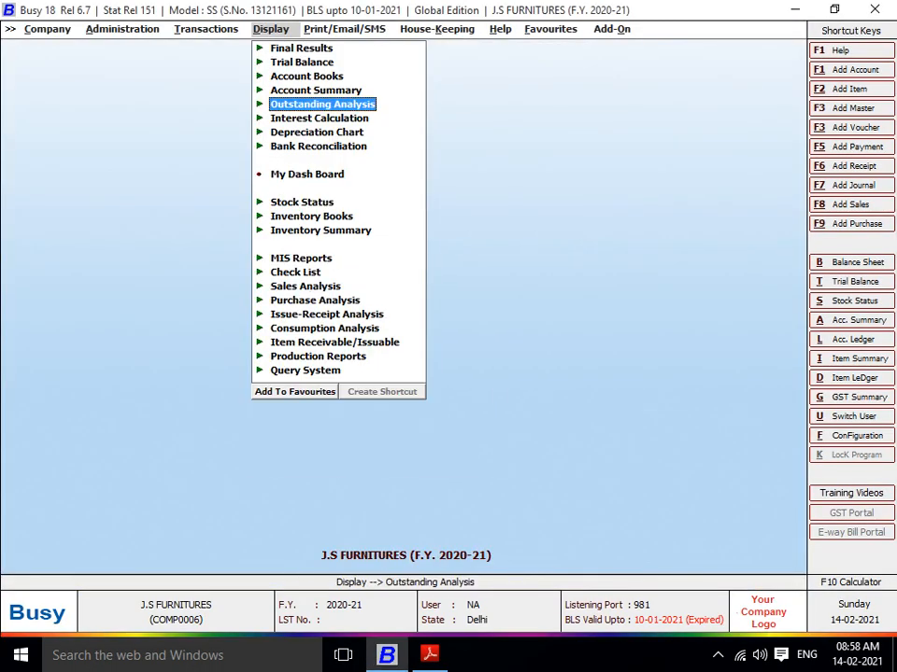
{"action": "key", "text": "Up"}
{"action": "key", "text": "Up"}
{"action": "key", "text": "Up"}
{"action": "key", "text": "Up"}
{"action": "key", "text": "Return"}
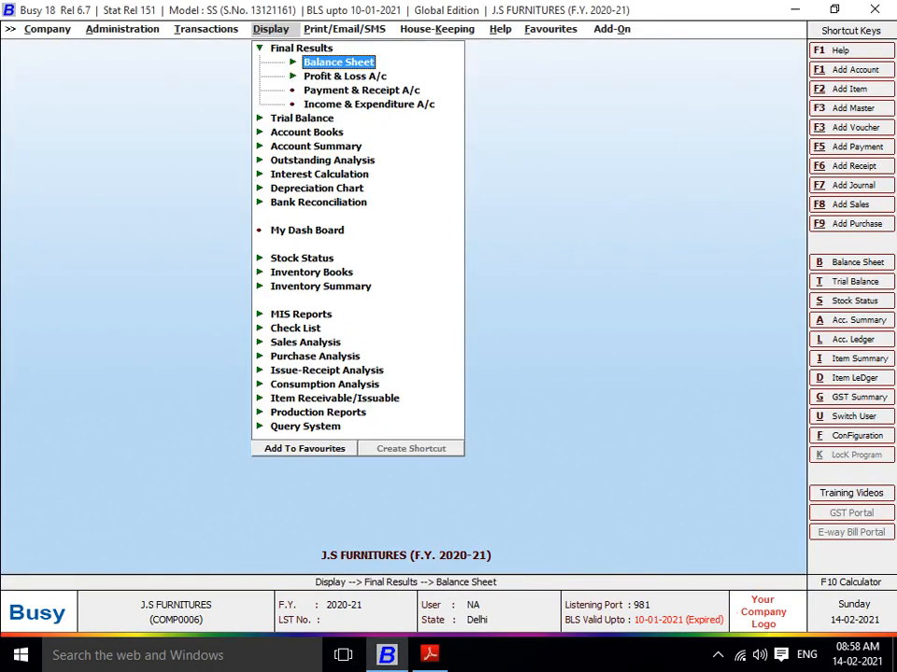
{"action": "key", "text": "Return"}
{"action": "key", "text": "Return"}
Generate the Balance Sheet as on 30-04-2020 with the balance sheet stock update set to Y, keeping the other options at their defaults.
{"action": "key", "text": "Return"}
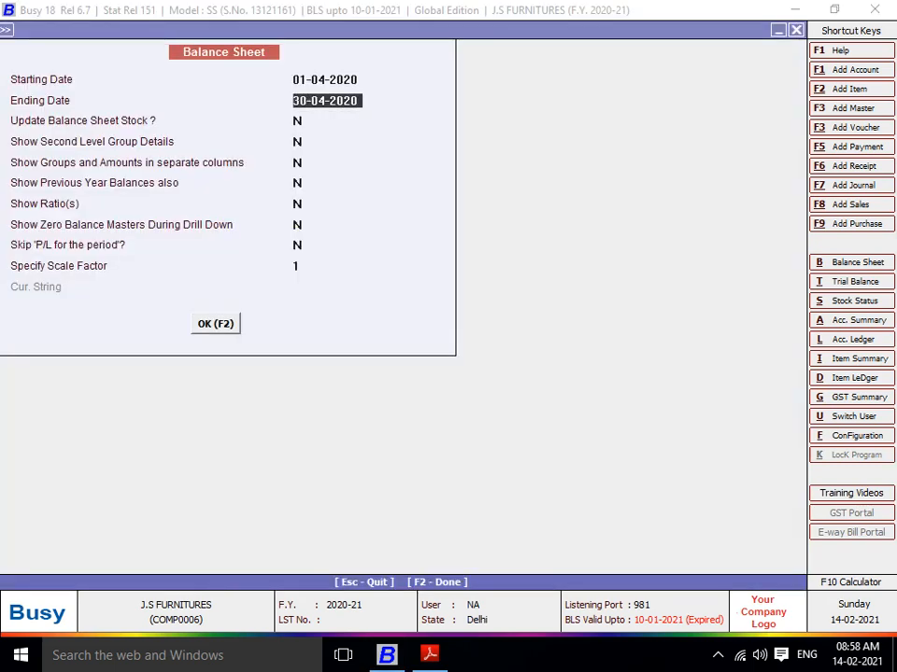
{"action": "key", "text": "Return"}
{"action": "type", "text": "Y"}
{"action": "key", "text": "Return"}
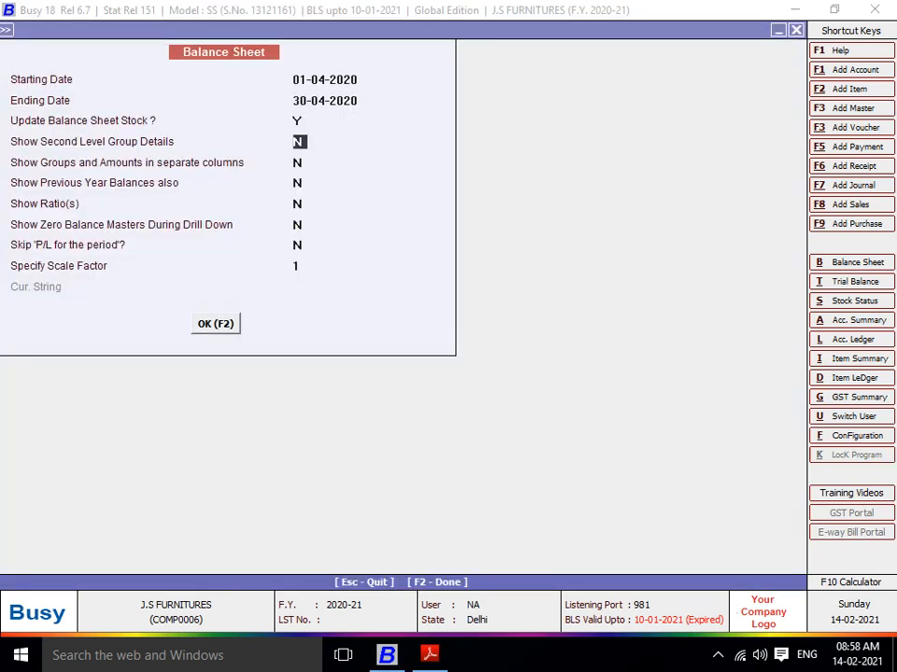
{"action": "key", "text": "Return"}
{"action": "key", "text": "Return"}
{"action": "key", "text": "Return"}
{"action": "key", "text": "Return"}
{"action": "key", "text": "Return"}
{"action": "key", "text": "Return"}
{"action": "key", "text": "Return"}
{"action": "key", "text": "Return"}
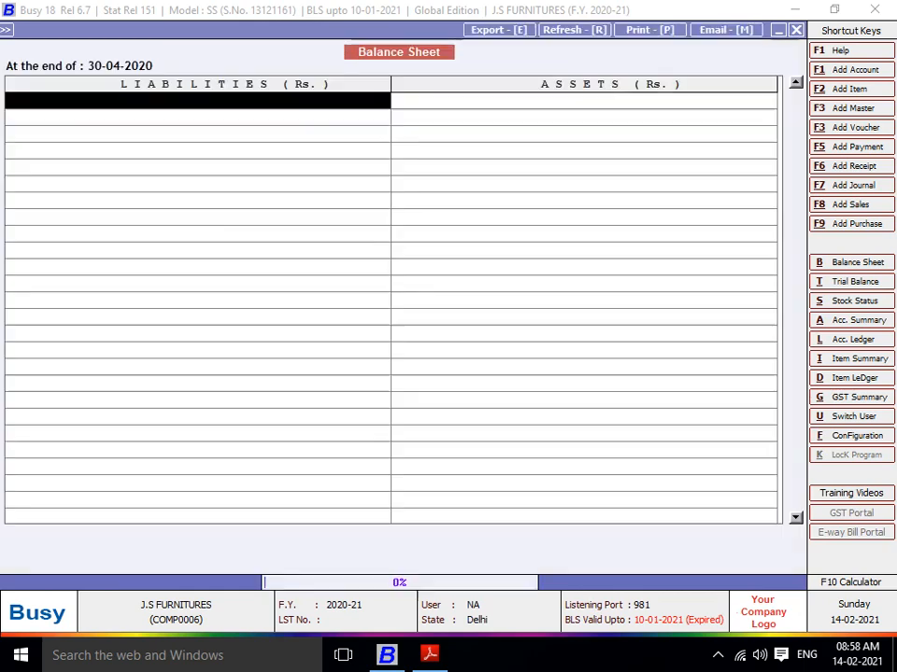
Drill down from Profit for the period in the Balance Sheet to the Profit & Loss account.
{"action": "key", "text": "Right"}
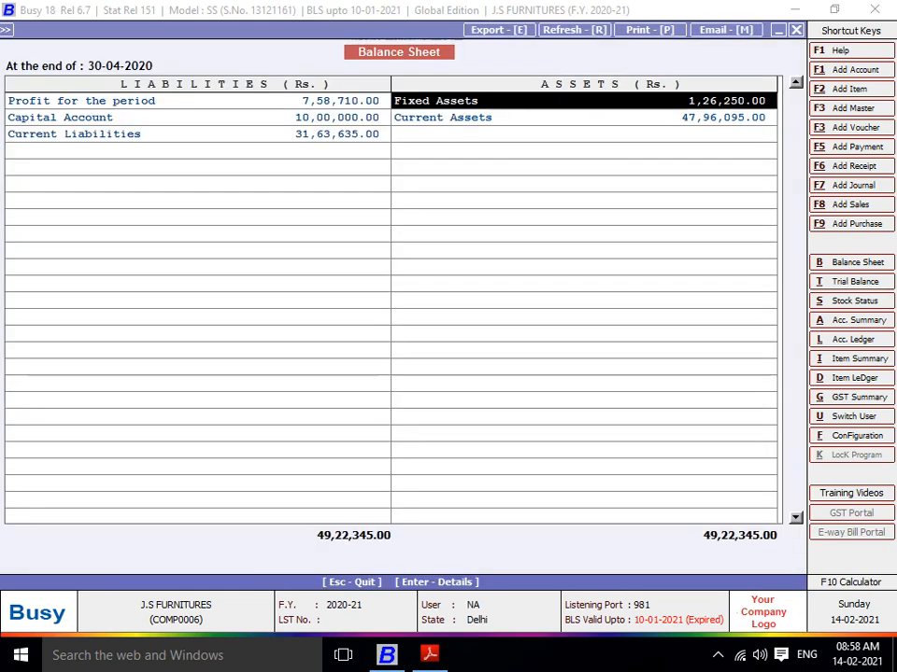
{"action": "key", "text": "Left"}
{"action": "key", "text": "Return"}
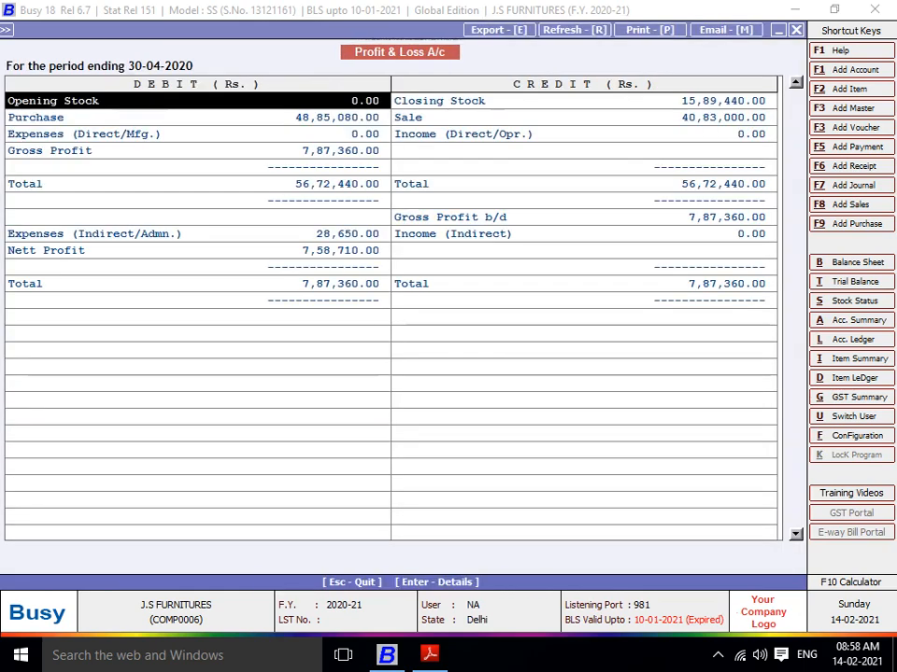
Examine the gross profit, indirect expenses and nett profit entries on both sides of the Profit & Loss account.
{"action": "key", "text": "Down"}
{"action": "key", "text": "Down"}
{"action": "key", "text": "Down"}
{"action": "key", "text": "Down"}
{"action": "key", "text": "Down"}
{"action": "key", "text": "Down"}
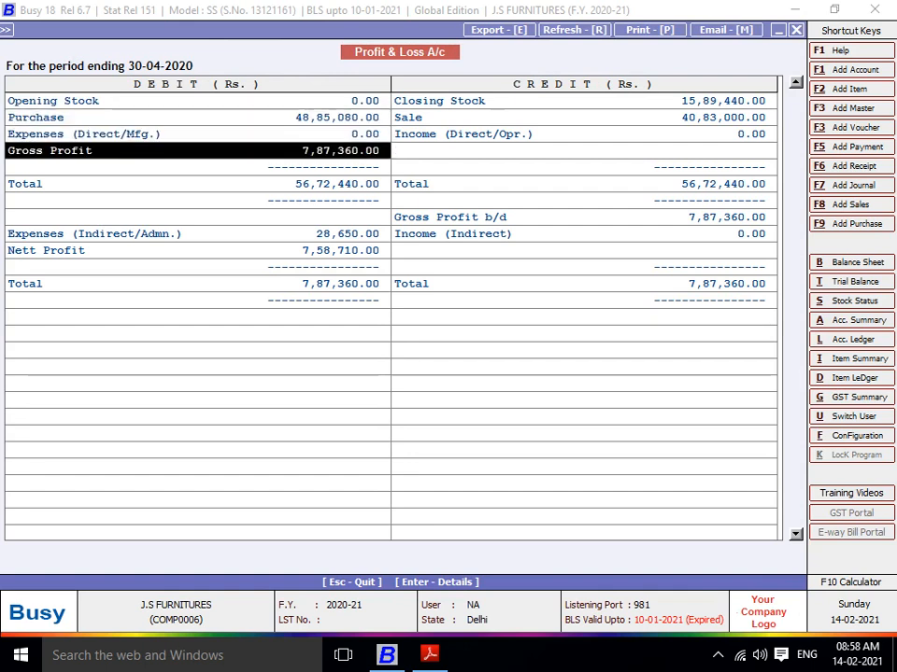
{"action": "key", "text": "Down"}
{"action": "key", "text": "Down"}
{"action": "key", "text": "Up"}
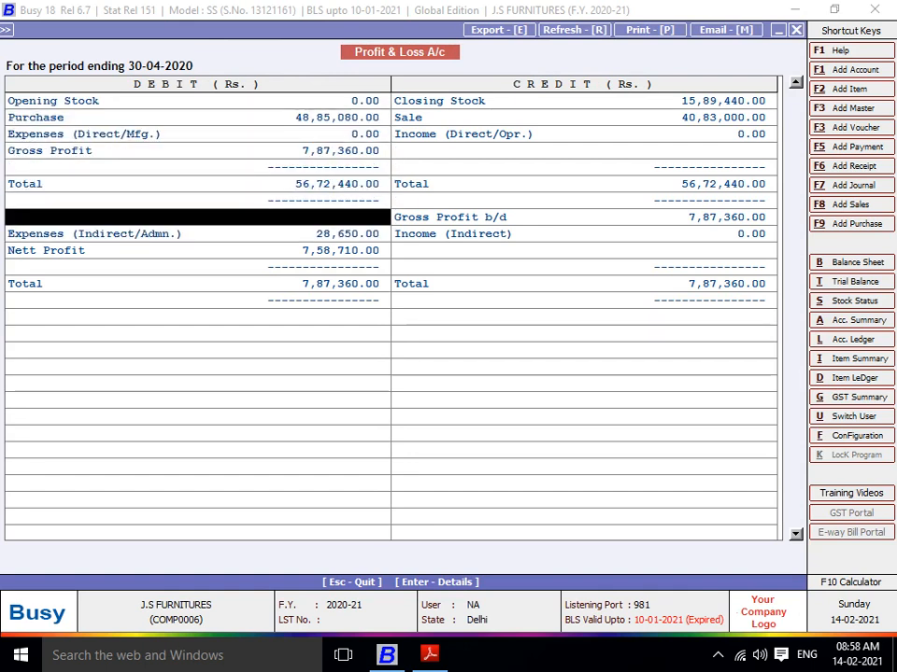
{"action": "key", "text": "Right"}
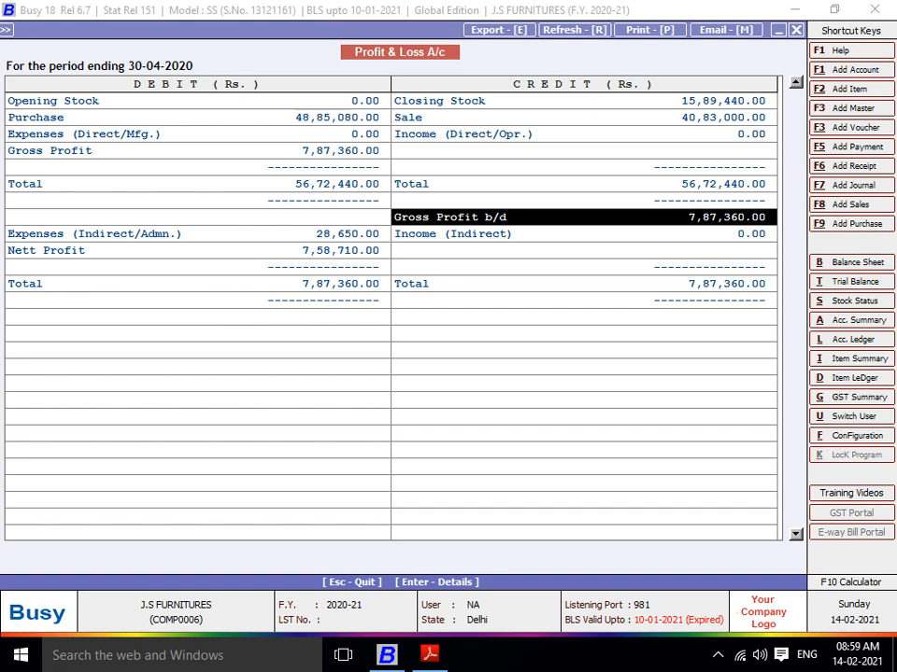
{"action": "key", "text": "Left"}
{"action": "key", "text": "Down"}
{"action": "key", "text": "Down"}
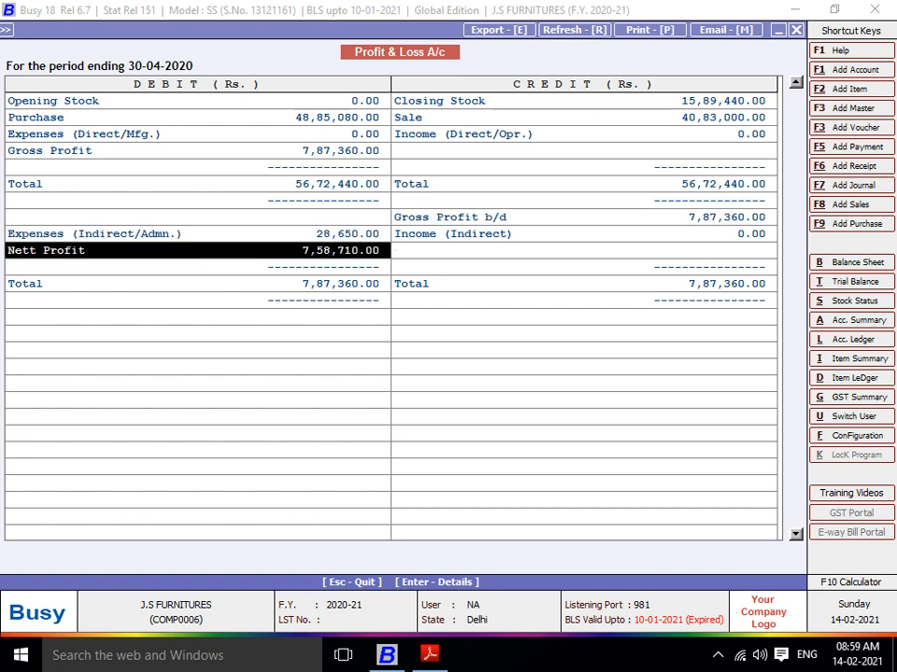
{"action": "key", "text": "Right"}
{"action": "key", "text": "Left"}
{"action": "key", "text": "Up"}
{"action": "key", "text": "Up"}
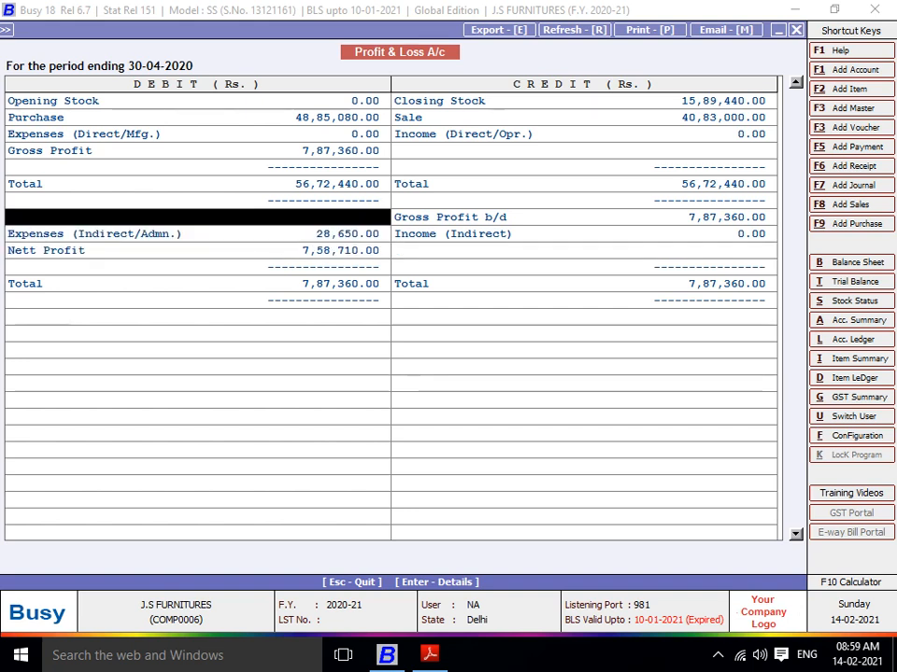
{"action": "key", "text": "Right"}
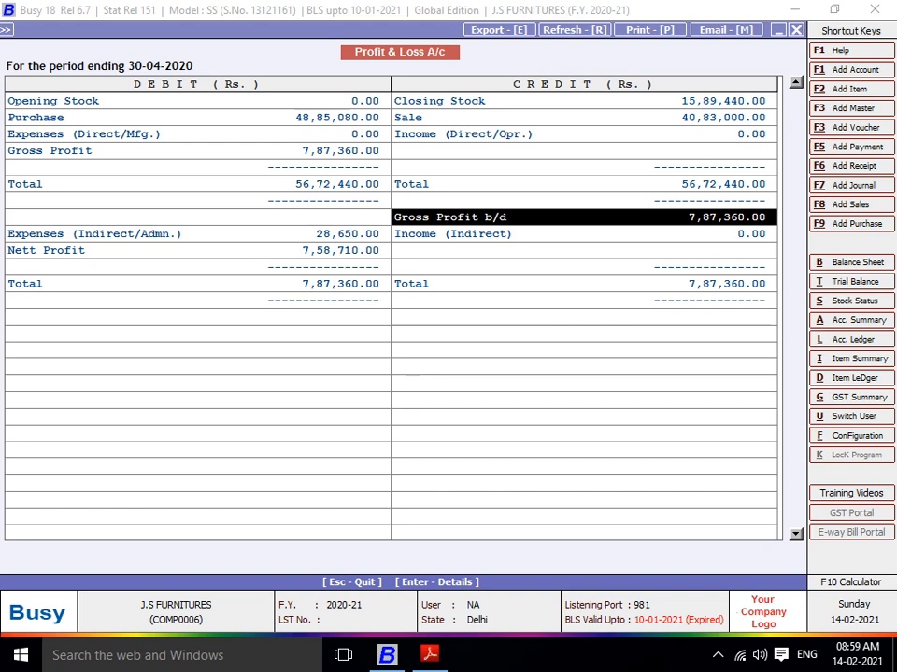
{"action": "key", "text": "Left"}
{"action": "key", "text": "Down"}
{"action": "key", "text": "Down"}
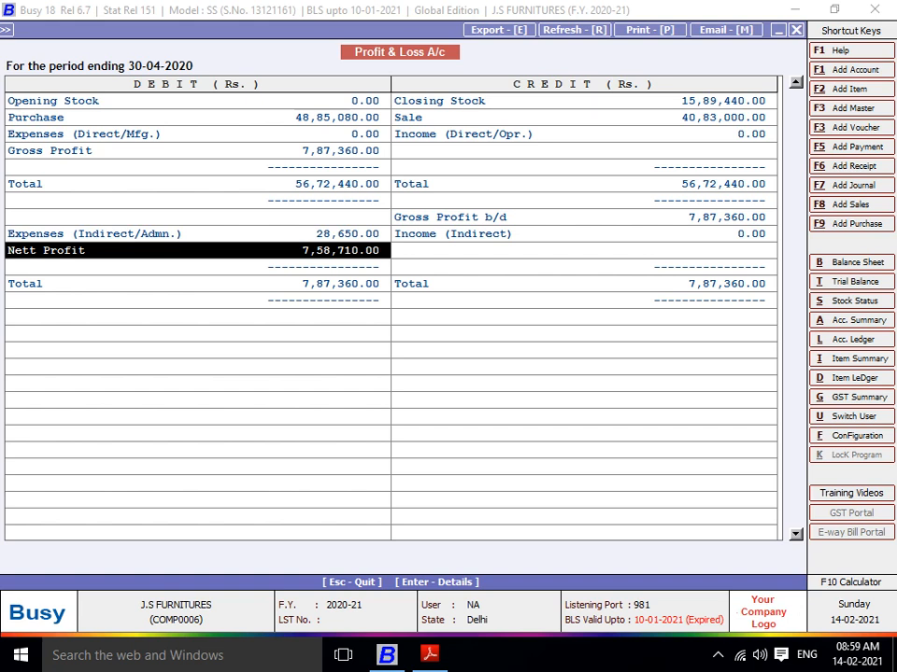
Export the Profit & Loss account as JSF_Profit-LossA-c.pdf to folder 5 inside the QN ANSWER folder on drive E:, without opening it.
{"action": "key", "text": "e"}
{"action": "key", "text": "Return"}
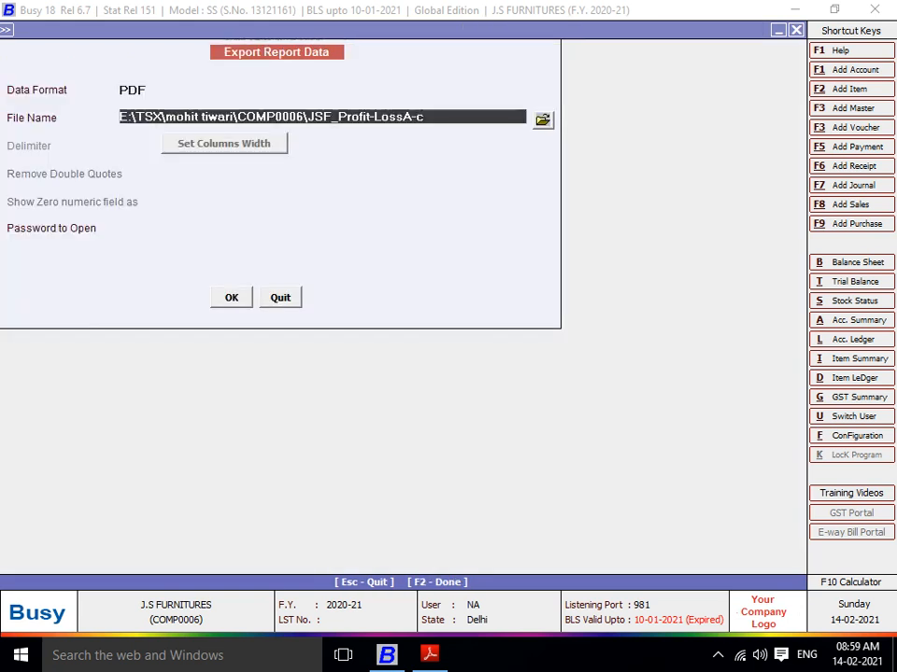
{"action": "key", "text": "Return"}
{"action": "key", "text": "Return"}
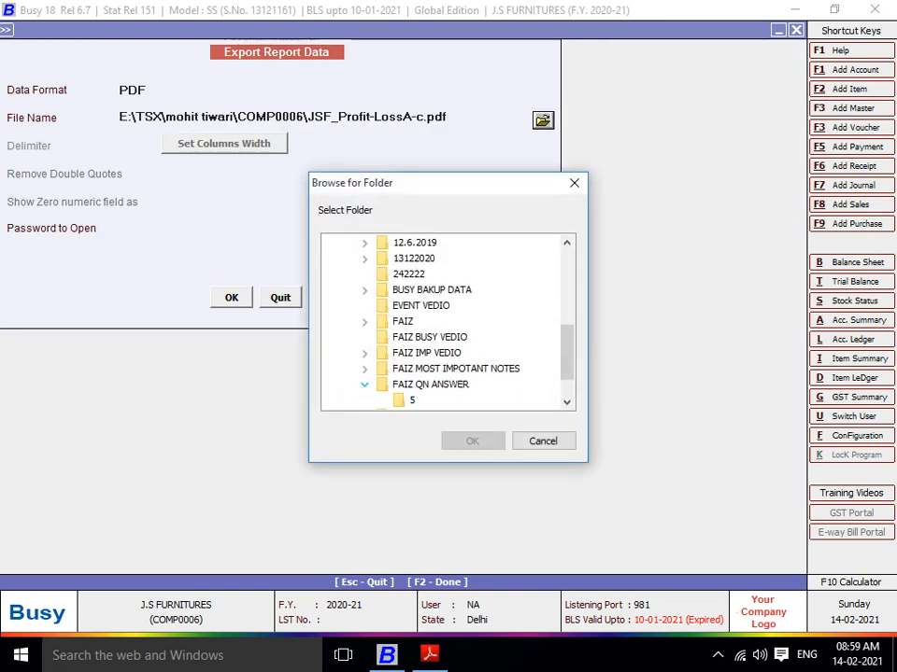
{"action": "key", "text": "Return"}
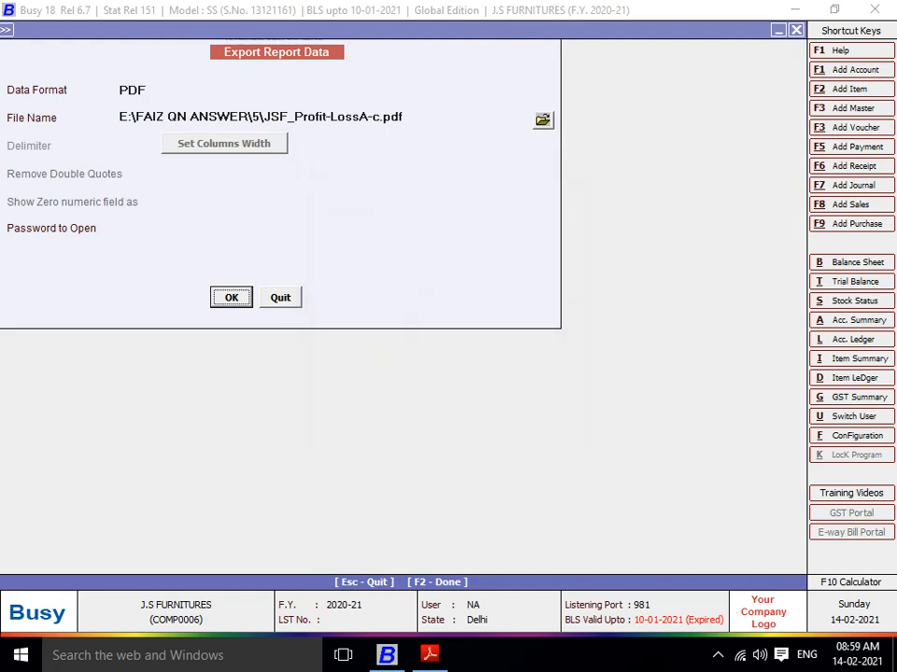
{"action": "key", "text": "Return"}
{"action": "key", "text": "Right"}
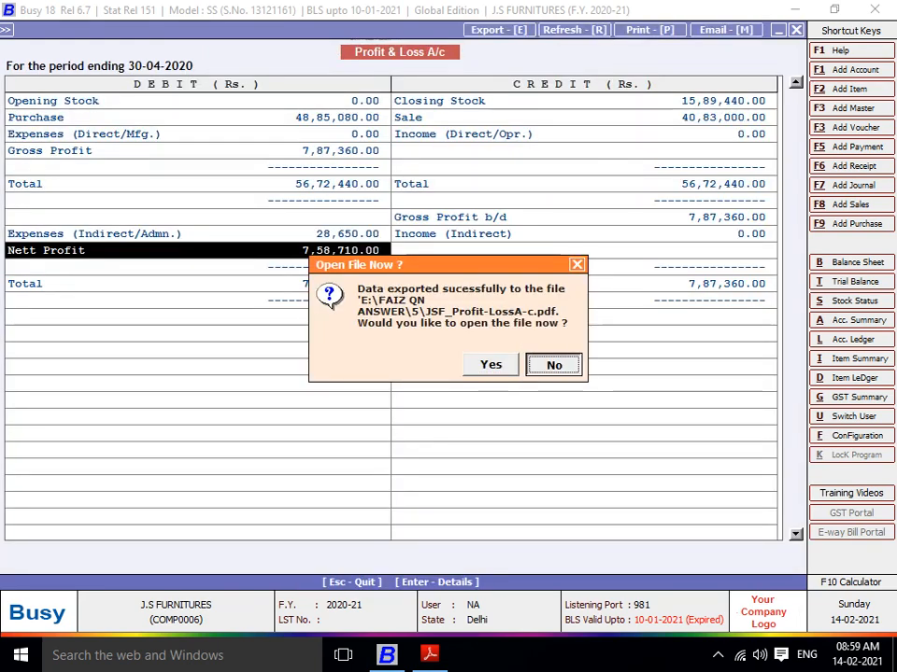
{"action": "key", "text": "Return"}
Read the questions from the Trial Balance one onward in Project 5.pdf in Adobe Reader, and switch back to Busy.
{"action": "key", "text": "alt+Tab"}
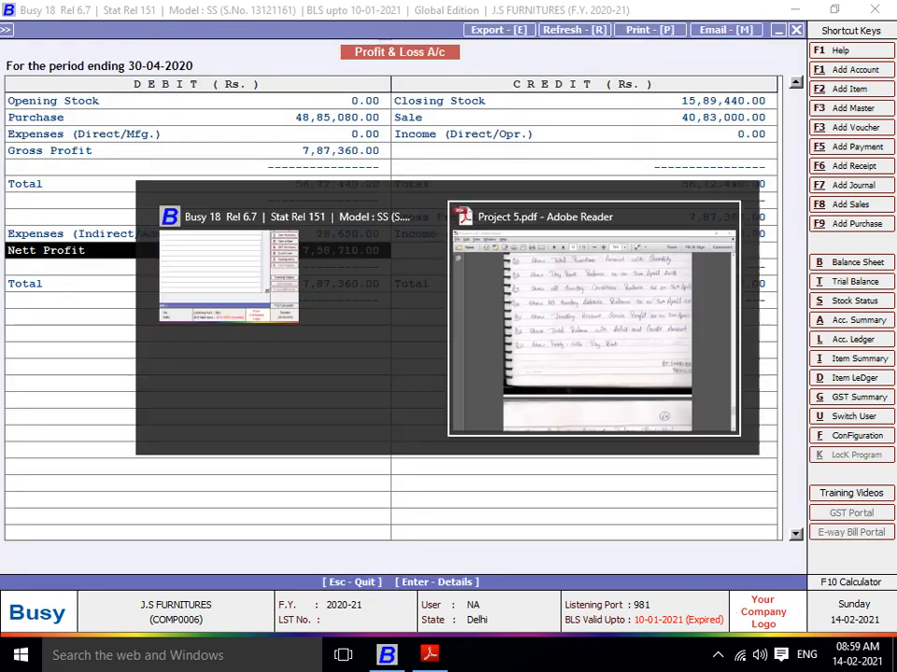
{"action": "scroll", "coordinate": [458, 355], "scroll_direction": "down", "scroll_amount": 1}
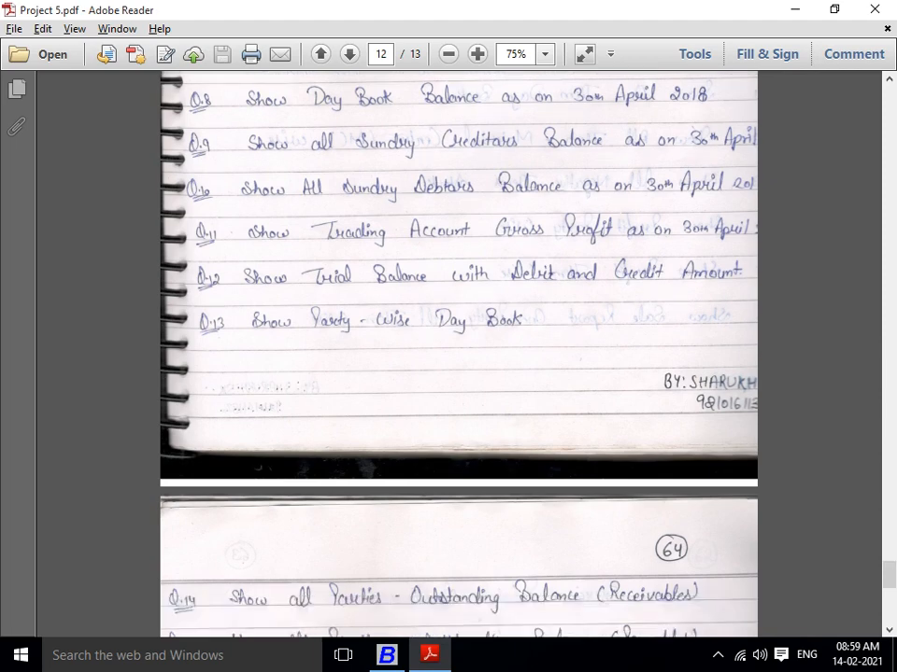
{"action": "scroll", "coordinate": [458, 355], "scroll_direction": "down", "scroll_amount": 1}
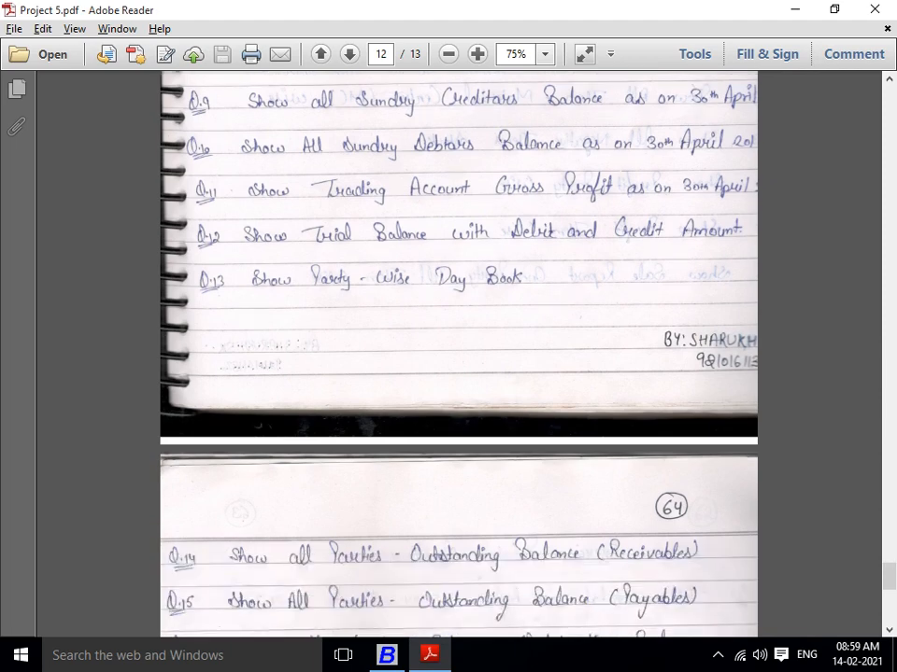
{"action": "scroll", "coordinate": [458, 355], "scroll_direction": "down", "scroll_amount": 10}
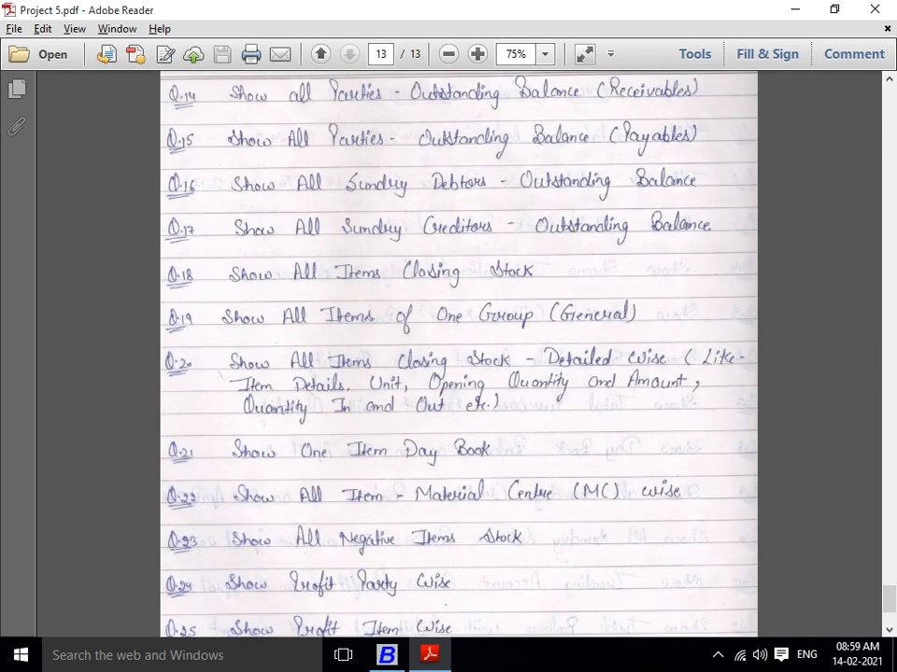
{"action": "scroll", "coordinate": [458, 355], "scroll_direction": "up", "scroll_amount": 10}
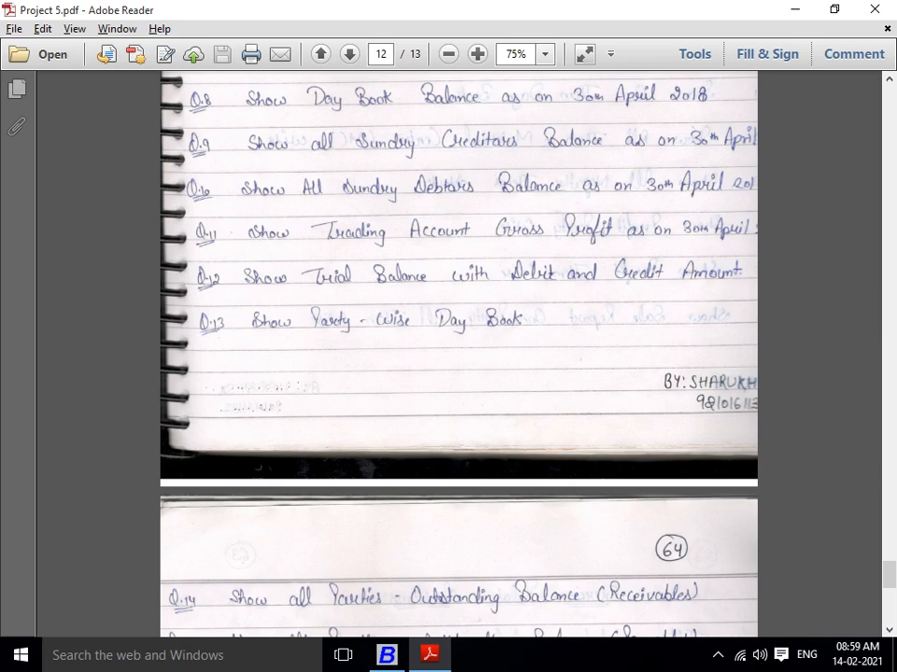
{"action": "key", "text": "alt+Tab"}
Close the Profit & Loss and Balance Sheet reports and start the alphabetical closing Trial Balance showing balances only.
{"action": "key", "text": "Escape"}
{"action": "key", "text": "Escape"}
{"action": "key", "text": "Escape"}
{"action": "key", "text": "Escape"}
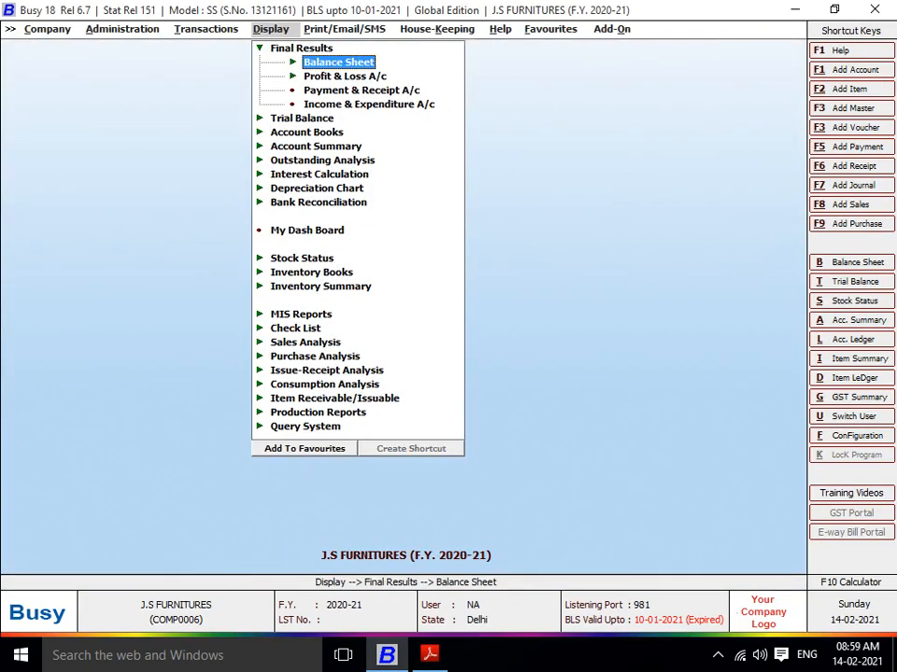
{"action": "key", "text": "Escape"}
{"action": "key", "text": "Down"}
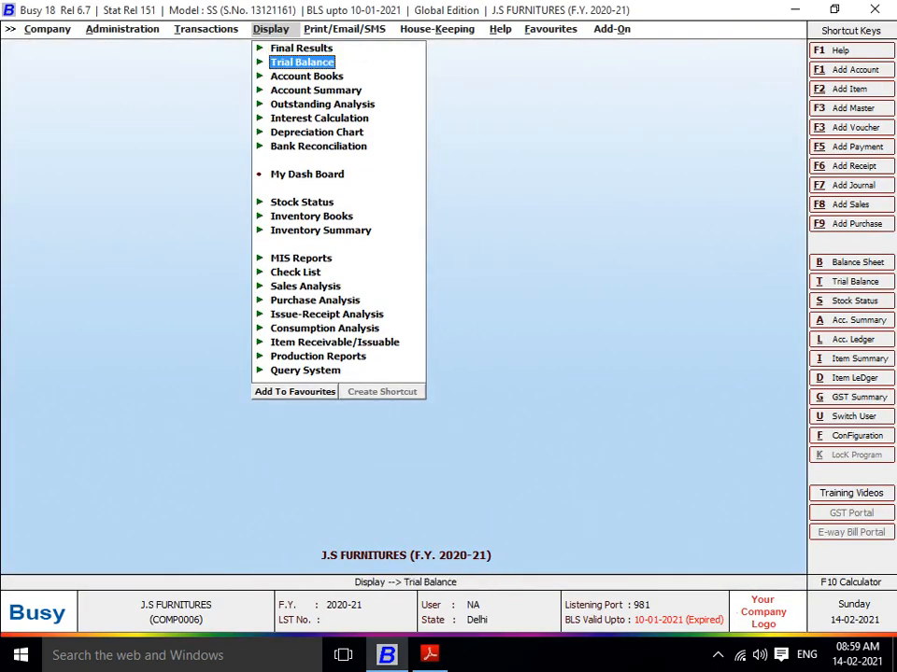
{"action": "key", "text": "Return"}
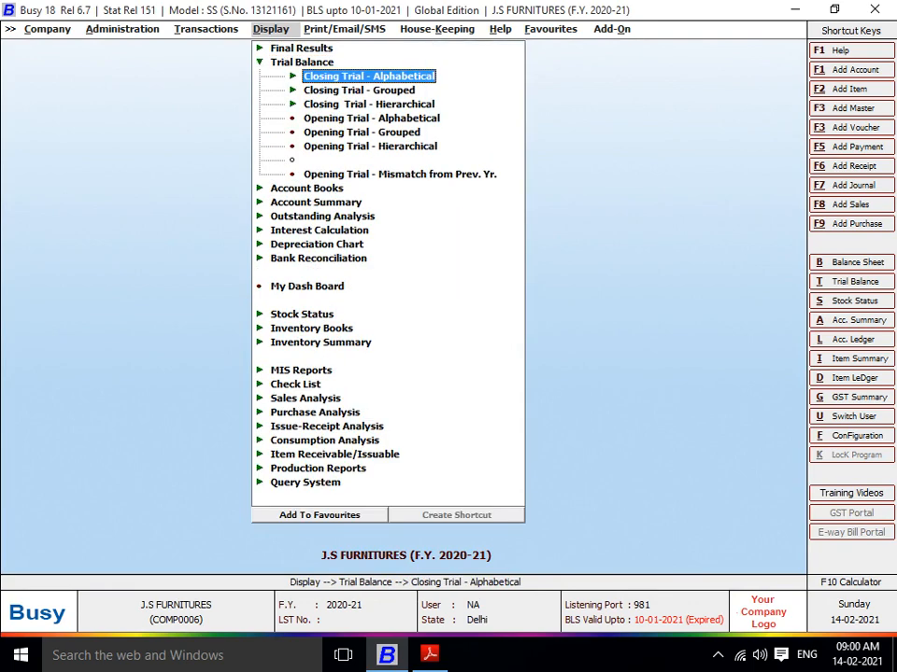
{"action": "key", "text": "Return"}
{"action": "key", "text": "Return"}
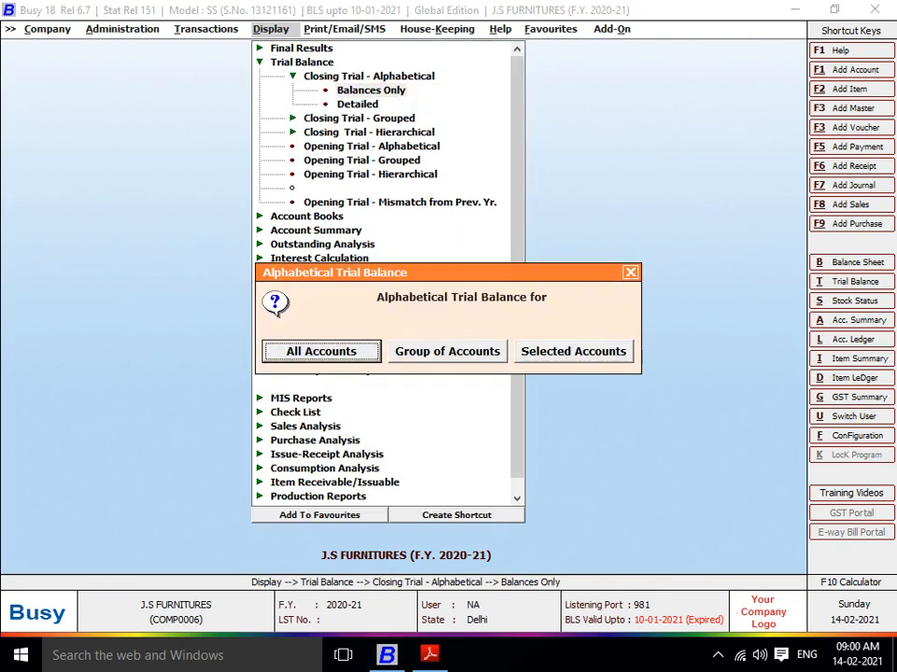
Generate the Trial Balance for all accounts as on 30-04-2020, shown by name, keeping the other options at their defaults.
{"action": "key", "text": "Return"}
{"action": "key", "text": "Return"}
{"action": "key", "text": "Return"}
{"action": "key", "text": "Return"}
{"action": "key", "text": "Return"}
{"action": "key", "text": "Return"}
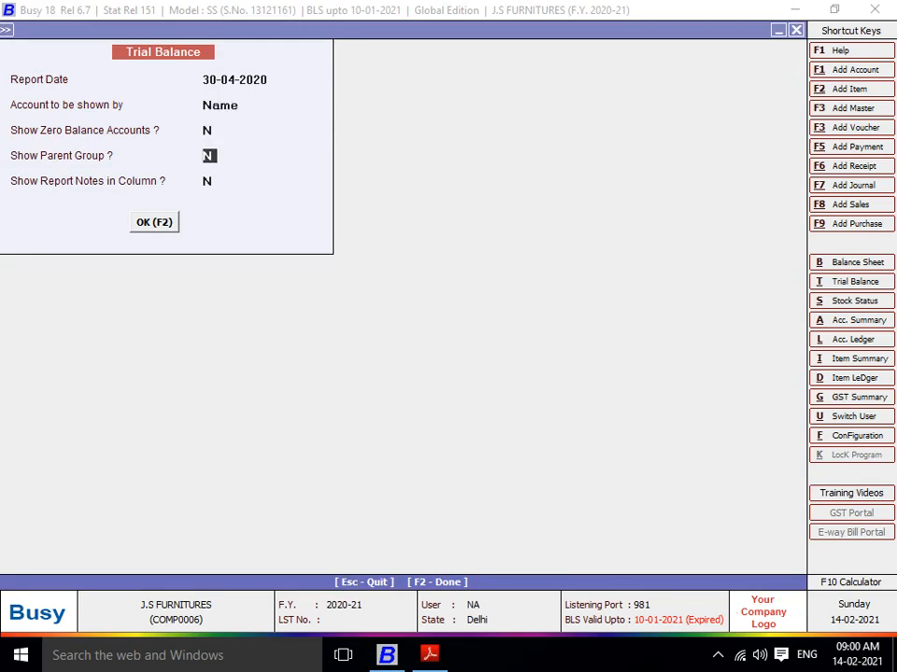
{"action": "key", "text": "Return"}
Examine the debit and credit balances of all accounts in the Trial Balance down to the last entry and back up.
{"action": "key", "text": "Down"}
{"action": "key", "text": "Down"}
{"action": "key", "text": "Down"}
{"action": "key", "text": "Down"}
{"action": "key", "text": "Down"}
{"action": "key", "text": "Down"}
{"action": "key", "text": "Down"}
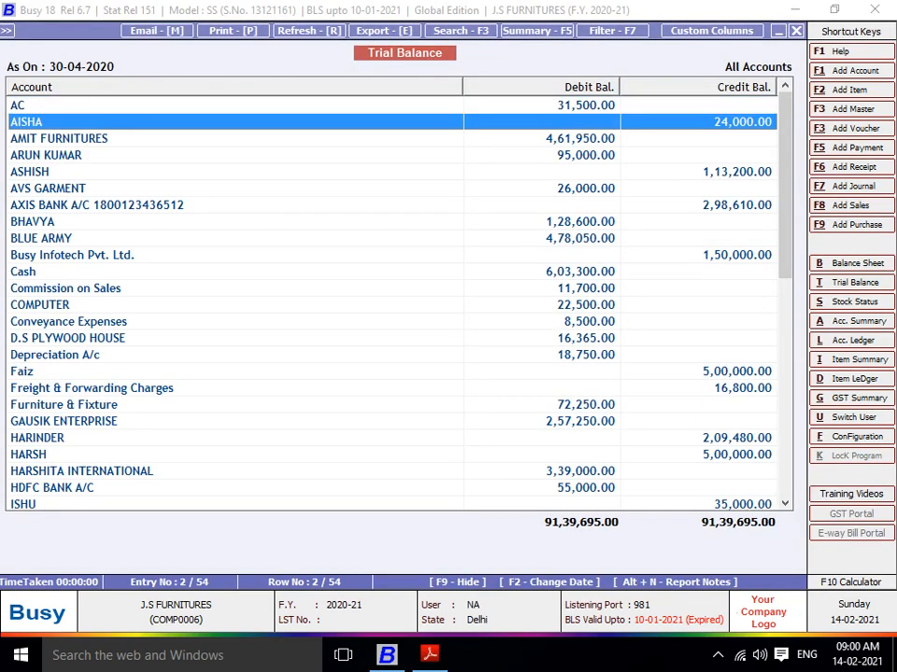
{"action": "key", "text": "Down"}
{"action": "key", "text": "Down"}
{"action": "key", "text": "Down"}
{"action": "key", "text": "Down"}
{"action": "key", "text": "Down"}
{"action": "key", "text": "Down"}
{"action": "key", "text": "Down"}
{"action": "key", "text": "Down"}
{"action": "key", "text": "Down"}
{"action": "key", "text": "Down"}
{"action": "key", "text": "Down"}
{"action": "key", "text": "Down"}
{"action": "key", "text": "Down"}
{"action": "key", "text": "Down"}
{"action": "key", "text": "Down"}
{"action": "key", "text": "Down"}
{"action": "key", "text": "Down"}
{"action": "key", "text": "Down"}
{"action": "key", "text": "Down"}
{"action": "key", "text": "Down"}
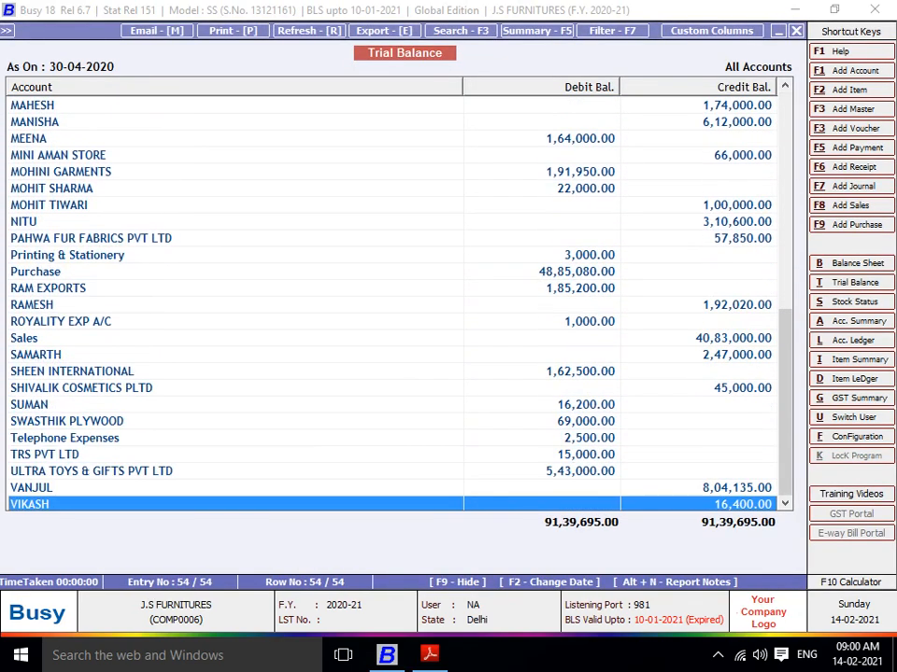
{"action": "key", "text": "Up"}
{"action": "key", "text": "Up"}
{"action": "key", "text": "Up"}
{"action": "key", "text": "Up"}
{"action": "key", "text": "Up"}
{"action": "key", "text": "Up"}
{"action": "key", "text": "Up"}
{"action": "key", "text": "Up"}
{"action": "key", "text": "Up"}
{"action": "key", "text": "Up"}
{"action": "key", "text": "Up"}
{"action": "key", "text": "Up"}
{"action": "key", "text": "Up"}
{"action": "key", "text": "Up"}
{"action": "key", "text": "Up"}
{"action": "key", "text": "Up"}
{"action": "key", "text": "Up"}
{"action": "key", "text": "Up"}
{"action": "key", "text": "Up"}
{"action": "key", "text": "Up"}
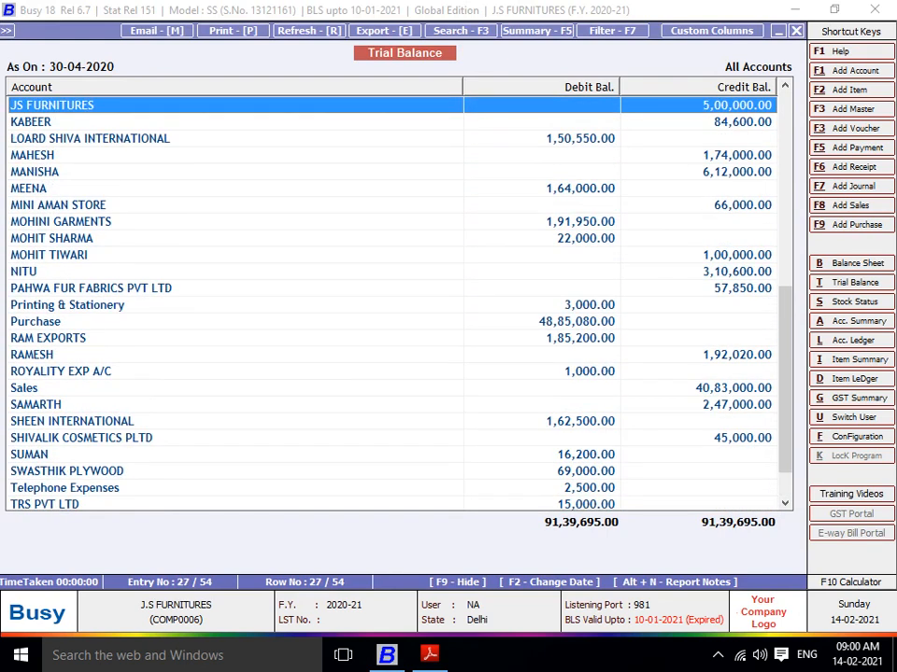
{"action": "key", "text": "Up"}
{"action": "key", "text": "Up"}
{"action": "key", "text": "Up"}
{"action": "key", "text": "Up"}
{"action": "key", "text": "Up"}
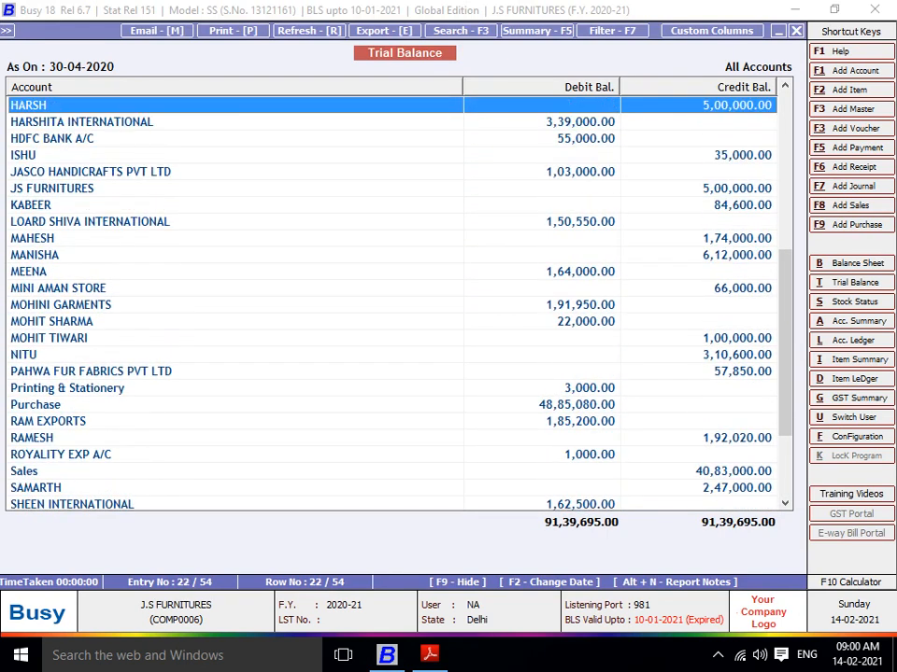
{"action": "key", "text": "Up"}
{"action": "key", "text": "Up"}
{"action": "key", "text": "Up"}
{"action": "key", "text": "Up"}
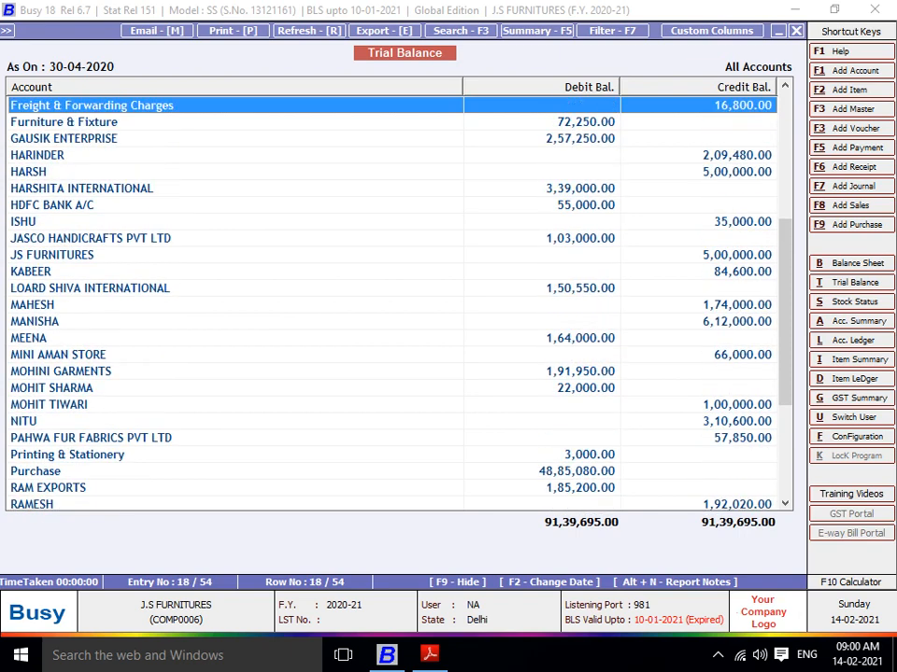
Export the Trial Balance as a PDF to subfolder 5 of the QN ANSWER folder on drive E, without opening the file.
{"action": "key", "text": "e"}
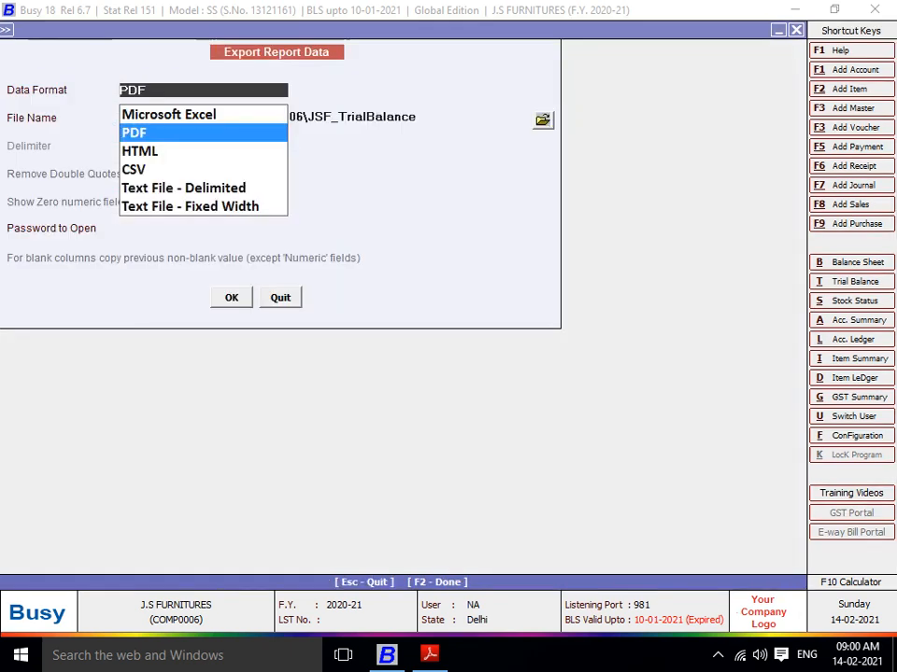
{"action": "key", "text": "Return"}
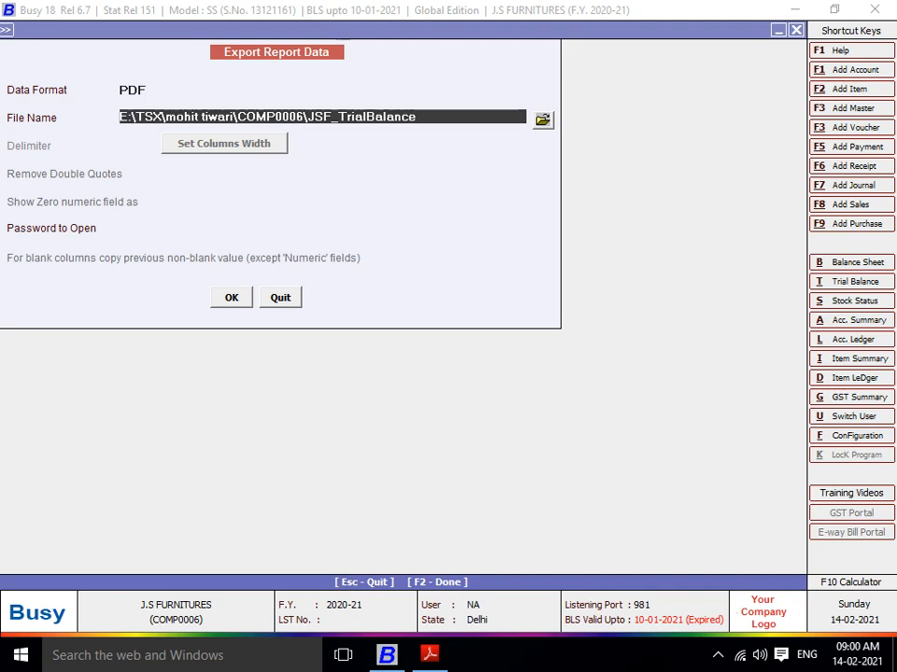
{"action": "key", "text": "Return"}
{"action": "key", "text": "Return"}
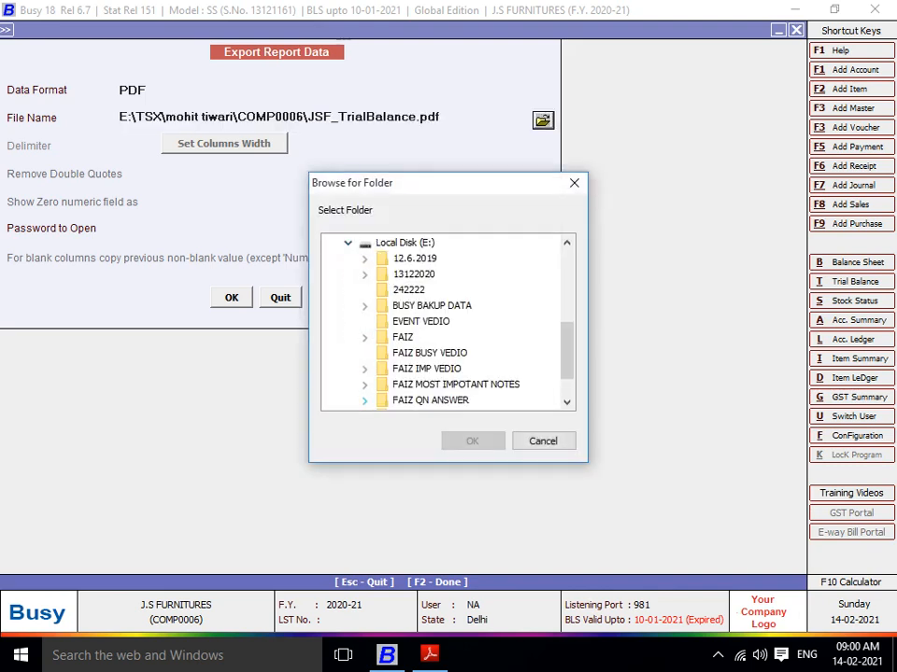
{"action": "left_click", "coordinate": [364, 400]}
{"action": "left_click", "coordinate": [411, 401]}
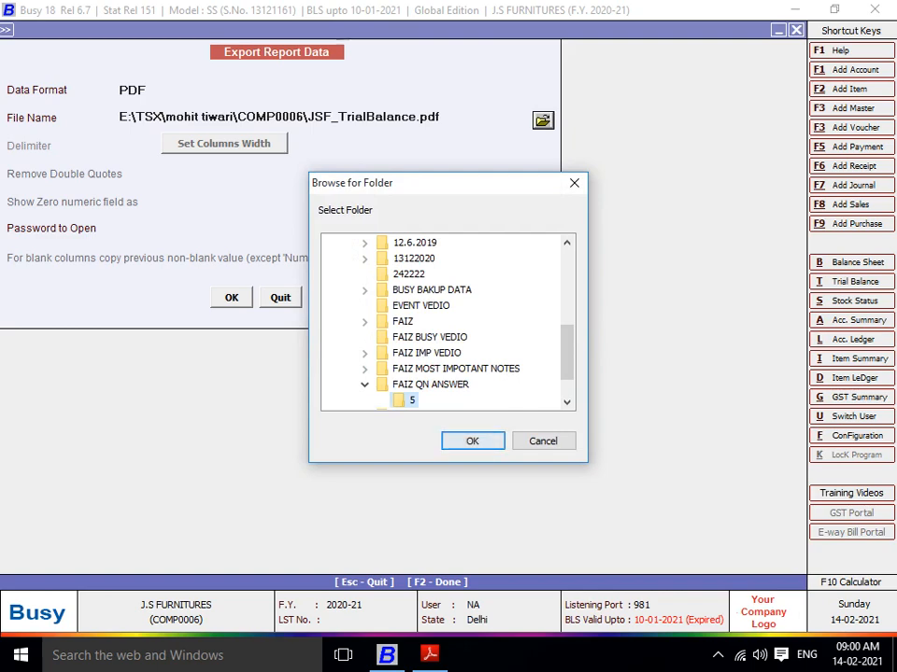
{"action": "key", "text": "Return"}
{"action": "key", "text": "Return"}
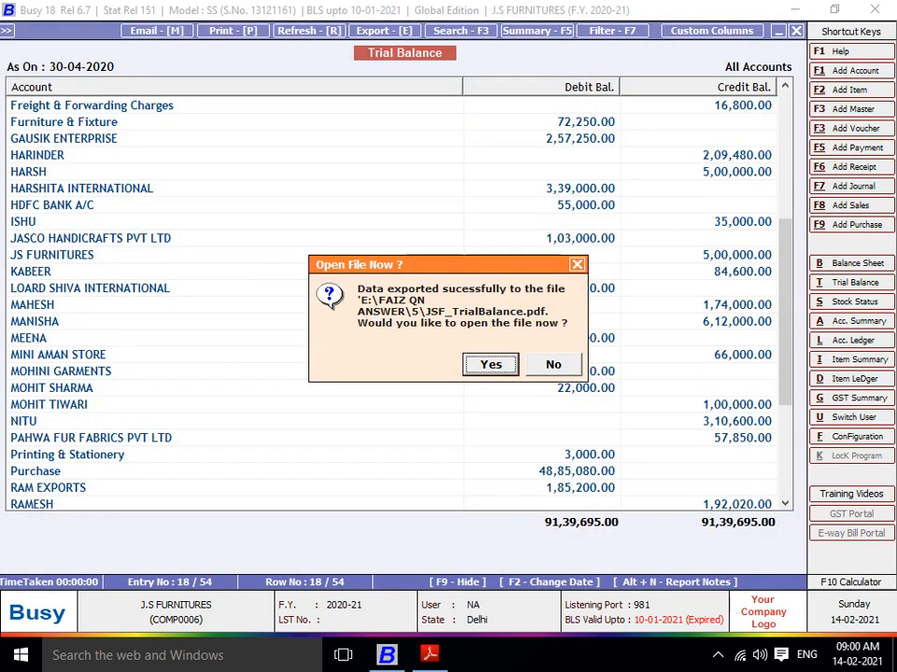
{"action": "left_click", "coordinate": [557, 366]}
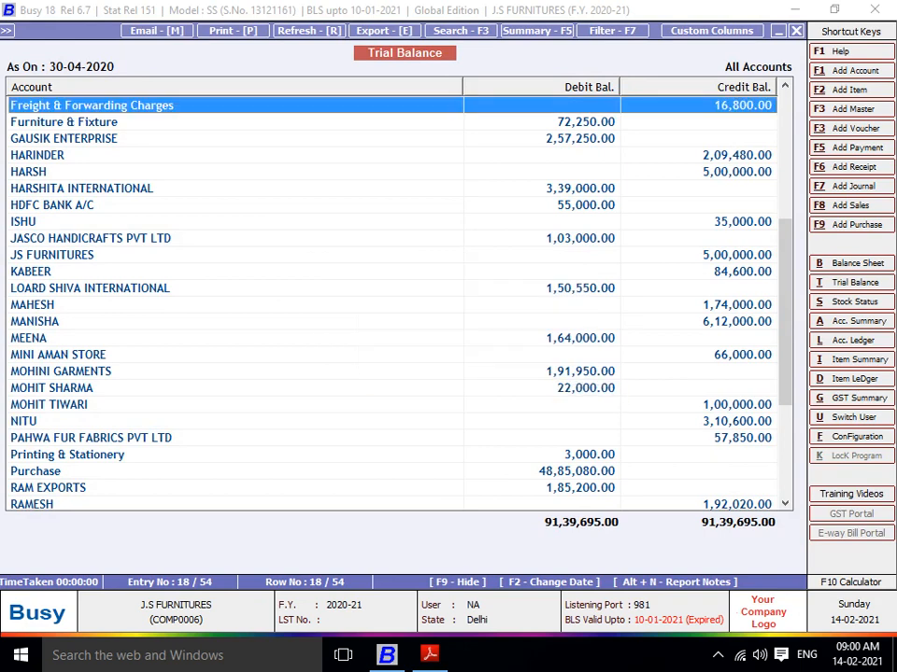
Close the Trial Balance, check the next question in Project 5.pdf in Adobe Reader, and switch back to Busy.
{"action": "key", "text": "Escape"}
{"action": "key", "text": "Escape"}
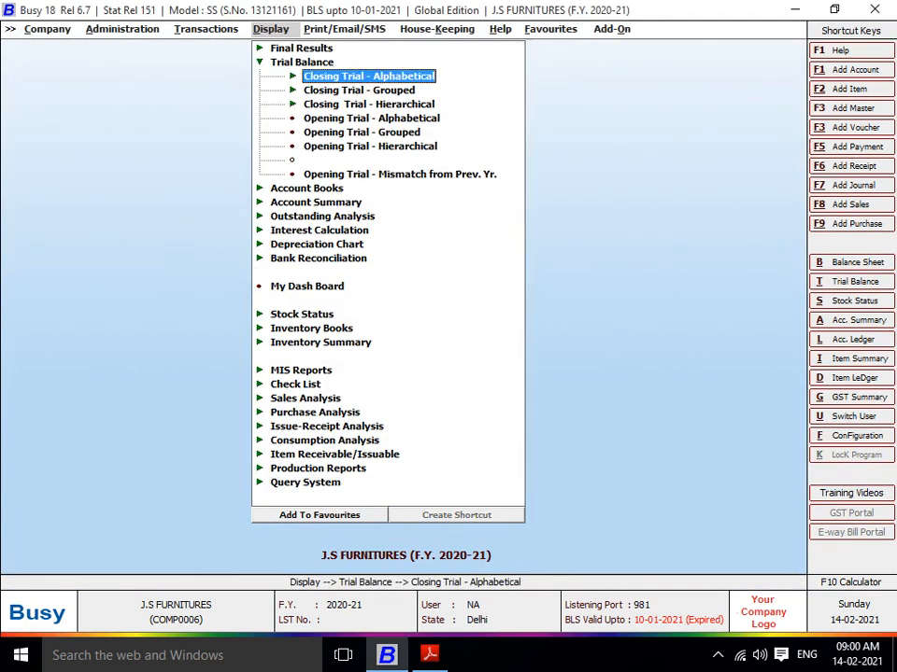
{"action": "key", "text": "alt+Tab"}
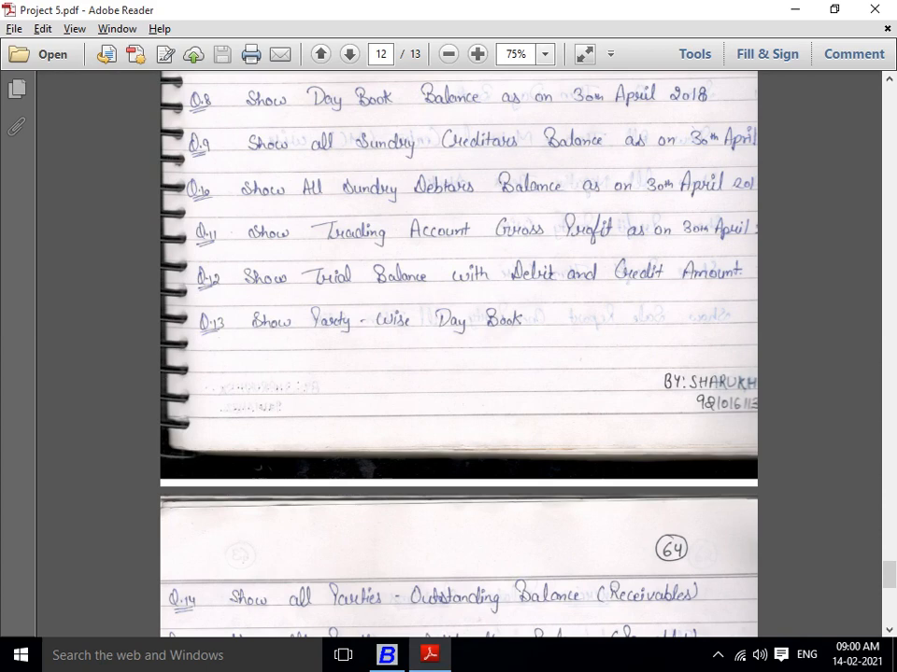
{"action": "key", "text": "alt+Tab"}
Start the Party Day Book report from the account books.
{"action": "key", "text": "Escape"}
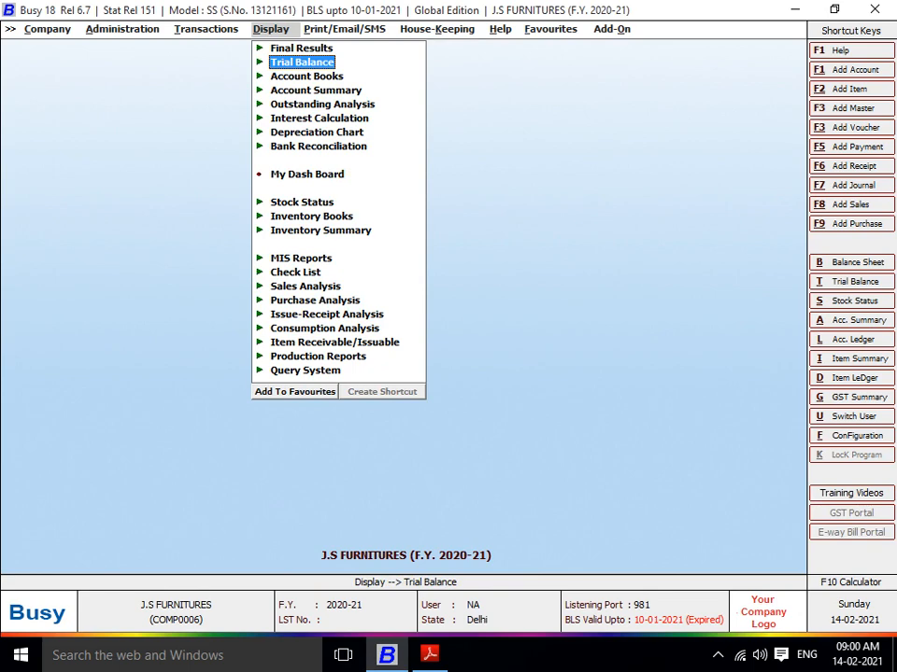
{"action": "key", "text": "Down"}
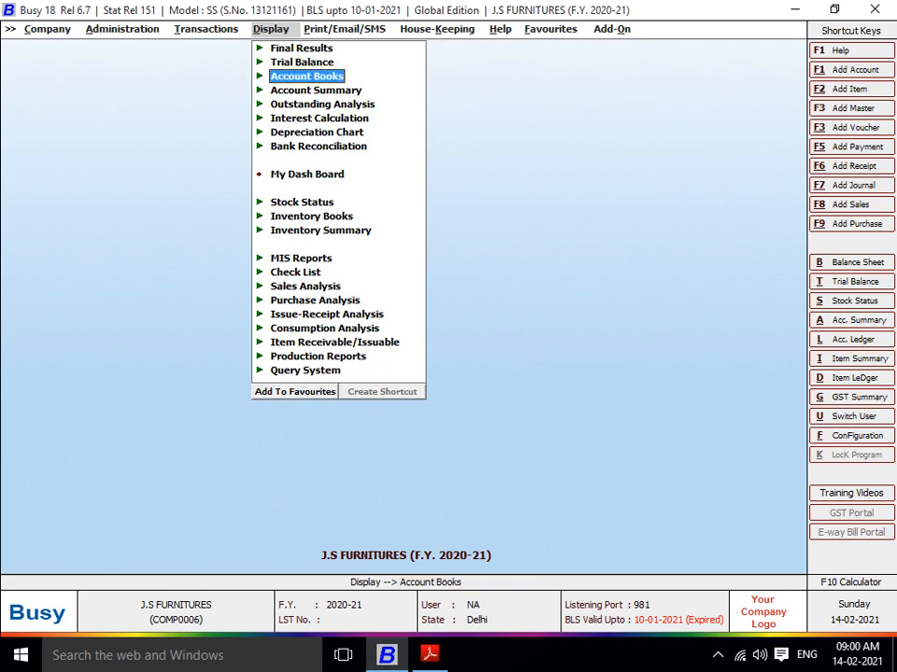
{"action": "key", "text": "Down"}
{"action": "key", "text": "Up"}
{"action": "key", "text": "Return"}
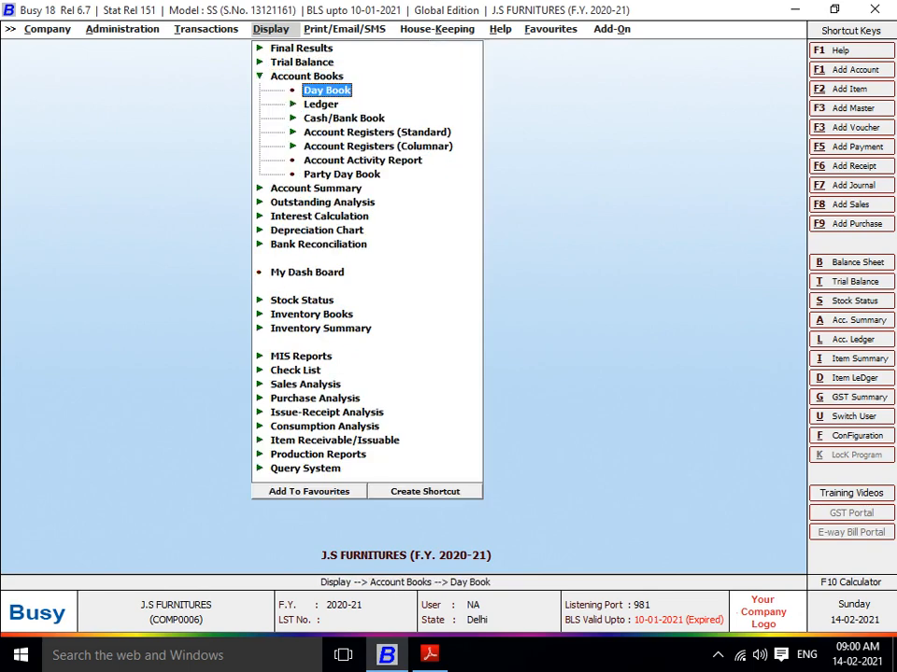
{"action": "key", "text": "Down"}
{"action": "key", "text": "Down"}
{"action": "key", "text": "Down"}
{"action": "key", "text": "Down"}
{"action": "key", "text": "Down"}
{"action": "key", "text": "Down"}
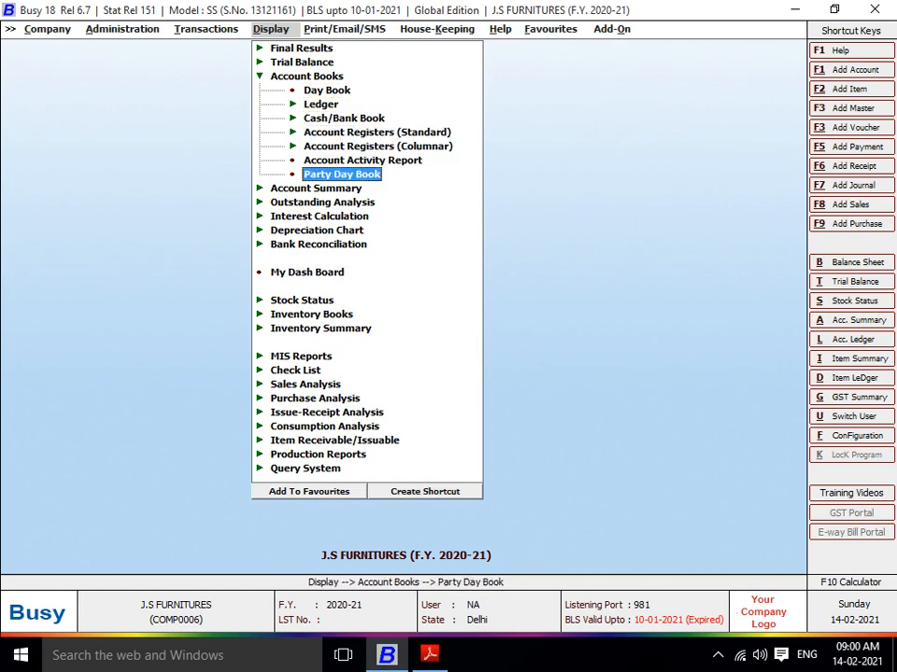
{"action": "key", "text": "Return"}
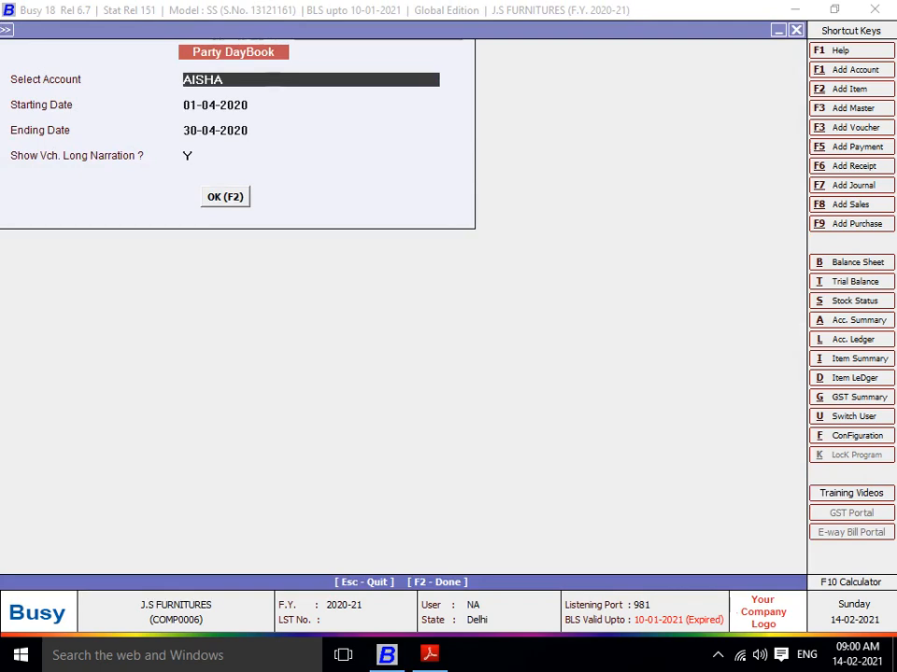
Generate the Party Day Book for the preselected party account from 01-04-2020 to 30-04-2020, with long voucher narration shown.
{"action": "key", "text": "Return"}
{"action": "key", "text": "Return"}
{"action": "key", "text": "Return"}
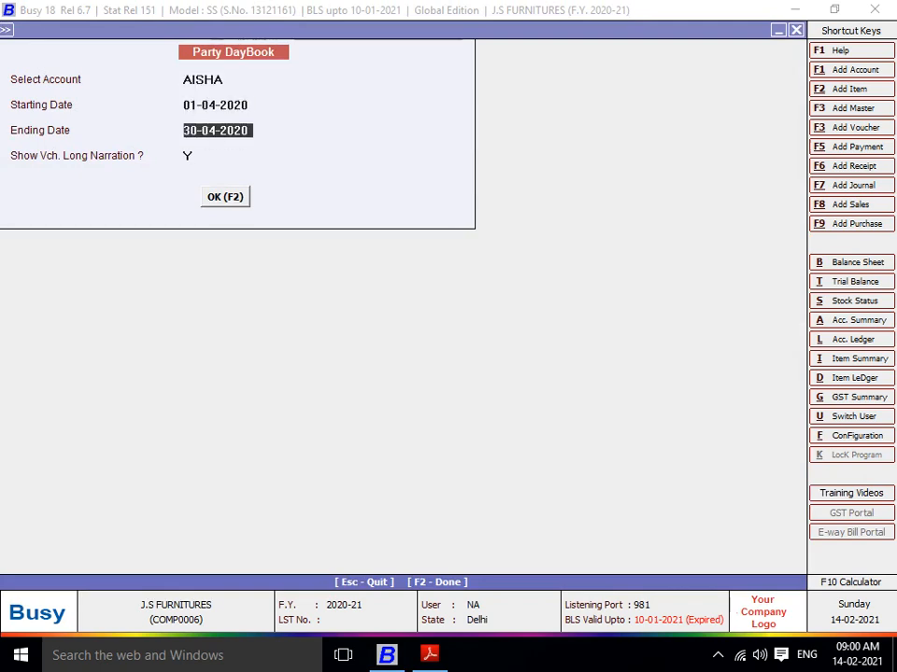
{"action": "key", "text": "Return"}
{"action": "key", "text": "Return"}
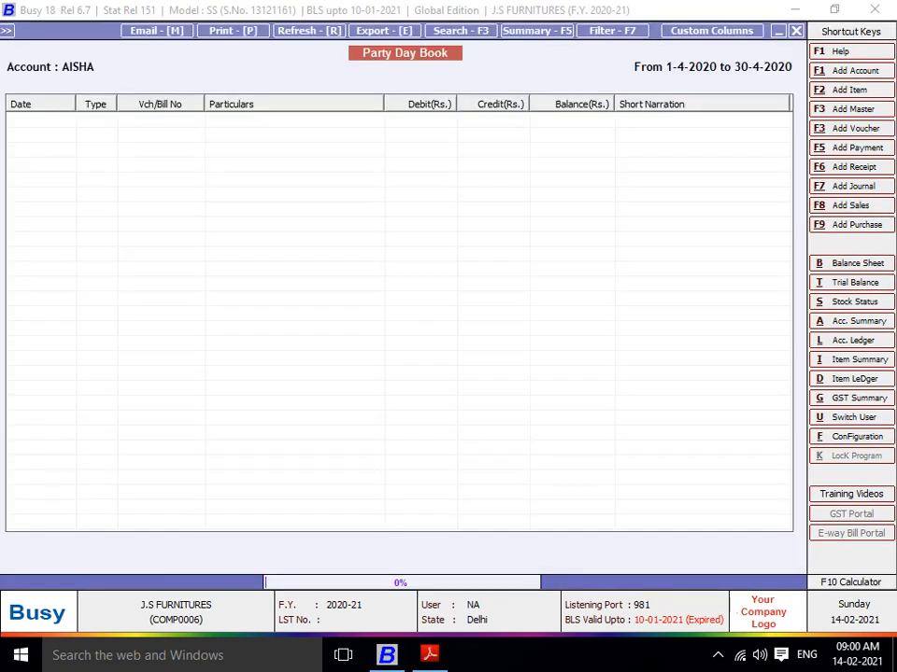
Examine the party's purchase, payment and purchase return entries in the Party Day Book down to the last row.
{"action": "key", "text": "Down"}
{"action": "key", "text": "Down"}
{"action": "key", "text": "Down"}
{"action": "key", "text": "Down"}
{"action": "key", "text": "Down"}
{"action": "key", "text": "Down"}
{"action": "key", "text": "Down"}
{"action": "key", "text": "Down"}
{"action": "key", "text": "Down"}
{"action": "key", "text": "Down"}
{"action": "key", "text": "Down"}
{"action": "key", "text": "Down"}
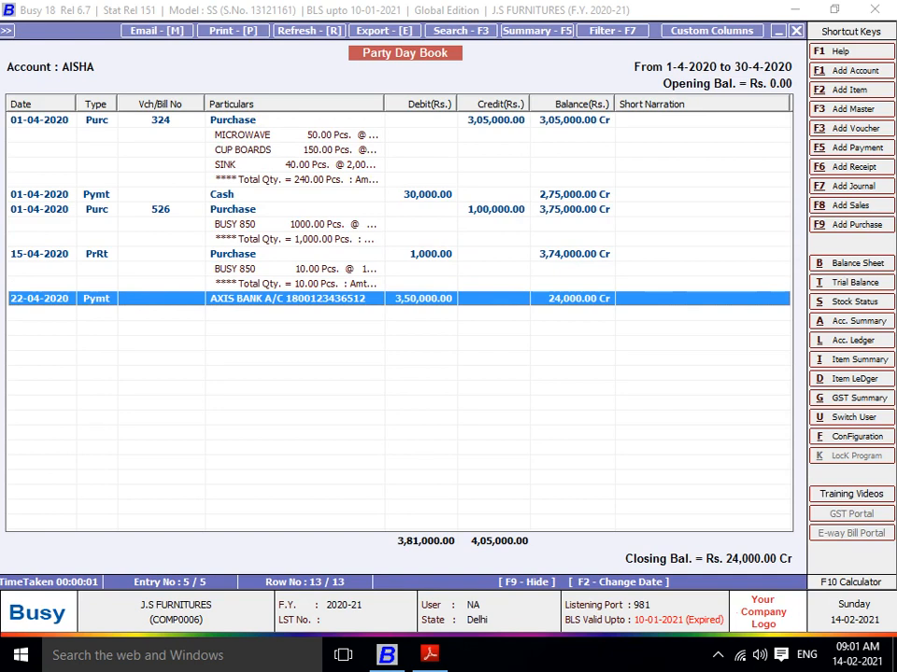
{"action": "key", "text": "Up"}
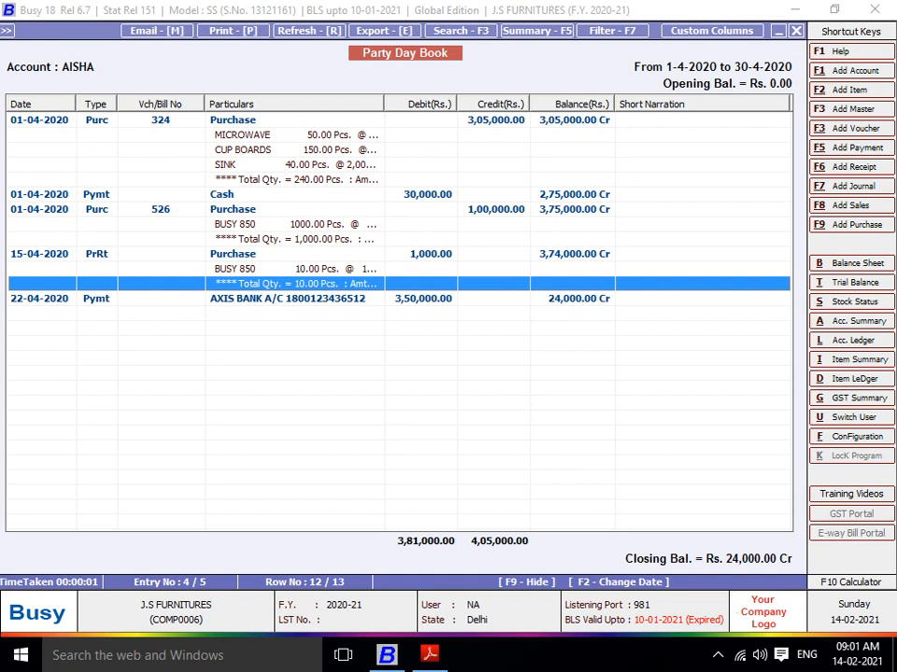
Export the Party Day Book as a PDF to subfolder 5 of the QN ANSWER folder, without opening the file.
{"action": "key", "text": "alt+e"}
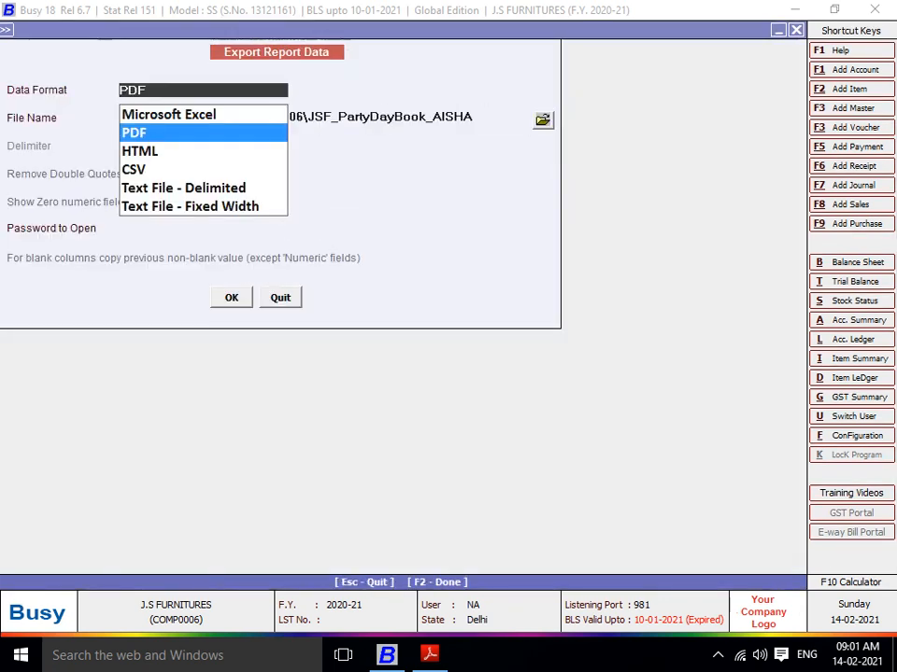
{"action": "key", "text": "Return"}
{"action": "key", "text": "Return"}
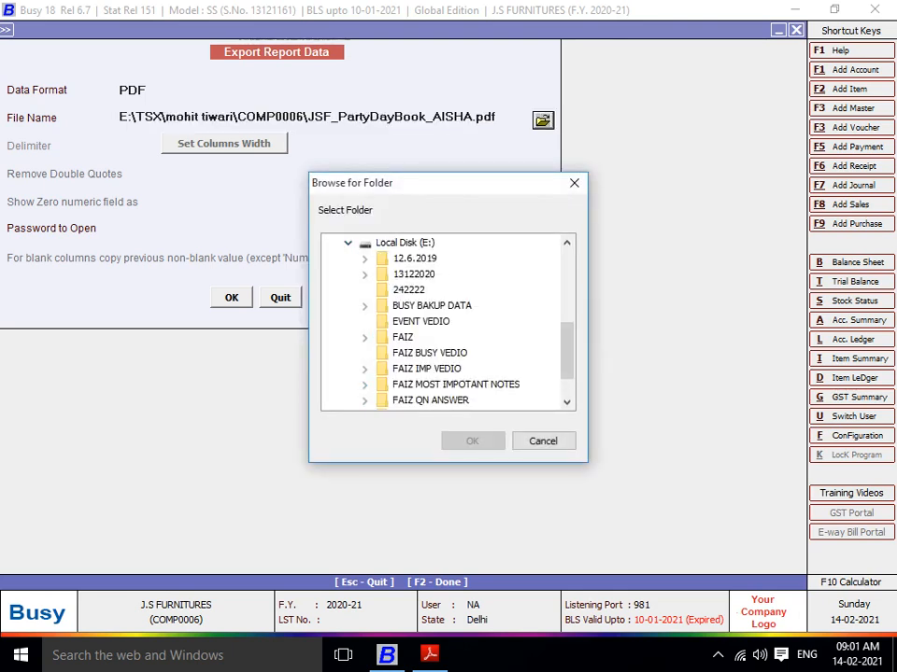
{"action": "left_click", "coordinate": [364, 401]}
{"action": "left_click", "coordinate": [411, 401]}
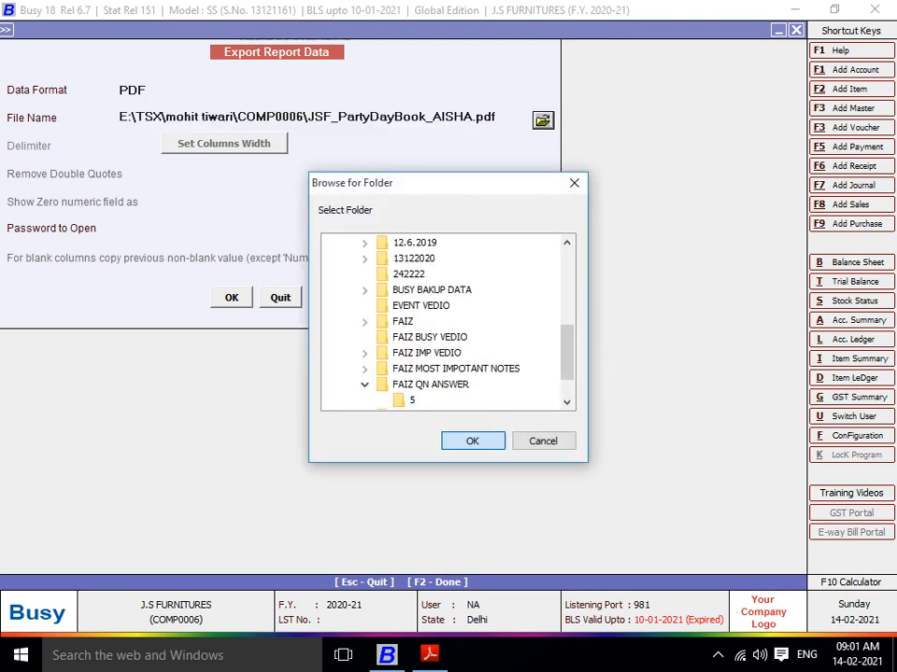
{"action": "key", "text": "Return"}
{"action": "key", "text": "Return"}
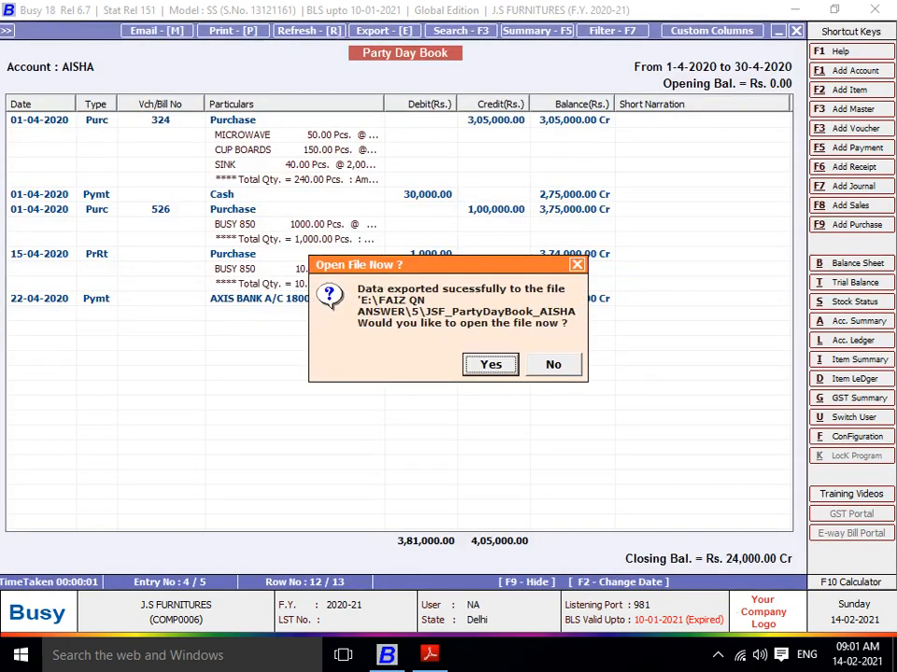
{"action": "key", "text": "Return"}
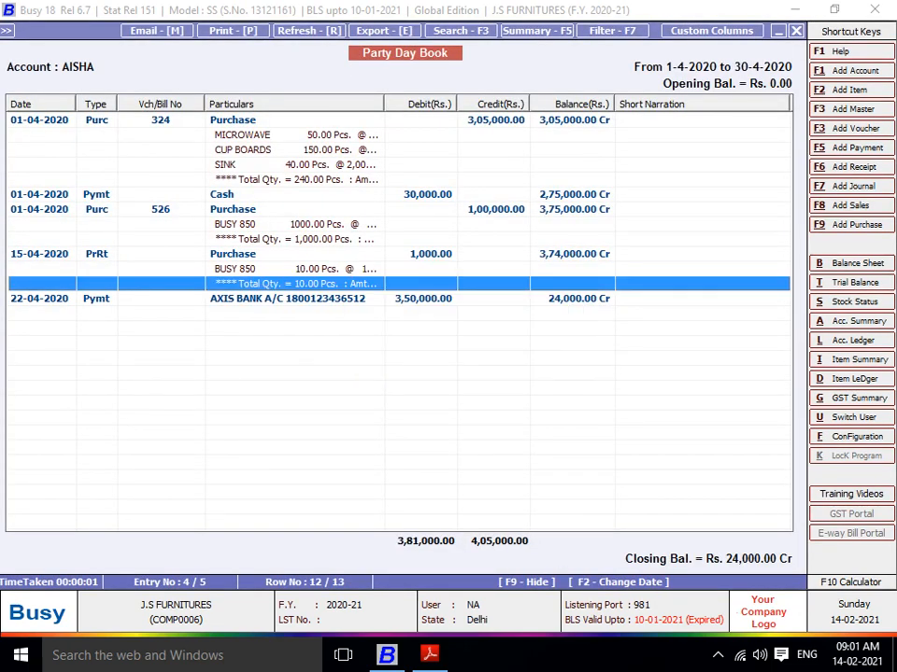
Read questions 14 to 20 on the last page of Project 5.pdf in Adobe Reader, and switch back to Busy.
{"action": "key", "text": "alt+Tab"}
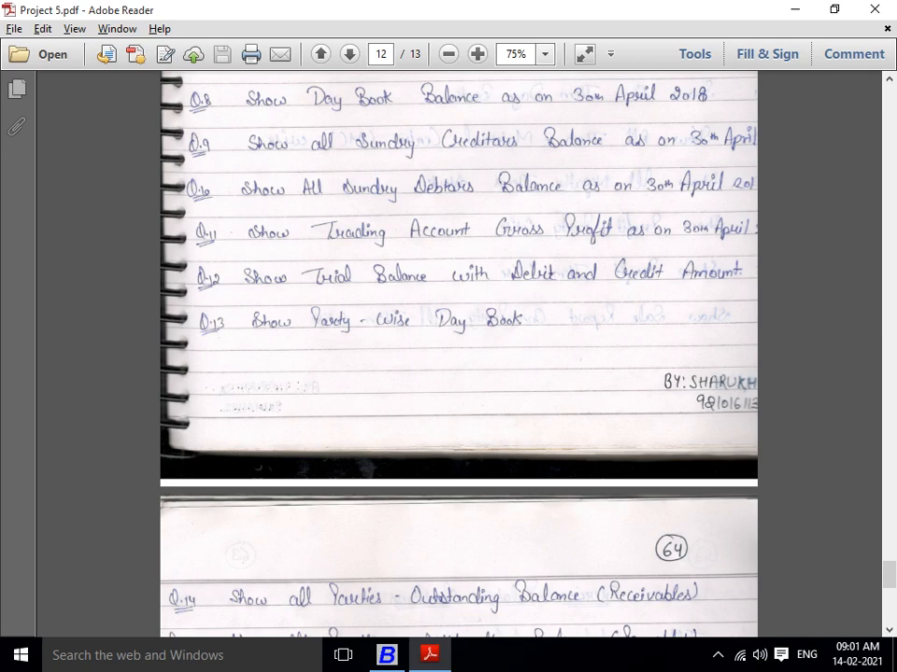
{"action": "scroll", "coordinate": [458, 355], "scroll_direction": "down", "scroll_amount": 1}
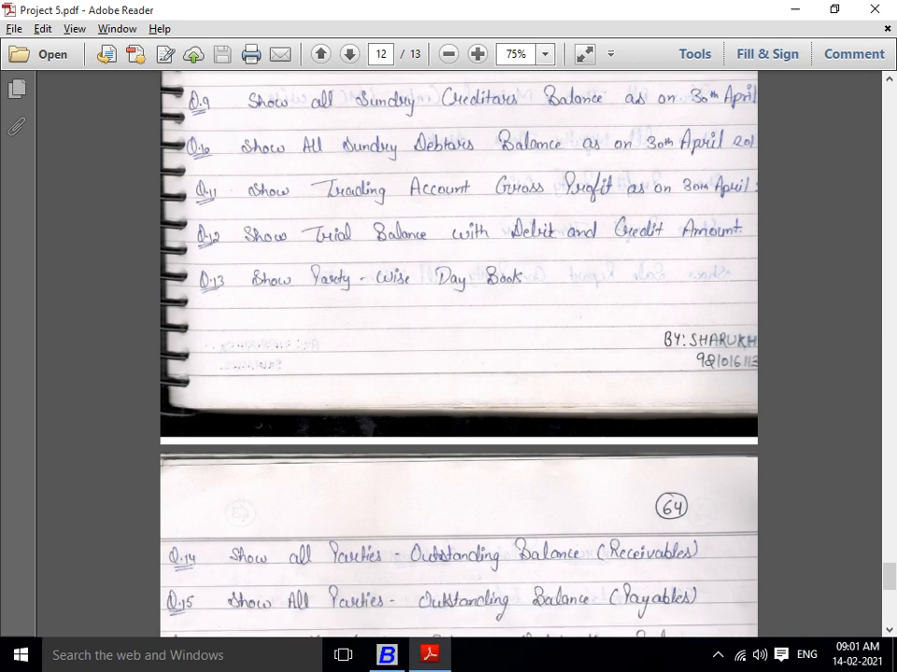
{"action": "scroll", "coordinate": [458, 355], "scroll_direction": "down", "scroll_amount": 1}
{"action": "scroll", "coordinate": [458, 355], "scroll_direction": "down", "scroll_amount": 3}
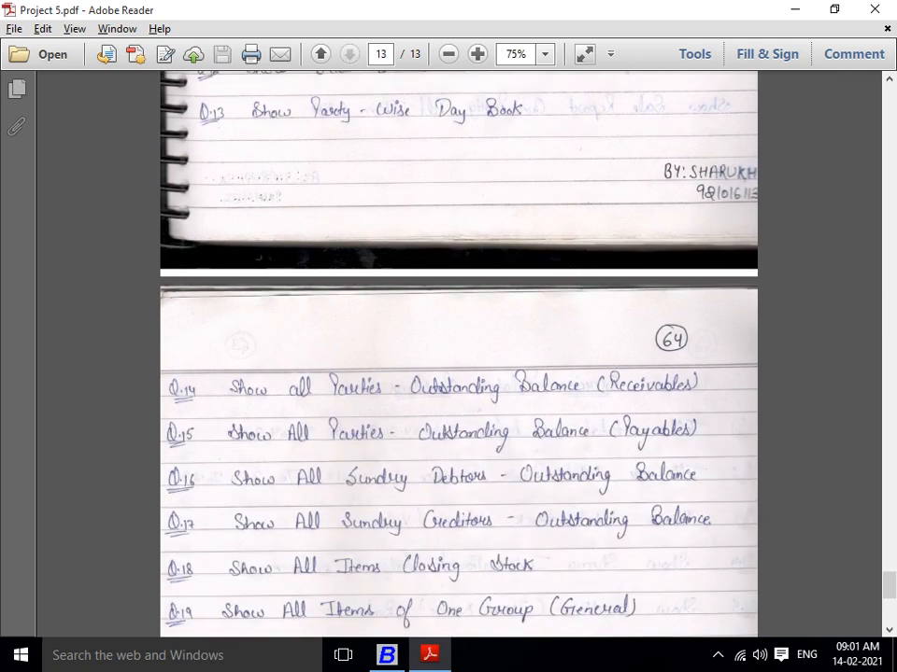
{"action": "scroll", "coordinate": [458, 354], "scroll_direction": "down", "scroll_amount": 2}
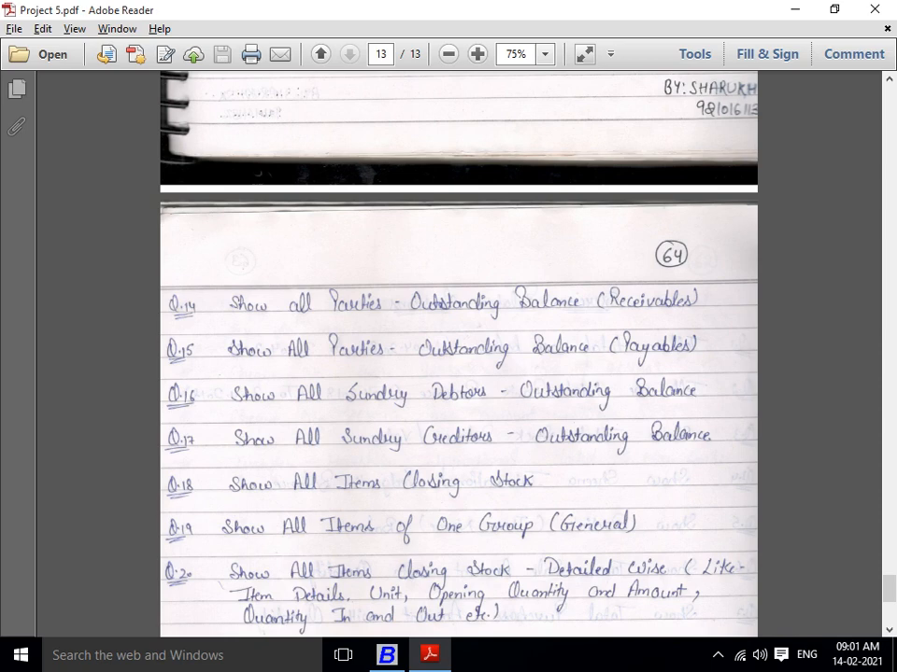
{"action": "key", "text": "alt+Tab"}
Close the Party Day Book and start the Amount Receivable outstanding report for a group of accounts.
{"action": "key", "text": "Escape"}
{"action": "key", "text": "Escape"}
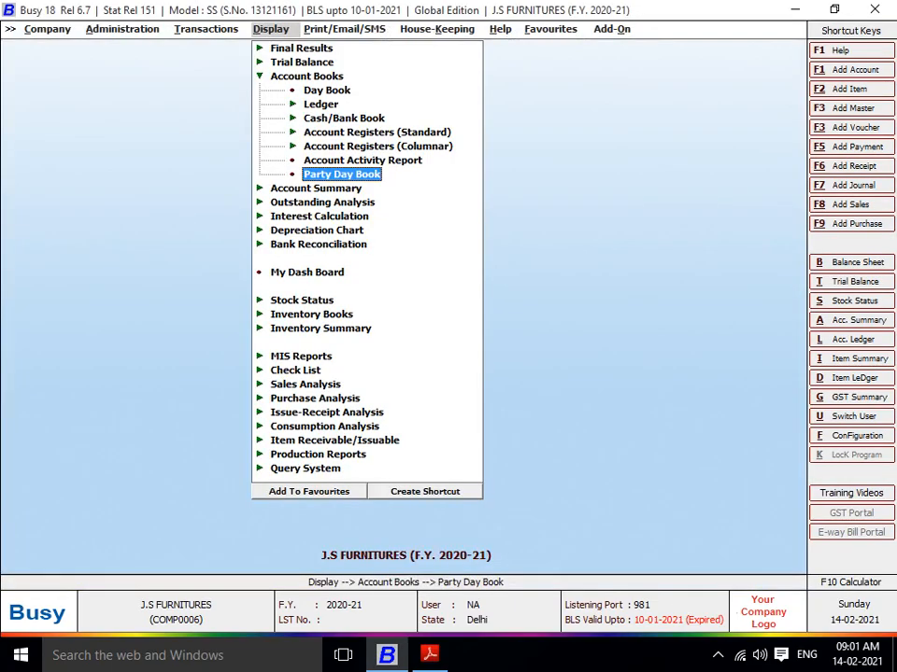
{"action": "key", "text": "Escape"}
{"action": "key", "text": "Down"}
{"action": "key", "text": "Down"}
{"action": "key", "text": "Return"}
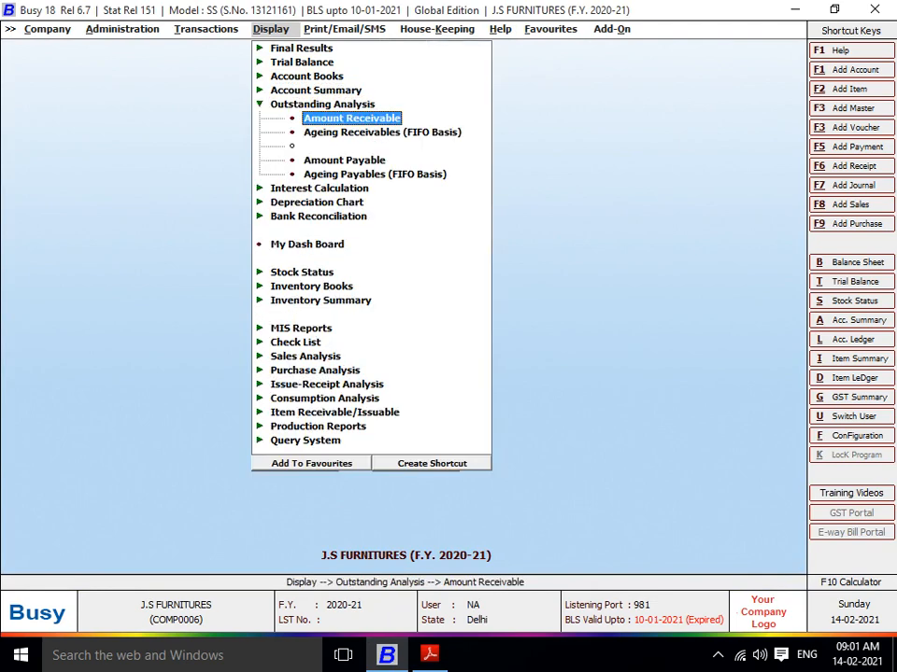
{"action": "key", "text": "Return"}
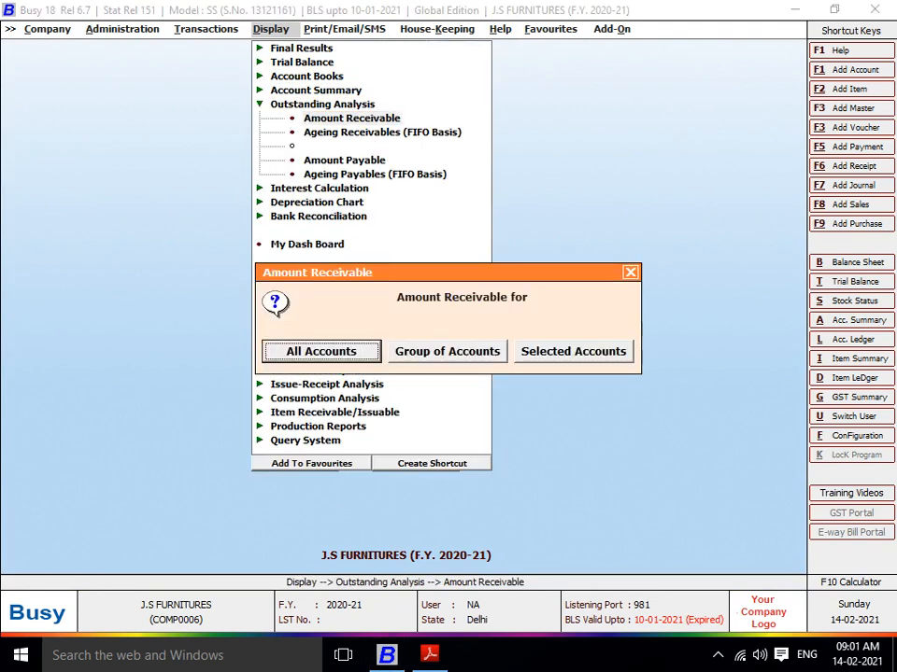
{"action": "key", "text": "Right"}
{"action": "key", "text": "Return"}
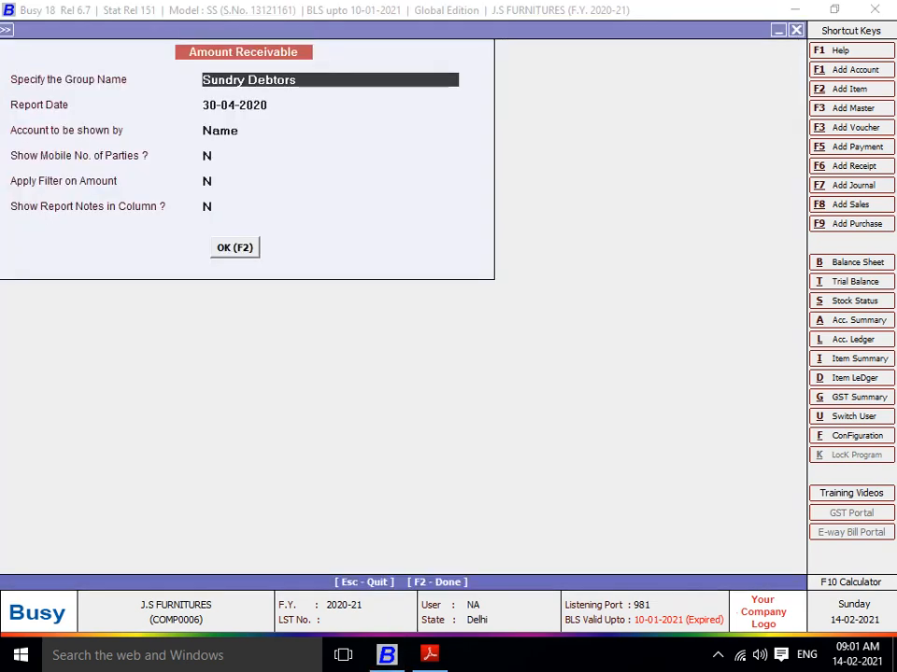
Generate the Amount Receivable report for Sundry Debtors as on 30-04-2020, shown by name, and recheck the questions in Project 5.pdf.
{"action": "type", "text": "SUN"}
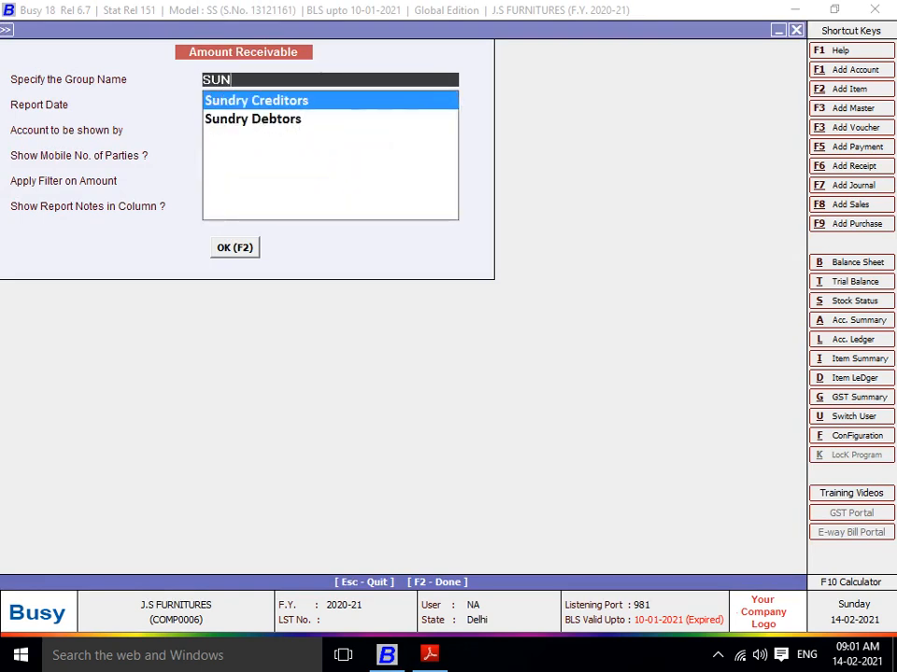
{"action": "key", "text": "Down"}
{"action": "key", "text": "Return"}
{"action": "key", "text": "Return"}
{"action": "key", "text": "Return"}
{"action": "key", "text": "Return"}
{"action": "key", "text": "Return"}
{"action": "key", "text": "Return"}
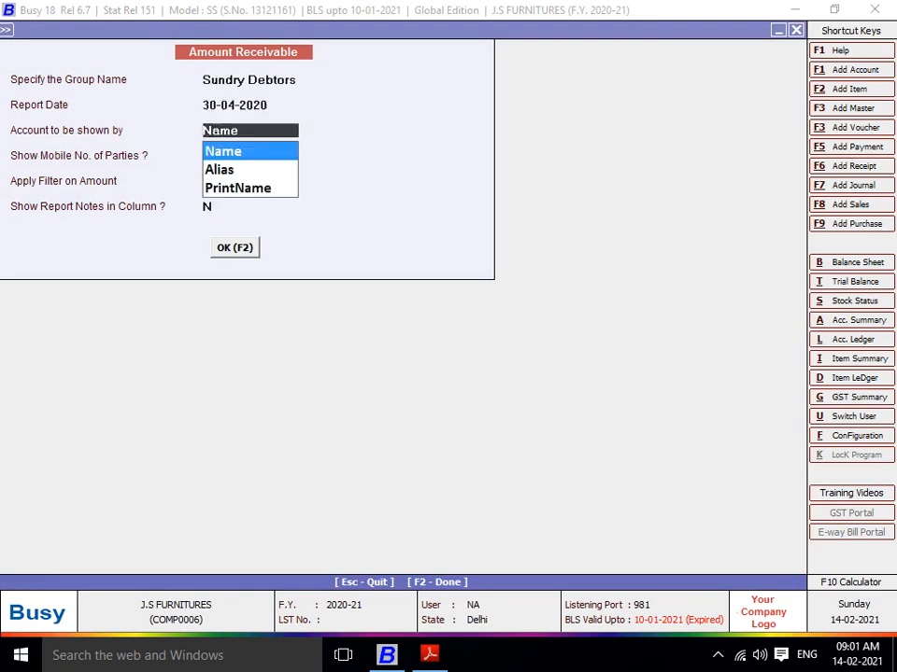
{"action": "key", "text": "Return"}
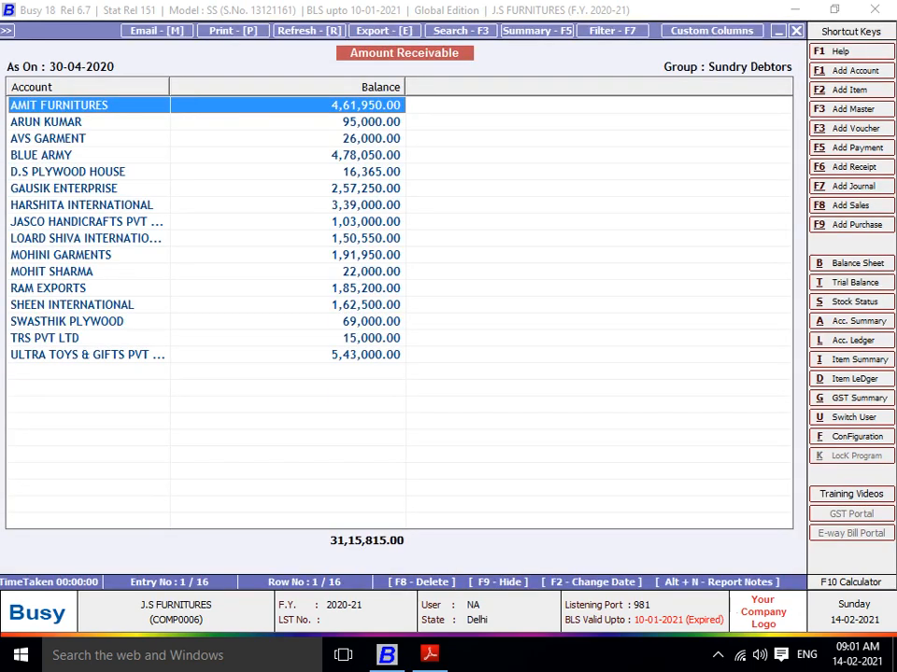
{"action": "key", "text": "alt+Tab"}
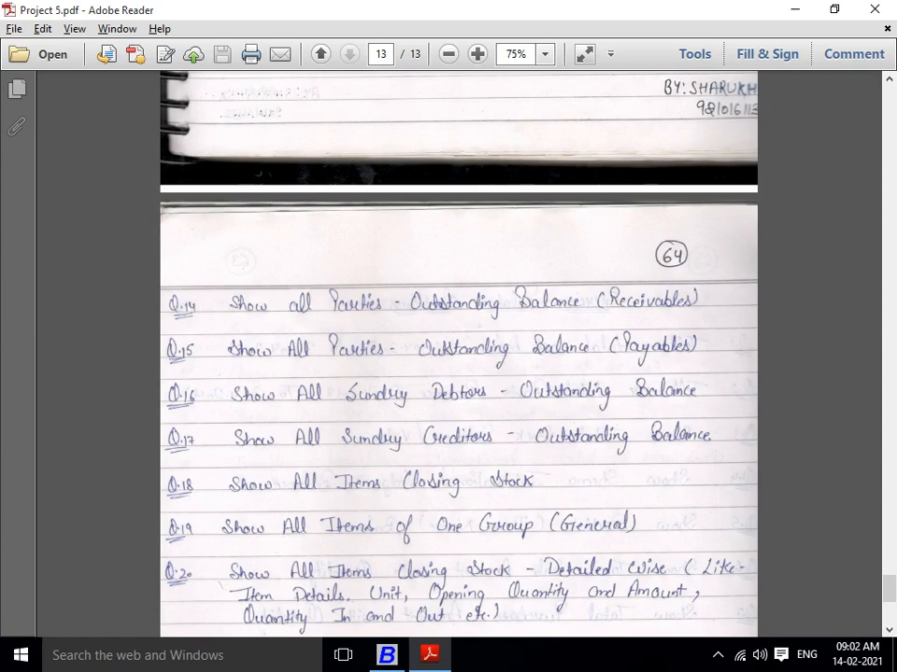
{"action": "key", "text": "alt+Tab"}
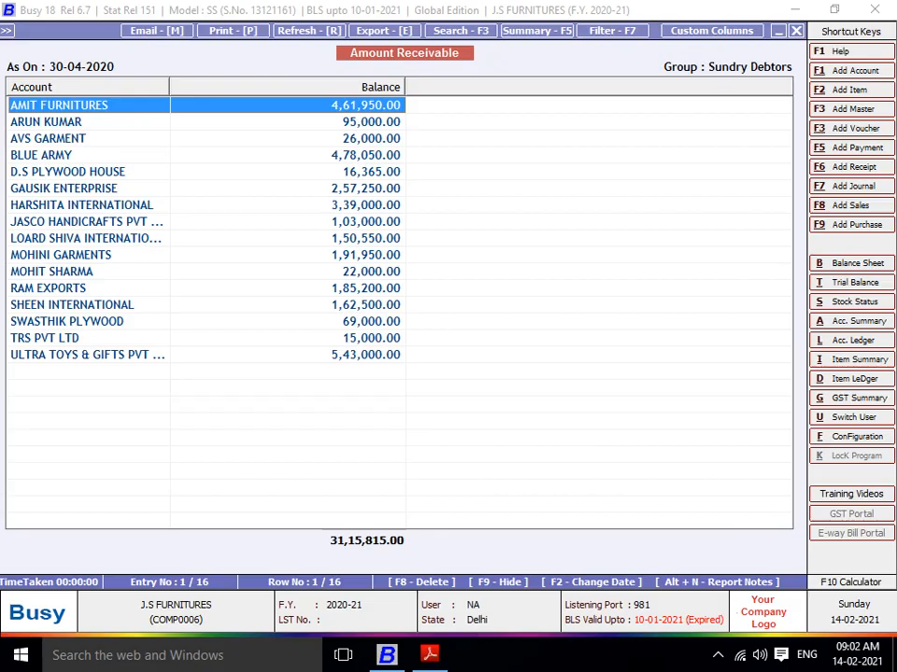
Close the Amount Receivable report and start the Amount Payable outstanding report for a group of accounts.
{"action": "key", "text": "Escape"}
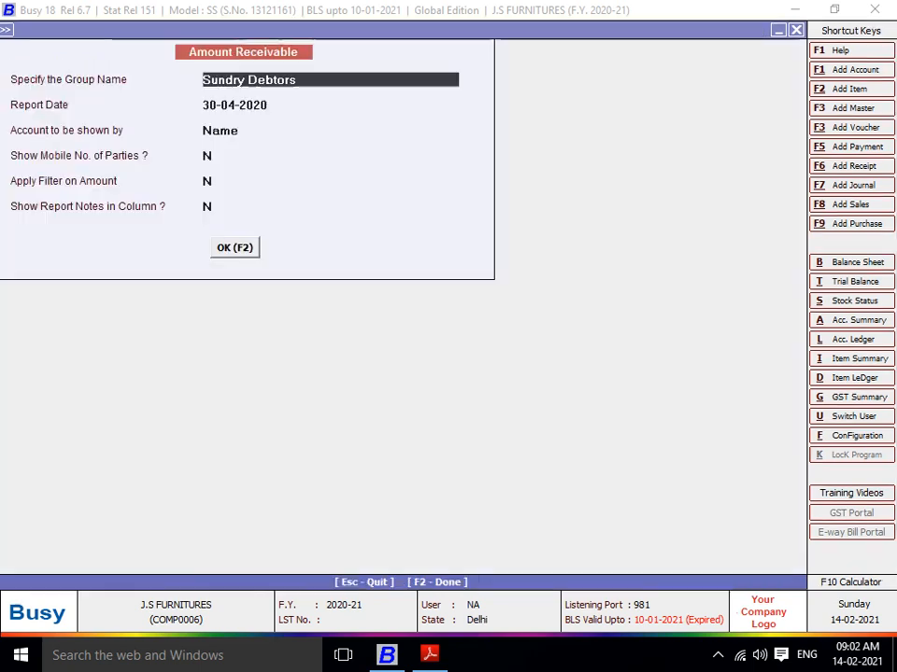
{"action": "key", "text": "Escape"}
{"action": "key", "text": "Escape"}
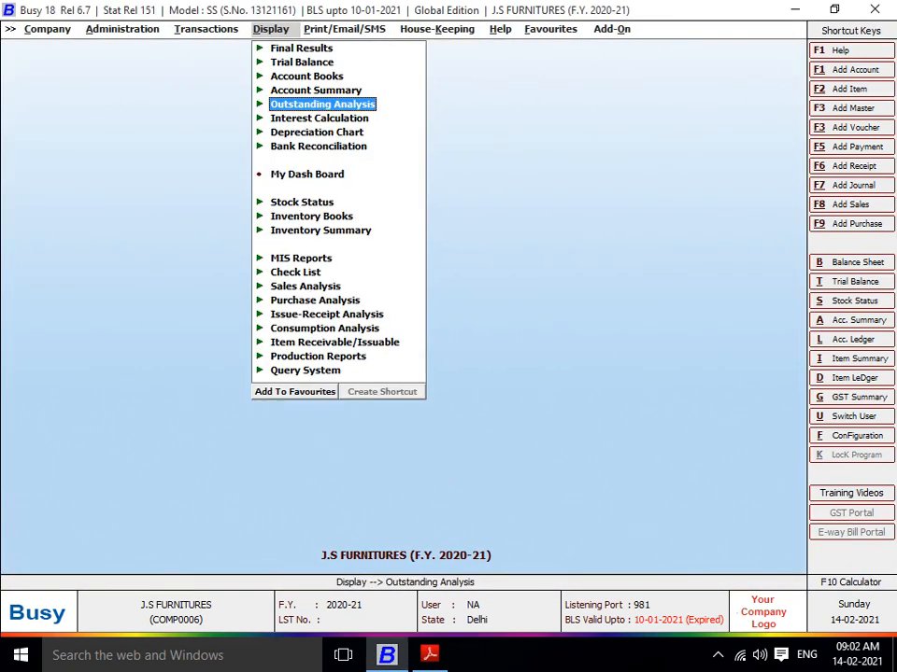
{"action": "key", "text": "Return"}
{"action": "key", "text": "Down"}
{"action": "key", "text": "Down"}
{"action": "key", "text": "Return"}
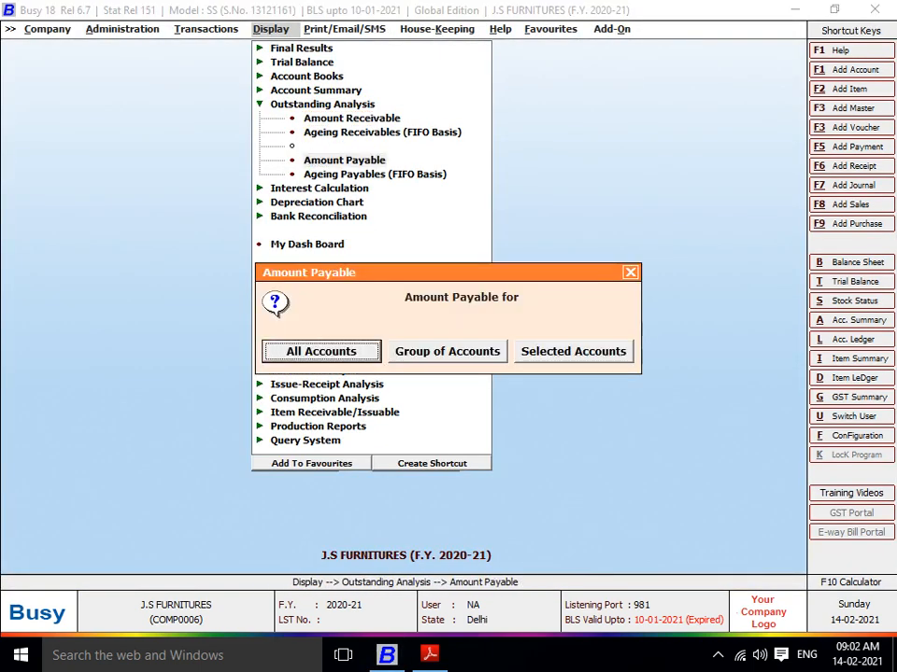
{"action": "key", "text": "Right"}
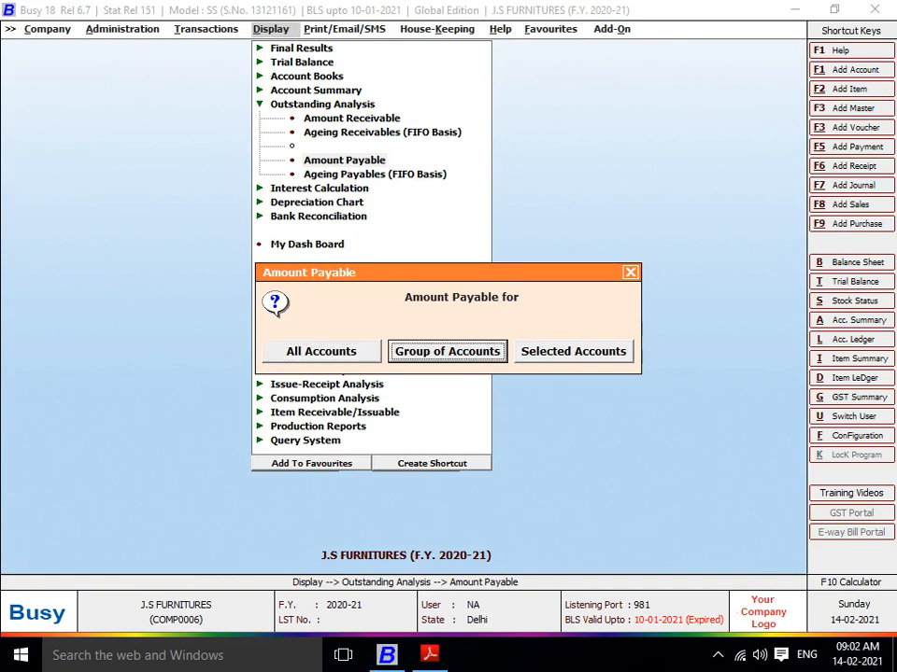
{"action": "key", "text": "Return"}
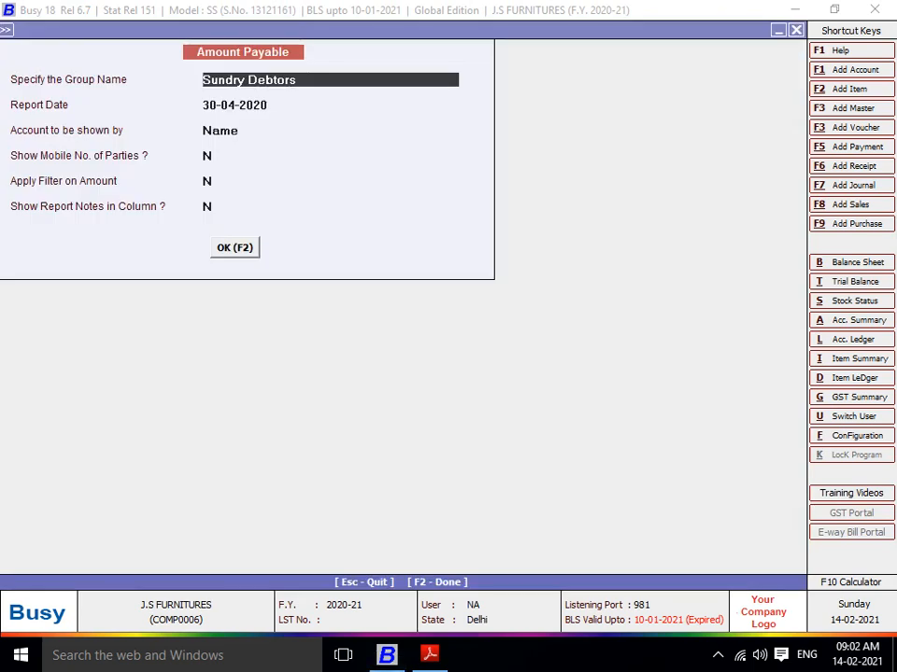
Generate the Amount Payable report for the Sundry Creditors group as on 30-04-2020, with accounts shown by name.
{"action": "type", "text": "SUN"}
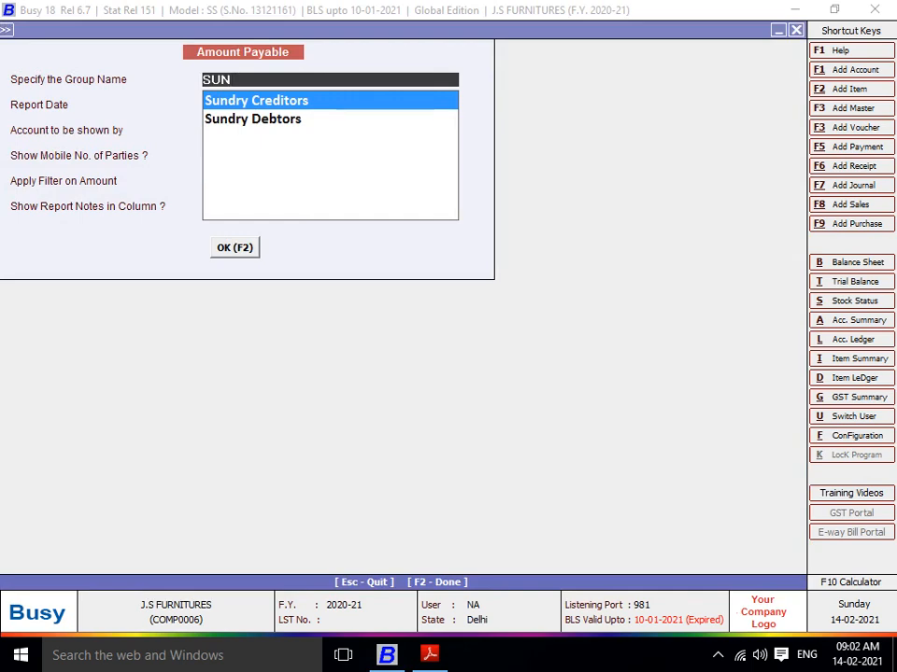
{"action": "key", "text": "Return"}
{"action": "key", "text": "Return"}
{"action": "key", "text": "Return"}
{"action": "key", "text": "Return"}
{"action": "key", "text": "Return"}
{"action": "key", "text": "Return"}
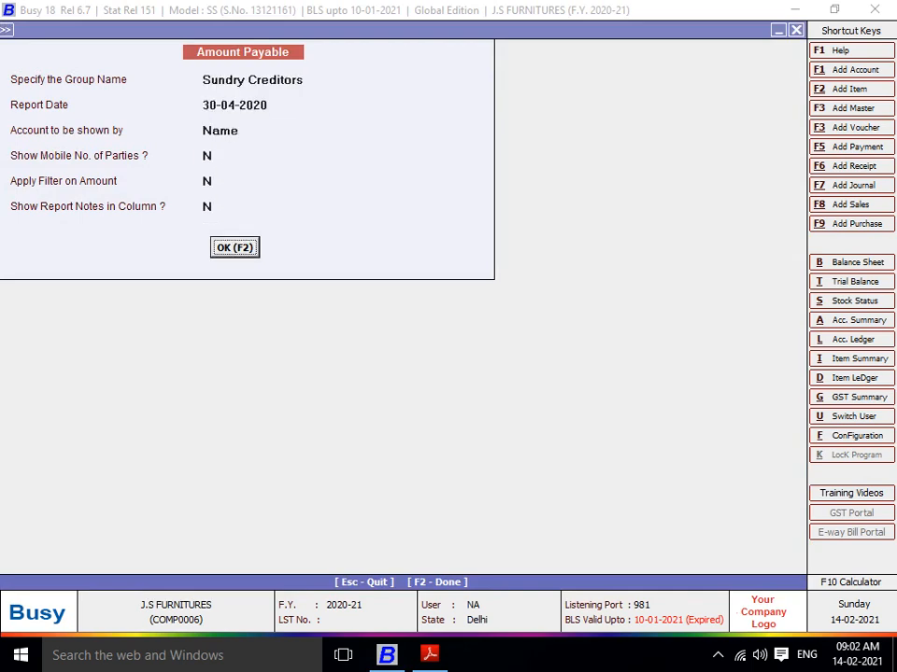
{"action": "key", "text": "Return"}
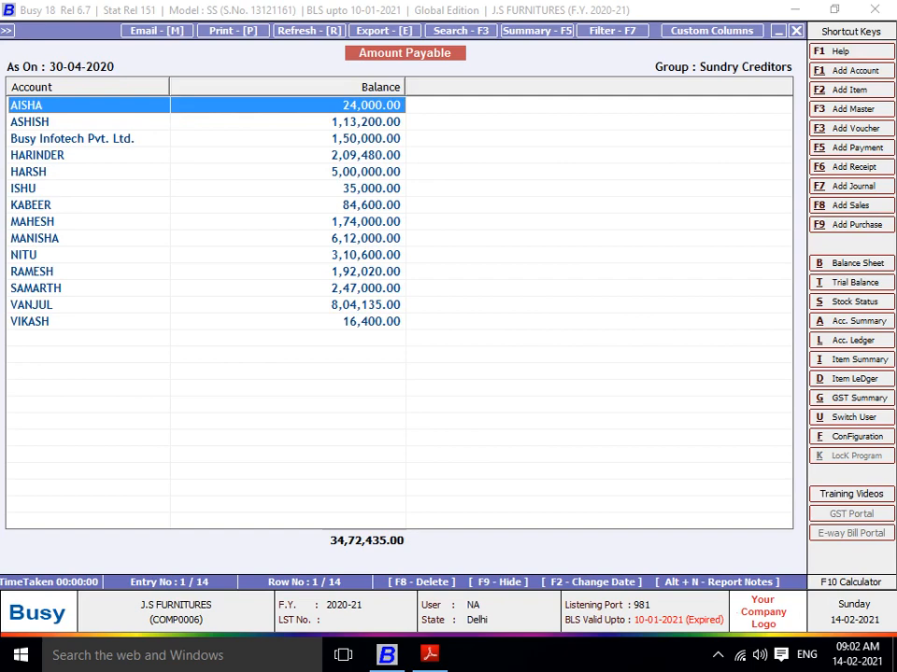
Read questions 14 to 26 on the last page of Project 5.pdf in Adobe Reader, and switch back to Busy.
{"action": "key", "text": "alt+Tab"}
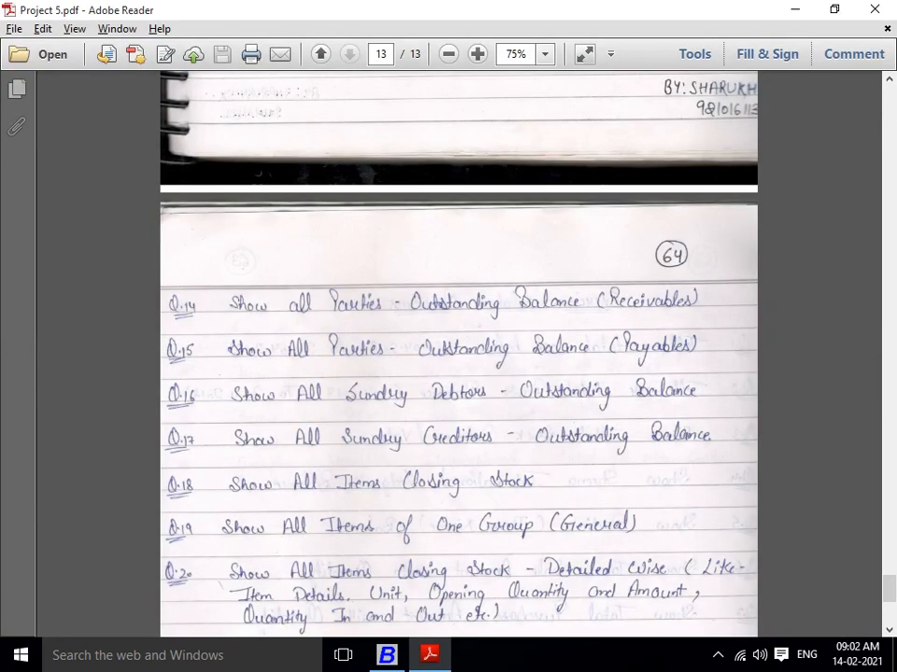
{"action": "scroll", "coordinate": [458, 374], "scroll_direction": "down", "scroll_amount": 3}
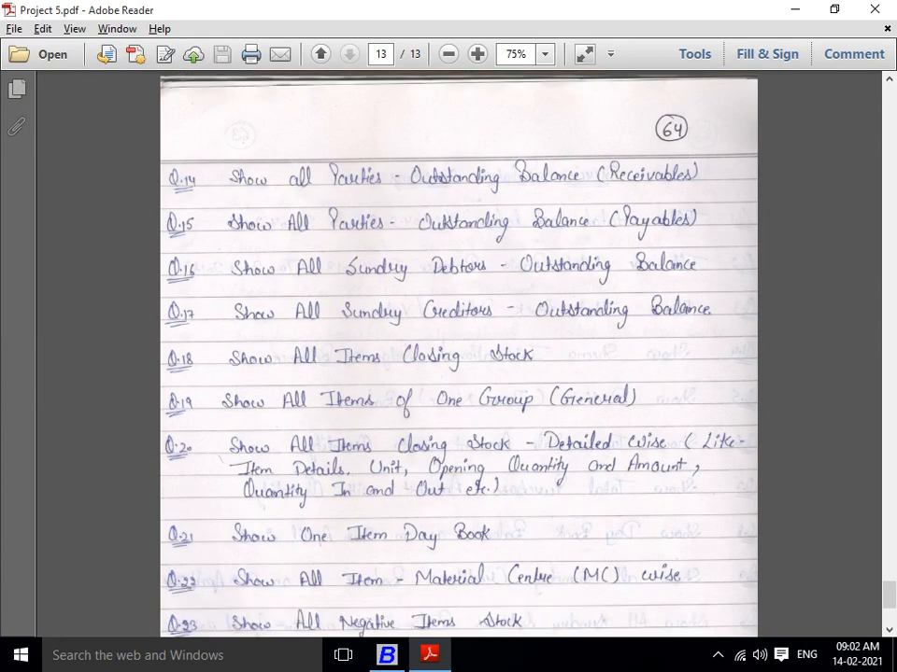
{"action": "scroll", "coordinate": [457, 355], "scroll_direction": "down", "scroll_amount": 1}
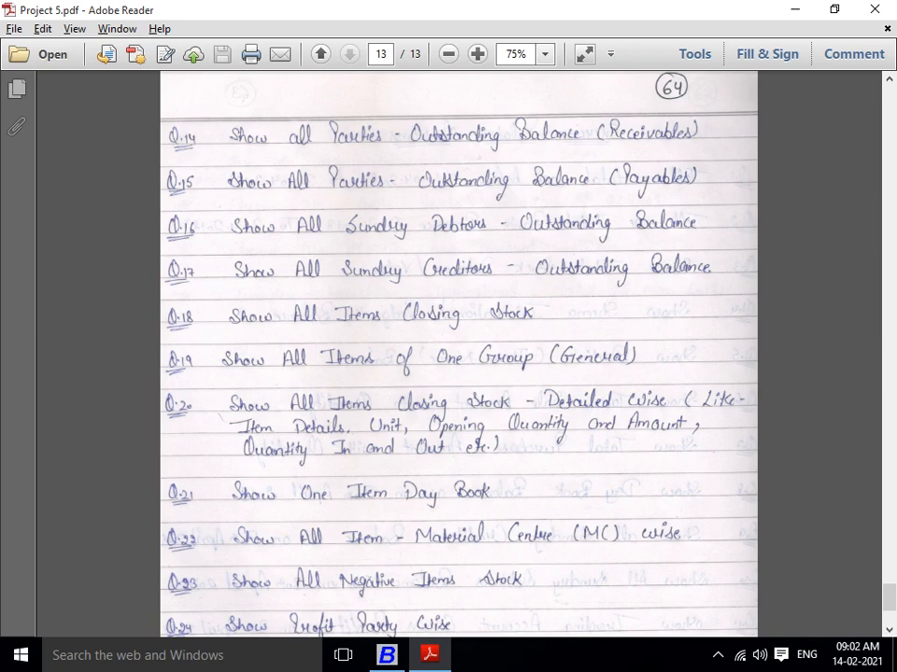
{"action": "scroll", "coordinate": [458, 355], "scroll_direction": "down", "scroll_amount": 2}
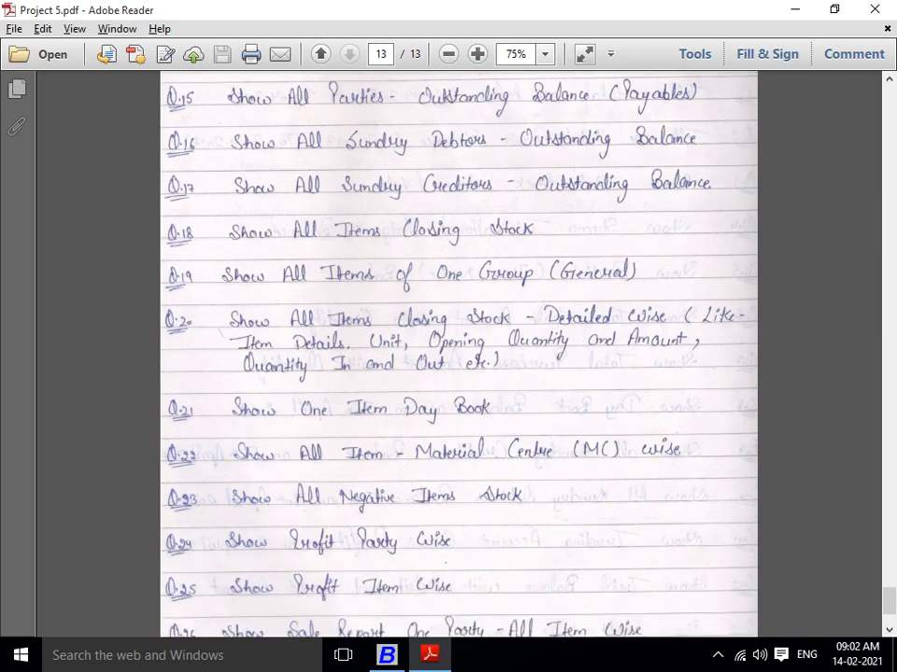
{"action": "scroll", "coordinate": [458, 355], "scroll_direction": "down", "scroll_amount": 1}
{"action": "key", "text": "alt+Tab"}
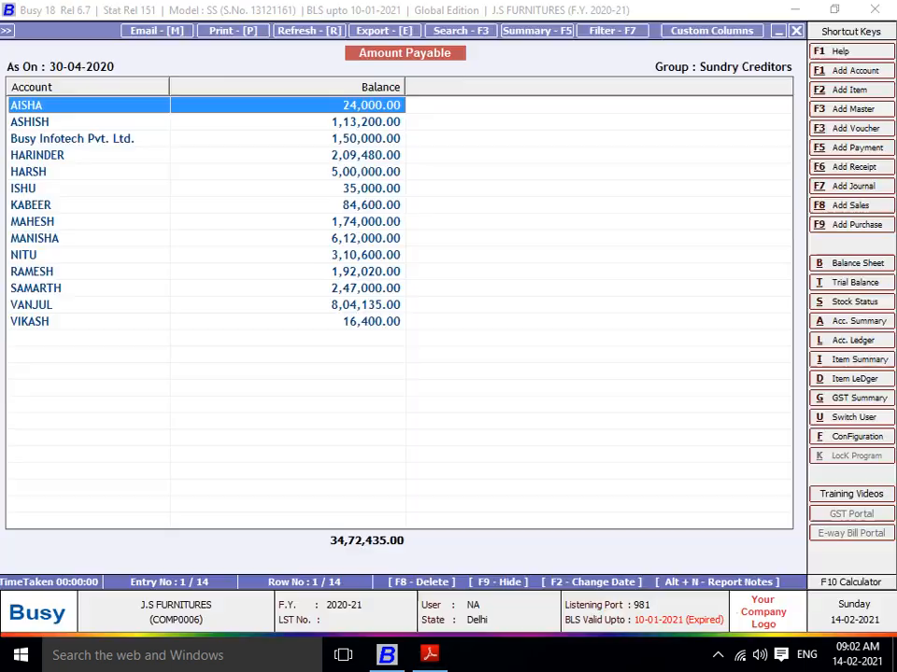
Close the Amount Payable report and start the alphabetical closing stock report with balances only for all items.
{"action": "key", "text": "Escape"}
{"action": "key", "text": "Escape"}
{"action": "key", "text": "Escape"}
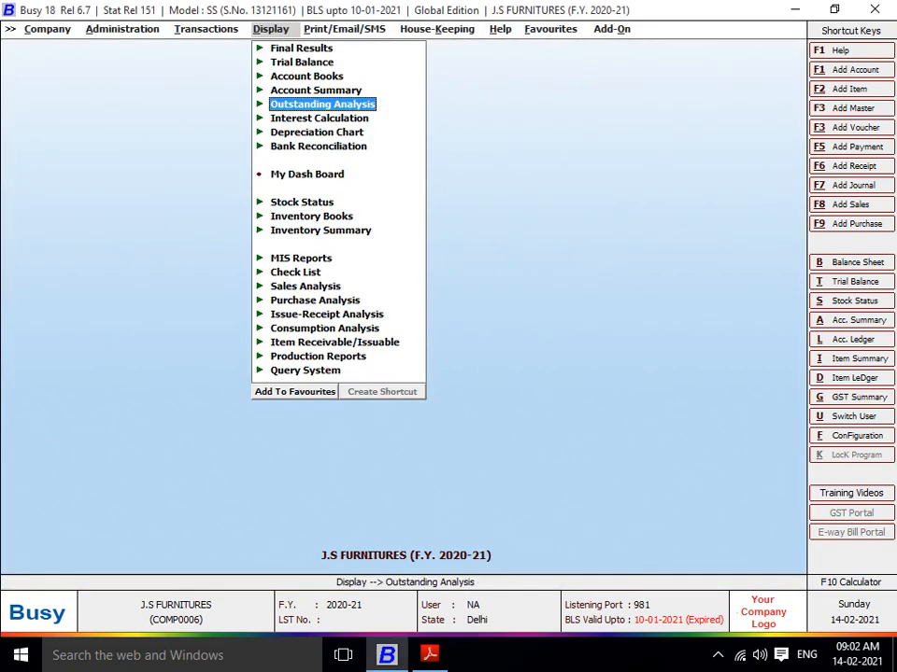
{"action": "key", "text": "Down"}
{"action": "key", "text": "Down"}
{"action": "key", "text": "Down"}
{"action": "key", "text": "Down"}
{"action": "key", "text": "Down"}
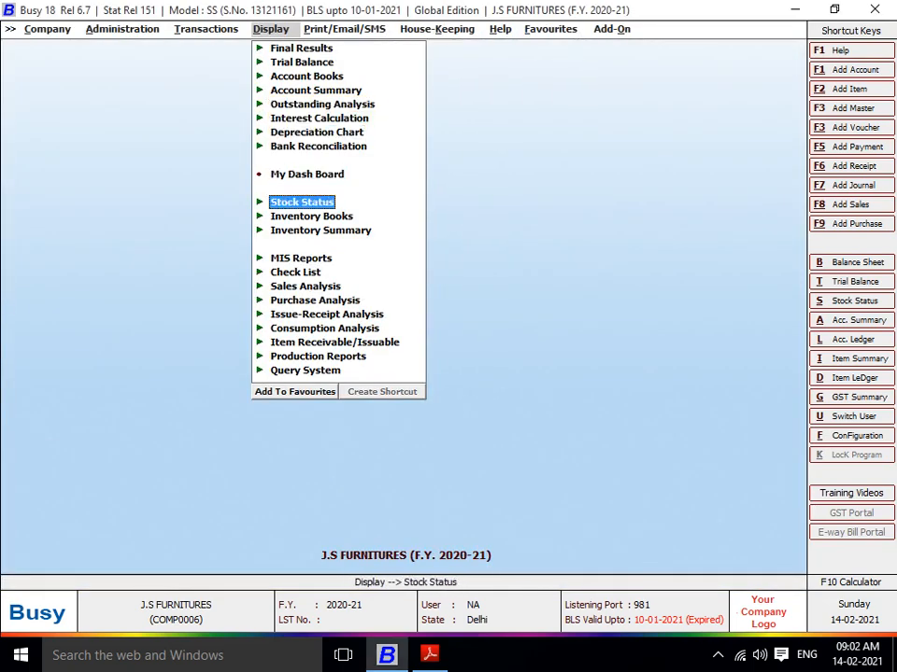
{"action": "key", "text": "Return"}
{"action": "key", "text": "Return"}
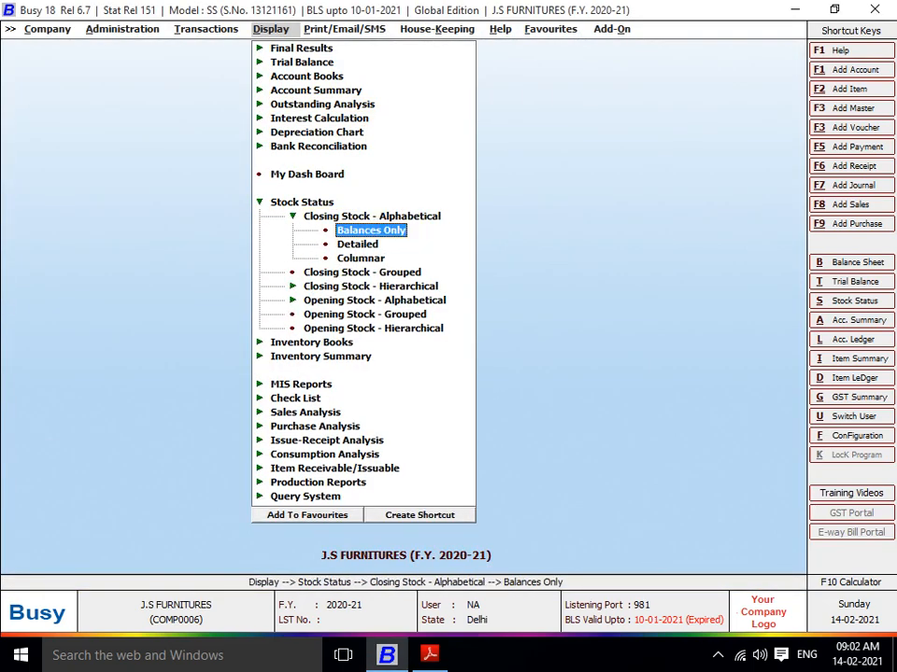
{"action": "key", "text": "Return"}
{"action": "key", "text": "Escape"}
{"action": "key", "text": "Return"}
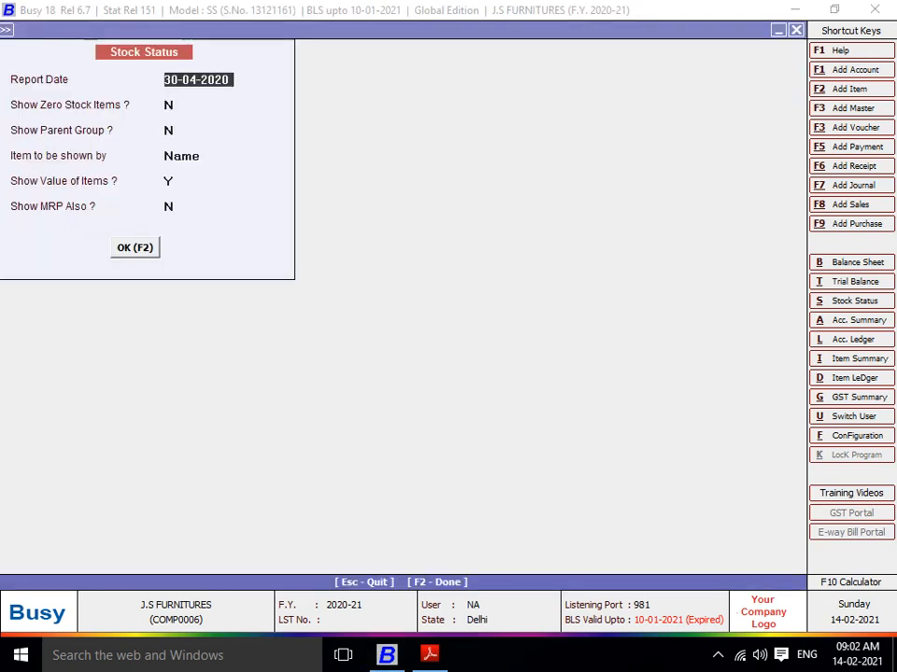
Generate the Stock Status report as on 30-04-2020 with items shown by name and their values, without zero stock items.
{"action": "key", "text": "Return"}
{"action": "key", "text": "Return"}
{"action": "key", "text": "Return"}
{"action": "key", "text": "Return"}
{"action": "key", "text": "F2"}
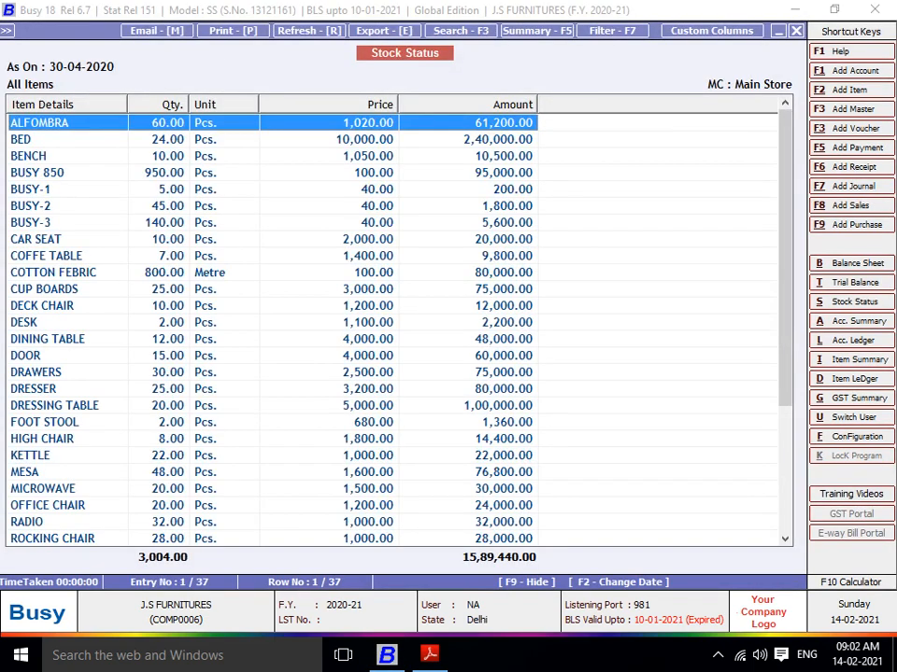
Examine the closing quantities, prices and amounts of all items down to the end of the Stock Status list.
{"action": "key", "text": "Down"}
{"action": "key", "text": "Down"}
{"action": "key", "text": "Down"}
{"action": "key", "text": "Down"}
{"action": "key", "text": "Down"}
{"action": "key", "text": "Down"}
{"action": "key", "text": "Down"}
{"action": "key", "text": "Down"}
{"action": "key", "text": "Down"}
{"action": "key", "text": "Down"}
{"action": "key", "text": "Down"}
{"action": "key", "text": "Down"}
{"action": "key", "text": "Down"}
{"action": "key", "text": "Down"}
{"action": "key", "text": "Down"}
{"action": "key", "text": "Down"}
{"action": "key", "text": "Down"}
{"action": "key", "text": "Down"}
{"action": "key", "text": "Down"}
{"action": "key", "text": "Down"}
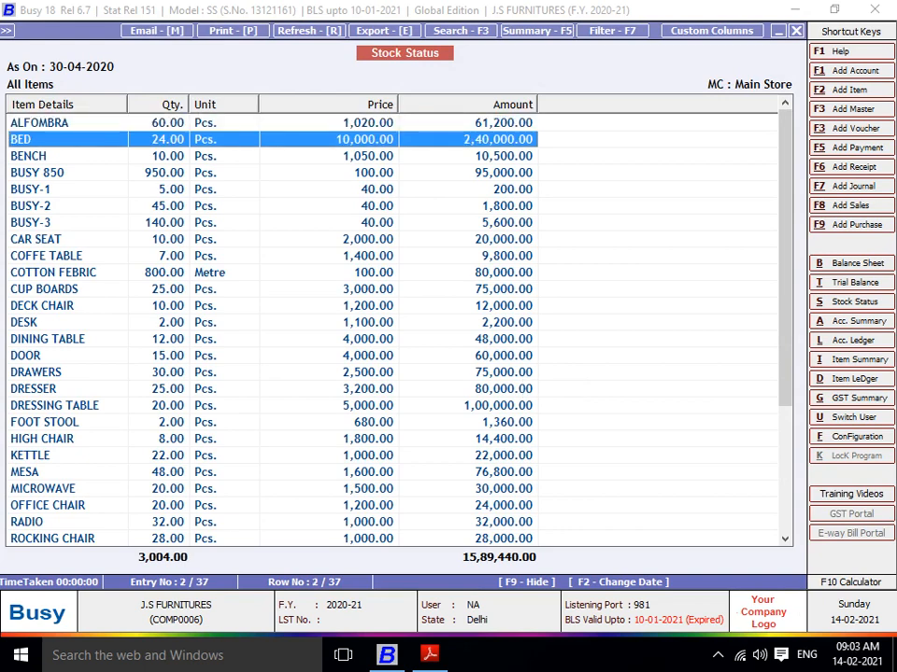
{"action": "key", "text": "Down"}
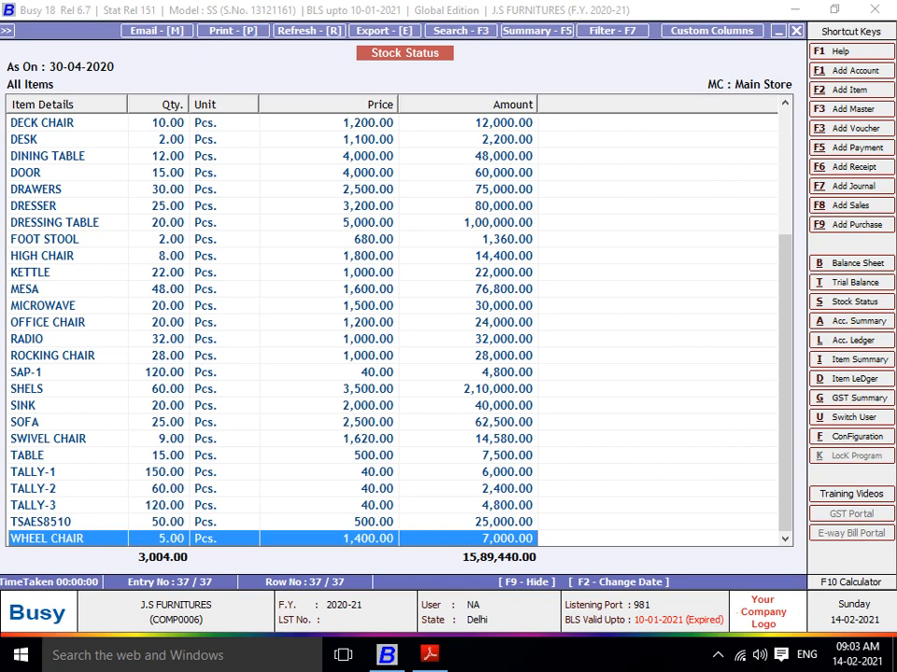
Read the remaining questions up to question 26 in Project 5.pdf in Adobe Reader, and return to Busy.
{"action": "key", "text": "alt+Tab"}
{"action": "key", "text": "Down"}
{"action": "key", "text": "Down"}
{"action": "key", "text": "Down"}
{"action": "key", "text": "Down"}
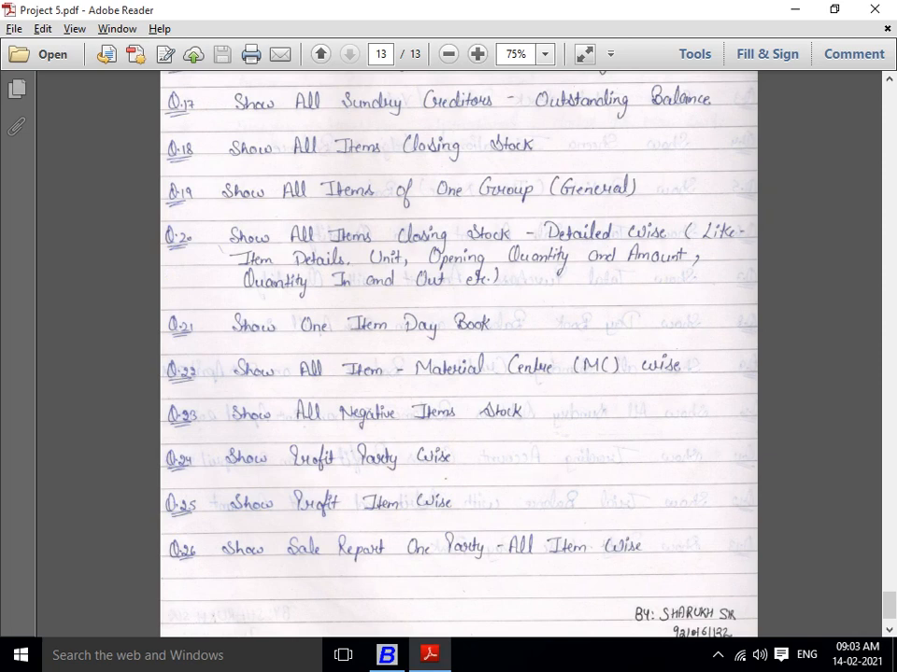
{"action": "key", "text": "alt+Tab"}
Close the Stock Status report and bring up the list of Inventory Books reports.
{"action": "key", "text": "Escape"}
{"action": "key", "text": "Escape"}
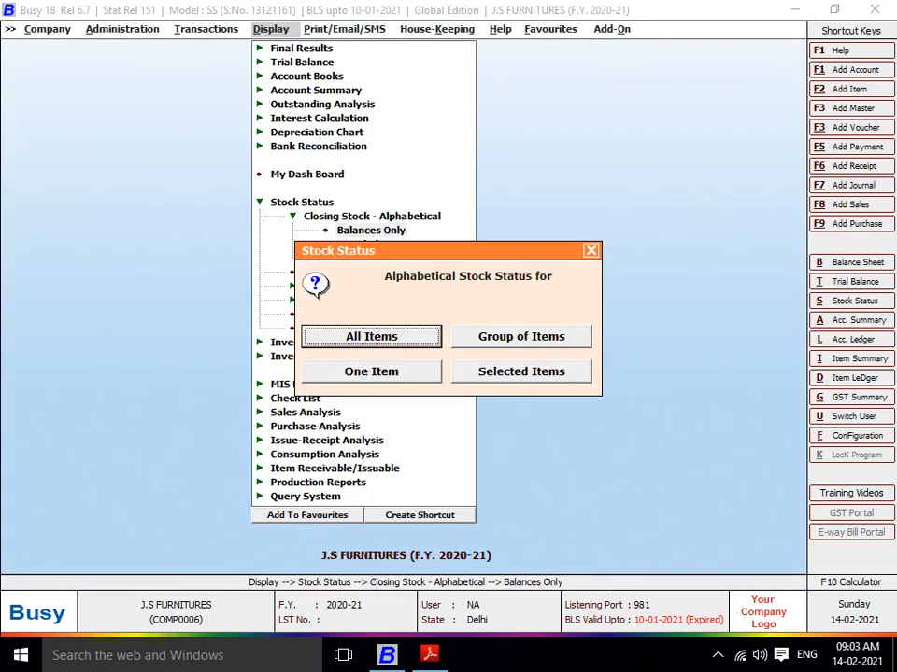
{"action": "key", "text": "Escape"}
{"action": "key", "text": "Escape"}
{"action": "key", "text": "Escape"}
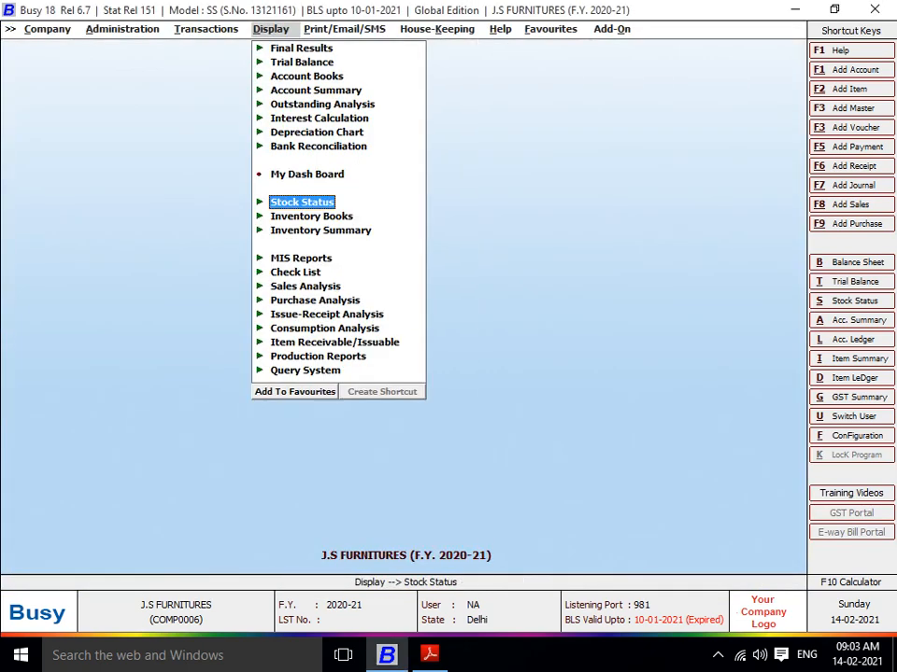
{"action": "key", "text": "Down"}
{"action": "key", "text": "Return"}
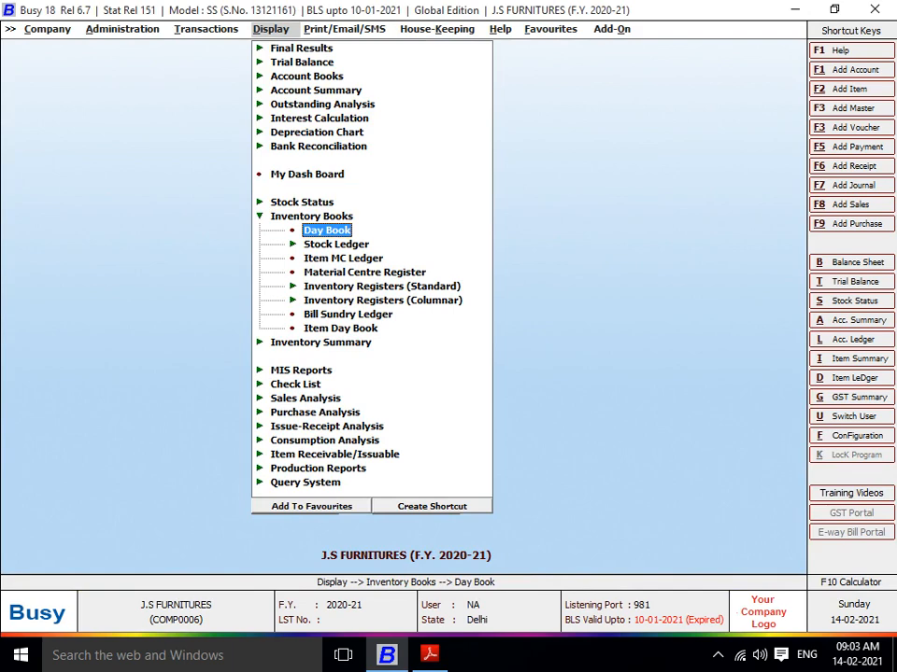
Generate the Inventory Day Book from 01-04-2020 to 30-04-2020, with accounts and items shown by name and without item values.
{"action": "key", "text": "Return"}
{"action": "key", "text": "Return"}
{"action": "key", "text": "Return"}
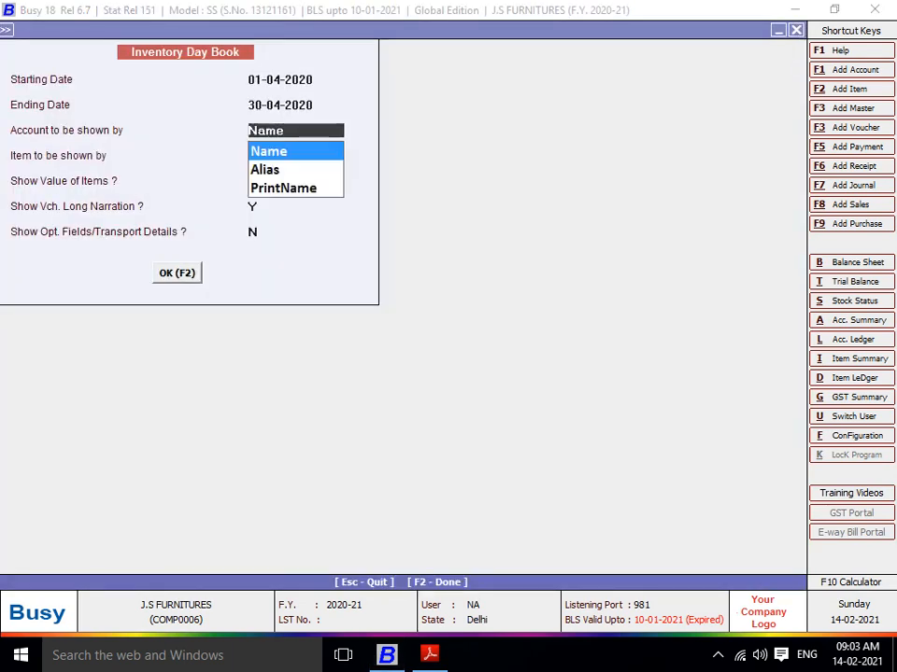
{"action": "key", "text": "Return"}
{"action": "key", "text": "Return"}
{"action": "key", "text": "Return"}
{"action": "key", "text": "Return"}
{"action": "key", "text": "Return"}
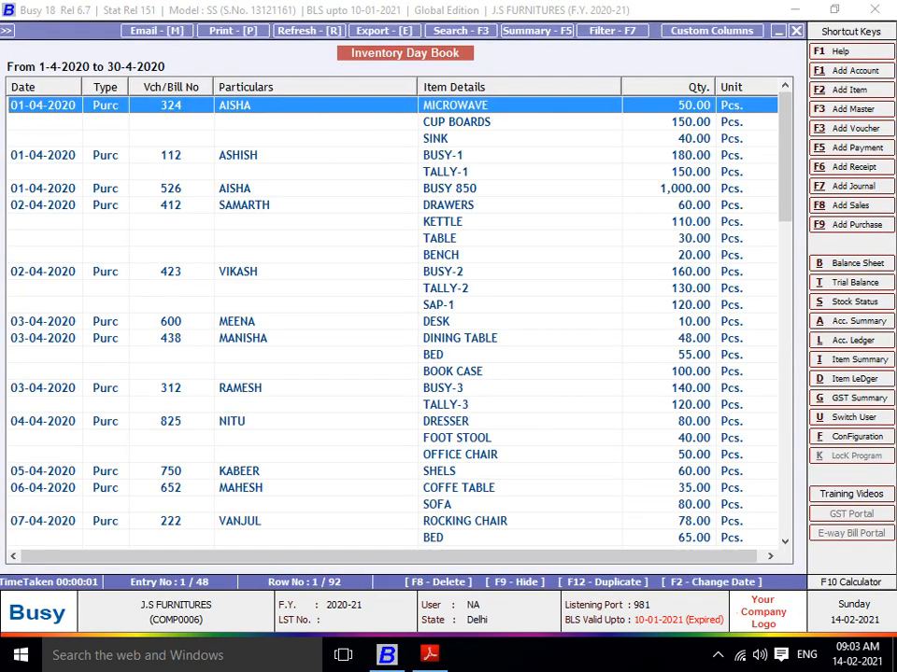
Examine the purchase, sale and return entries in the Inventory Day Book from 01-04-2020 to 20-04-2020.
{"action": "key", "text": "Down"}
{"action": "key", "text": "Down"}
{"action": "key", "text": "Down"}
{"action": "key", "text": "Down"}
{"action": "key", "text": "Down"}
{"action": "key", "text": "Down"}
{"action": "key", "text": "Down"}
{"action": "key", "text": "Down"}
{"action": "key", "text": "Down"}
{"action": "key", "text": "Down"}
{"action": "key", "text": "Down"}
{"action": "key", "text": "Down"}
{"action": "key", "text": "Down"}
{"action": "key", "text": "Down"}
{"action": "key", "text": "Down"}
{"action": "key", "text": "Down"}
{"action": "key", "text": "Down"}
{"action": "key", "text": "Down"}
{"action": "key", "text": "Down"}
{"action": "key", "text": "Down"}
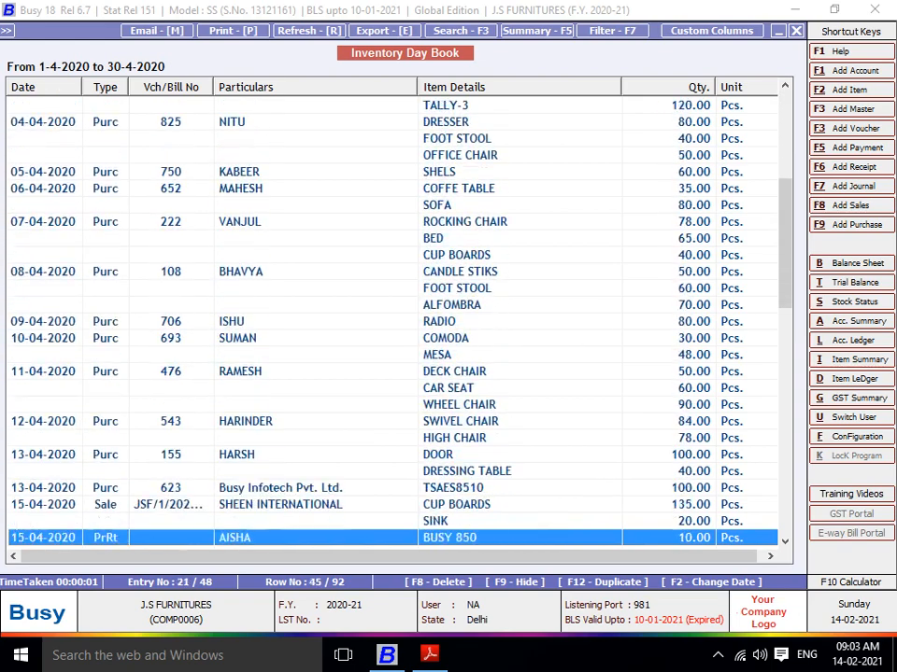
{"action": "key", "text": "Down"}
{"action": "key", "text": "Down"}
{"action": "key", "text": "Down"}
{"action": "key", "text": "Down"}
{"action": "key", "text": "Down"}
{"action": "key", "text": "Down"}
{"action": "key", "text": "Down"}
{"action": "key", "text": "Down"}
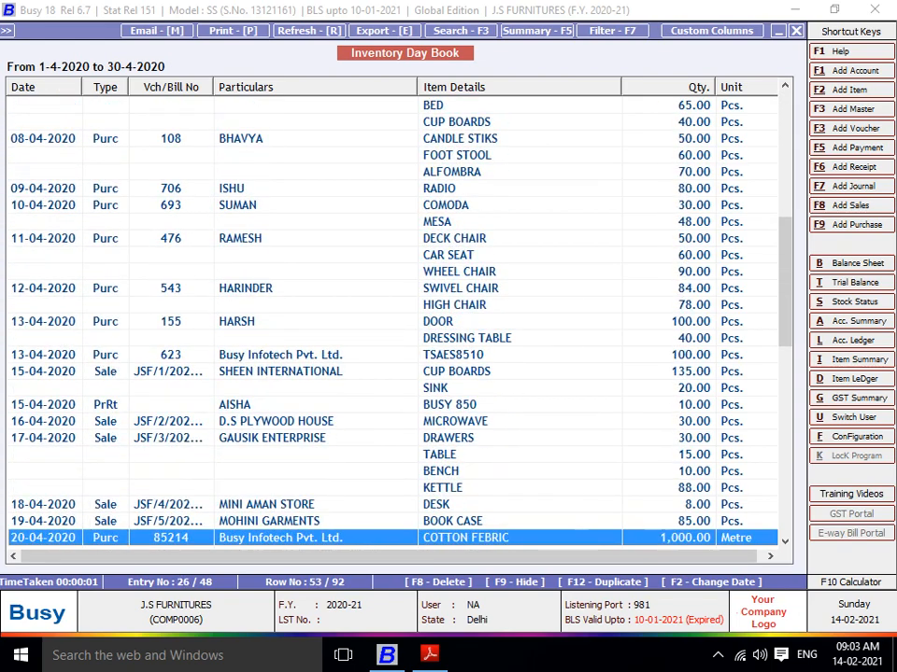
Recheck the stock and day book questions in Project 5.pdf in Adobe Reader, and switch to Busy again.
{"action": "key", "text": "alt+Tab"}
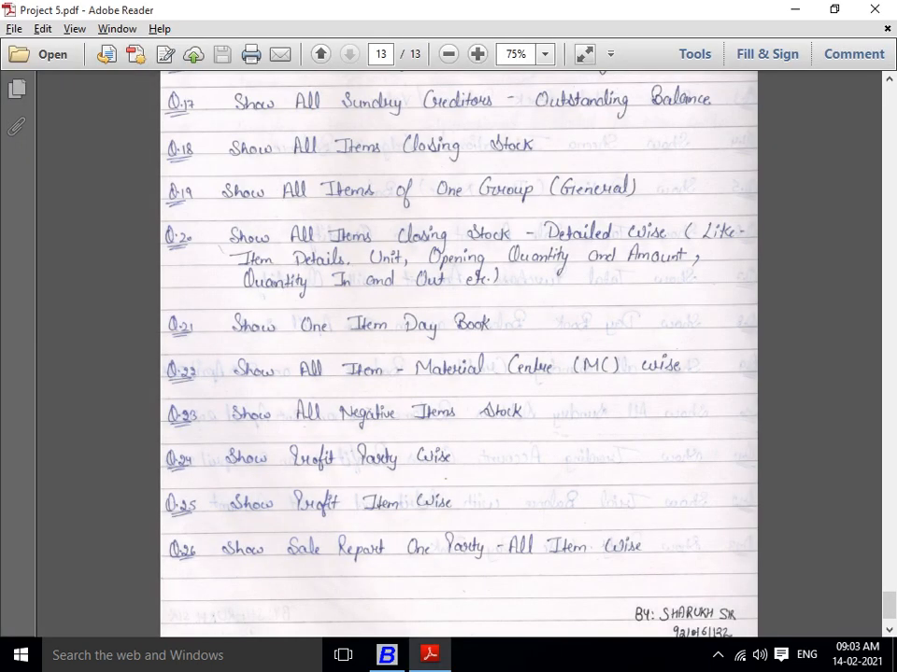
{"action": "scroll", "coordinate": [457, 355], "scroll_direction": "down", "scroll_amount": 2}
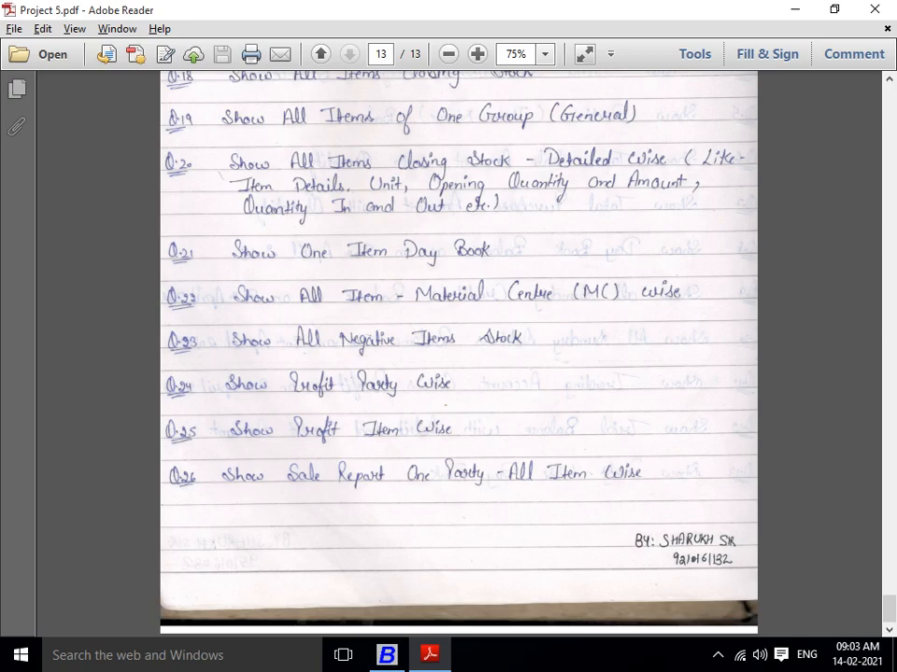
{"action": "key", "text": "alt+Tab"}
Close the Inventory Day Book settings and bring up the settings of the alphabetical Closing Stock report with balances only.
{"action": "key", "text": "Escape"}
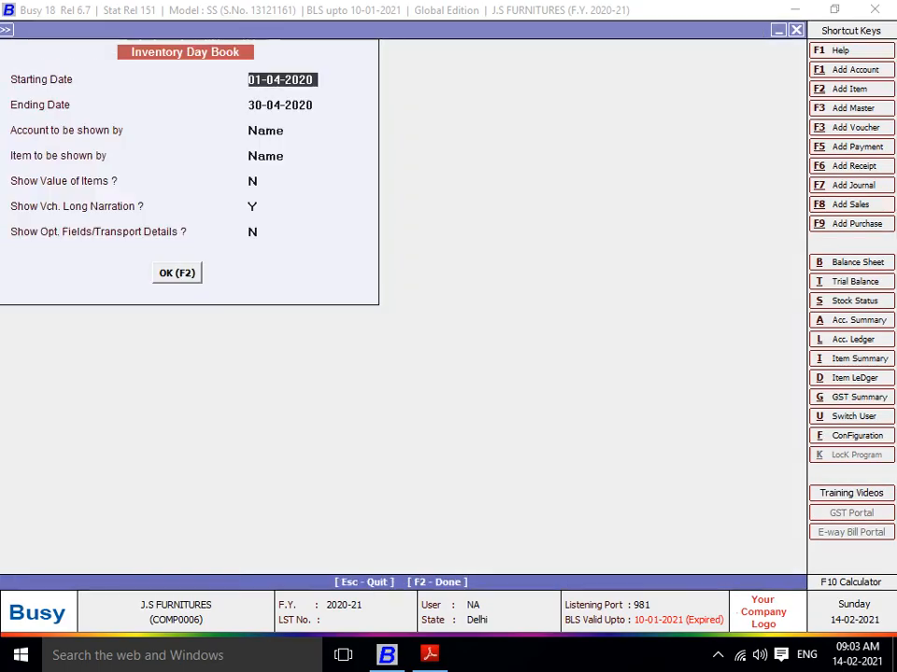
{"action": "key", "text": "Escape"}
{"action": "key", "text": "Up"}
{"action": "key", "text": "Return"}
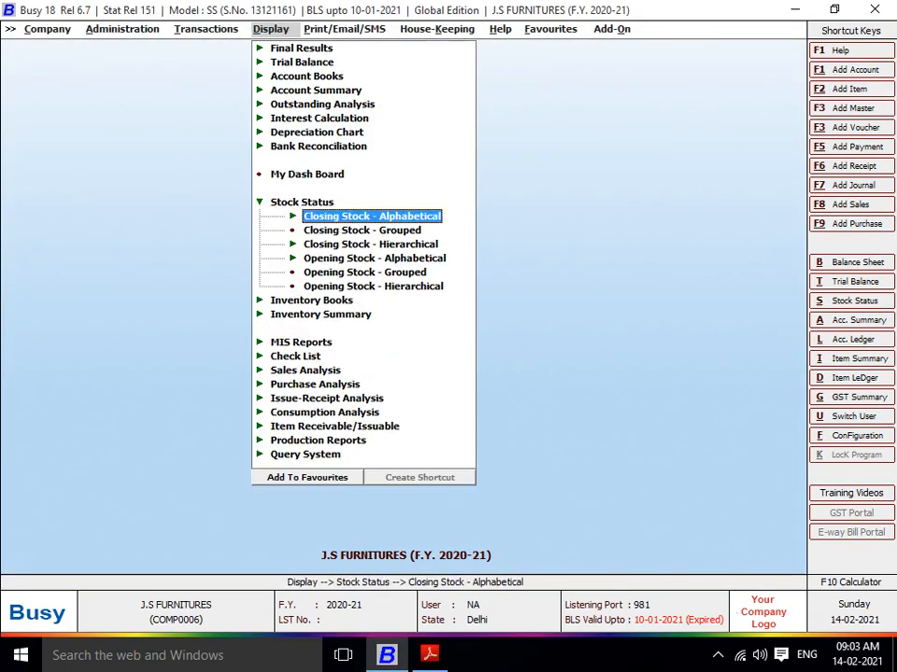
{"action": "key", "text": "Down"}
{"action": "key", "text": "Up"}
{"action": "key", "text": "Return"}
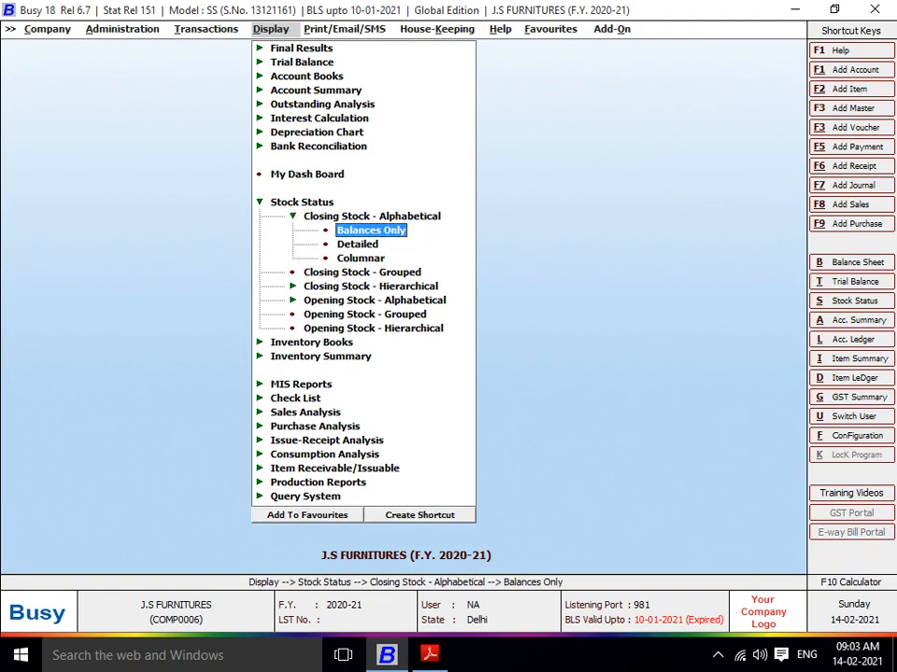
{"action": "key", "text": "Return"}
{"action": "key", "text": "Return"}
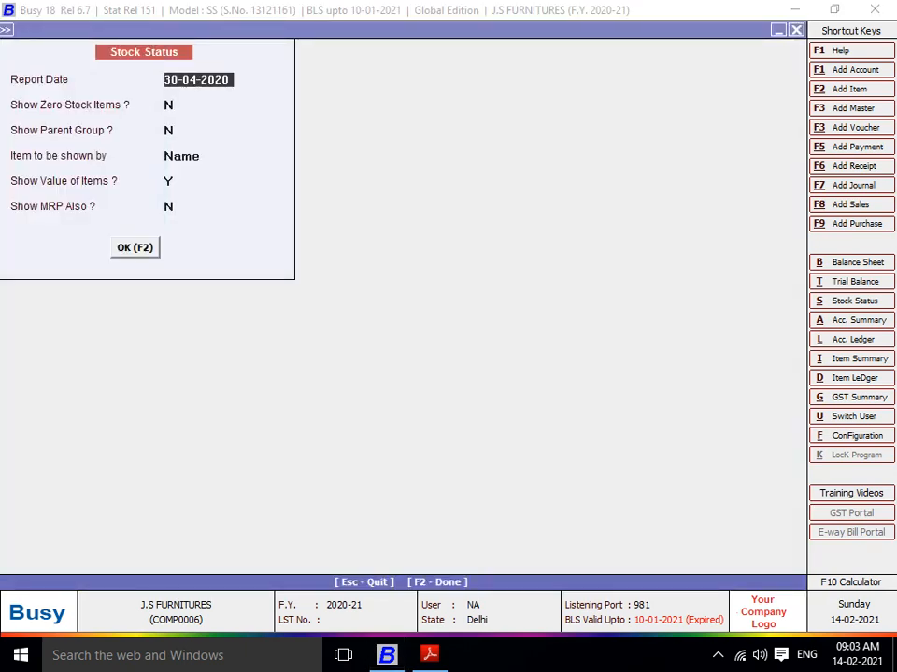
Recheck the remaining stock questions in Project 5.pdf in Adobe Reader, switch to Busy and close the Stock Status settings.
{"action": "key", "text": "alt+Tab"}
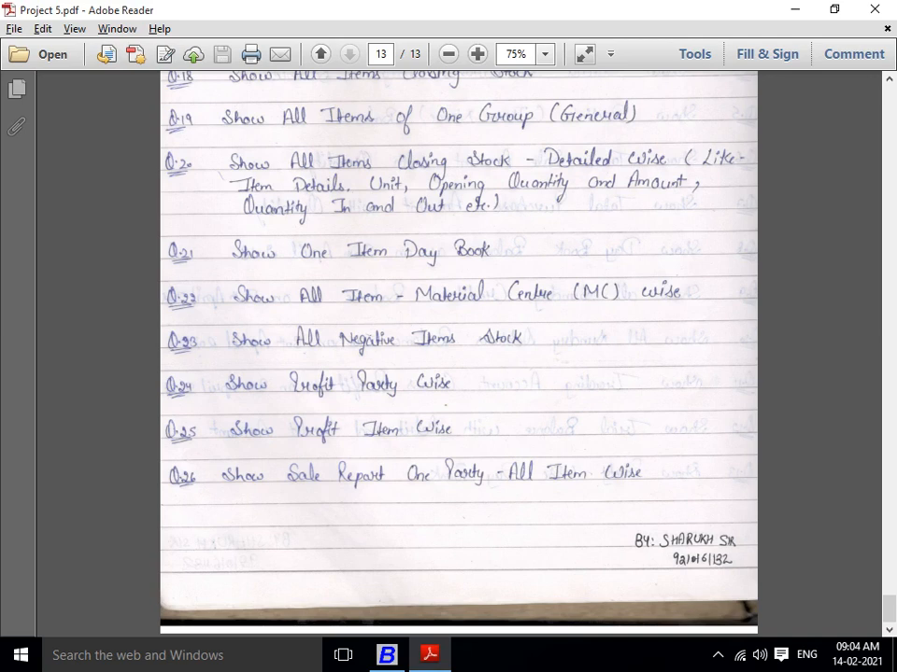
{"action": "key", "text": "alt+Tab"}
{"action": "key", "text": "Escape"}
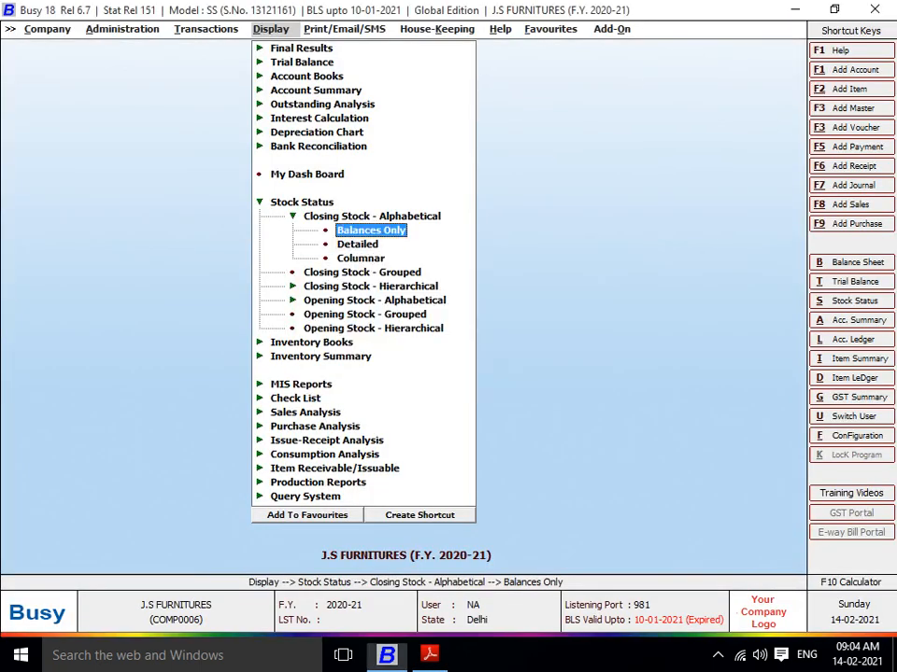
{"action": "key", "text": "Escape"}
{"action": "key", "text": "Escape"}
Generate the Check Negative Stock report for all items in Main Store from 01-04-2020 to 30-04-2020.
{"action": "key", "text": "Down"}
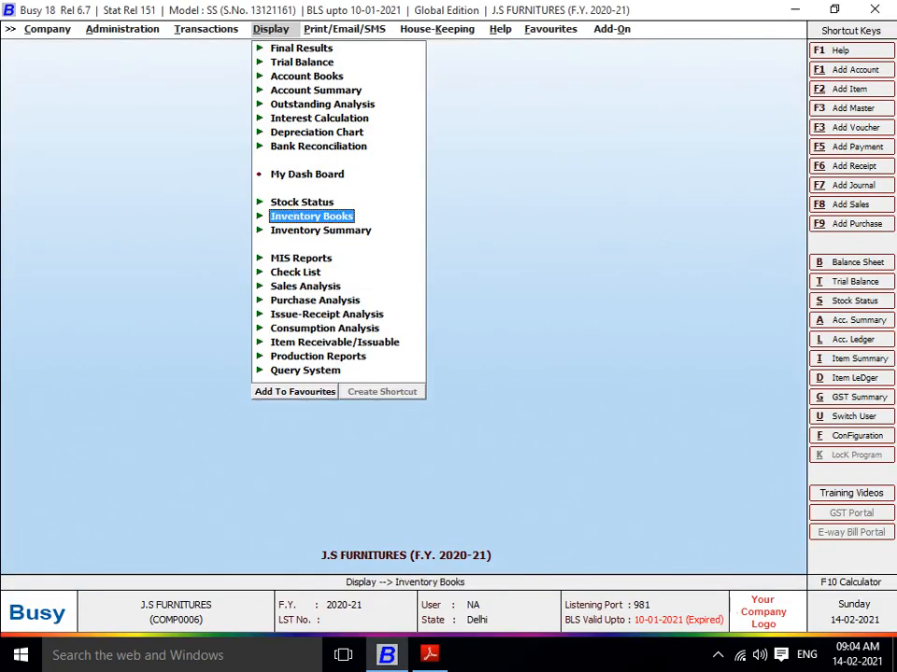
{"action": "key", "text": "Down"}
{"action": "key", "text": "Right"}
{"action": "key", "text": "Down"}
{"action": "key", "text": "Down"}
{"action": "key", "text": "Down"}
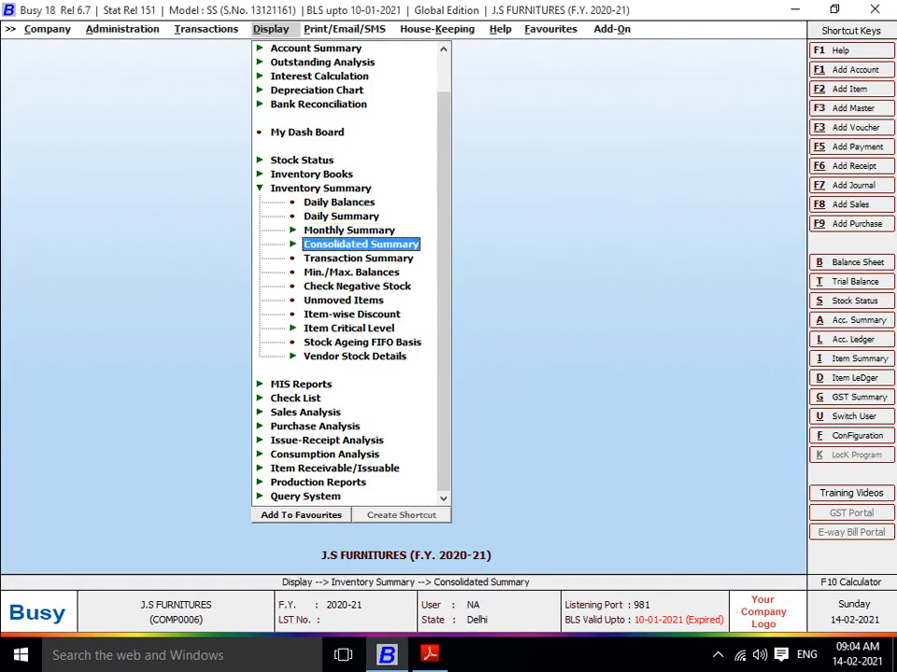
{"action": "key", "text": "Down"}
{"action": "key", "text": "Down"}
{"action": "key", "text": "Down"}
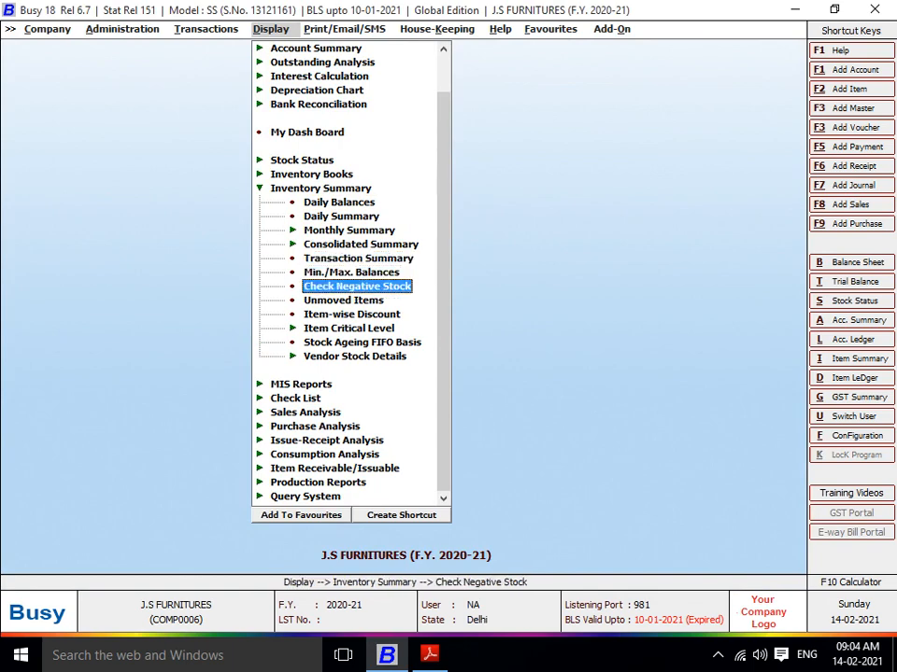
{"action": "key", "text": "Return"}
{"action": "key", "text": "Return"}
{"action": "key", "text": "Return"}
{"action": "key", "text": "Return"}
{"action": "key", "text": "Return"}
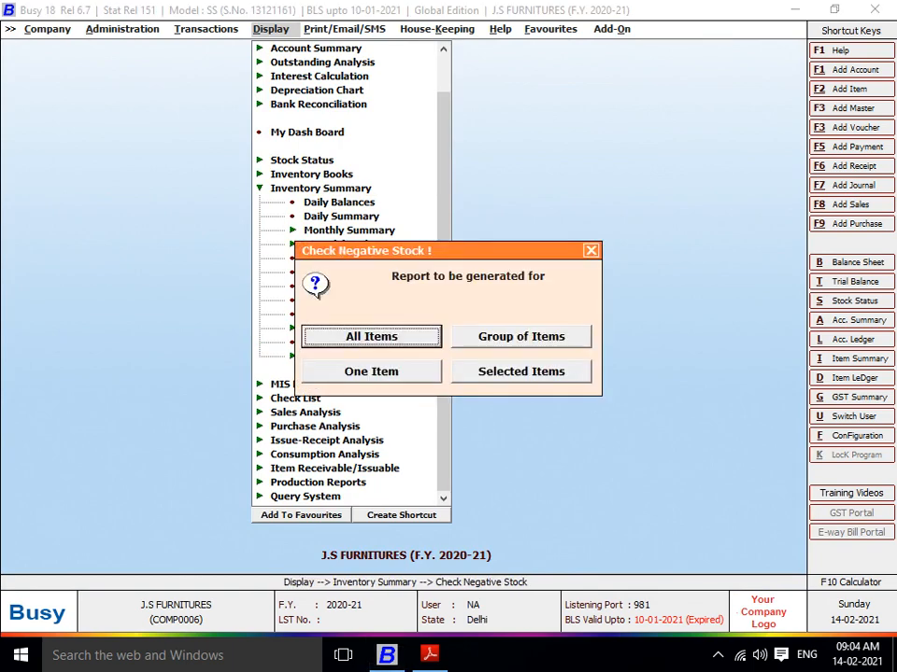
{"action": "key", "text": "Return"}
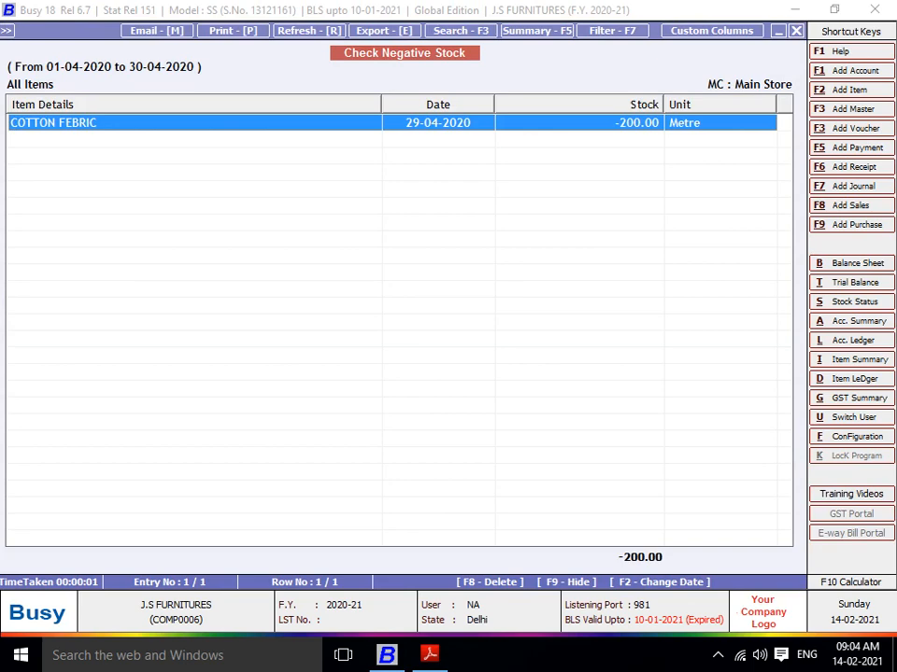
Export the negative stock report as JSF_CheckNegativeStock.pdf into subfolder 5 of the QN ANSWER folder on drive E, without opening the file.
{"action": "key", "text": "e"}
{"action": "key", "text": "Return"}
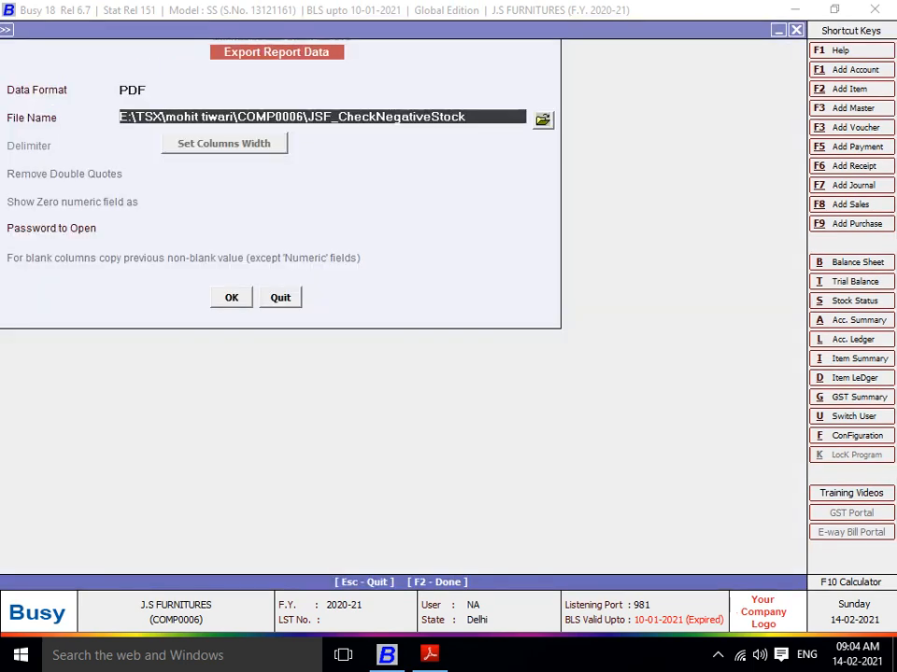
{"action": "key", "text": "Return"}
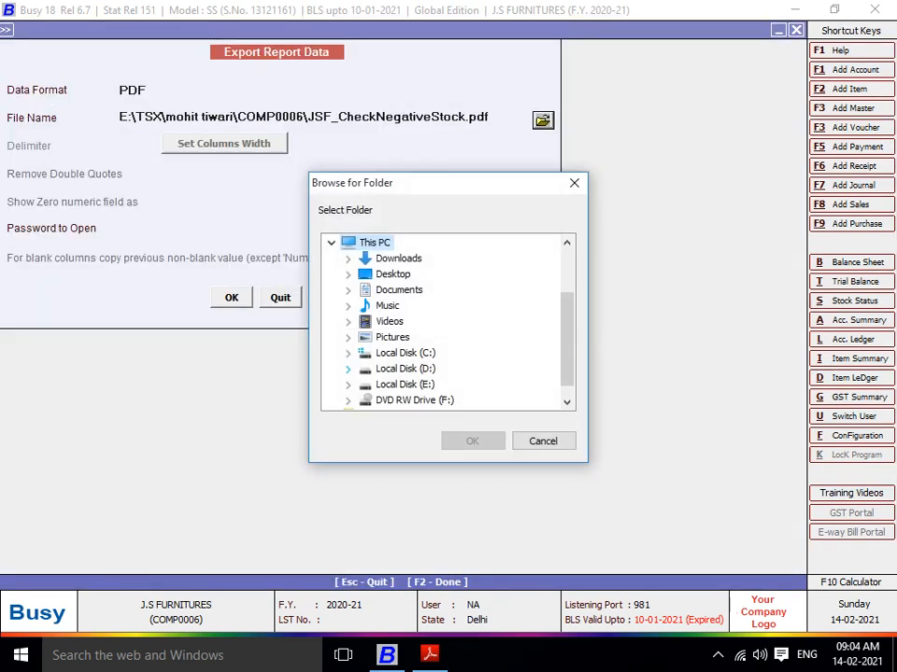
{"action": "left_click", "coordinate": [348, 384]}
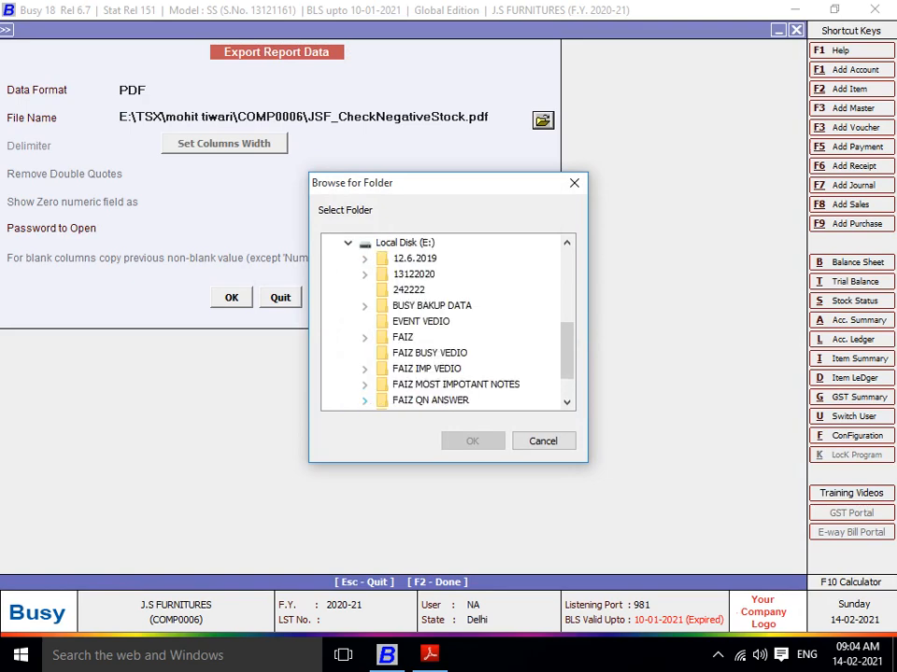
{"action": "left_click", "coordinate": [364, 399]}
{"action": "left_click", "coordinate": [408, 399]}
{"action": "left_click", "coordinate": [471, 441]}
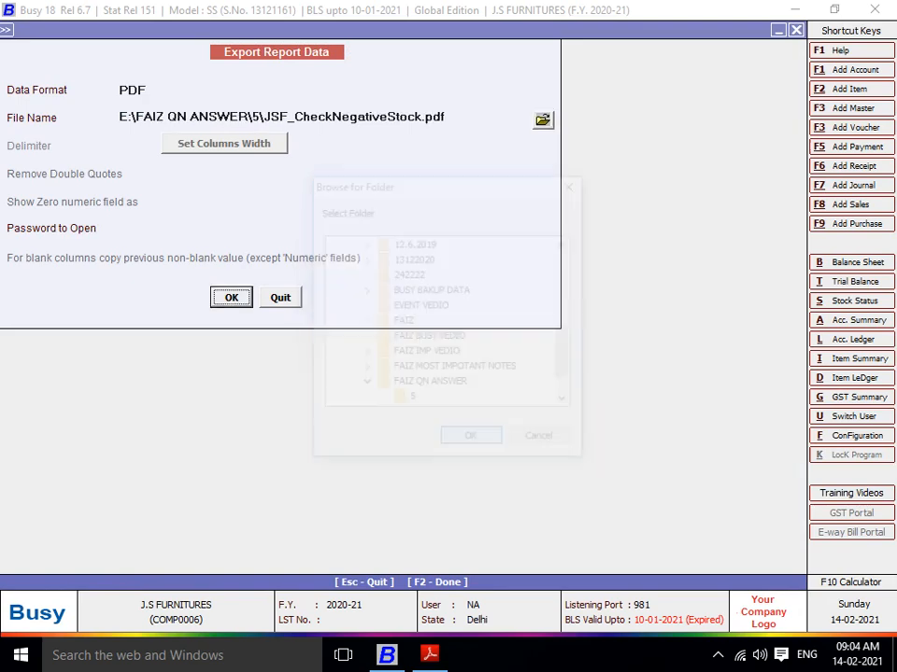
{"action": "key", "text": "Return"}
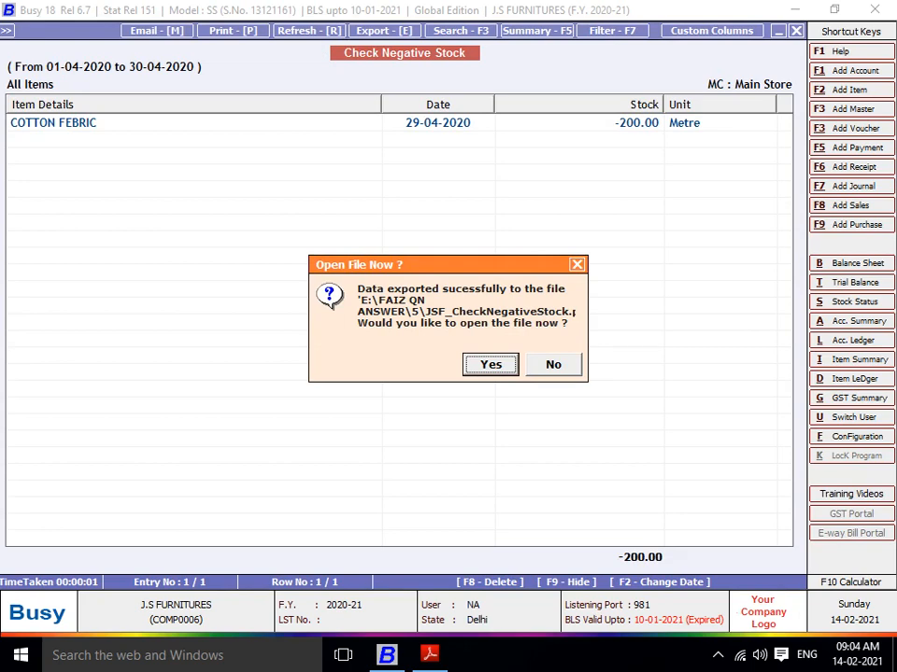
{"action": "key", "text": "Right"}
{"action": "key", "text": "Return"}
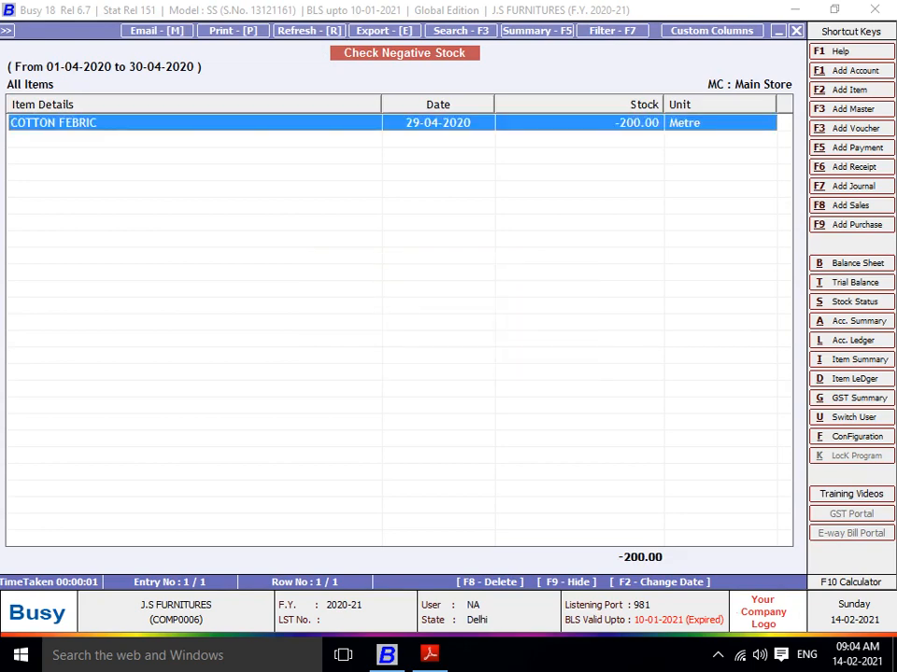
Review the purchase and sale entries in the COTTON FEBRIC Item MC Ledger, and close the ledger and the negative stock report.
{"action": "key", "text": "Return"}
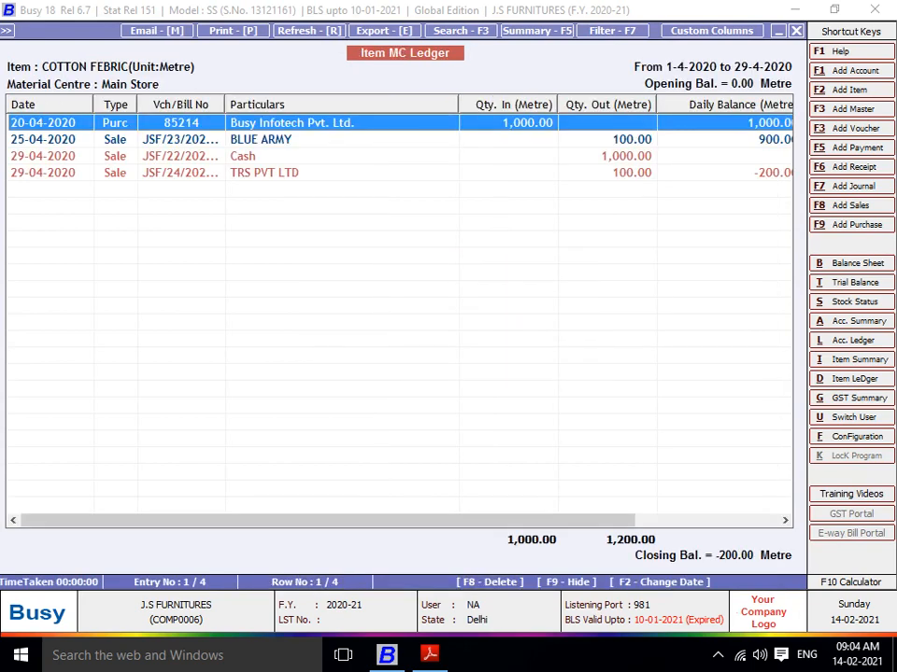
{"action": "key", "text": "Down"}
{"action": "key", "text": "Down"}
{"action": "key", "text": "Down"}
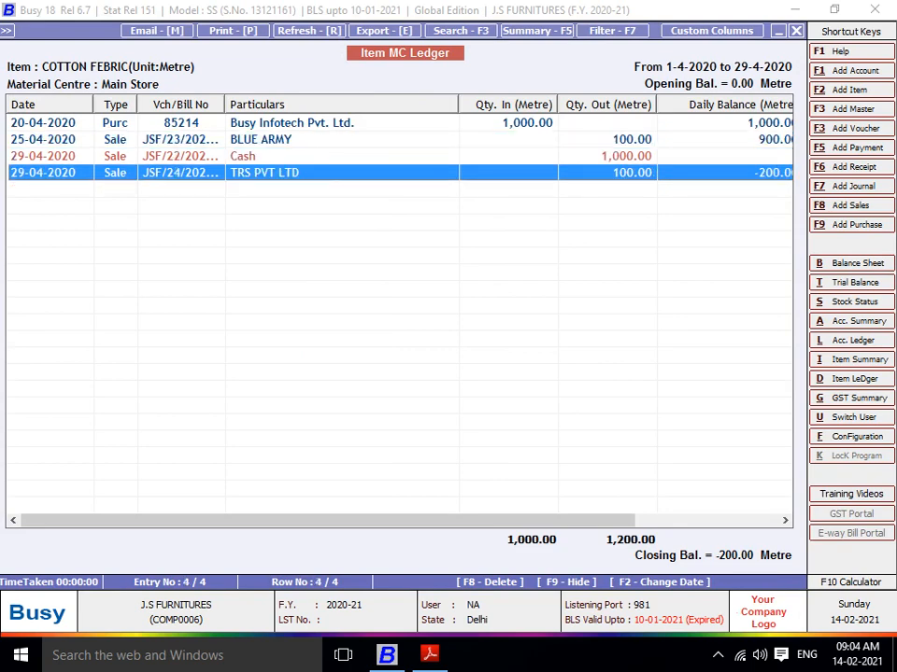
{"action": "key", "text": "Escape"}
{"action": "key", "text": "Escape"}
{"action": "key", "text": "Escape"}
Check the party-wise profit question in Project 5.pdf in Adobe Reader, switch to Busy and locate the Party-wise profitability report.
{"action": "key", "text": "alt+Tab"}
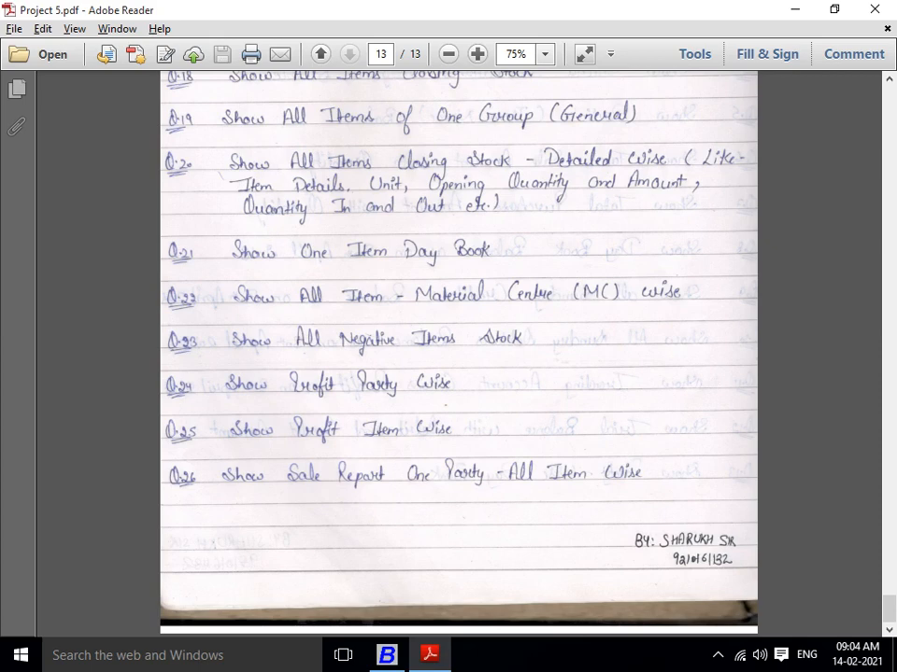
{"action": "key", "text": "alt+Tab"}
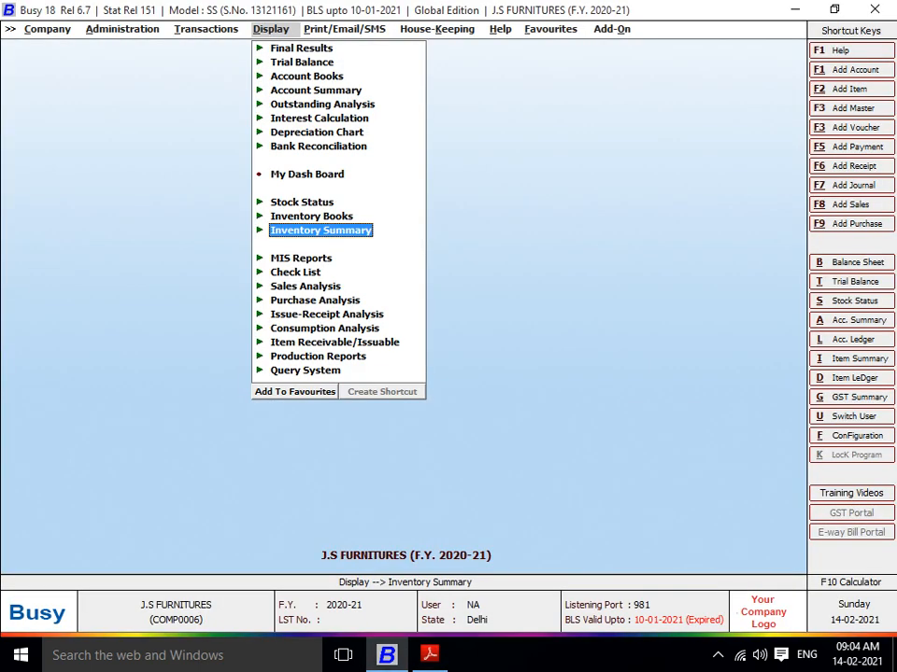
{"action": "key", "text": "Down"}
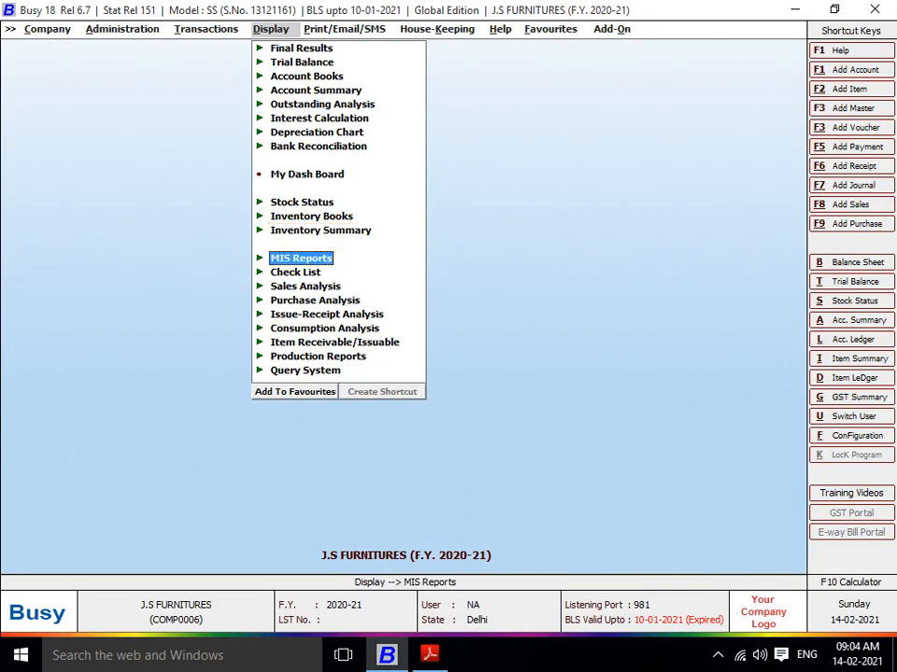
{"action": "key", "text": "Return"}
{"action": "key", "text": "Down"}
{"action": "key", "text": "Down"}
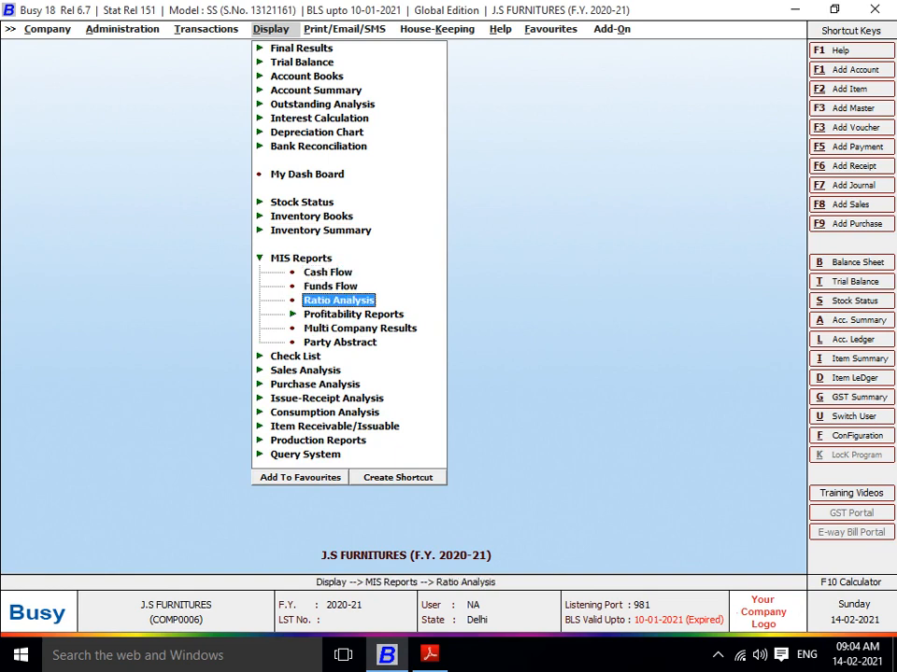
{"action": "key", "text": "Down"}
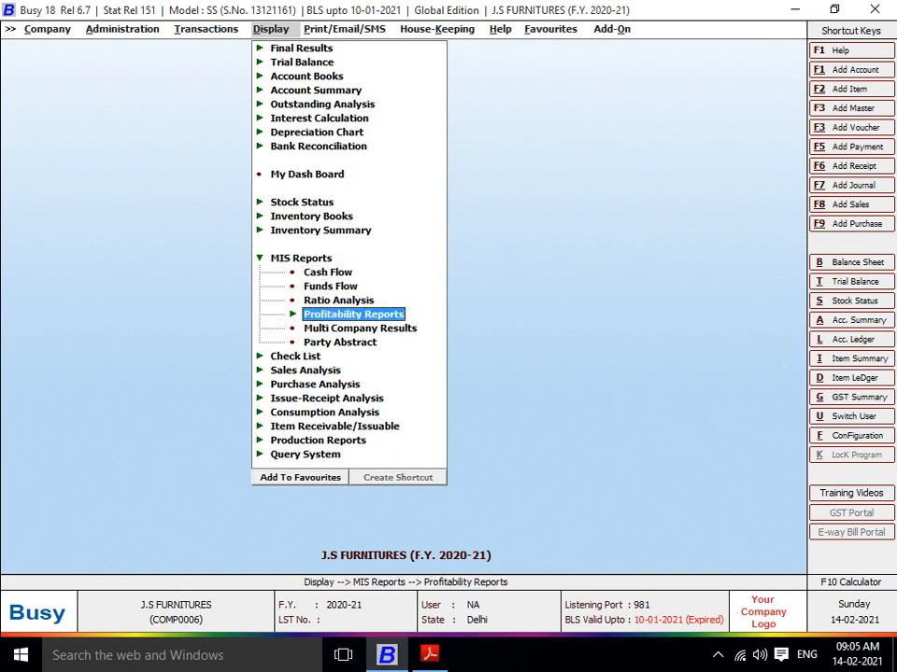
{"action": "key", "text": "Return"}
{"action": "key", "text": "Down"}
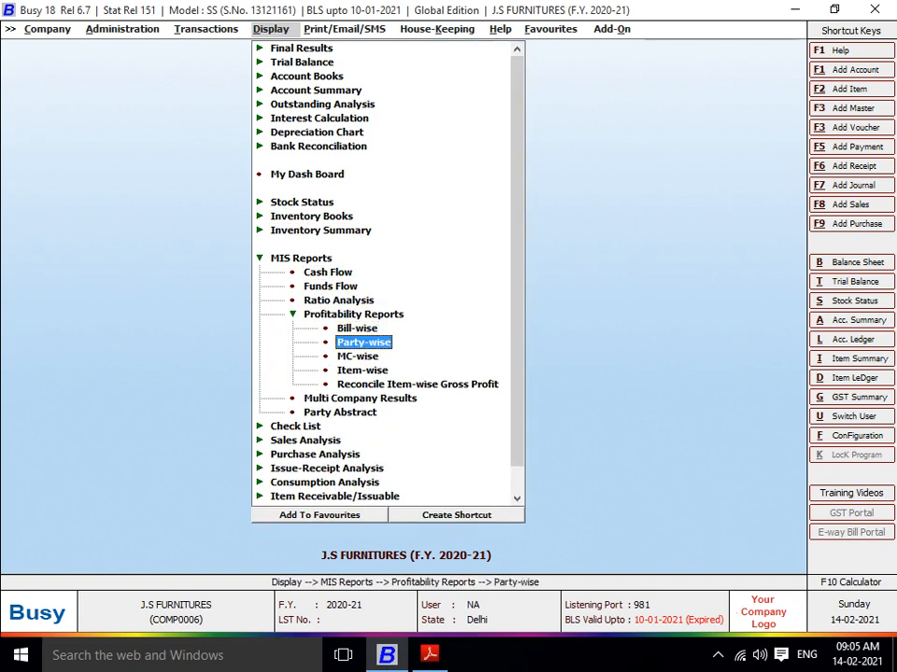
{"action": "key", "text": "Return"}
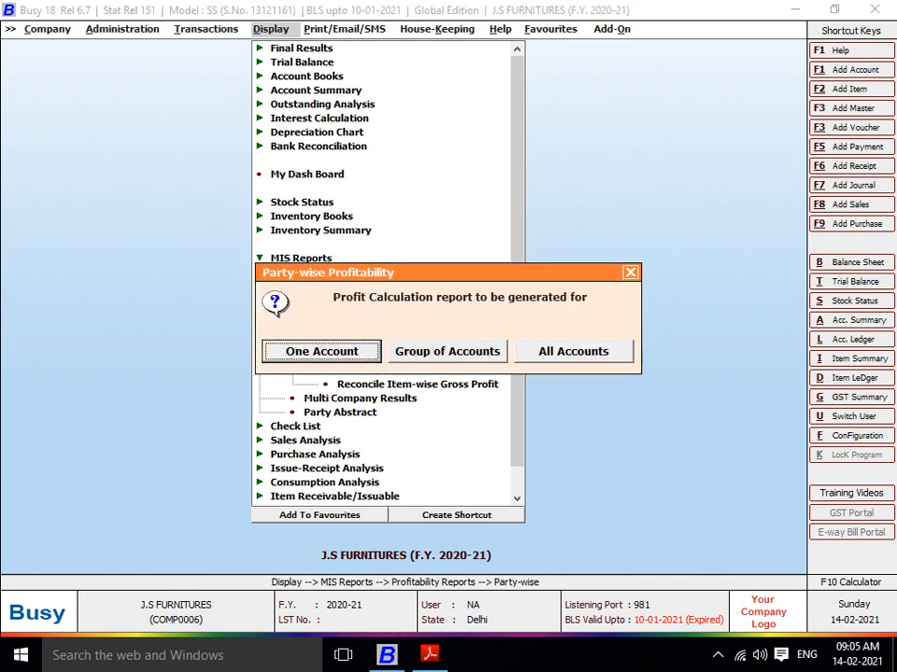
{"action": "key", "text": "Right"}
{"action": "key", "text": "Right"}
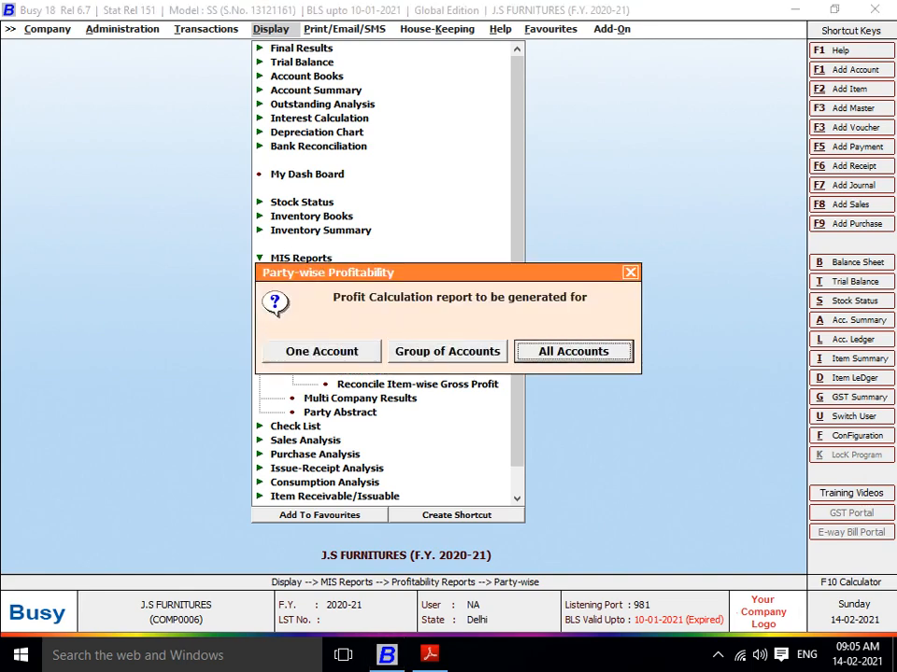
{"action": "key", "text": "Escape"}
{"action": "key", "text": "Up"}
{"action": "key", "text": "Down"}
Generate the Party-wise Profitability report for the Sundry Debtors group from 01-04-2020 to 30-04-2020, without sales returns and on Weighted Average cost.
{"action": "key", "text": "Return"}
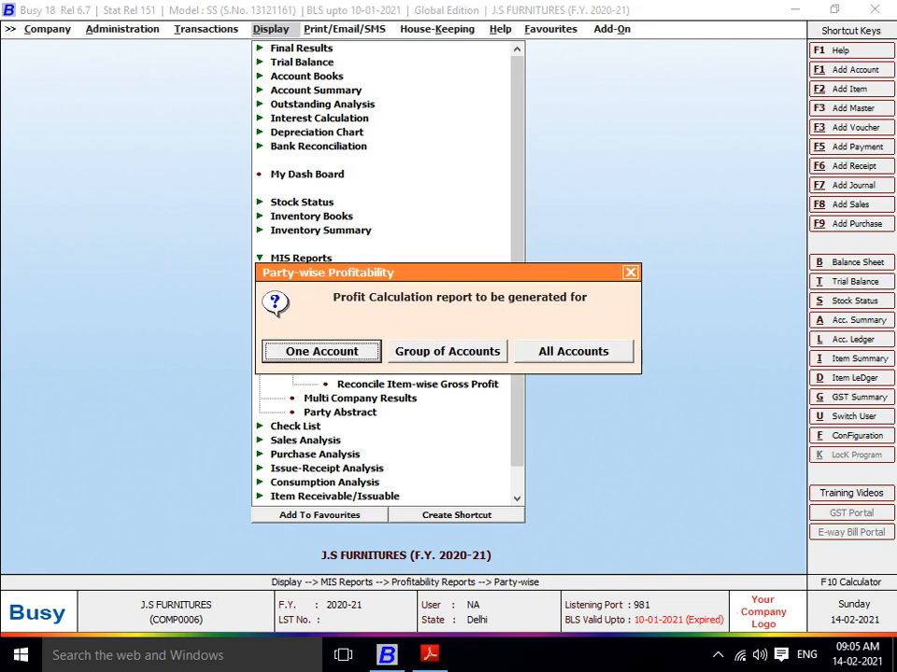
{"action": "key", "text": "Right"}
{"action": "key", "text": "Return"}
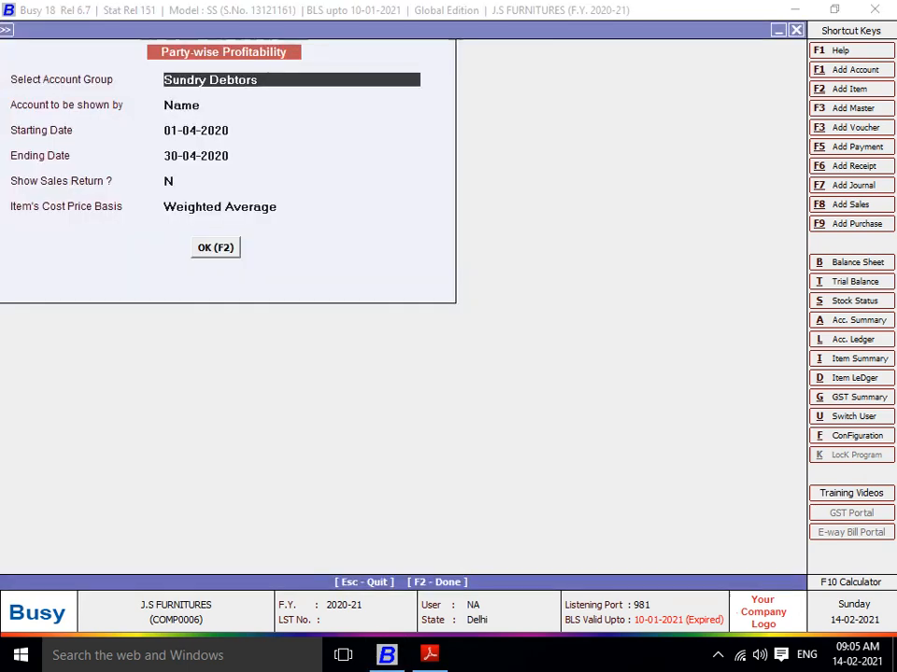
{"action": "key", "text": "Return"}
{"action": "key", "text": "Return"}
{"action": "key", "text": "Return"}
{"action": "key", "text": "Return"}
{"action": "key", "text": "Return"}
{"action": "key", "text": "Return"}
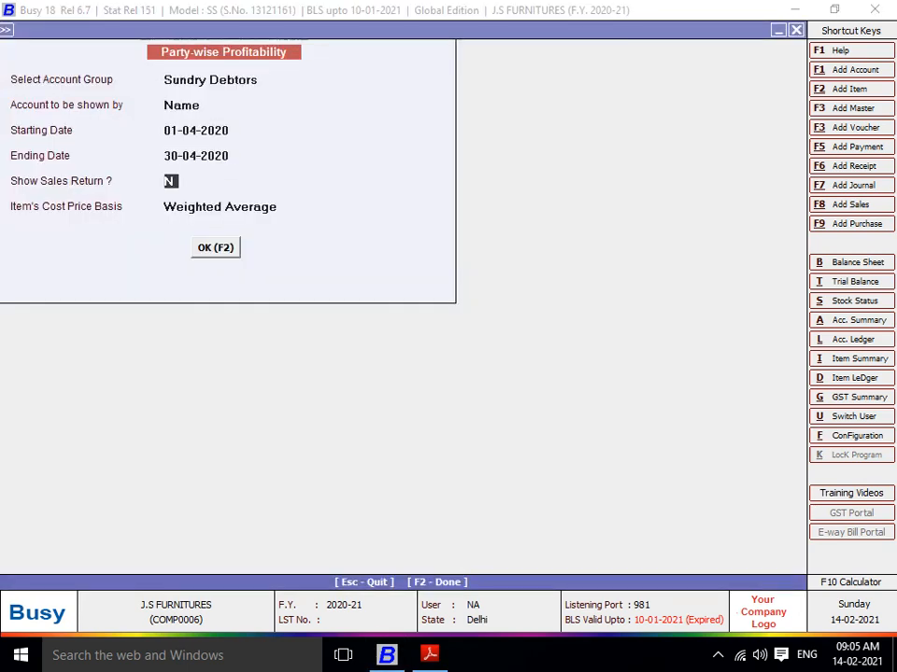
{"action": "key", "text": "Return"}
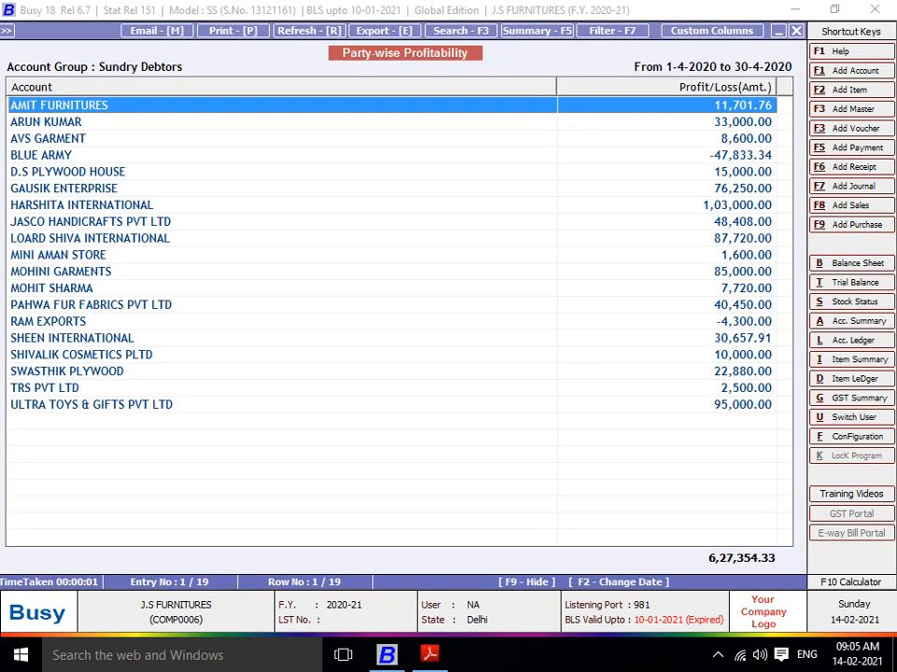
Close the current report and regenerate Party-wise Profitability for the Sundry Debtors group from 01-04-2020 to 30-04-2020 on Weighted Average cost.
{"action": "key", "text": "Escape"}
{"action": "key", "text": "Escape"}
{"action": "key", "text": "Escape"}
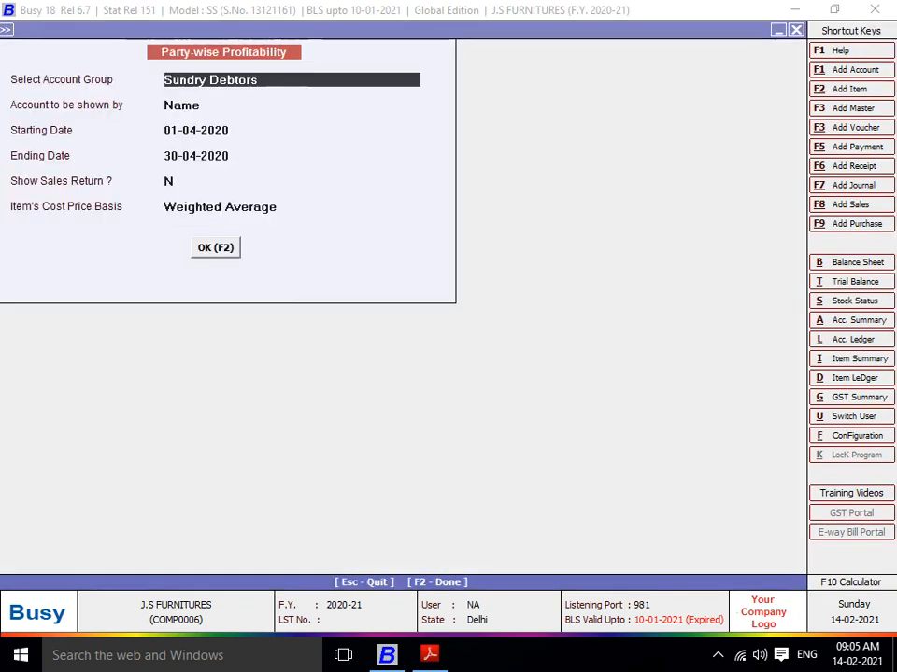
{"action": "key", "text": "Up"}
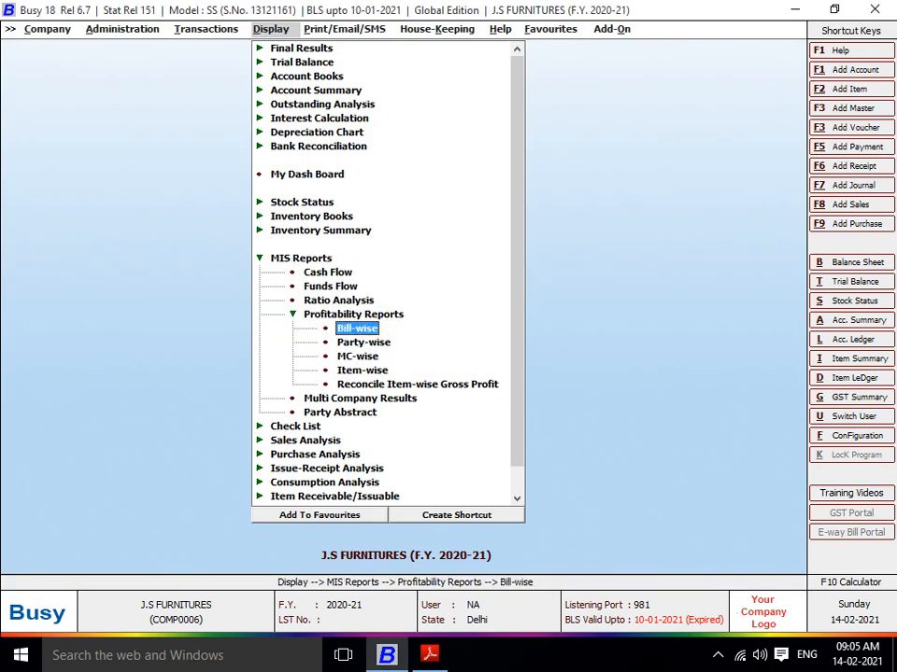
{"action": "key", "text": "Down"}
{"action": "key", "text": "Return"}
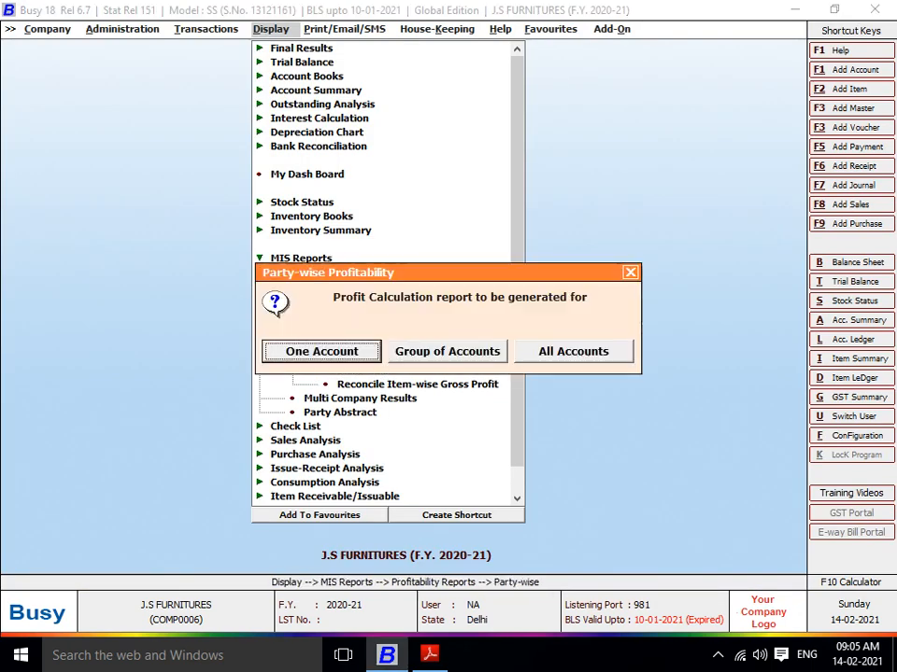
{"action": "key", "text": "Right"}
{"action": "key", "text": "Return"}
{"action": "key", "text": "Return"}
{"action": "key", "text": "Return"}
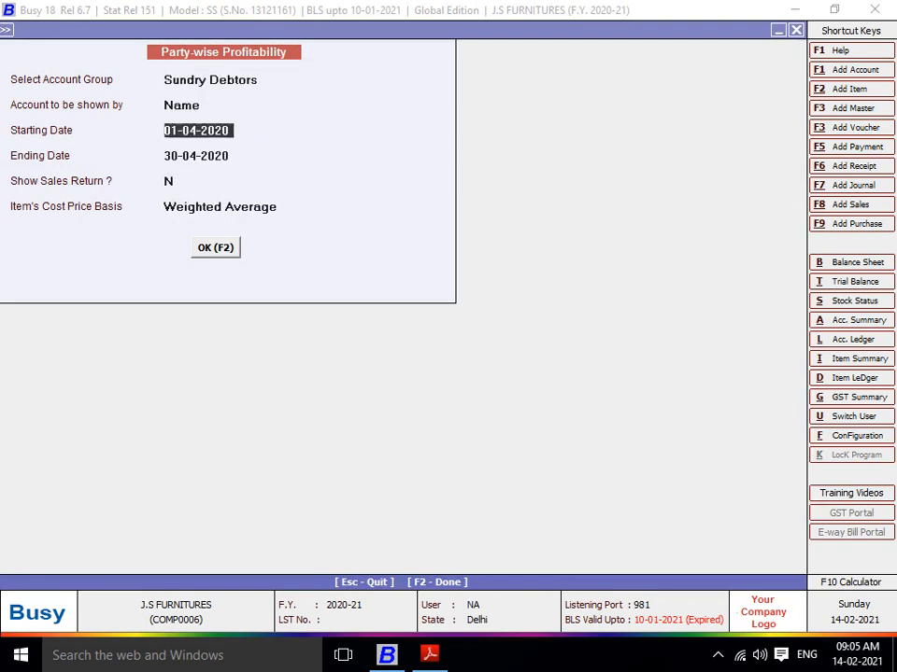
{"action": "key", "text": "F2"}
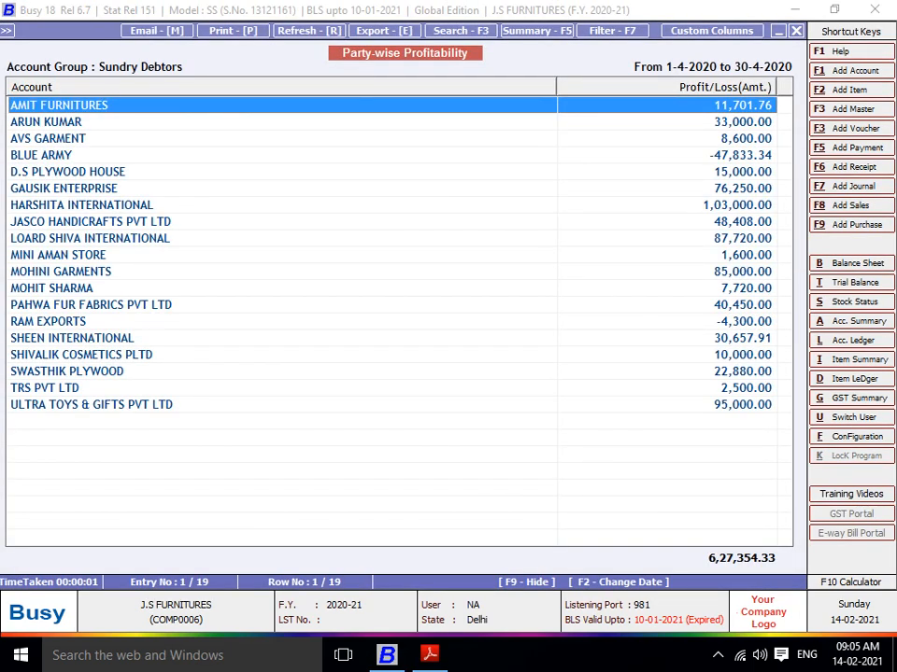
Replace the party-wise report with Bill-wise Profitability for all voucher series, 01-04-2020 to 30-04-2020, without item details or sales returns, on Weighted Average cost.
{"action": "key", "text": "Escape"}
{"action": "key", "text": "Escape"}
{"action": "key", "text": "Escape"}
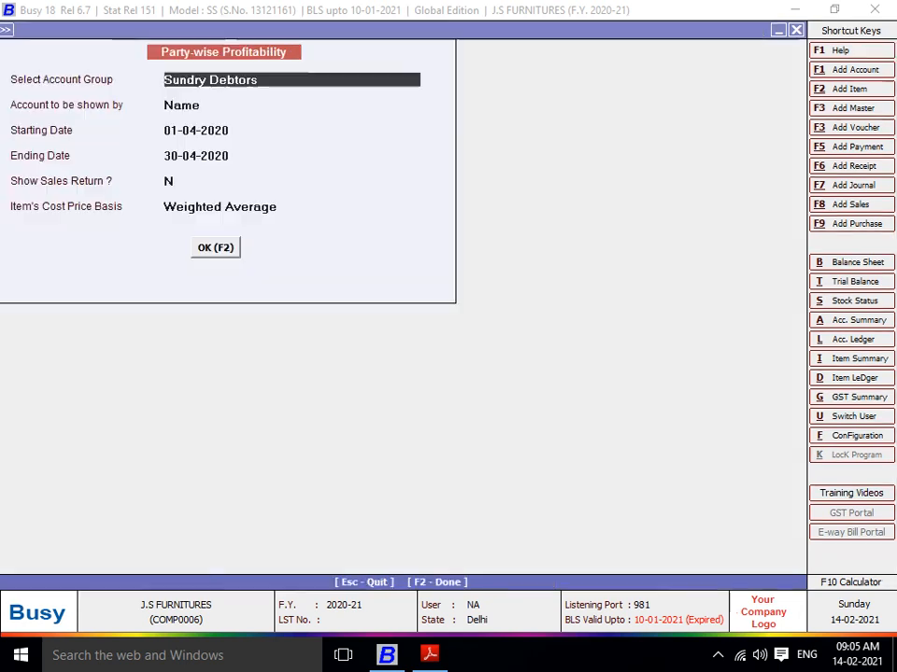
{"action": "key", "text": "Up"}
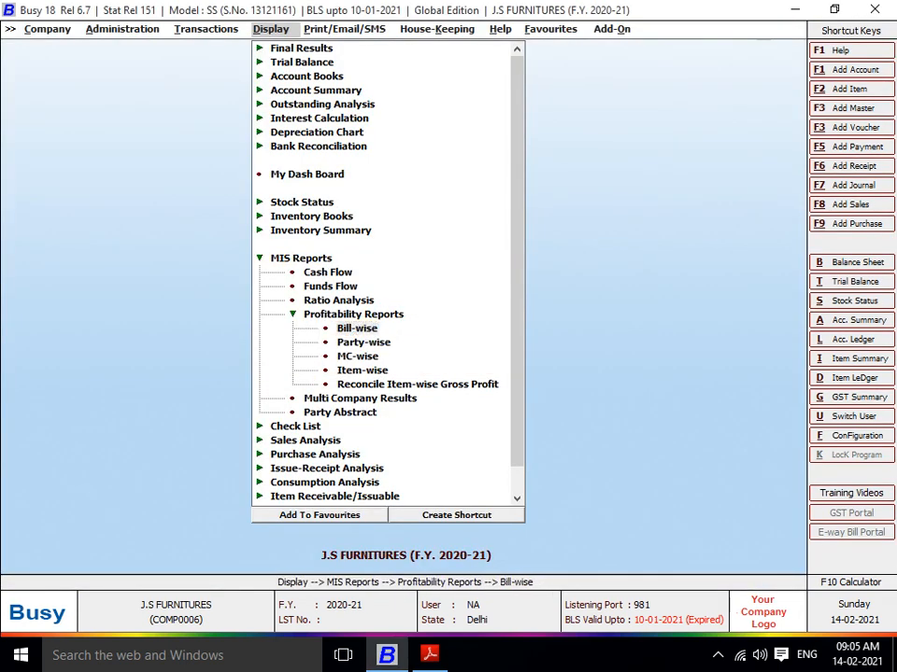
{"action": "key", "text": "Return"}
{"action": "key", "text": "Return"}
{"action": "key", "text": "Return"}
{"action": "key", "text": "Return"}
{"action": "key", "text": "Return"}
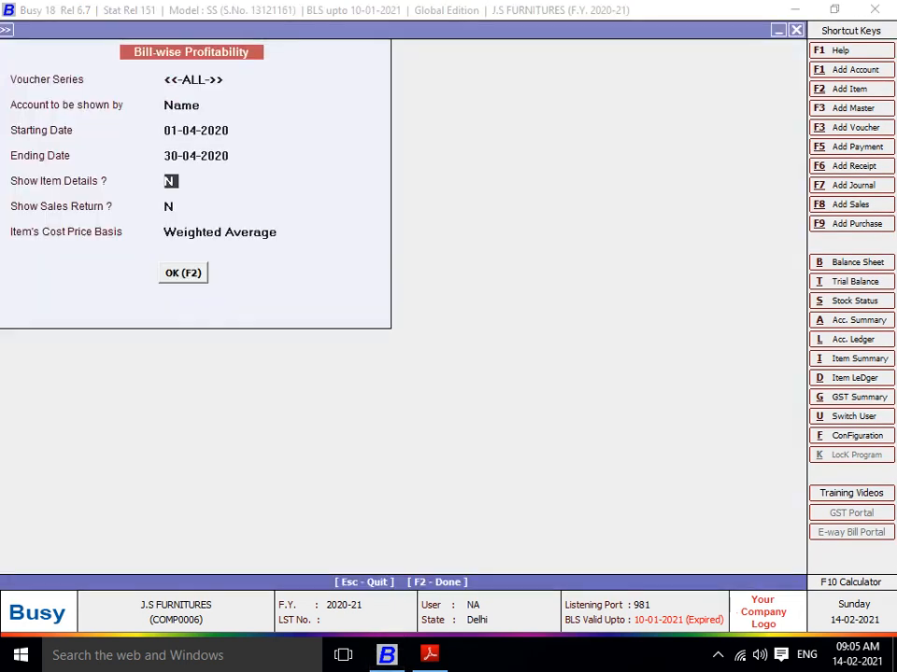
{"action": "key", "text": "Return"}
{"action": "key", "text": "Return"}
{"action": "key", "text": "Return"}
{"action": "key", "text": "F2"}
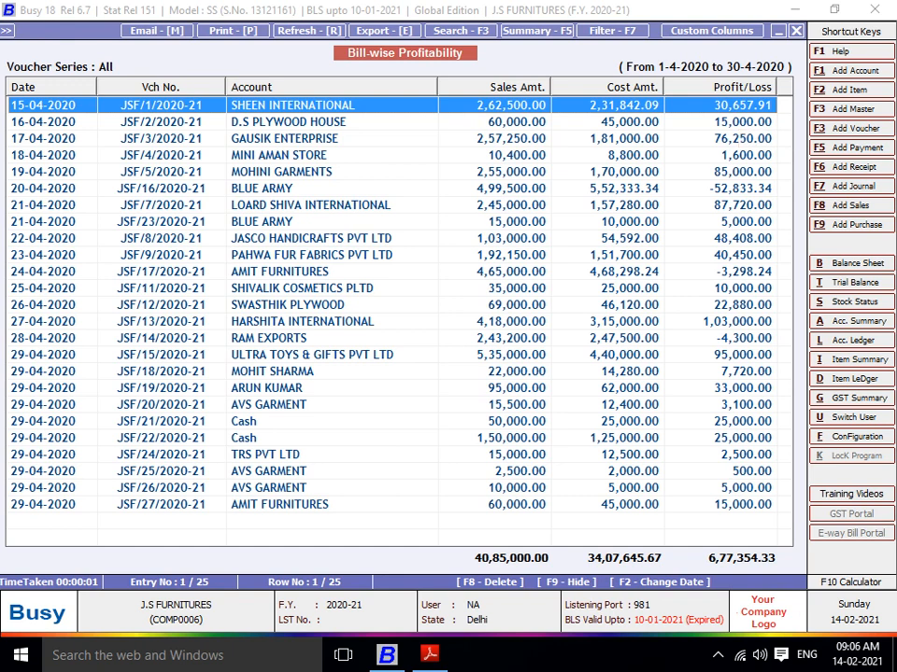
Export the Bill-wise Profitability report as PDF file JSF_Bill-wiseProfitability into subfolder 5 of the QN ANSWER folder on drive E, without opening it.
{"action": "left_click", "coordinate": [383, 30]}
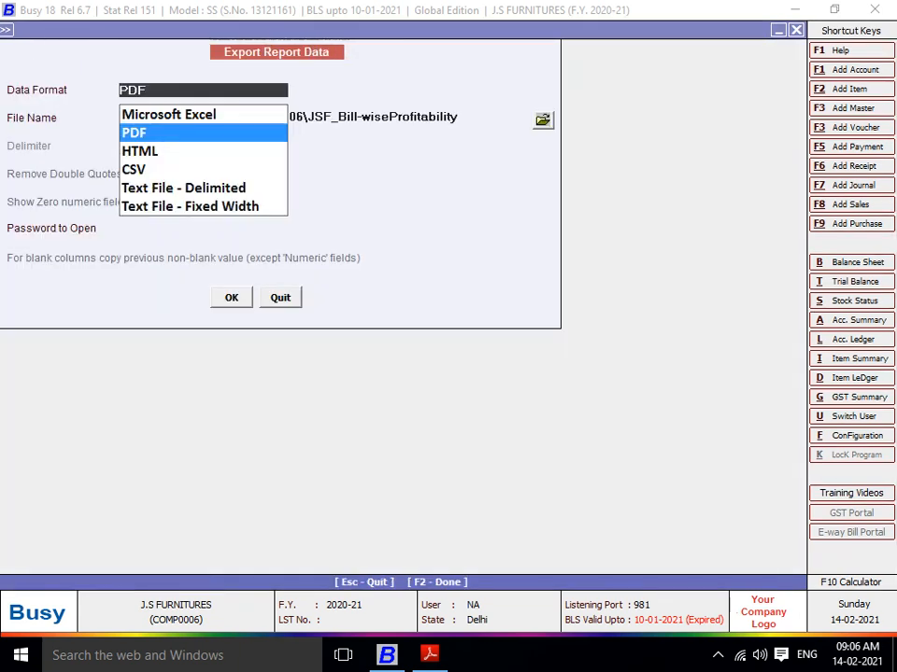
{"action": "left_click", "coordinate": [543, 119]}
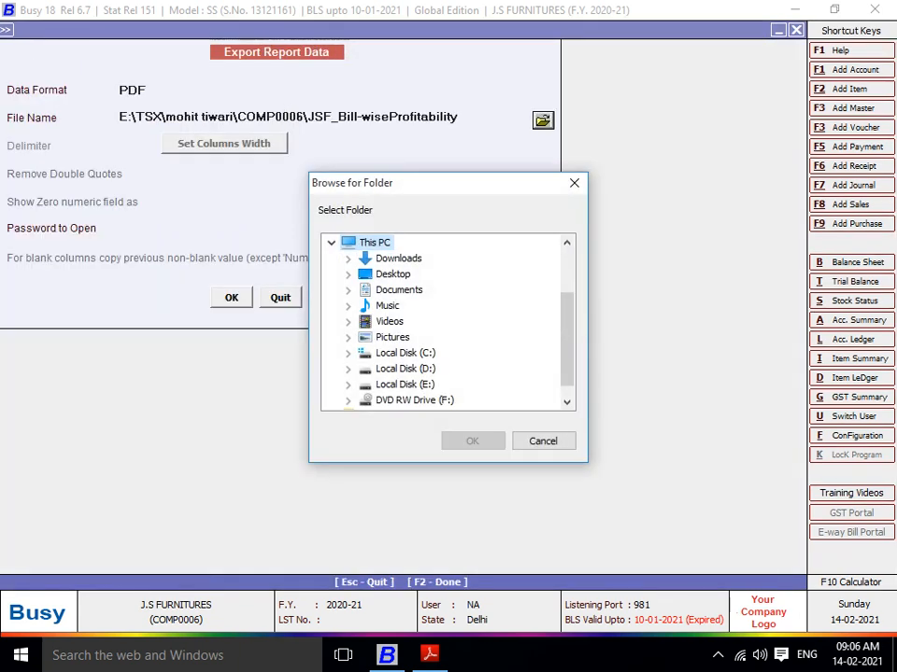
{"action": "left_click", "coordinate": [348, 385]}
{"action": "left_click", "coordinate": [365, 401]}
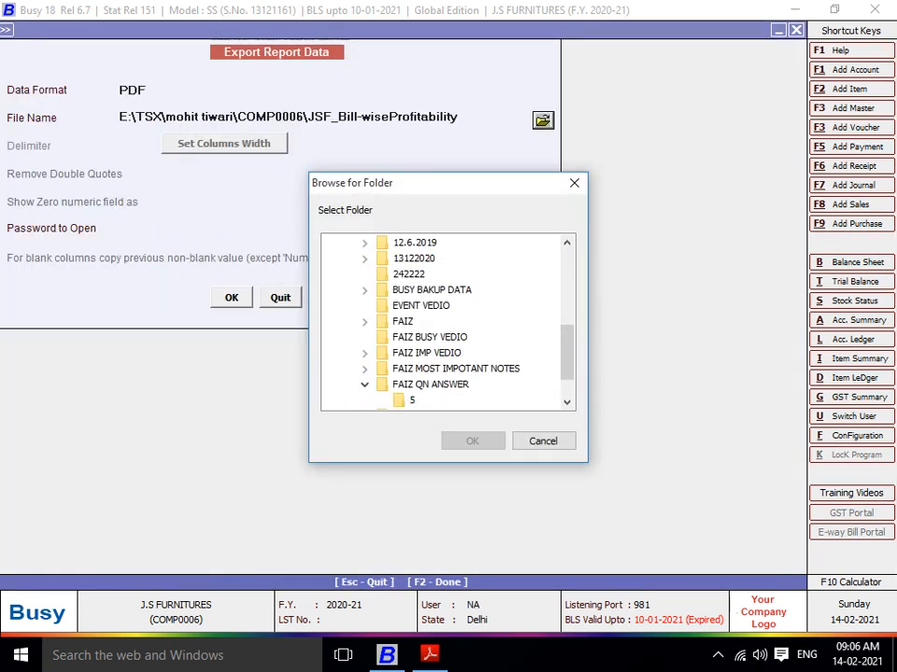
{"action": "left_click", "coordinate": [412, 401]}
{"action": "left_click", "coordinate": [472, 441]}
{"action": "left_click", "coordinate": [231, 298]}
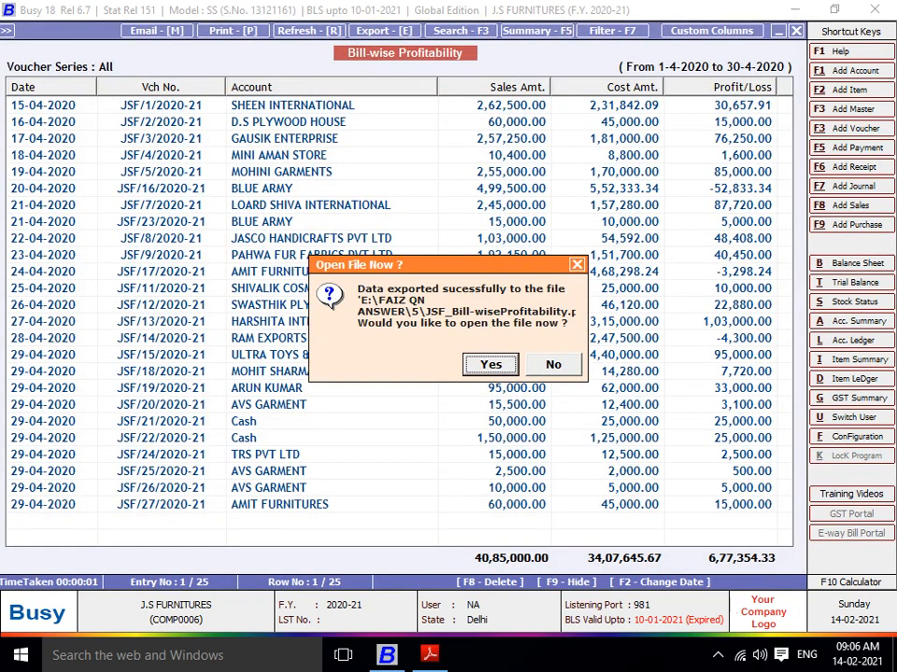
{"action": "key", "text": "Escape"}
Check the item-wise profit question in Project 5.pdf in Adobe Reader, return to Busy and switch from the bill-wise report to the Item-wise profitability option.
{"action": "key", "text": "alt+Tab"}
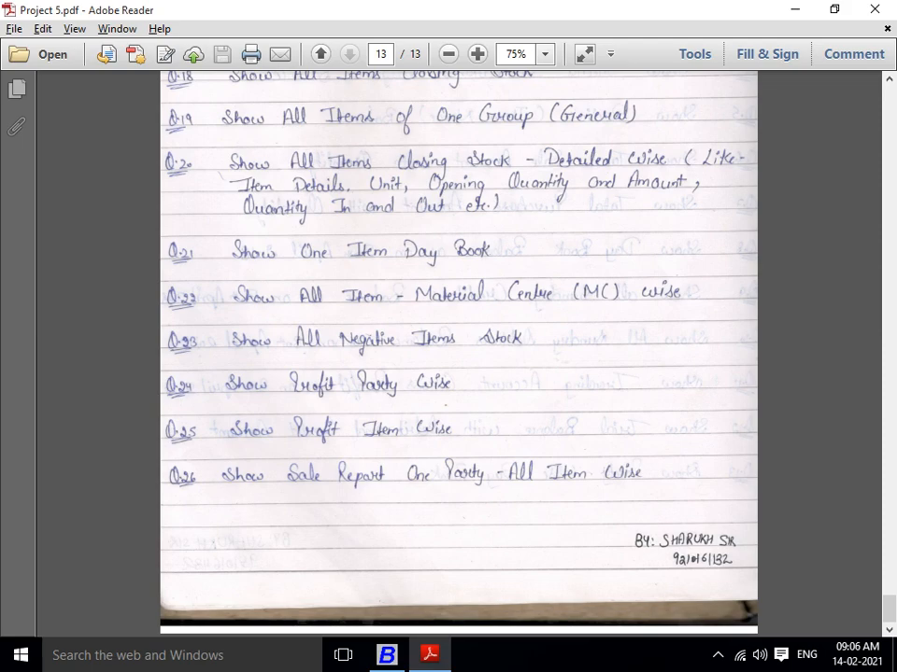
{"action": "key", "text": "alt+Tab"}
{"action": "key", "text": "Escape"}
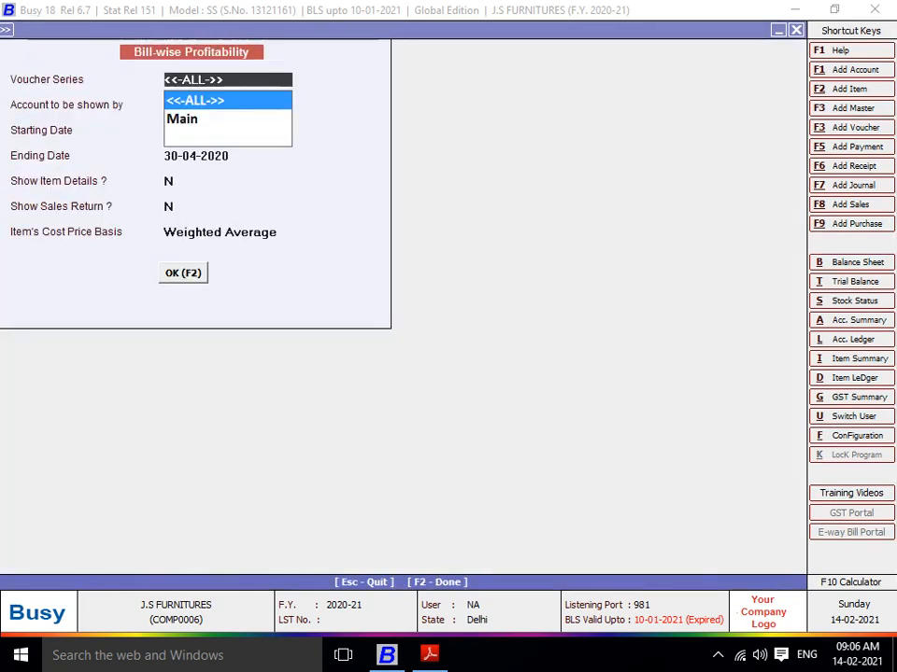
{"action": "key", "text": "Escape"}
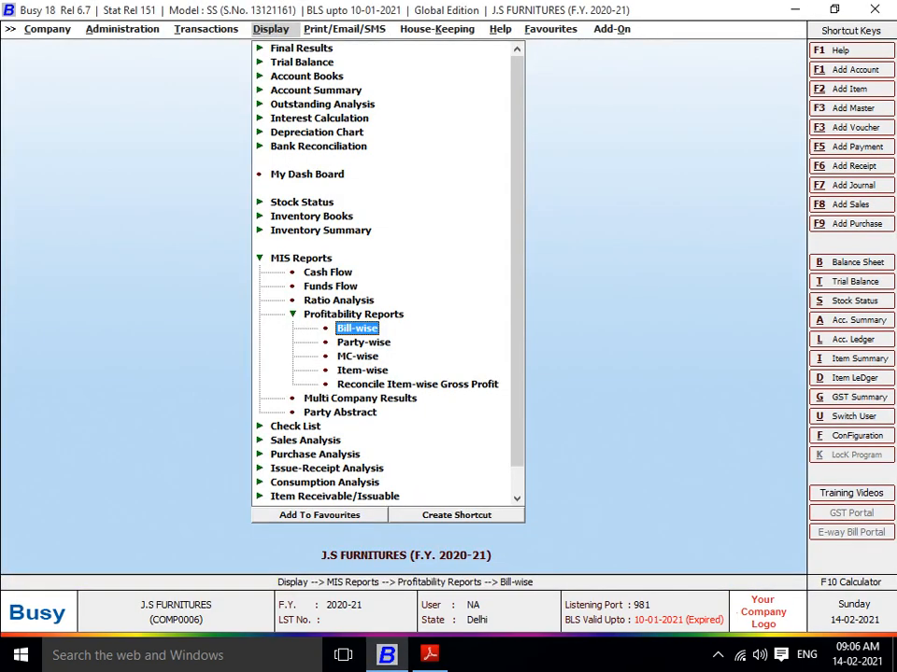
{"action": "key", "text": "Down"}
{"action": "key", "text": "Down"}
{"action": "key", "text": "Down"}
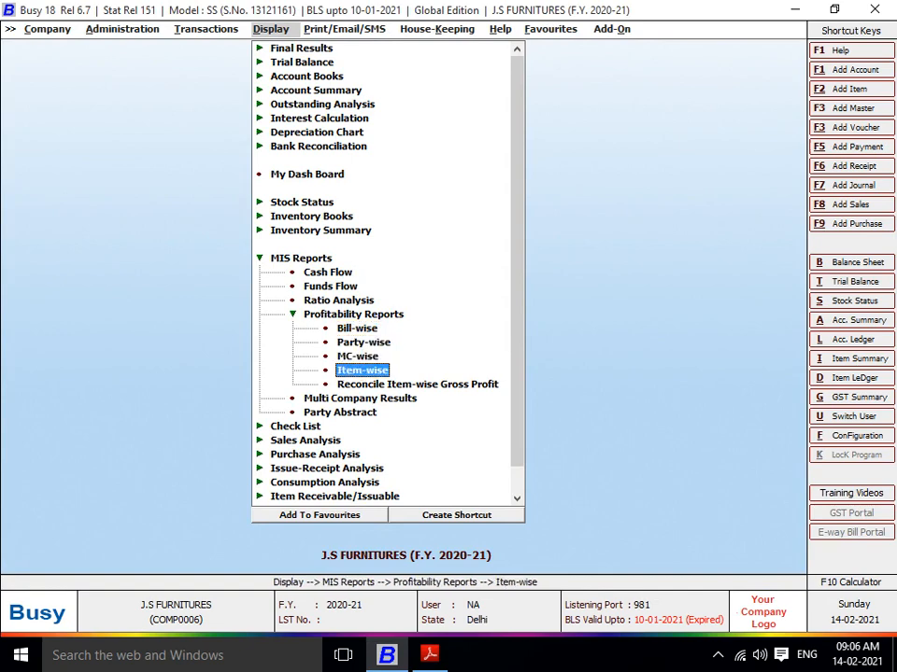
Generate the Item-wise Gross Profit report for all items, shown by name, from 01-04-2020 to 30-04-2020.
{"action": "key", "text": "Return"}
{"action": "key", "text": "Return"}
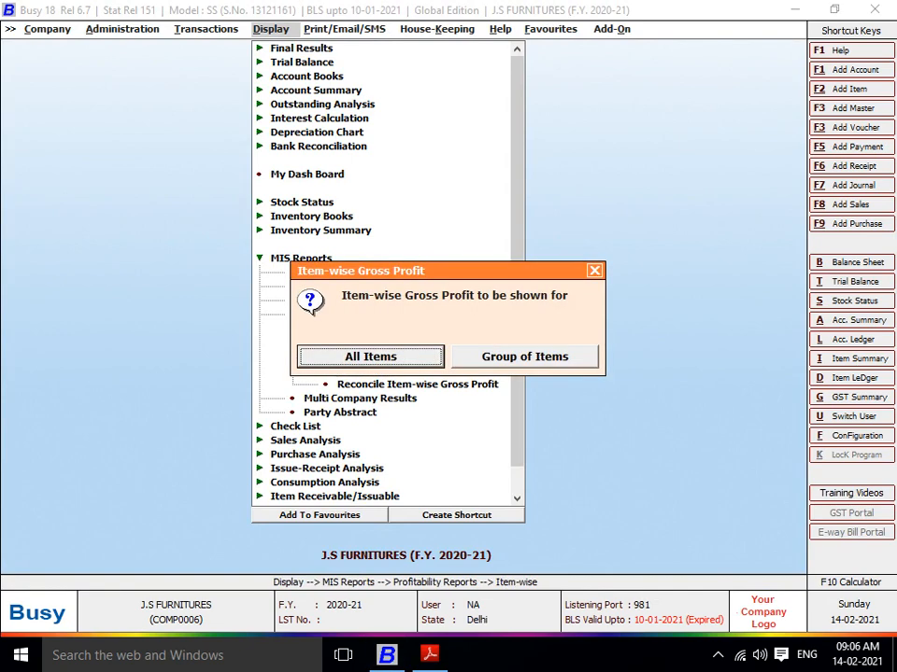
{"action": "key", "text": "Return"}
{"action": "key", "text": "Return"}
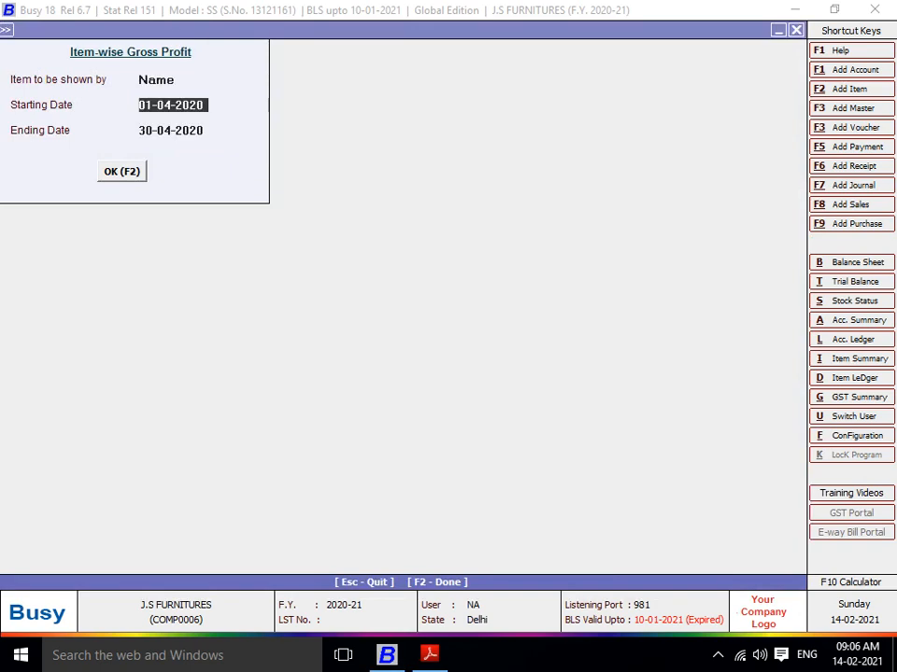
{"action": "key", "text": "Return"}
{"action": "key", "text": "Return"}
{"action": "key", "text": "Return"}
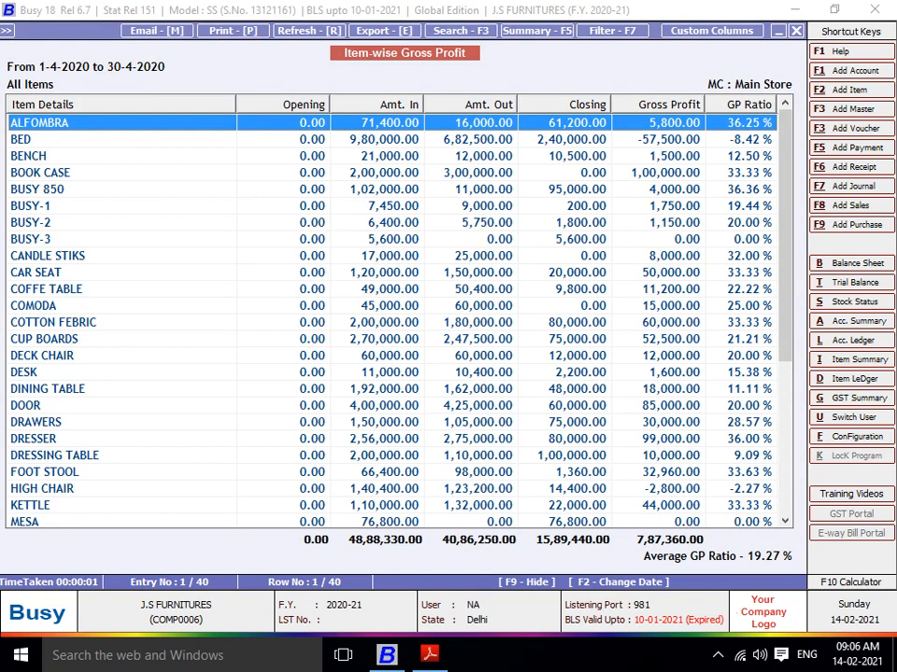
Compare the ALFOMBRA and BED rows in the Item-wise Gross Profit report.
{"action": "key", "text": "Down"}
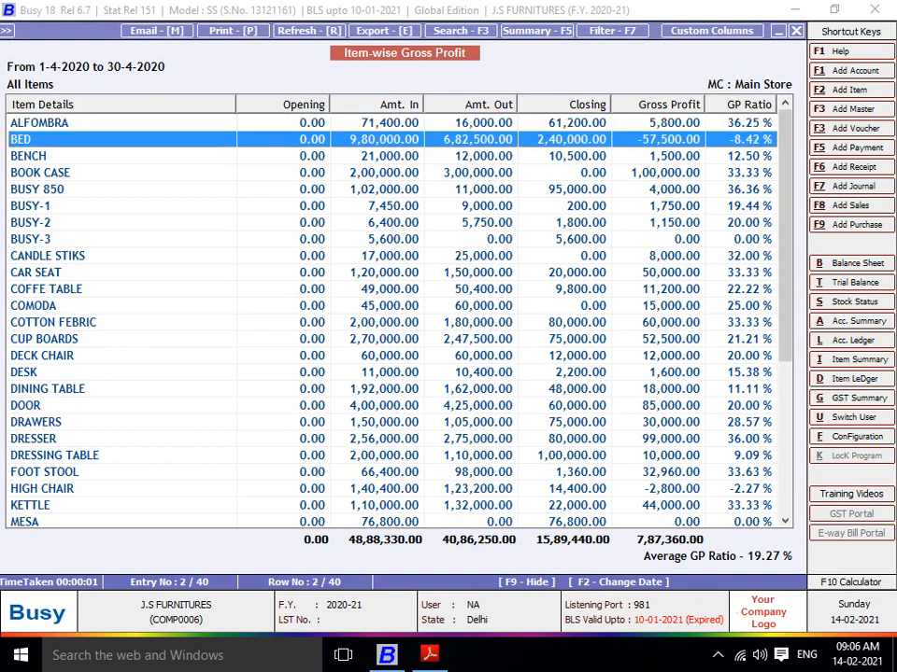
{"action": "key", "text": "Up"}
{"action": "key", "text": "Down"}
{"action": "key", "text": "Up"}
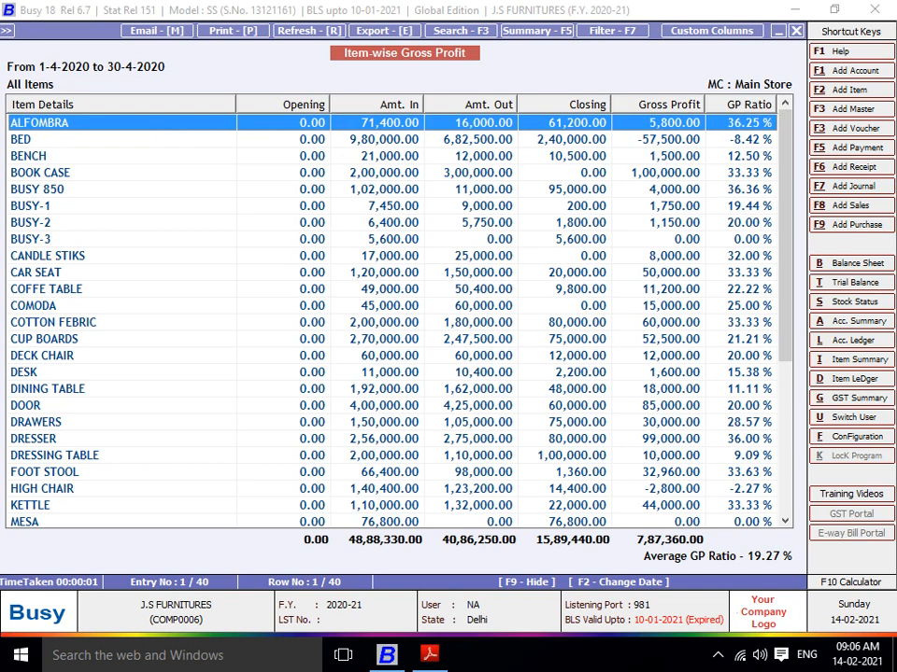
{"action": "key", "text": "Down"}
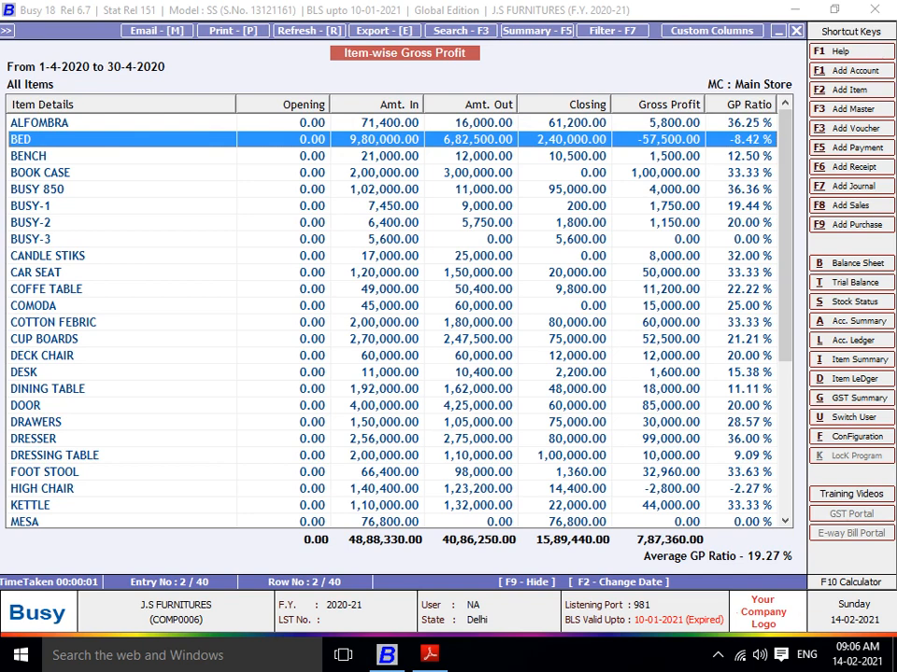
Export the item-wise report as JSF_Item-wiseGrossProfit.pdf into subfolder 5 of the QN ANSWER folder on drive E, without opening the file.
{"action": "key", "text": "e"}
{"action": "key", "text": "Return"}
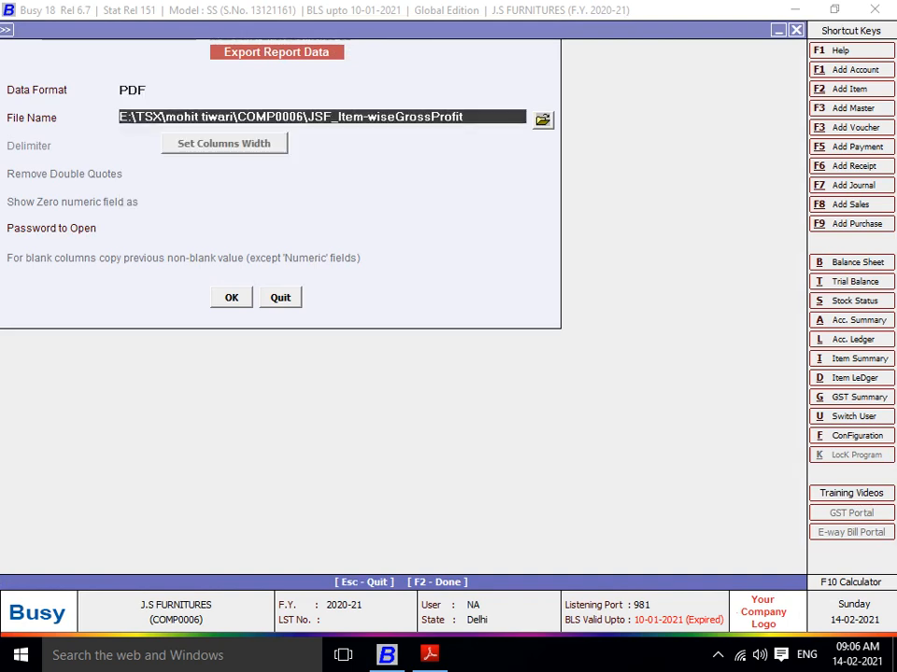
{"action": "left_click", "coordinate": [543, 120]}
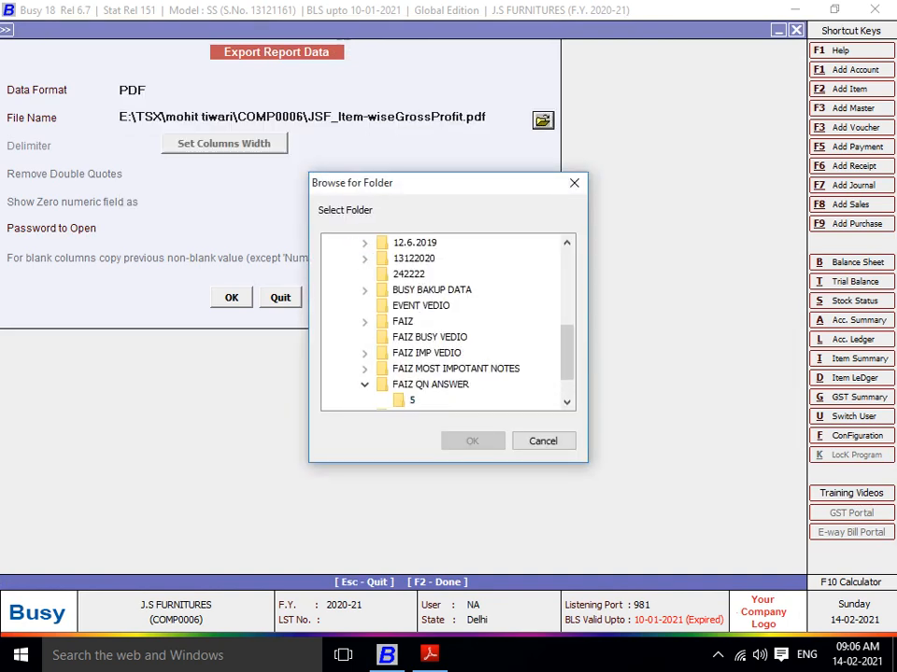
{"action": "left_click", "coordinate": [411, 400]}
{"action": "left_click", "coordinate": [472, 441]}
{"action": "left_click", "coordinate": [232, 298]}
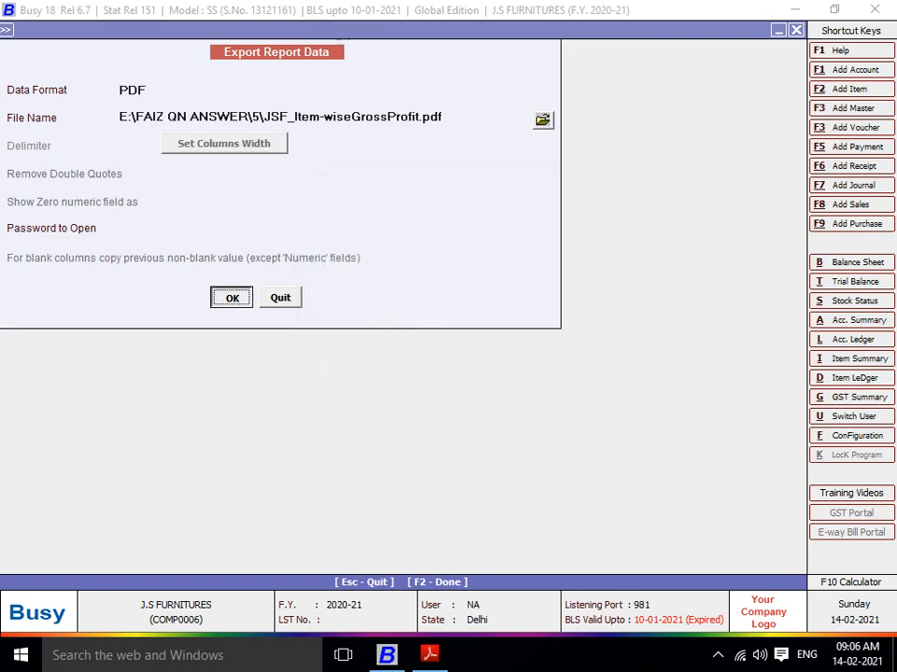
{"action": "key", "text": "Tab"}
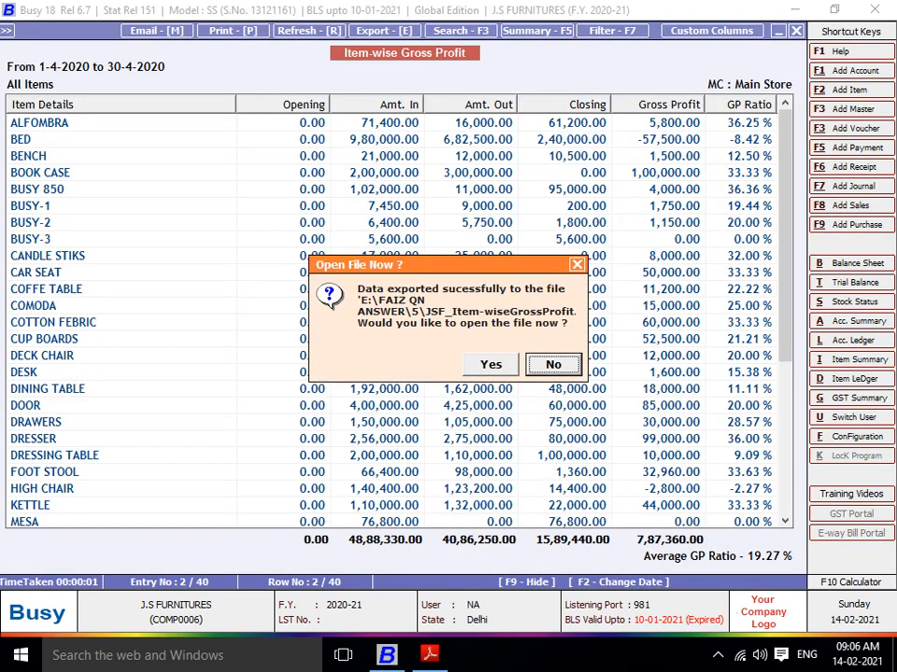
{"action": "key", "text": "Return"}
Check the one-party, all-item sales report question in Project 5.pdf in Adobe Reader, return to Busy and close the Item-wise Gross Profit report.
{"action": "key", "text": "alt+Tab"}
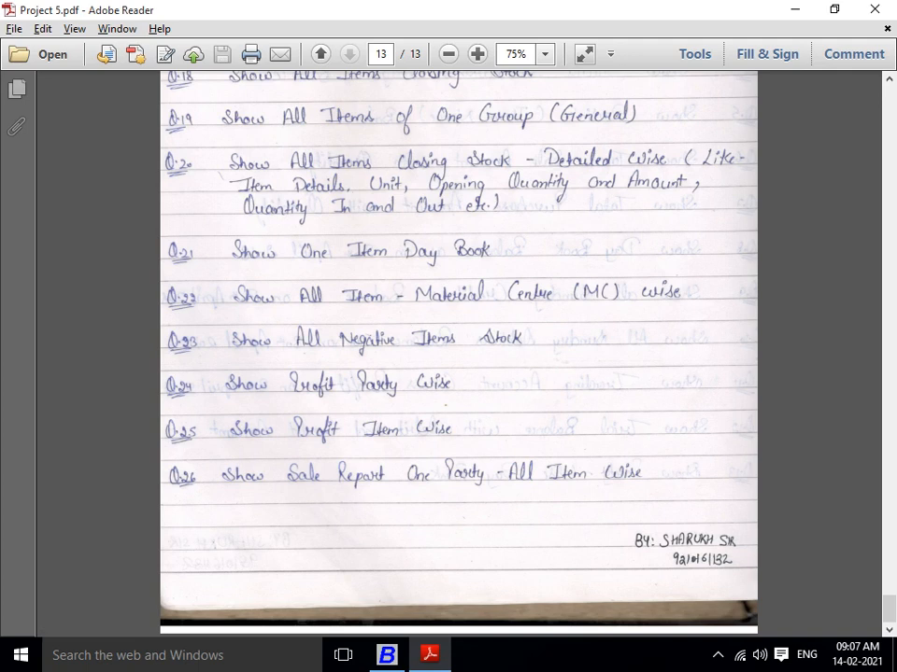
{"action": "key", "text": "alt+Tab"}
{"action": "key", "text": "Escape"}
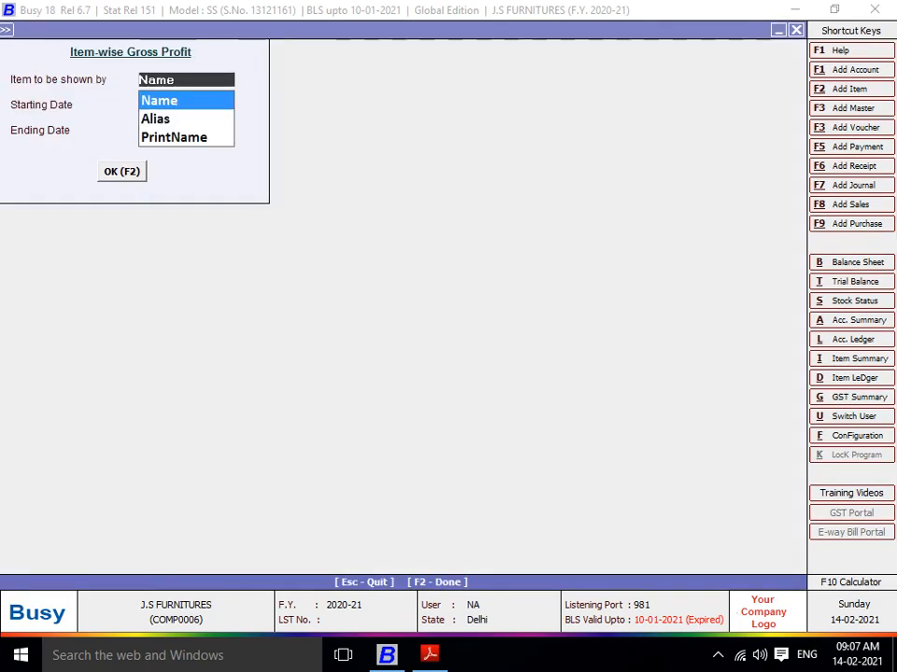
{"action": "key", "text": "Escape"}
{"action": "key", "text": "Escape"}
{"action": "key", "text": "Escape"}
{"action": "key", "text": "Escape"}
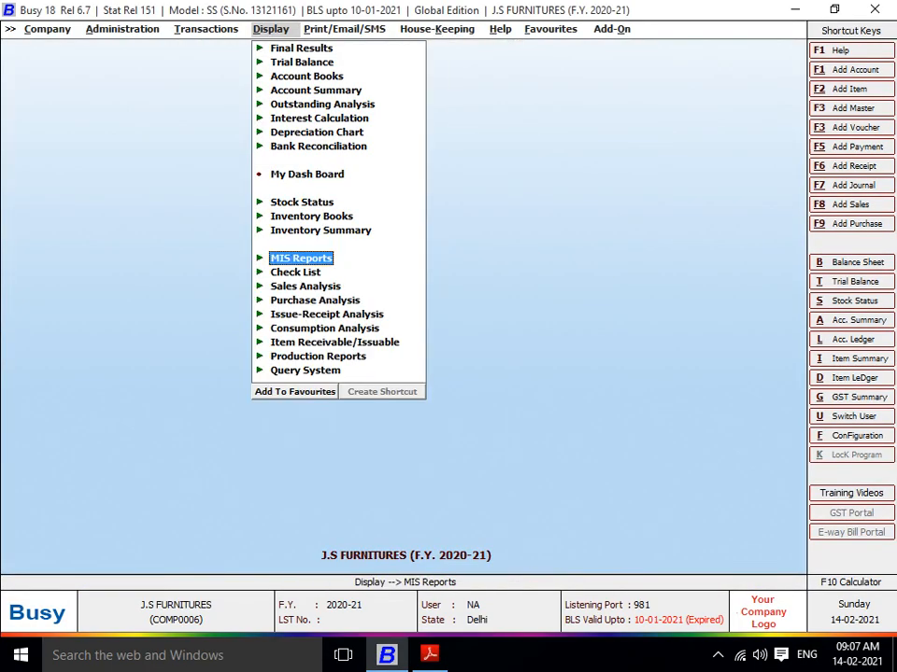
Open the list of Sales Analysis reports.
{"action": "key", "text": "Down"}
{"action": "key", "text": "Down"}
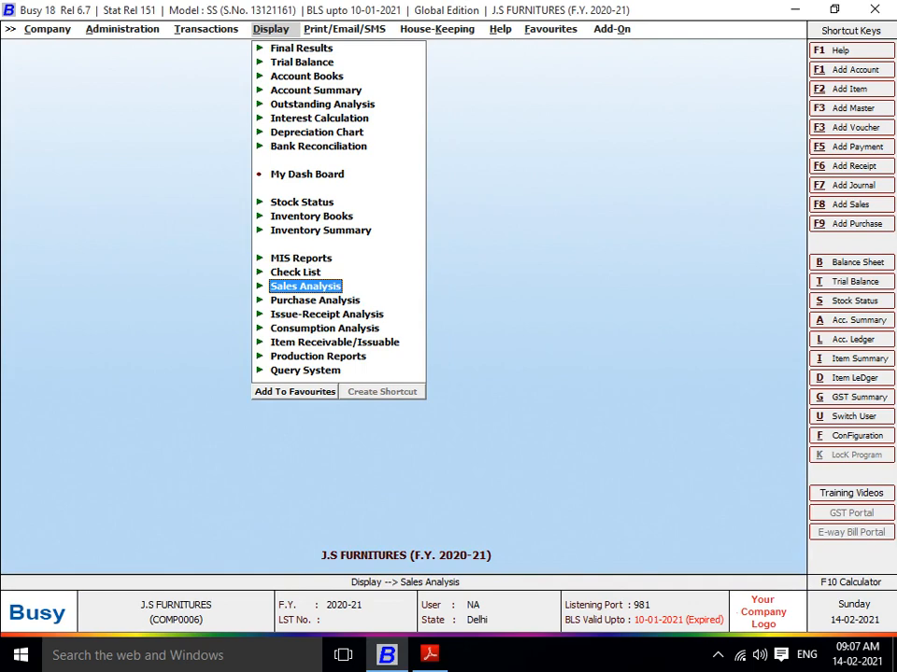
{"action": "key", "text": "Return"}
{"action": "key", "text": "Down"}
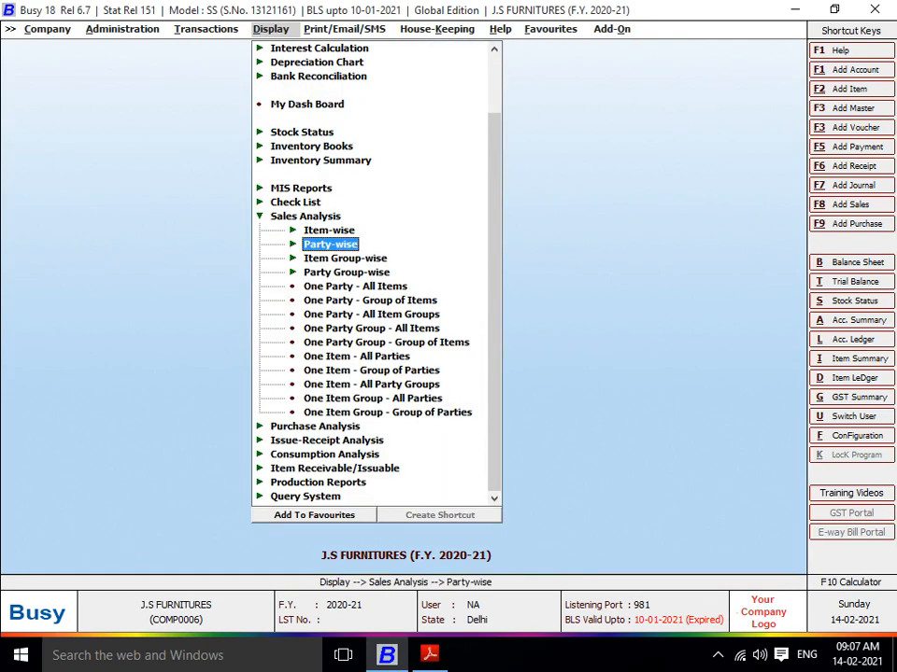
{"action": "key", "text": "Up"}
{"action": "key", "text": "Return"}
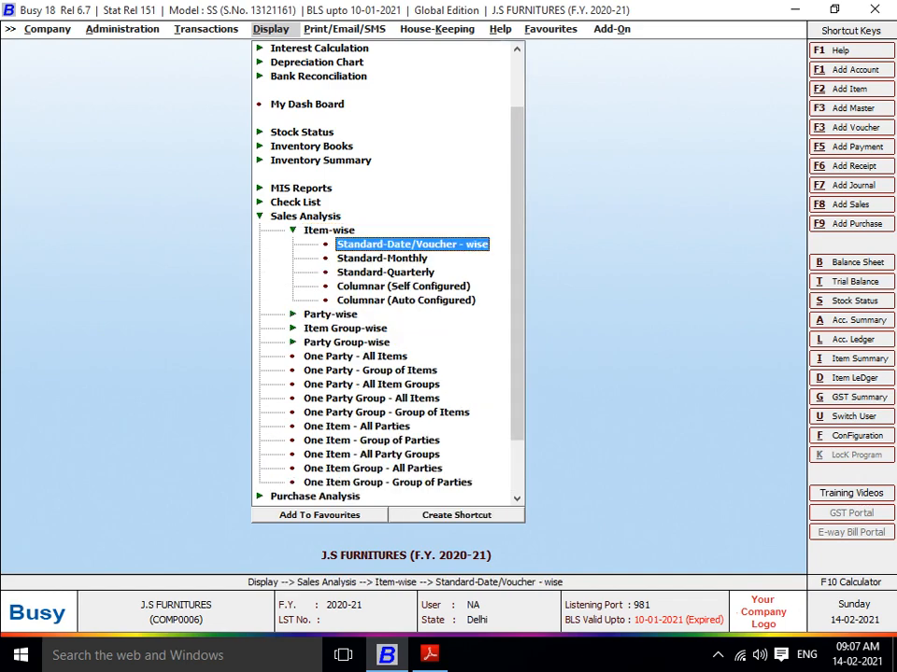
{"action": "key", "text": "alt+Tab"}
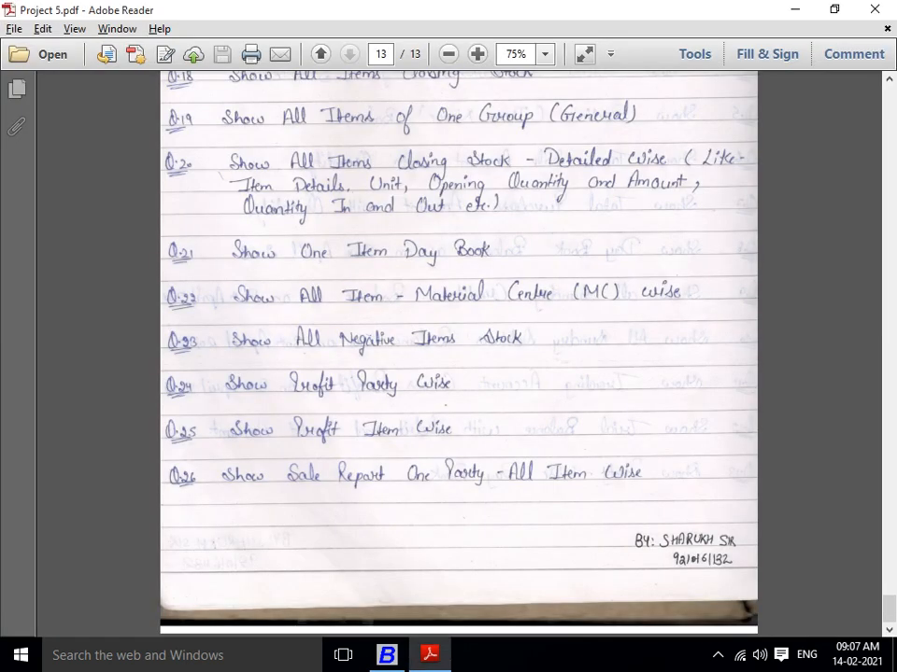
{"action": "key", "text": "alt+Tab"}
{"action": "key", "text": "Return"}
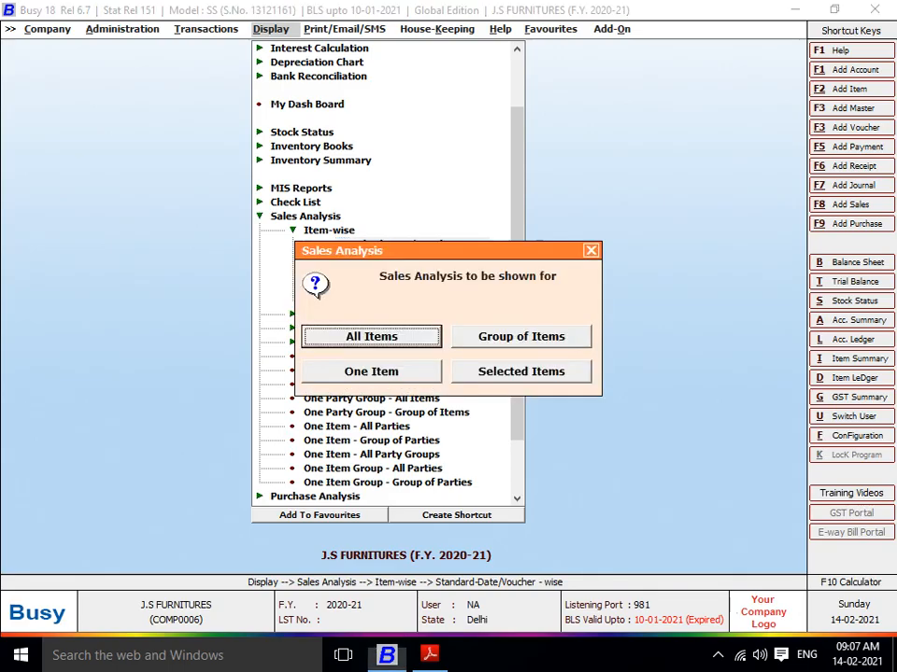
{"action": "key", "text": "Return"}
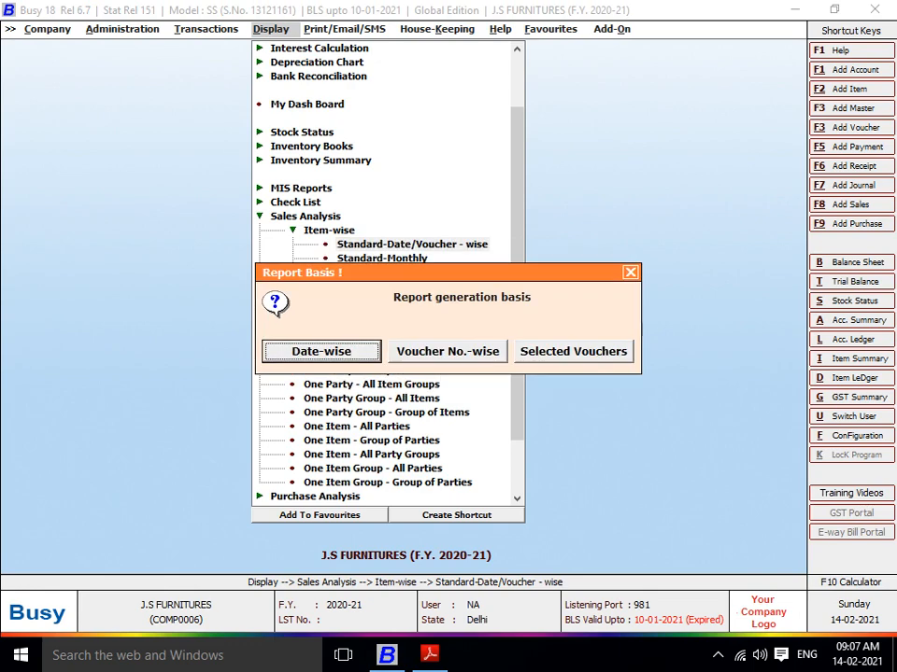
{"action": "key", "text": "Escape"}
{"action": "key", "text": "Escape"}
{"action": "key", "text": "Escape"}
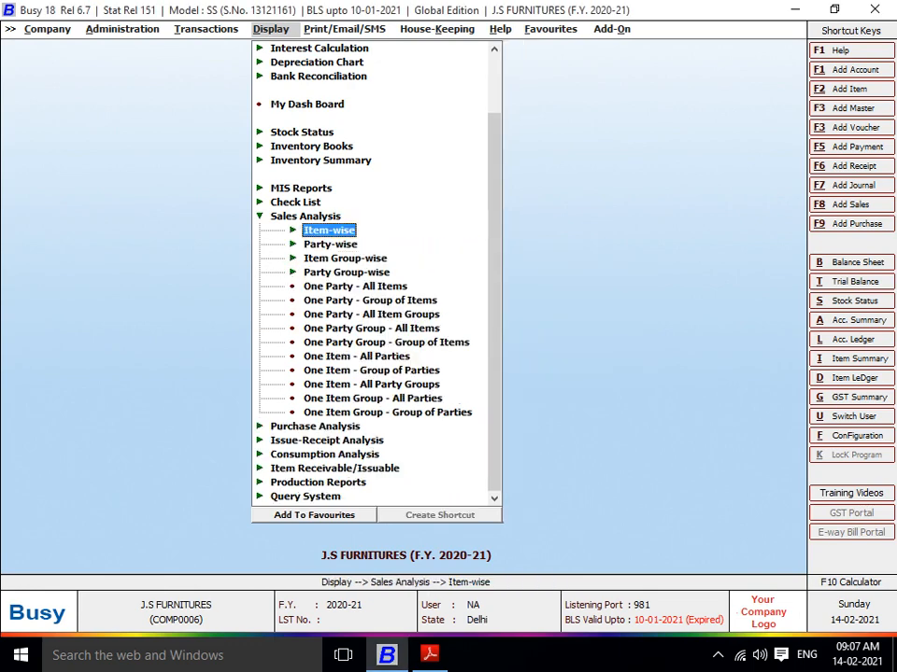
Start a party-wise standard Sales Analysis report by date/voucher for one party, generated date-wise.
{"action": "key", "text": "Down"}
{"action": "key", "text": "Return"}
{"action": "key", "text": "Return"}
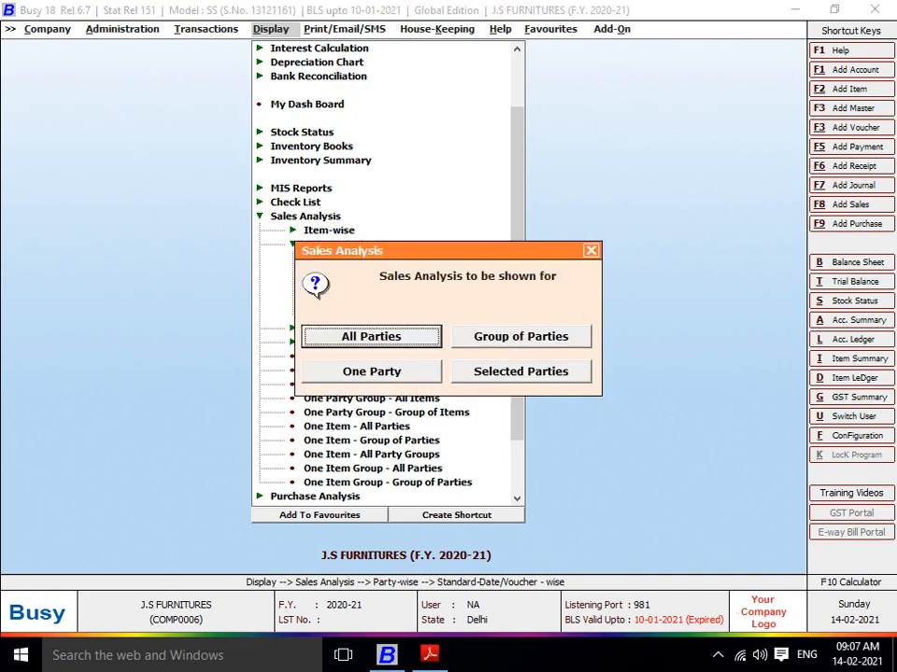
{"action": "key", "text": "Tab"}
{"action": "key", "text": "Tab"}
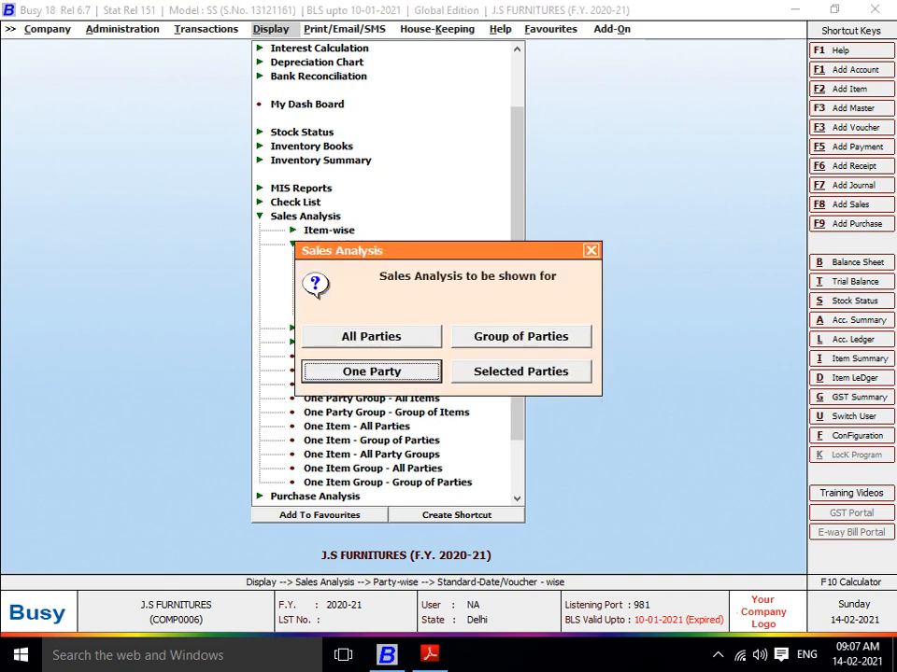
{"action": "key", "text": "Return"}
{"action": "key", "text": "Return"}
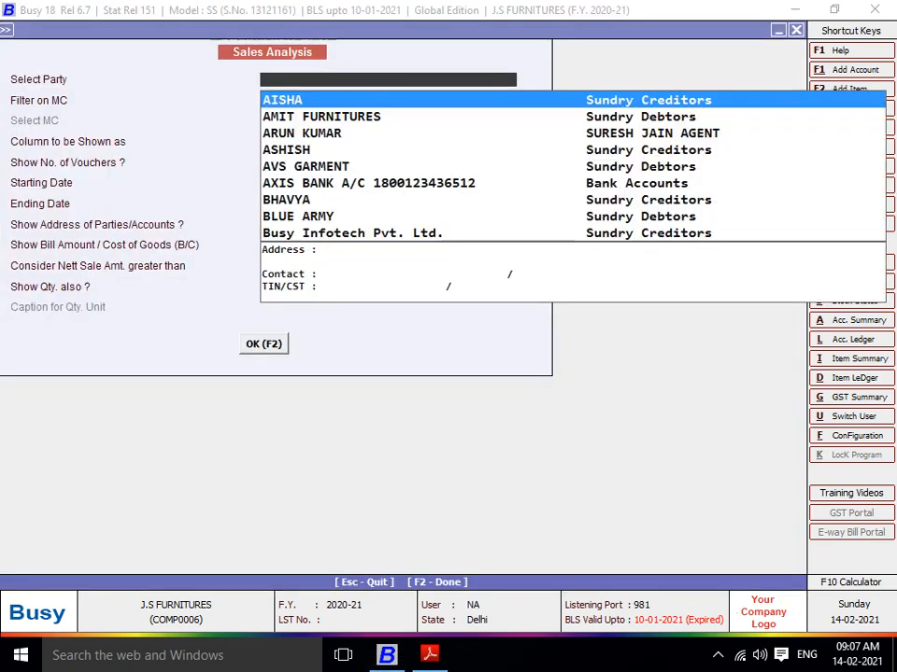
Generate the sales transactions report for party AMIT FURNITURES from 01-04-2020 to 30-04-2020, shown as Nett Sale.
{"action": "key", "text": "Down"}
{"action": "key", "text": "Return"}
{"action": "key", "text": "Return"}
{"action": "key", "text": "Return"}
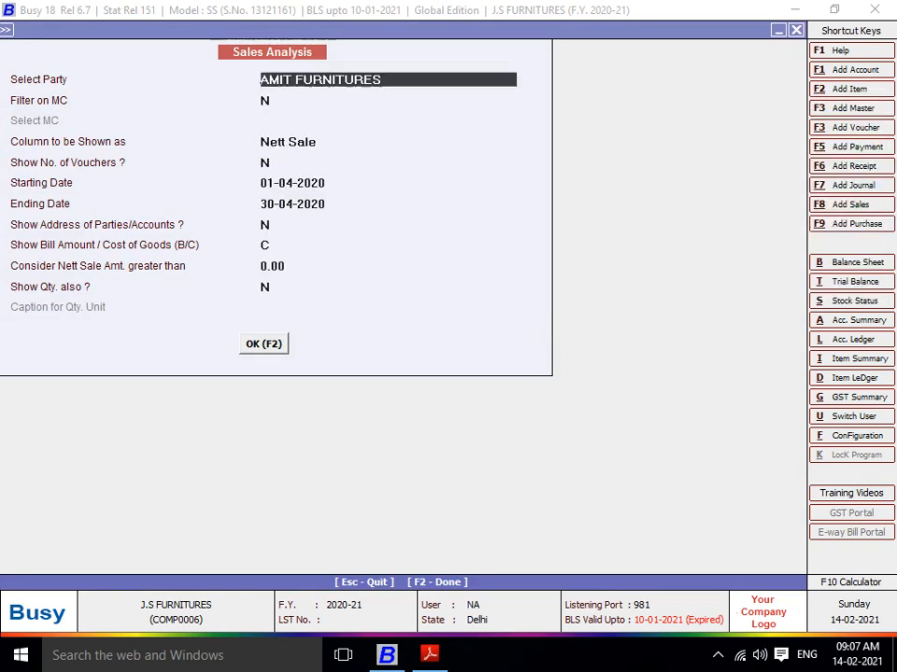
{"action": "key", "text": "F2"}
{"action": "key", "text": "Return"}
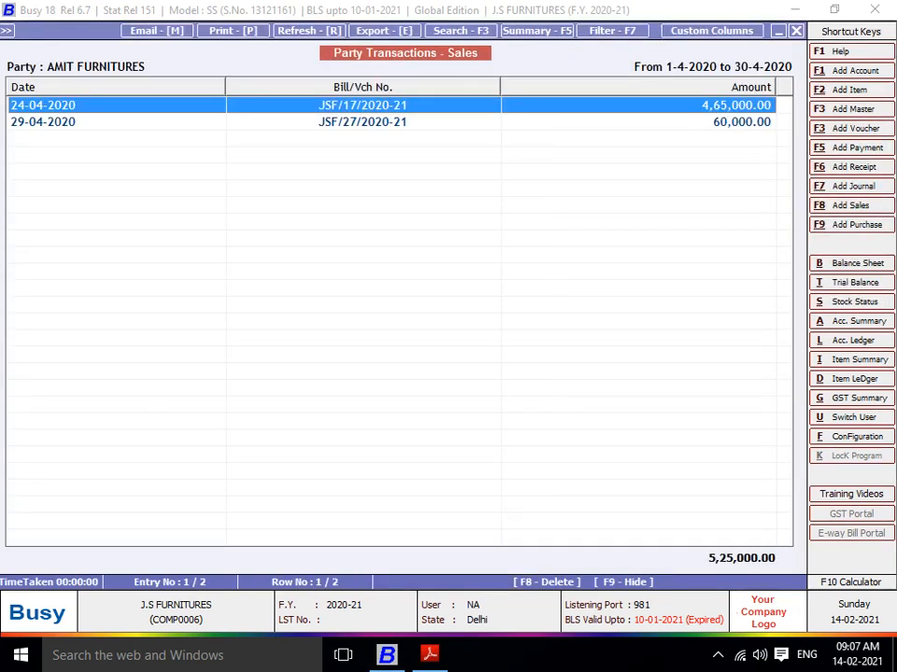
Switch to Adobe Reader and review the Project 5.pdf questions from Q.14 onward.
{"action": "key", "text": "alt+Tab"}
{"action": "scroll", "coordinate": [458, 355], "scroll_direction": "up", "scroll_amount": 8}
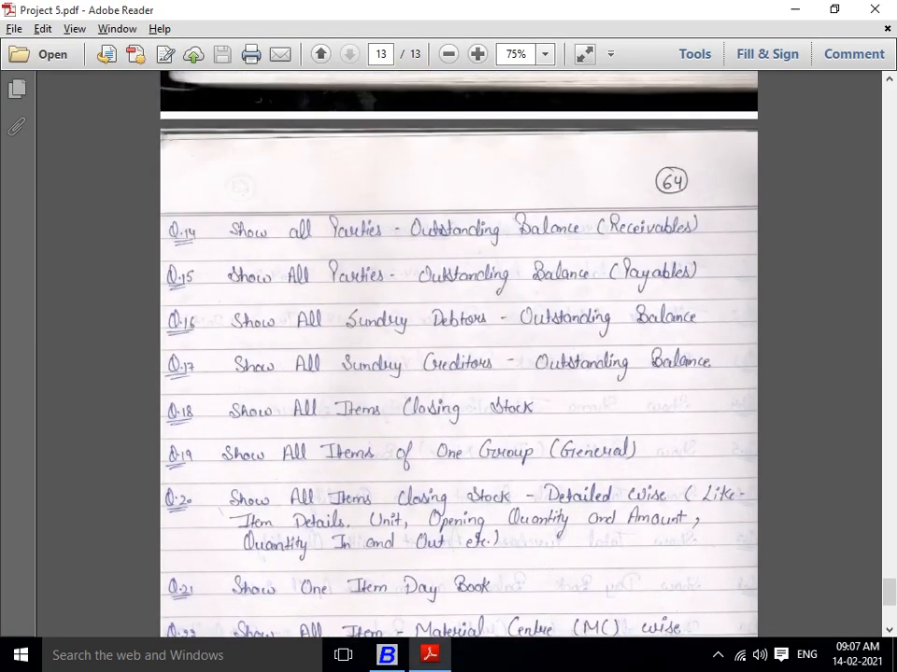
{"action": "left_click", "coordinate": [717, 655]}
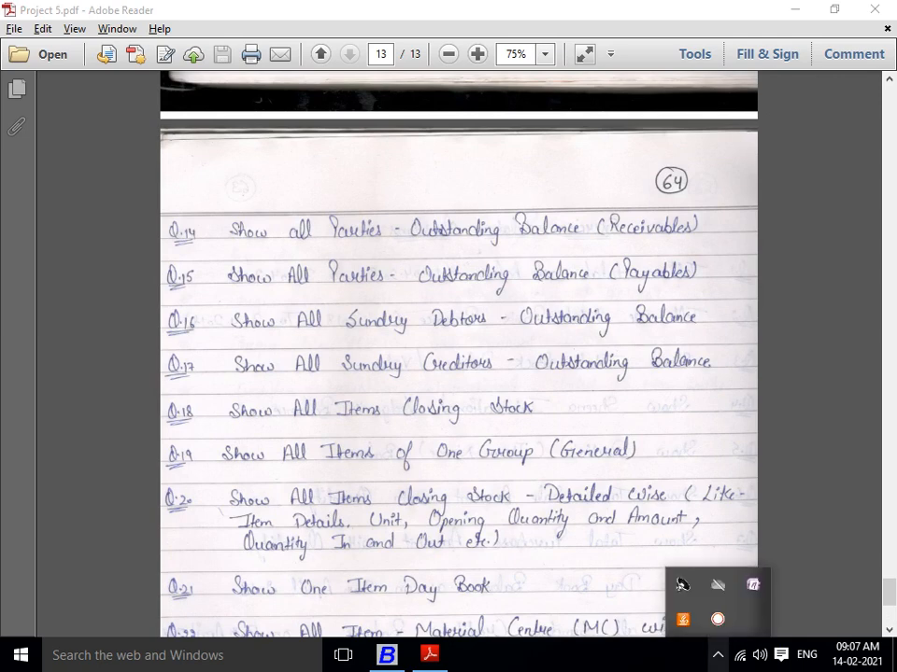